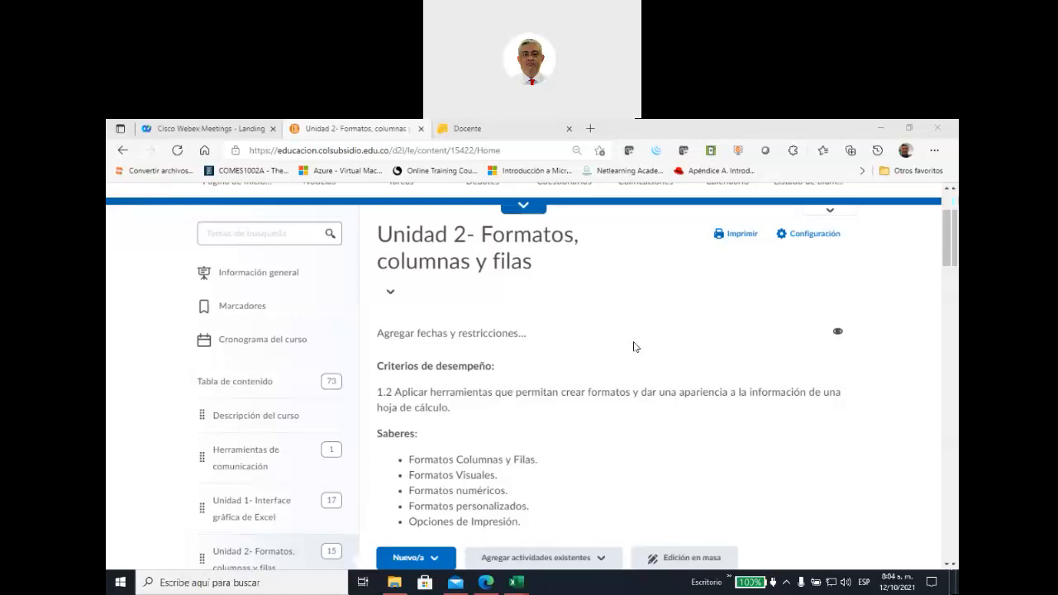
# - Review the Unidad 2 course page, including its learning guide, study materials, workshop files and closing evaluation
pyautogui.scroll(-3, 584, 332)
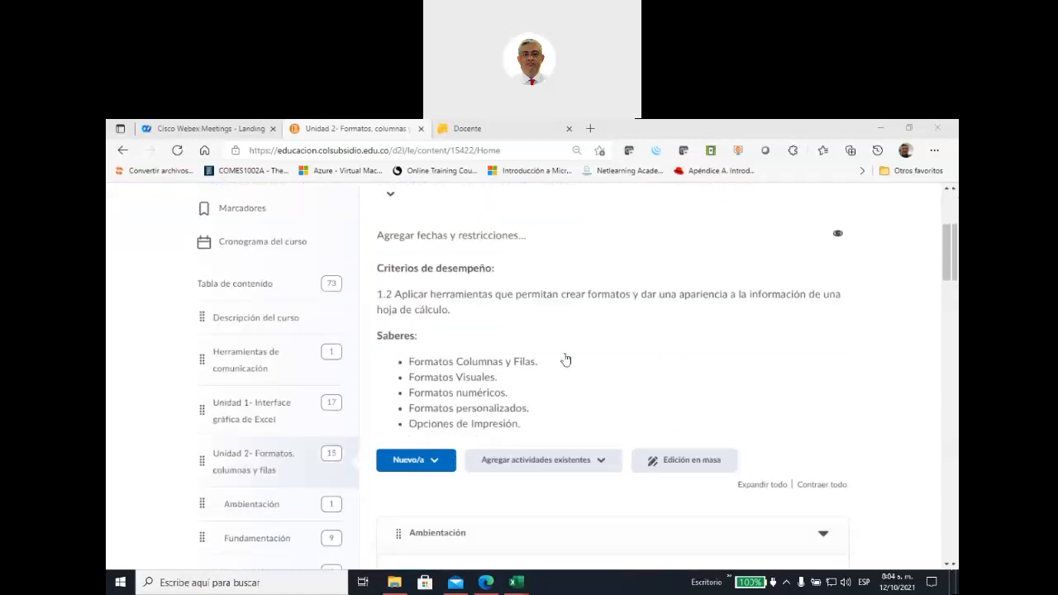
pyautogui.scroll(-4, 563, 361)
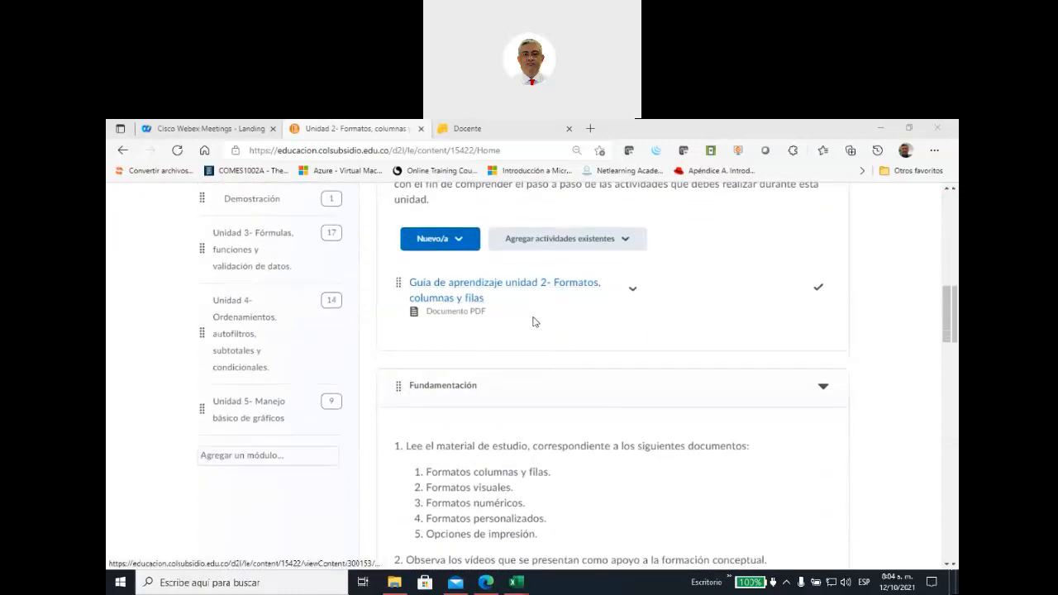
pyautogui.scroll(-2, 538, 338)
pyautogui.scroll(-3, 538, 338)
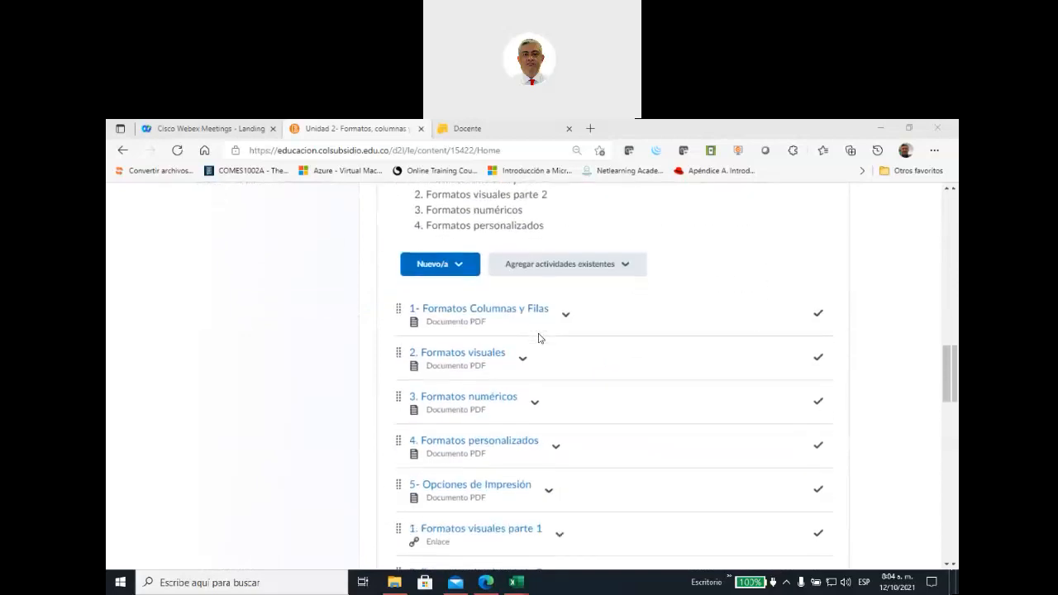
pyautogui.scroll(-1, 540, 342)
pyautogui.scroll(-2, 540, 345)
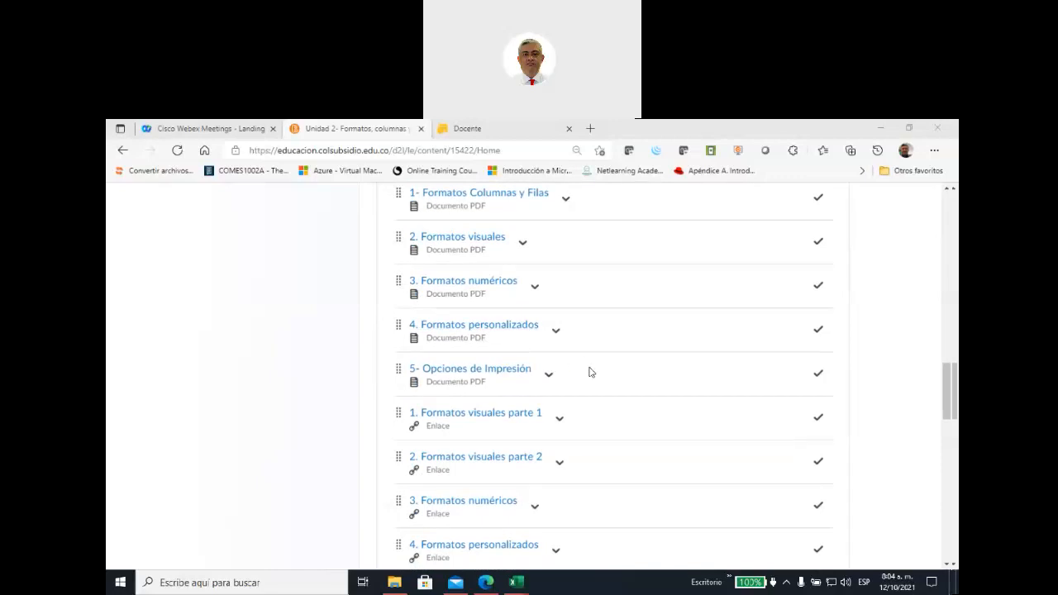
pyautogui.scroll(-7, 589, 372)
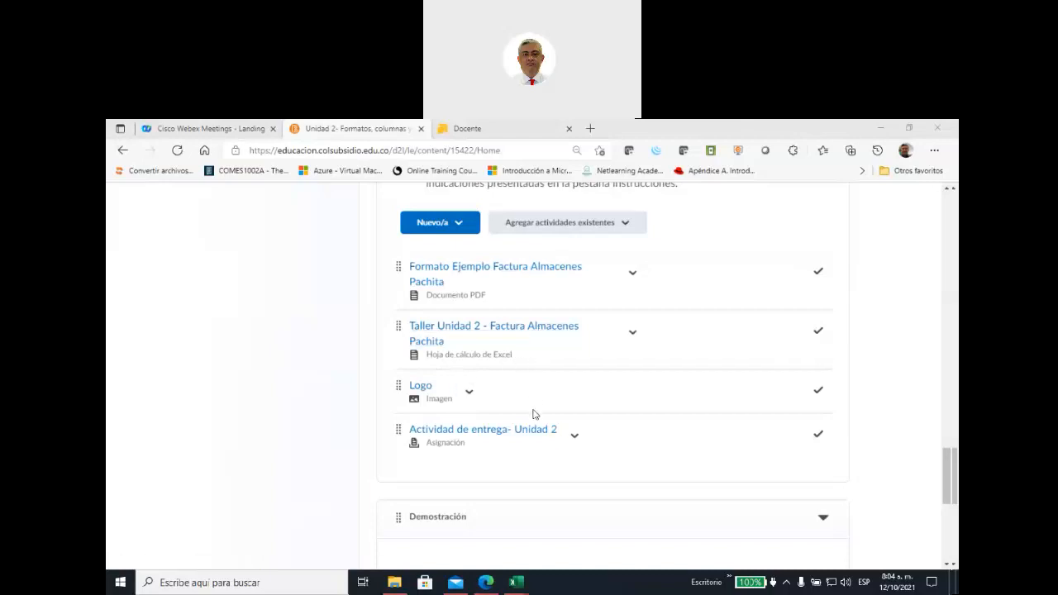
pyautogui.scroll(-5, 534, 414)
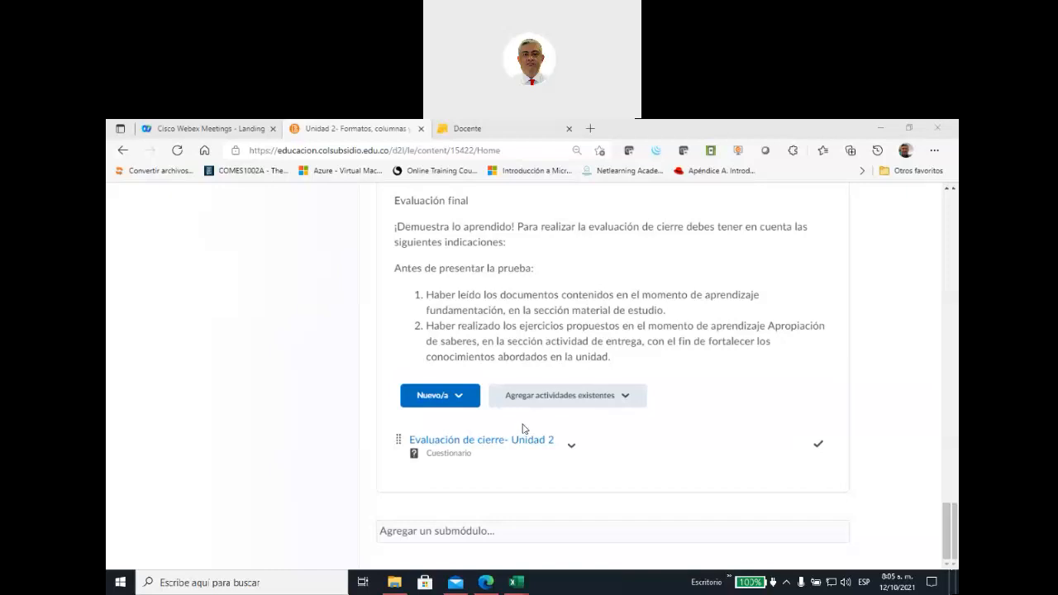
pyautogui.scroll(10, 516, 446)
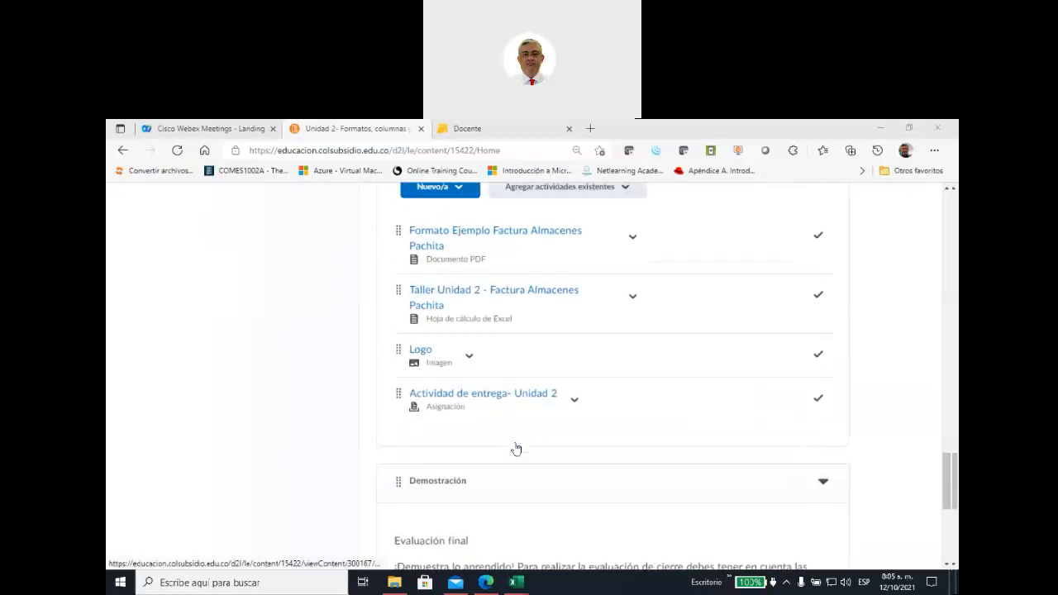
pyautogui.scroll(10, 516, 449)
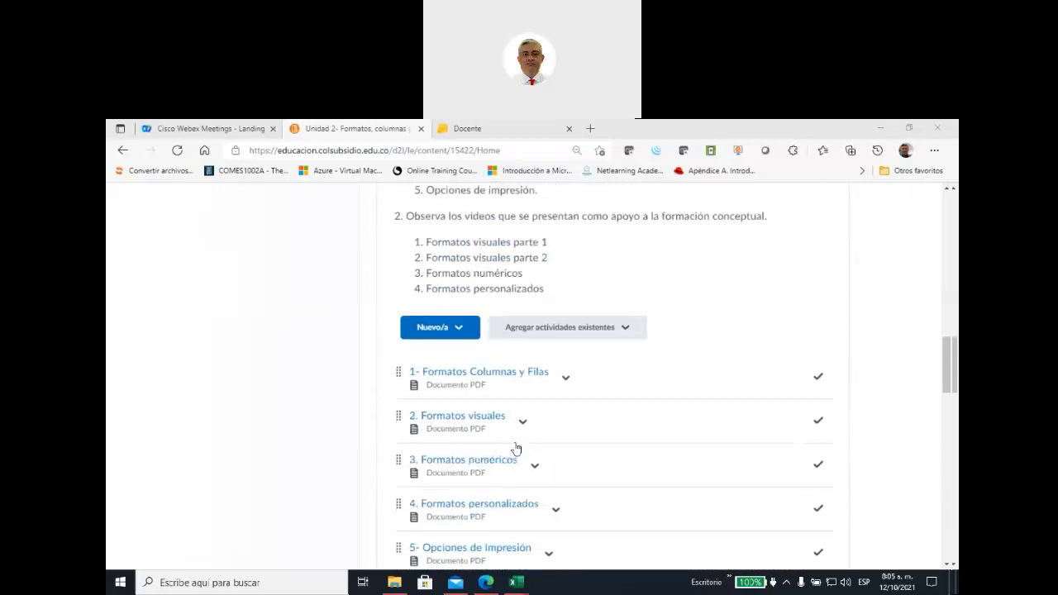
pyautogui.scroll(10, 516, 449)
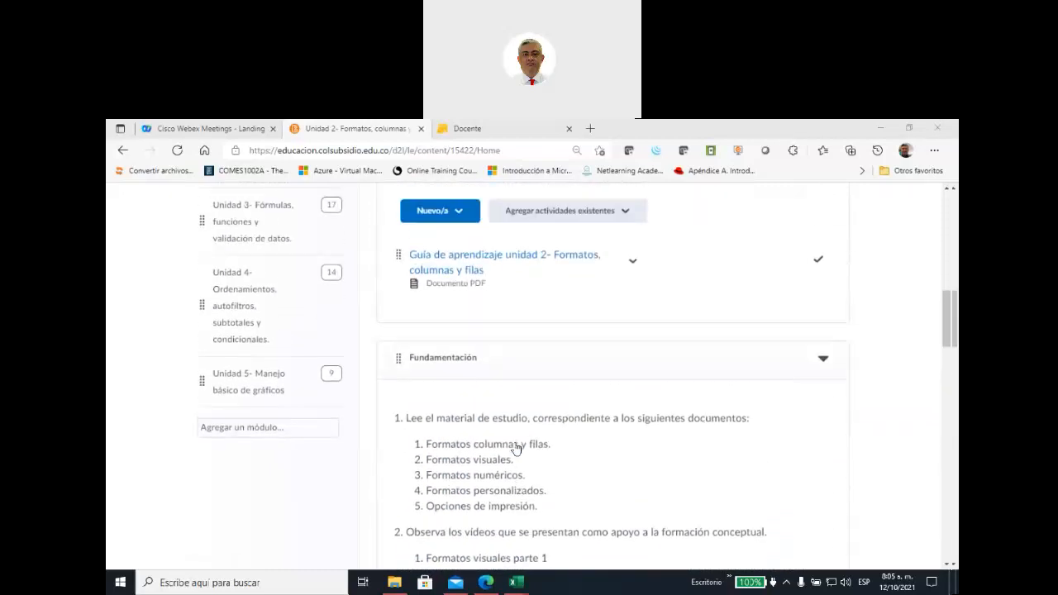
pyautogui.scroll(5, 516, 449)
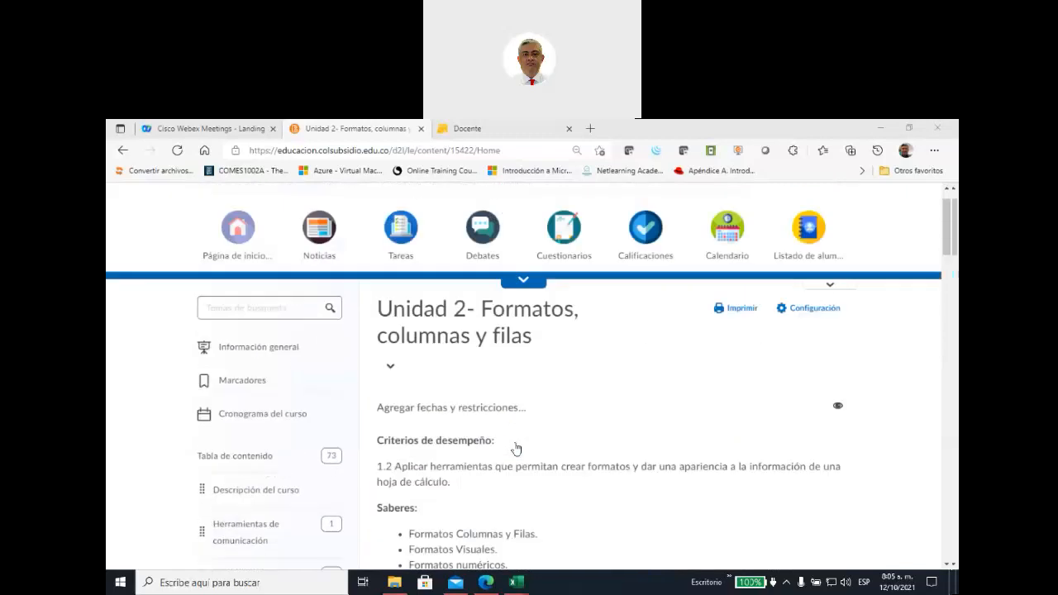
# - Switch to the Excel workbook "Actividad de Entrega Unidad 2 - Factura Almacenes Pachita" and read its Instrucciones sheet
pyautogui.moveTo(519, 583)
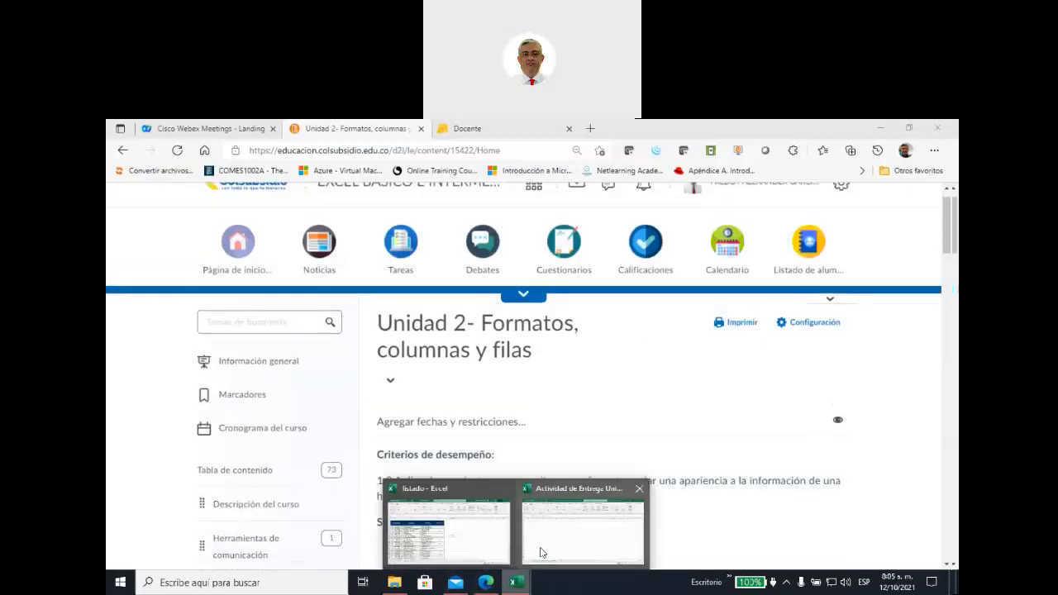
pyautogui.click(555, 542)
pyautogui.click(199, 547)
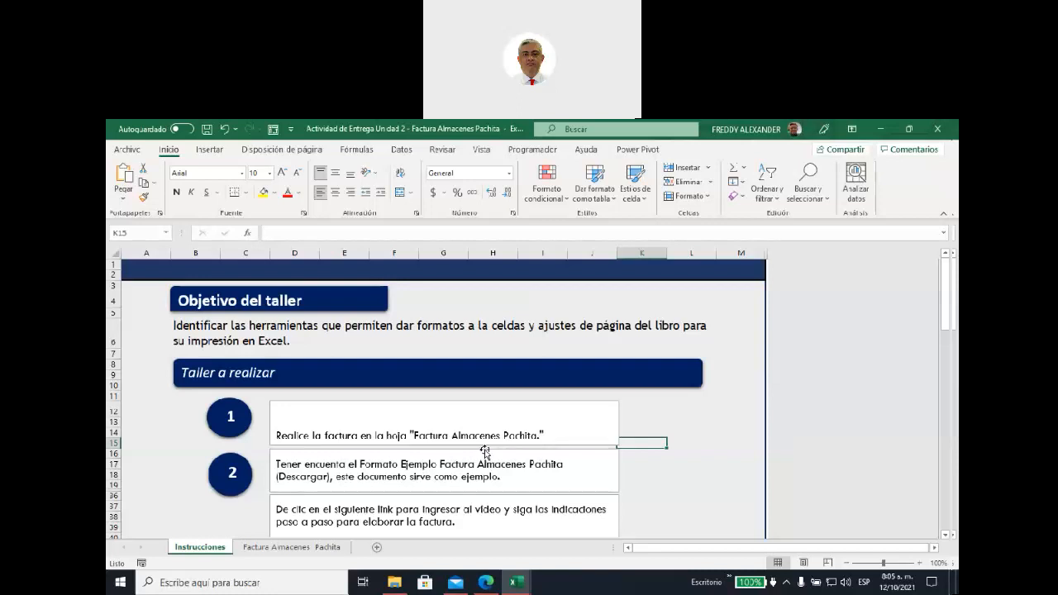
pyautogui.scroll(-3, 484, 452)
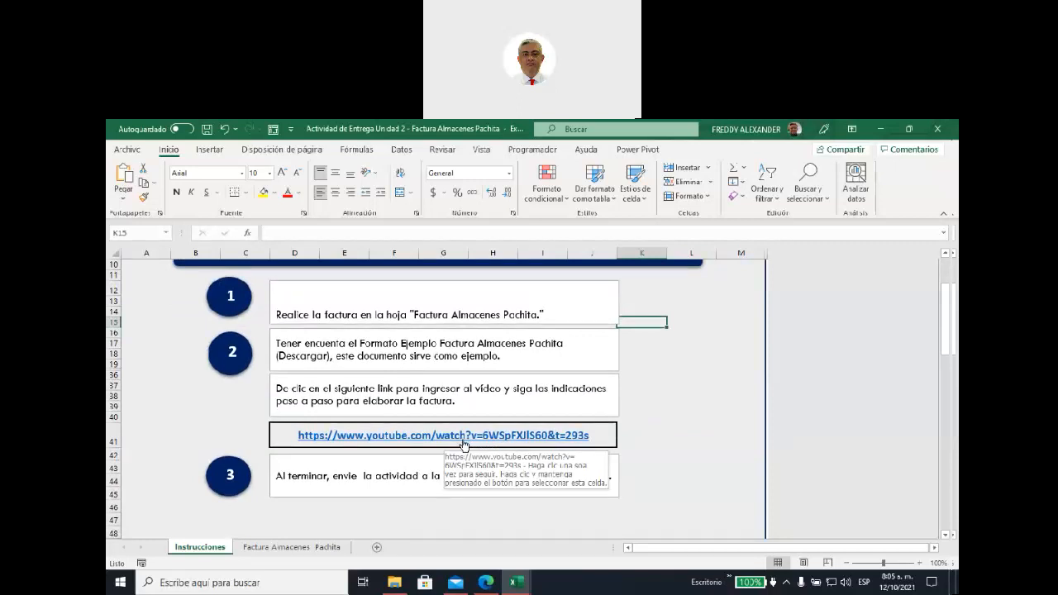
# - Open the Factura Almacenes Pachita worksheet and select cell D3
pyautogui.click(296, 549)
pyautogui.click(293, 303)
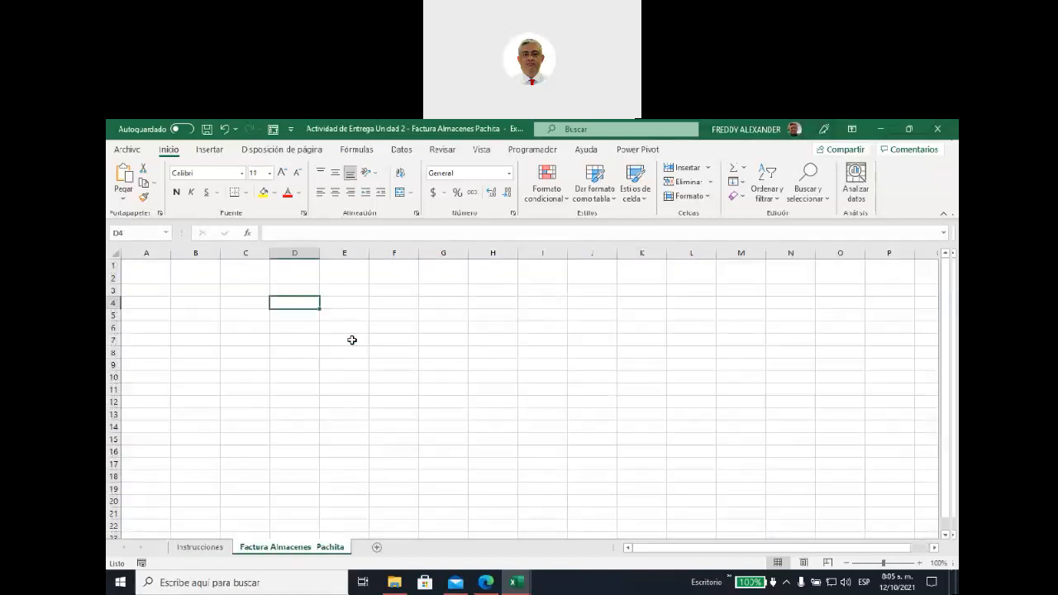
pyautogui.click(303, 290)
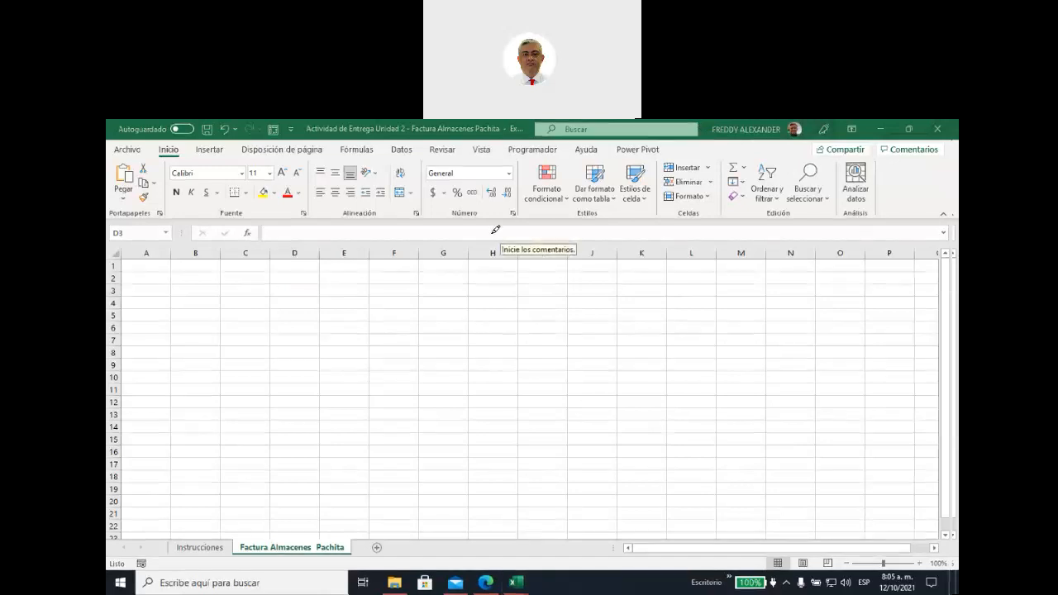
pyautogui.moveTo(153, 142)
pyautogui.mouseDown()
pyautogui.moveTo(184, 169)
pyautogui.moveTo(187, 139)
pyautogui.mouseUp()
pyautogui.moveTo(577, 295)
pyautogui.mouseDown()
pyautogui.moveTo(503, 224)
pyautogui.moveTo(484, 246)
pyautogui.moveTo(487, 213)
pyautogui.moveTo(515, 221)
pyautogui.mouseUp()
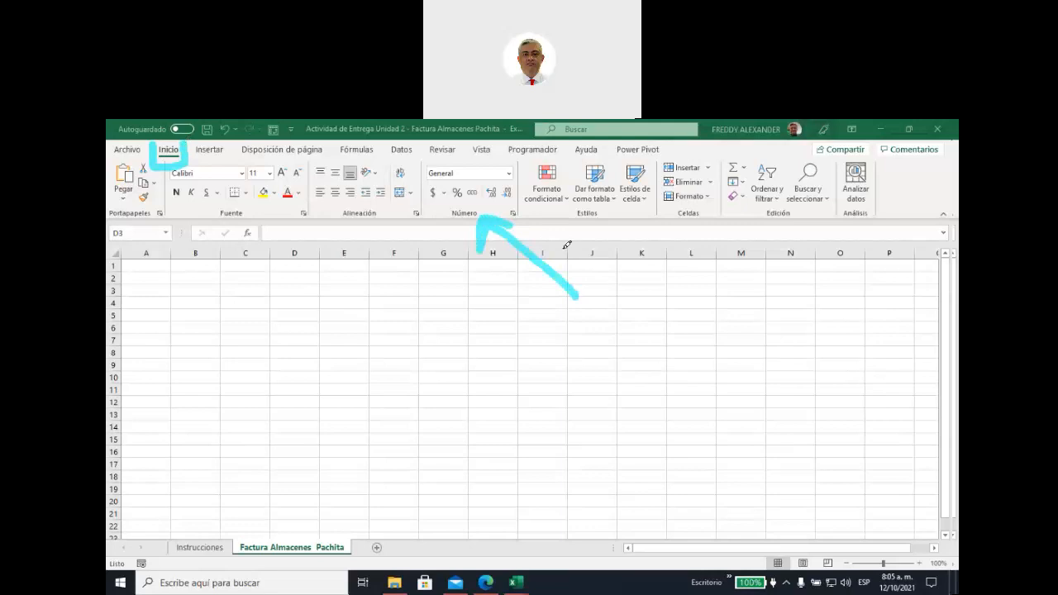
pyautogui.moveTo(451, 221); pyautogui.dragTo(479, 214)
pyautogui.press('Escape')
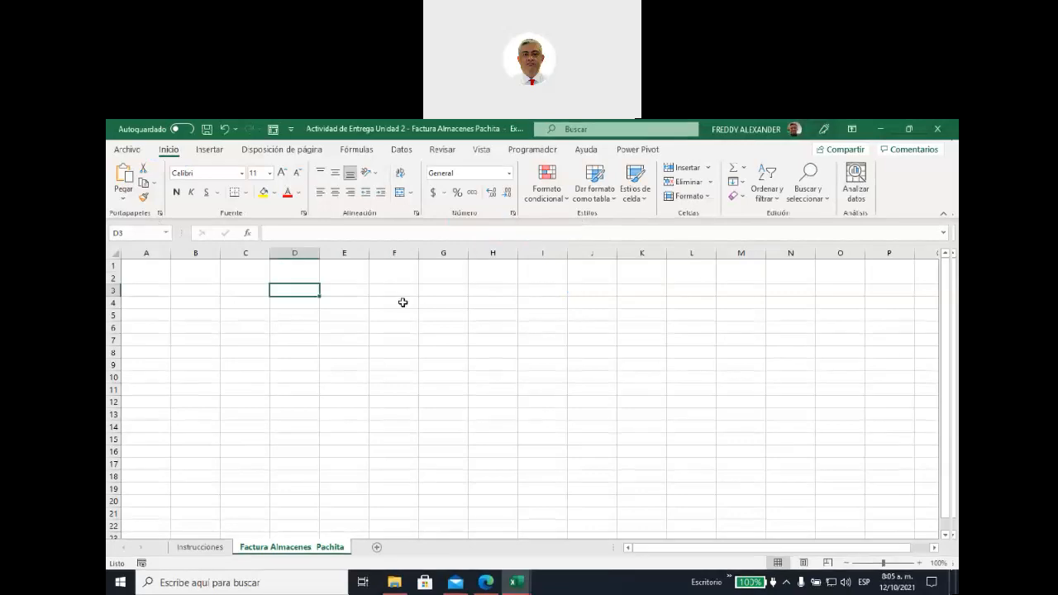
# - Set the Factura Almacenes Pachita worksheet zoom to 220%
pyautogui.click(920, 565)
pyautogui.click(919, 566)
pyautogui.click(919, 565)
pyautogui.click(920, 566)
pyautogui.click(920, 566)
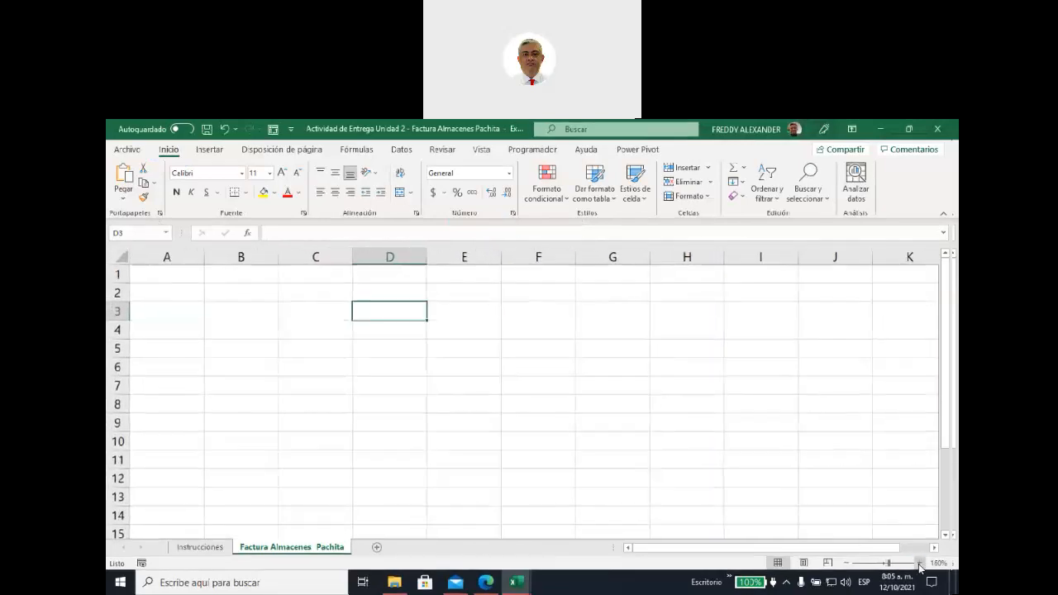
pyautogui.click(920, 566)
pyautogui.click(920, 566)
pyautogui.click(920, 565)
pyautogui.click(920, 564)
pyautogui.click(920, 564)
pyautogui.click(920, 563)
pyautogui.click(919, 564)
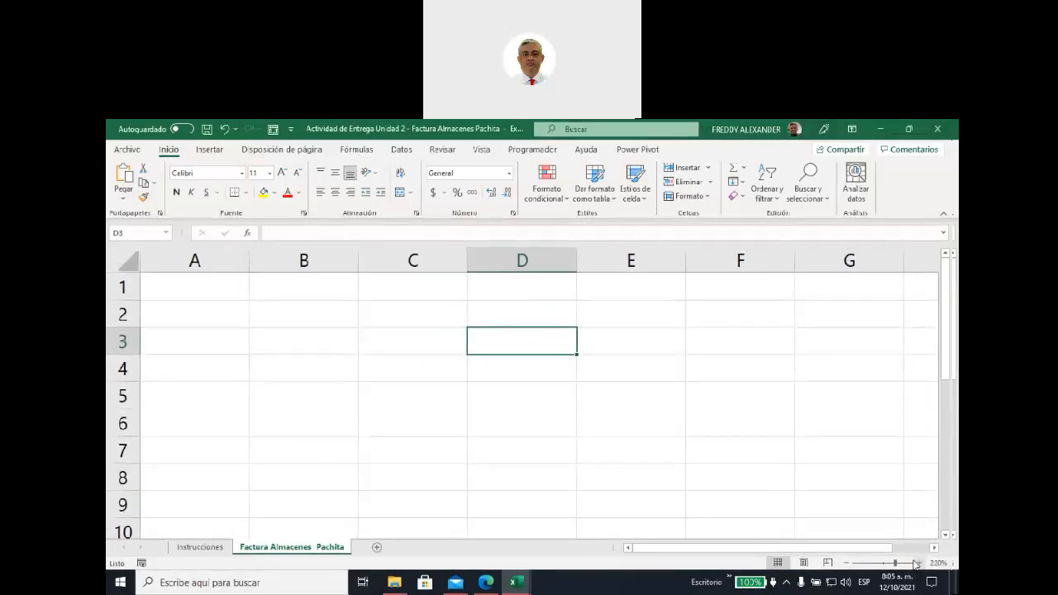
# - Enter the number 2000 in cell C3 and the word "texto" in cell B3
pyautogui.click(421, 351)
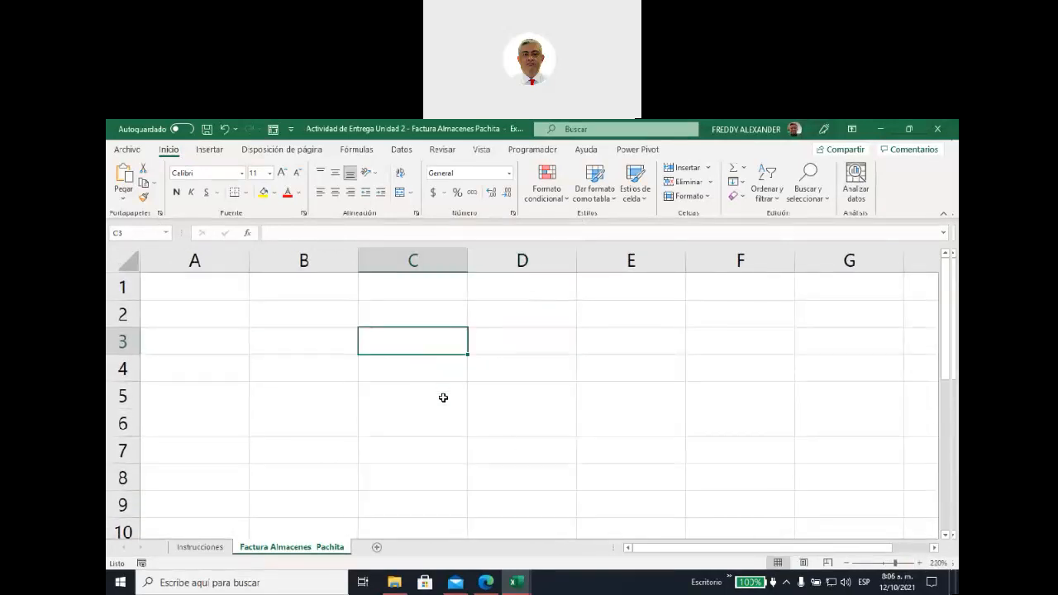
pyautogui.write('2000')
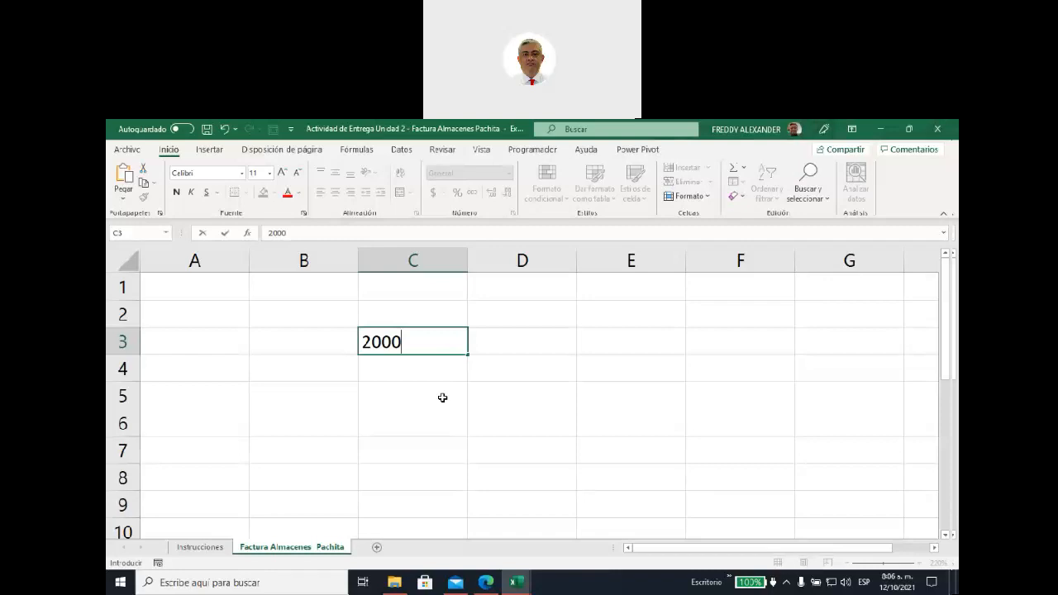
pyautogui.click(438, 393)
pyautogui.click(411, 346)
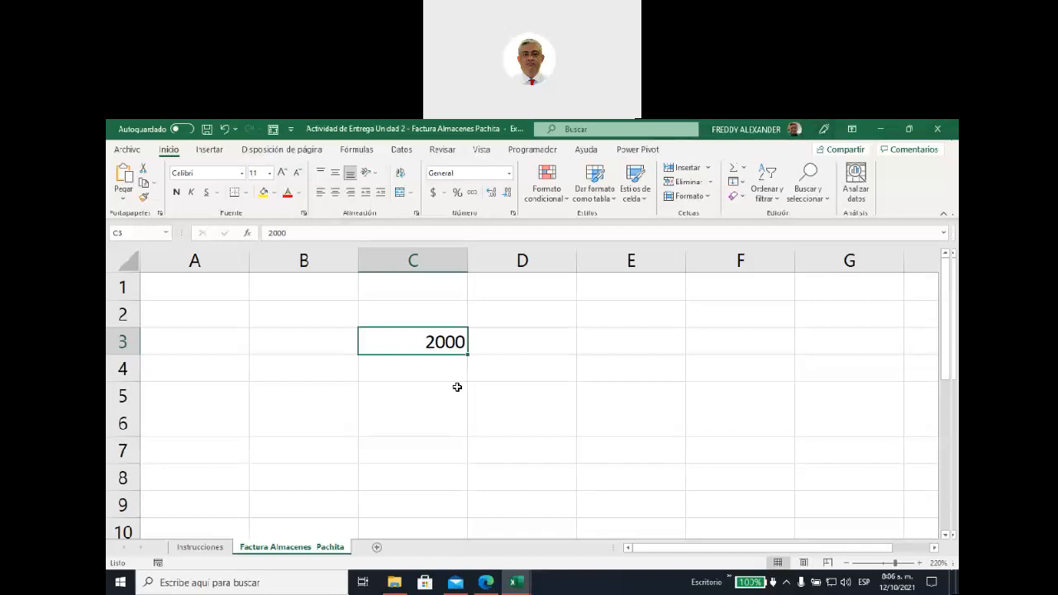
pyautogui.click(297, 348)
pyautogui.write('texto')
pyautogui.click(303, 386)
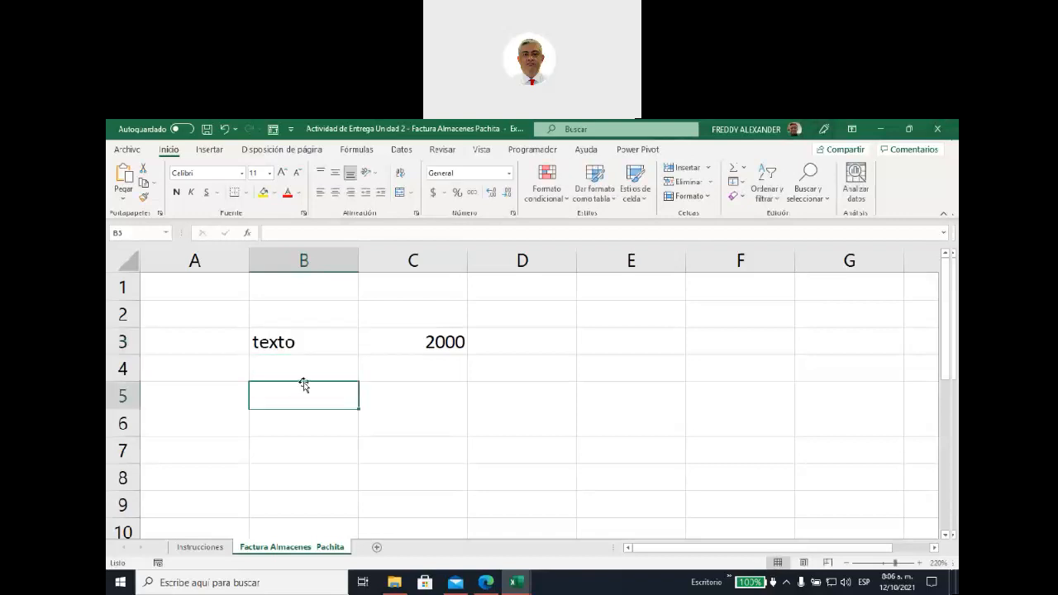
# - Check which number format is assigned to cells B3 and C3
pyautogui.click(294, 345)
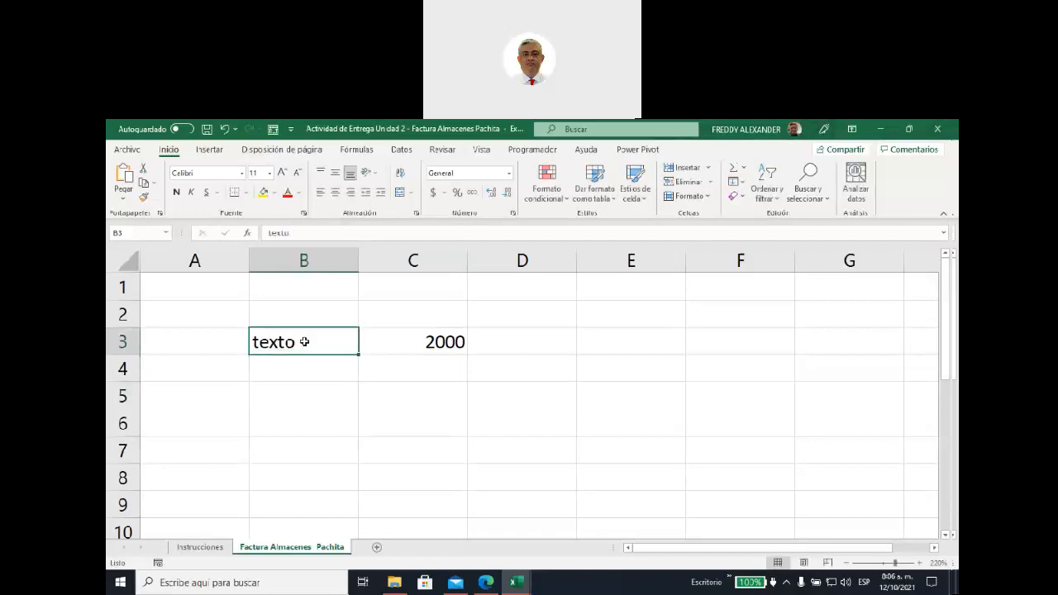
pyautogui.click(462, 174)
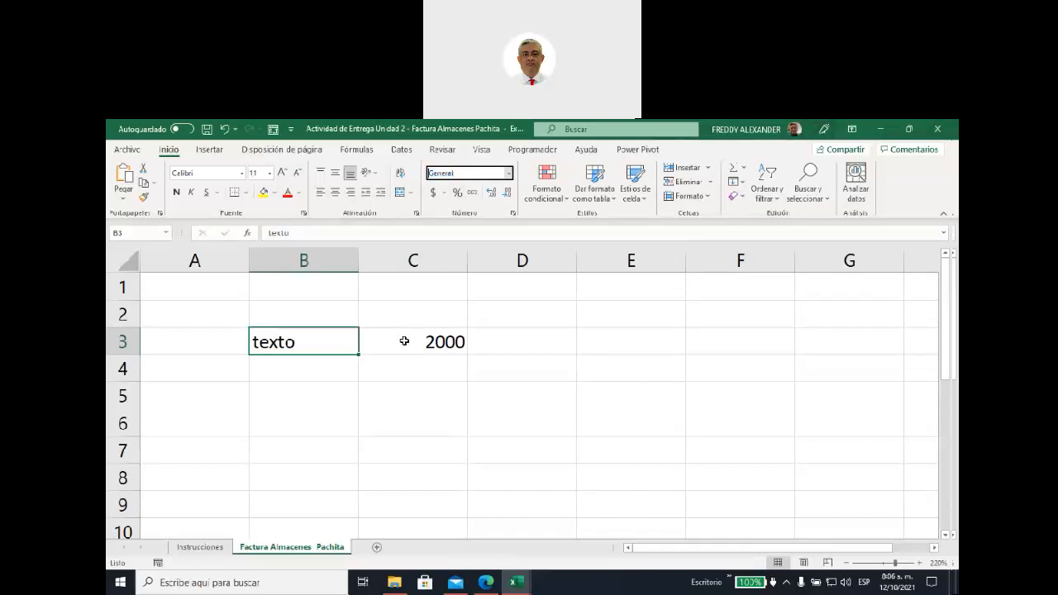
pyautogui.click(404, 340)
pyautogui.click(463, 171)
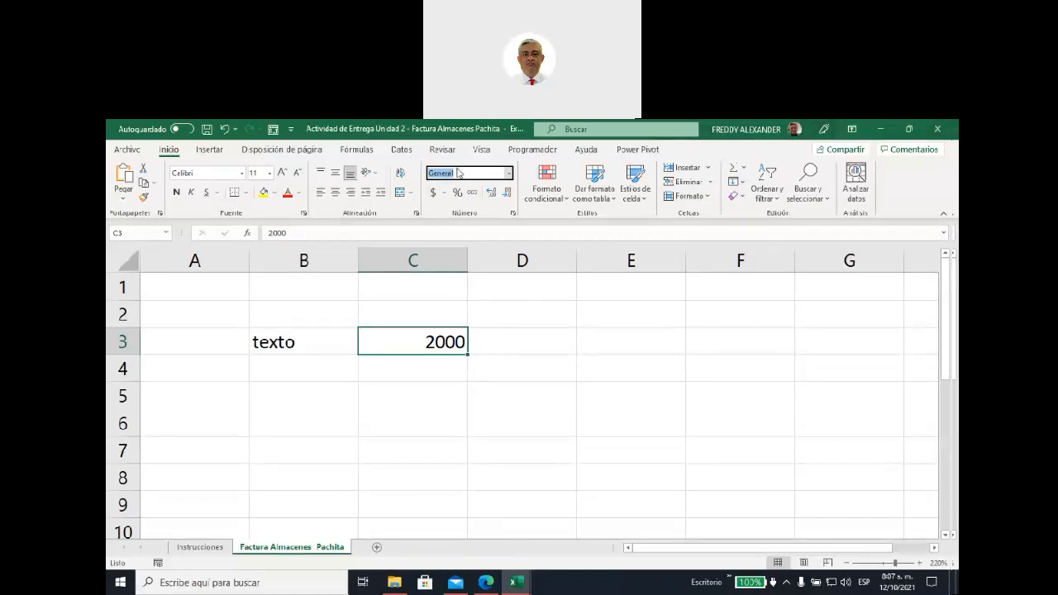
# - Apply the Número format to the 2000 in cell C3
pyautogui.click(509, 173)
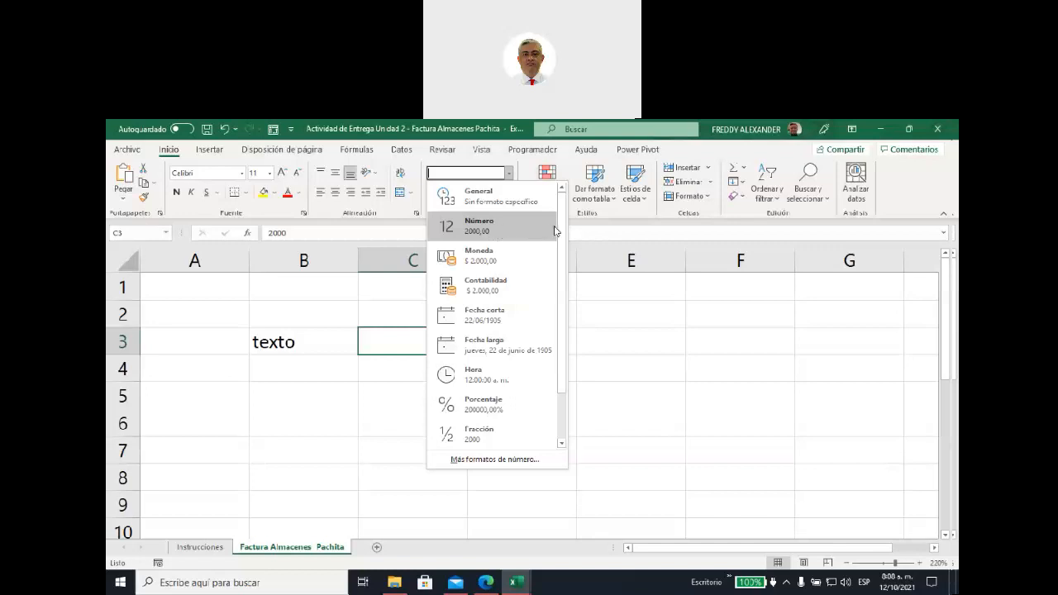
pyautogui.click(482, 226)
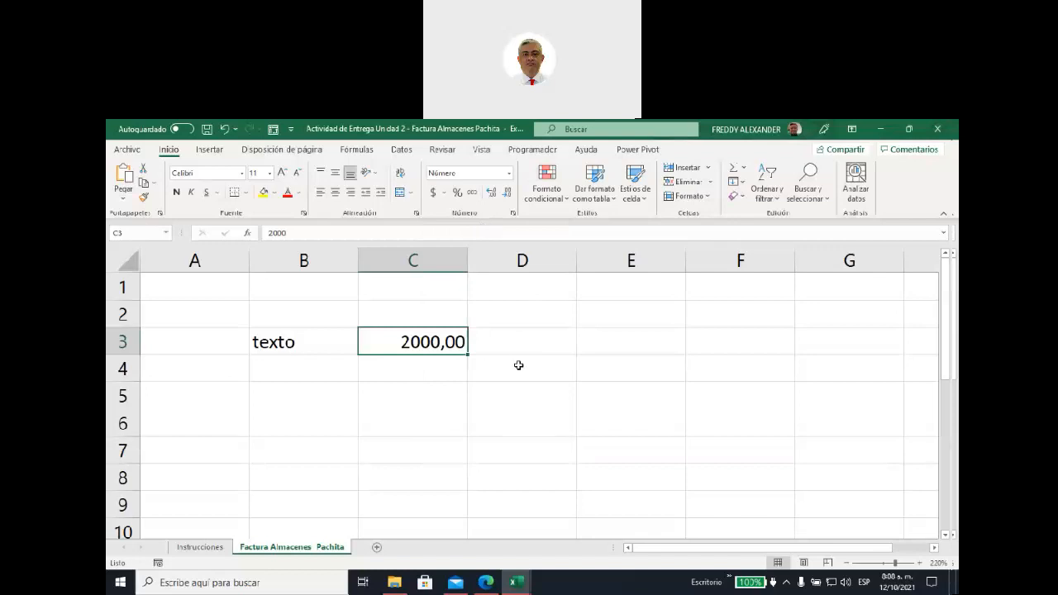
pyautogui.click(465, 395)
pyautogui.click(417, 341)
# - Apply the Moneda format to cell C3 and widen column C
pyautogui.click(462, 171)
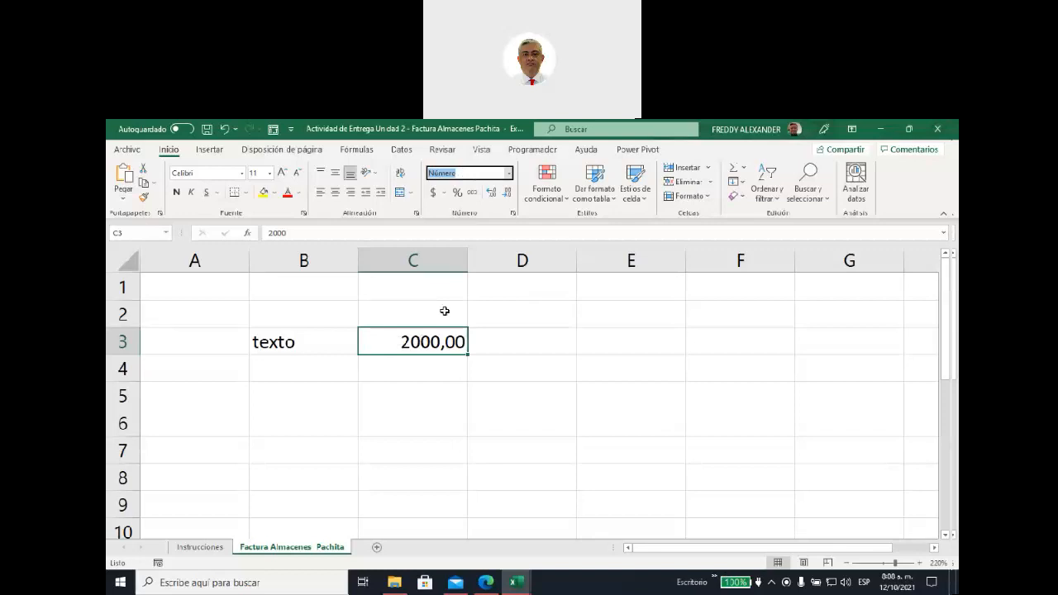
pyautogui.click(510, 173)
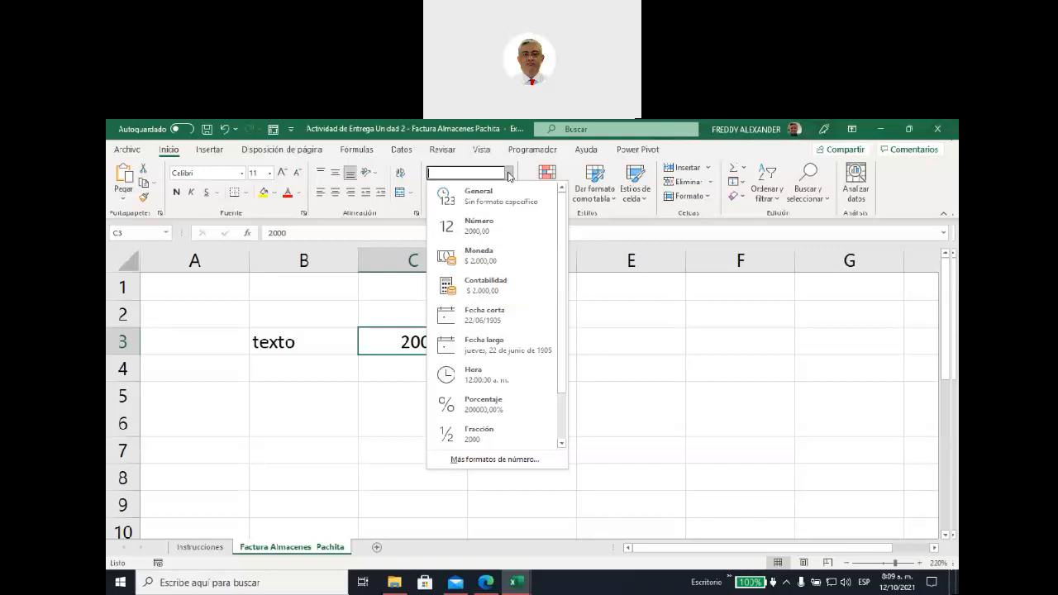
pyautogui.click(489, 261)
pyautogui.click(498, 411)
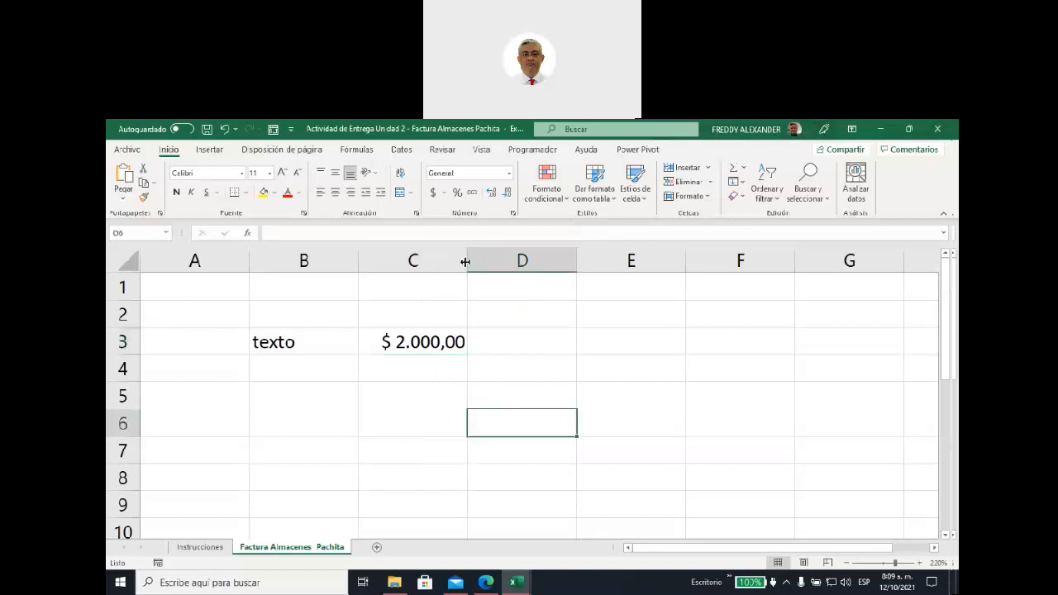
pyautogui.moveTo(466, 263); pyautogui.dragTo(511, 261)
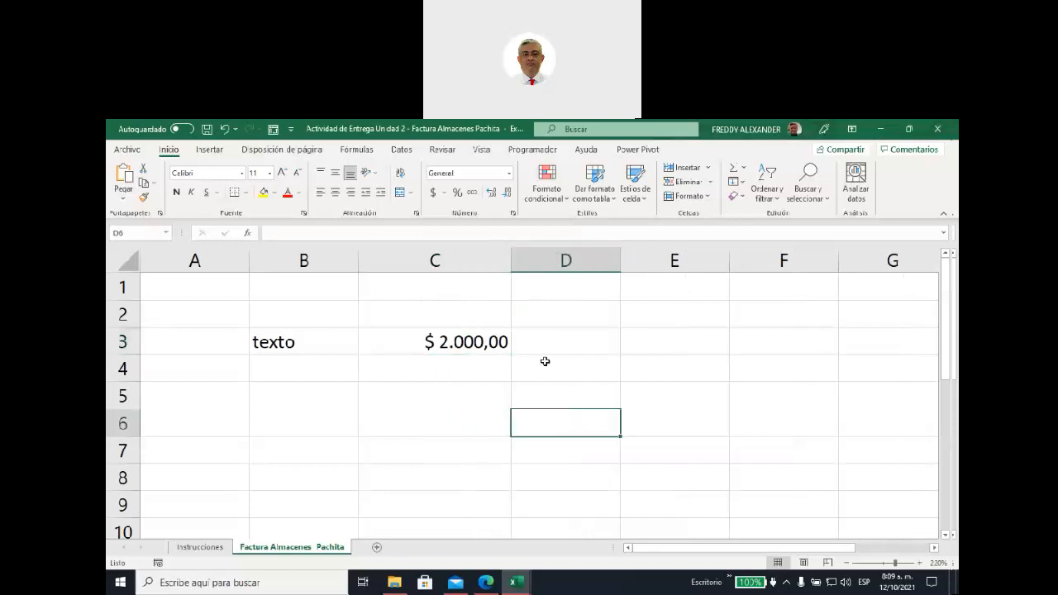
# - Enter the number 2000 in cell D3
pyautogui.click(445, 350)
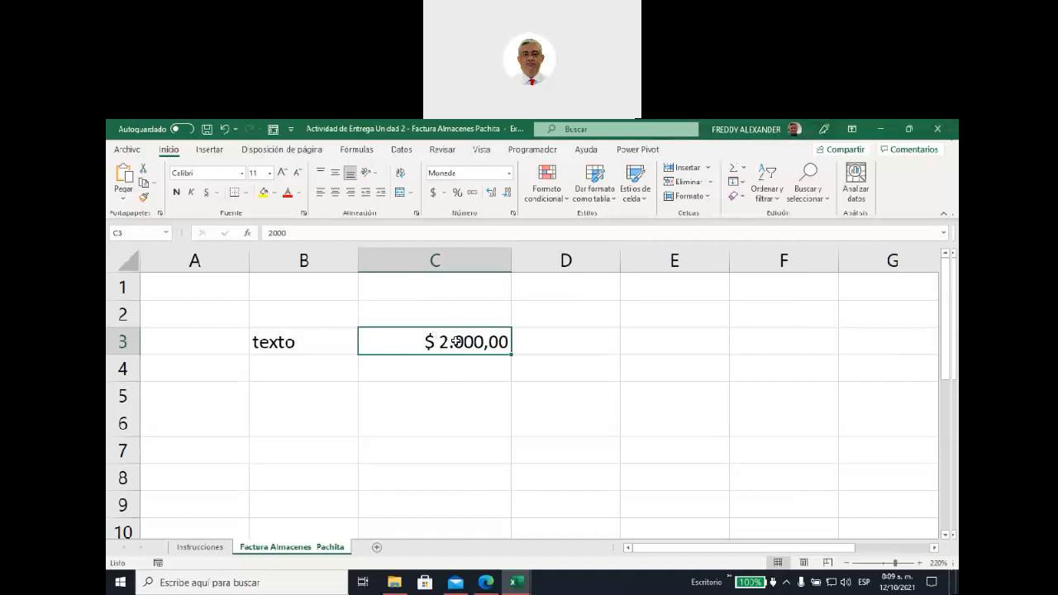
pyautogui.click(548, 346)
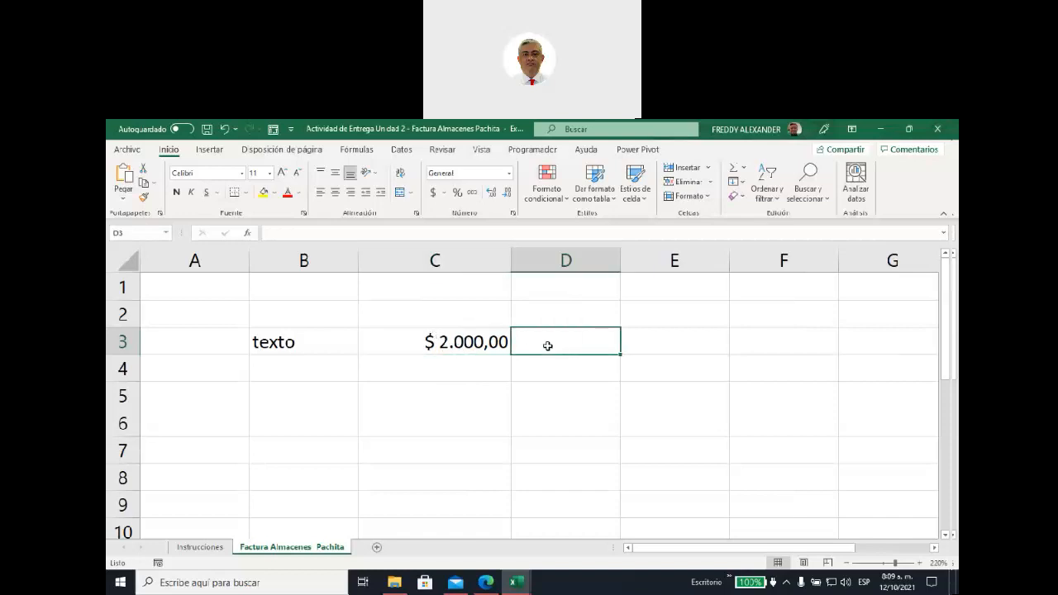
pyautogui.write('2000')
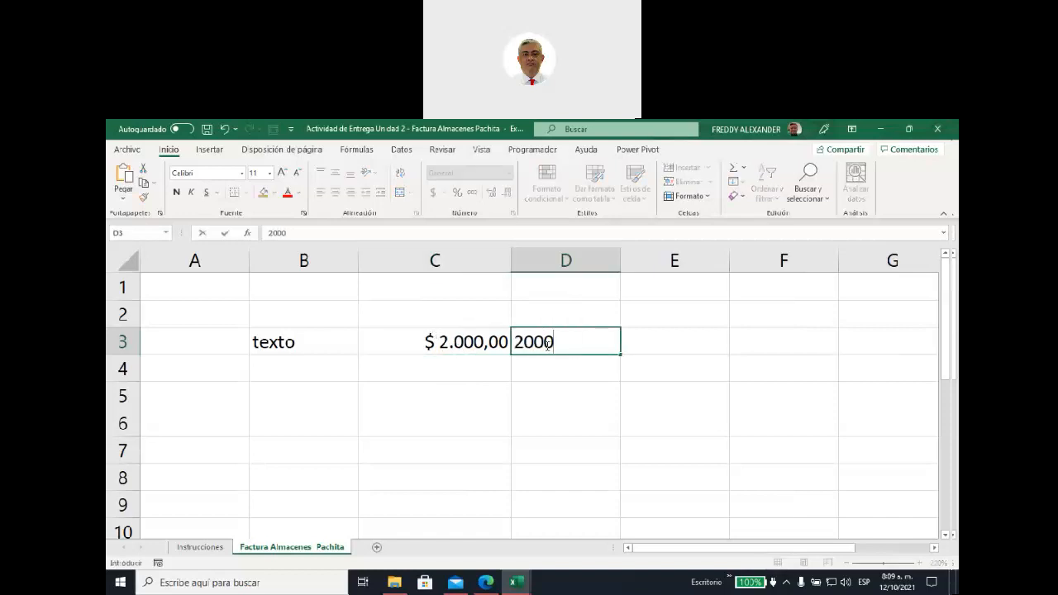
pyautogui.press('Return')
pyautogui.click(554, 343)
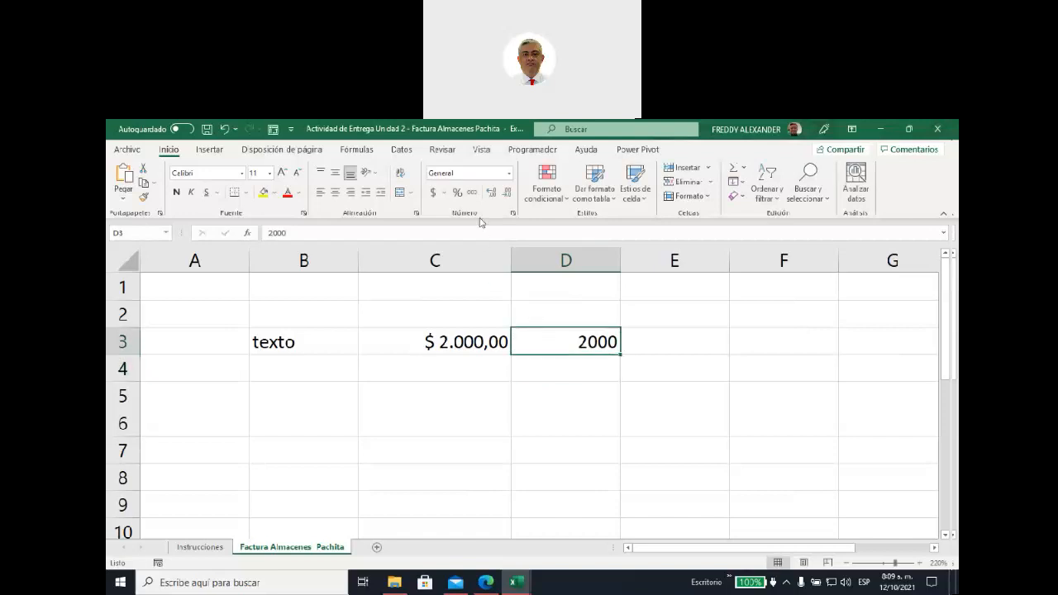
# - Apply the Contabilidad format to cell D3 and widen columns D and C
pyautogui.click(509, 175)
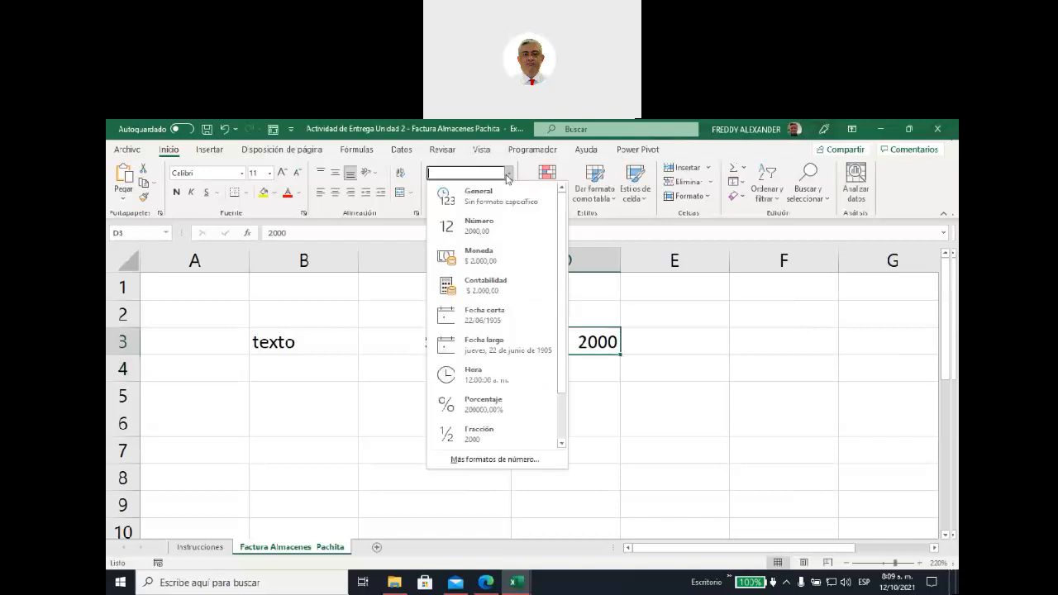
pyautogui.click(476, 297)
pyautogui.moveTo(621, 252); pyautogui.dragTo(678, 253)
pyautogui.moveTo(508, 252); pyautogui.dragTo(555, 253)
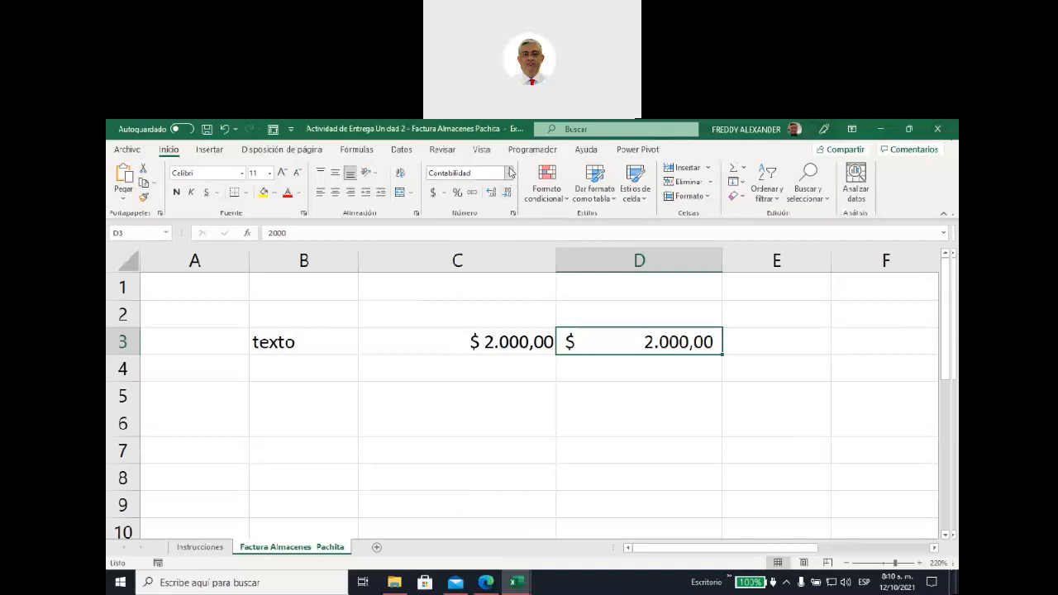
# - Enter 2000 in cell C5 and apply the Fecha corta format to it
pyautogui.doubleClick(462, 397)
pyautogui.write('2000')
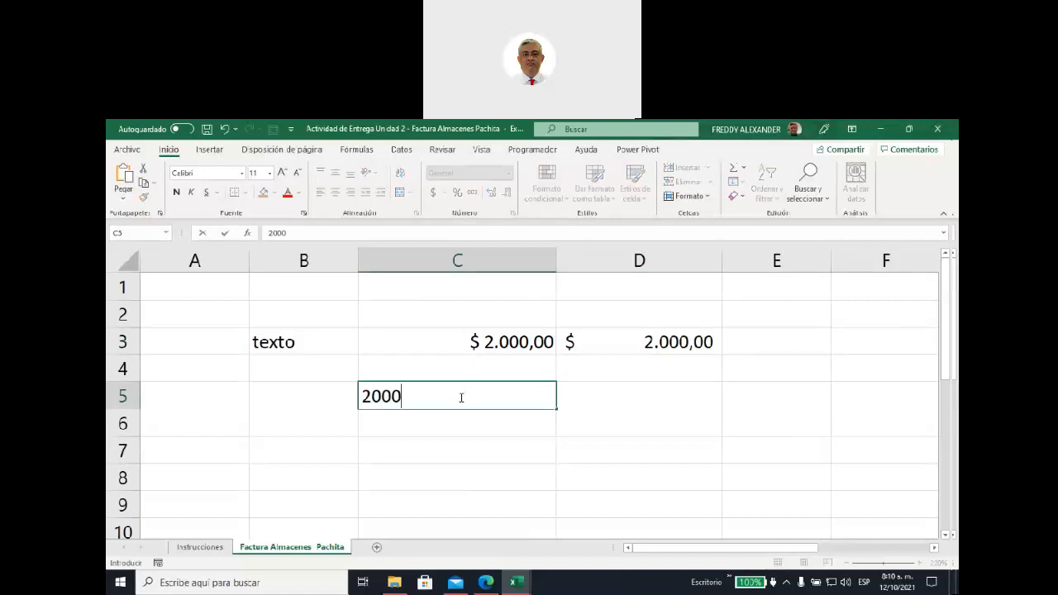
pyautogui.click(597, 400)
pyautogui.click(532, 398)
pyautogui.click(508, 175)
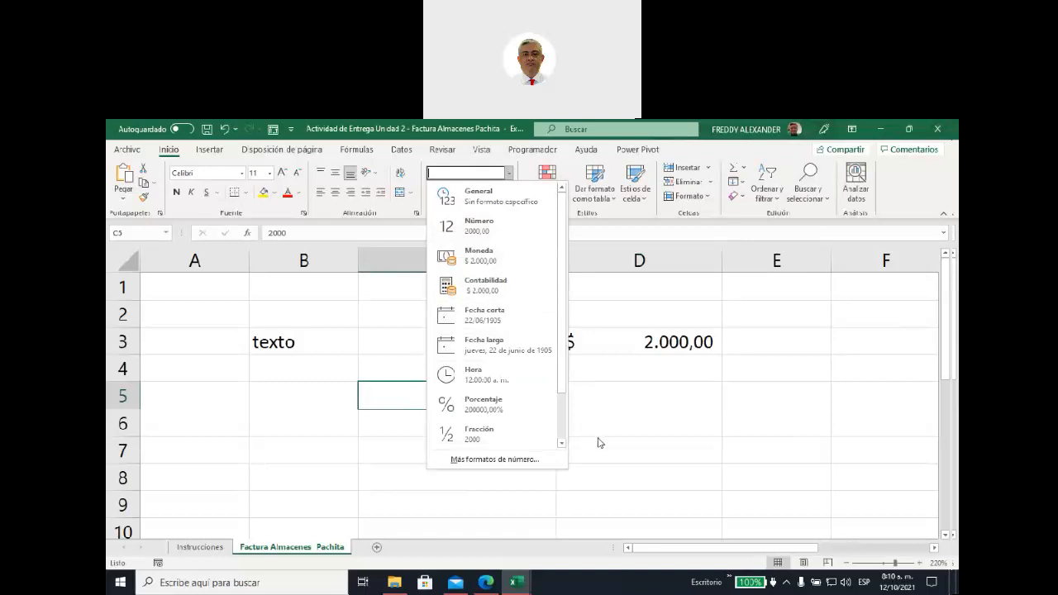
pyautogui.click(496, 396)
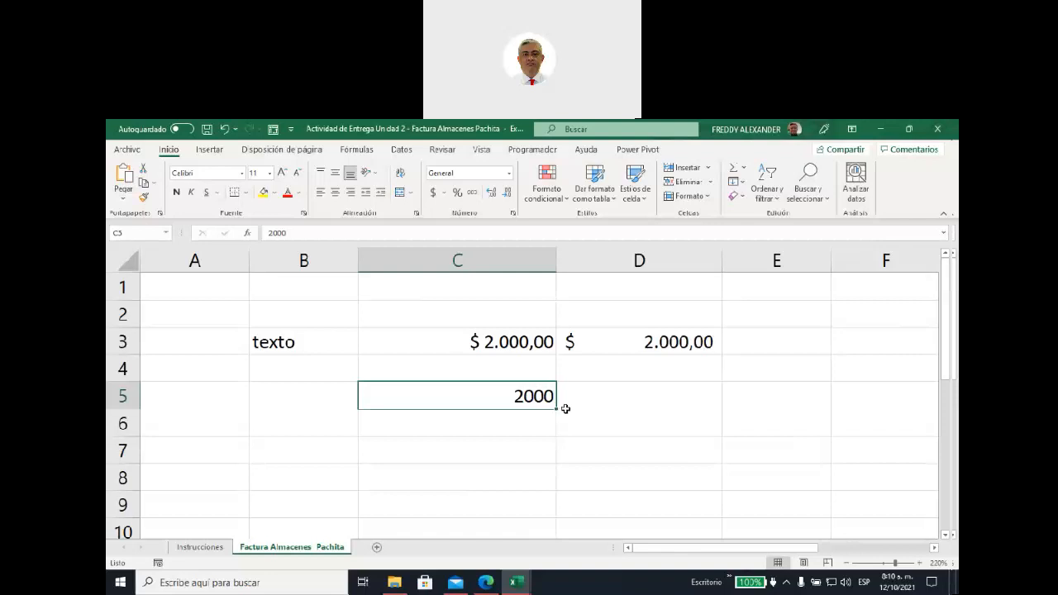
pyautogui.click(509, 176)
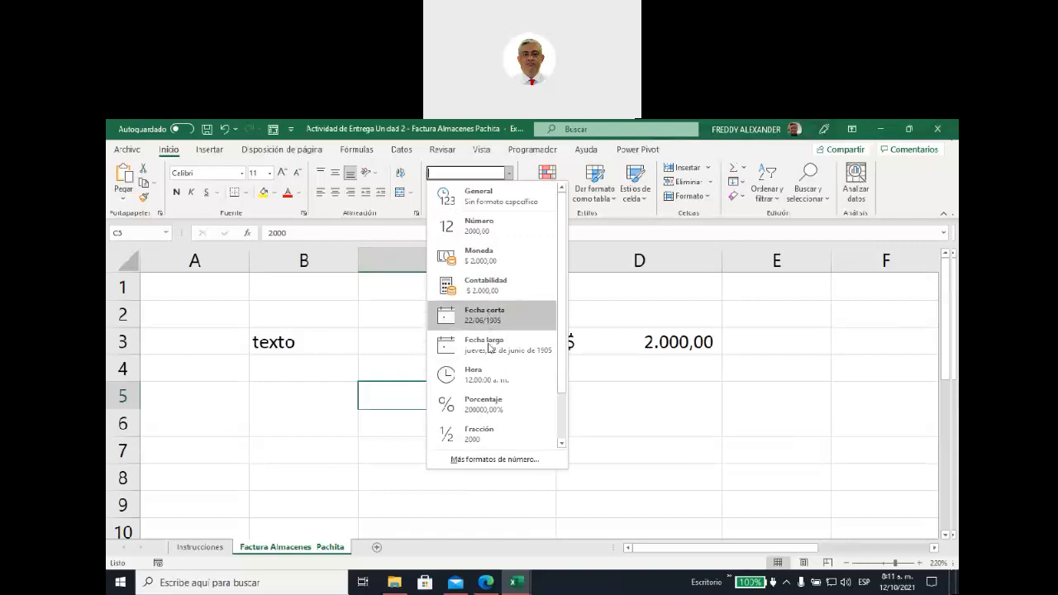
pyautogui.click(489, 319)
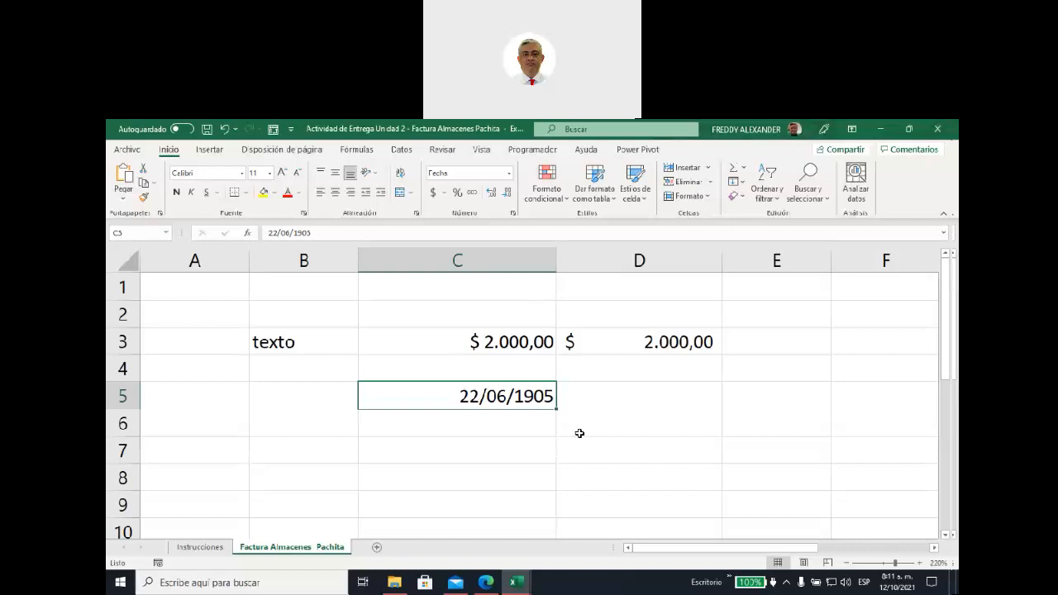
# - Enter 9000 in cell D5 and format it as Fecha corta
pyautogui.click(602, 394)
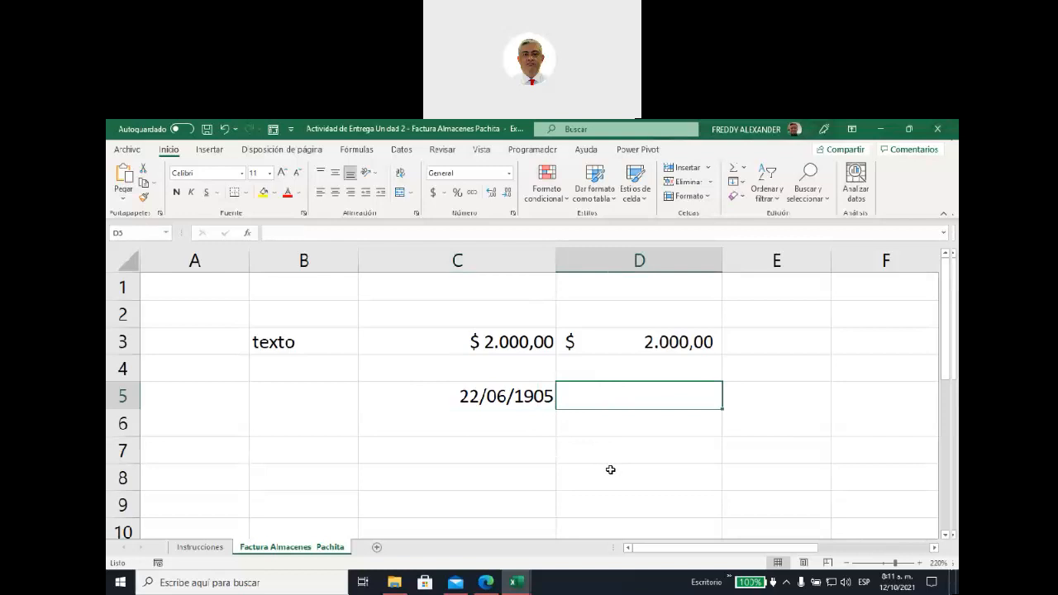
pyautogui.write('9000')
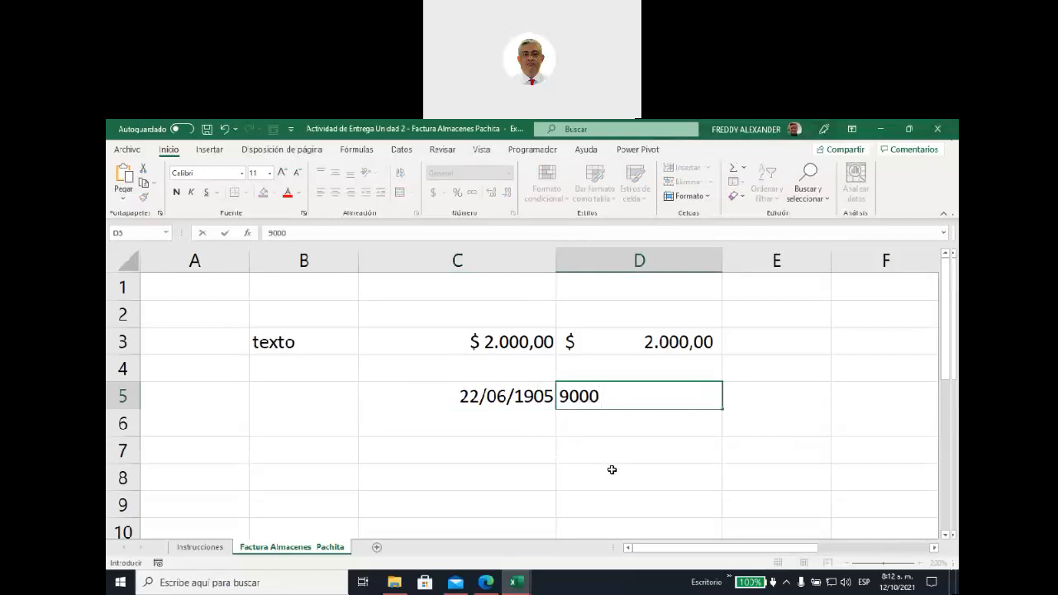
pyautogui.click(612, 470)
pyautogui.click(583, 401)
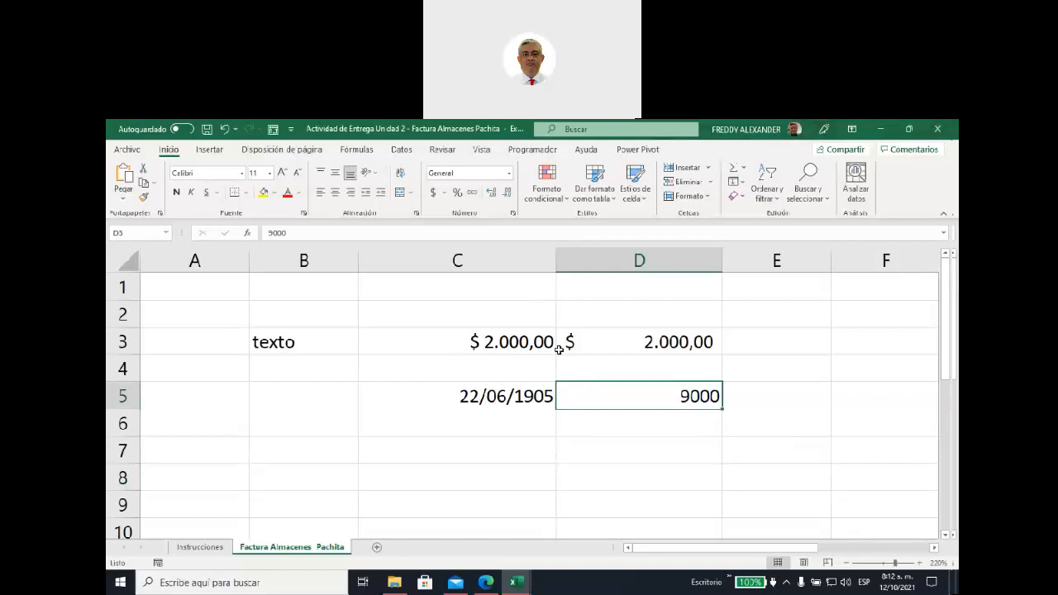
pyautogui.click(510, 173)
pyautogui.click(475, 315)
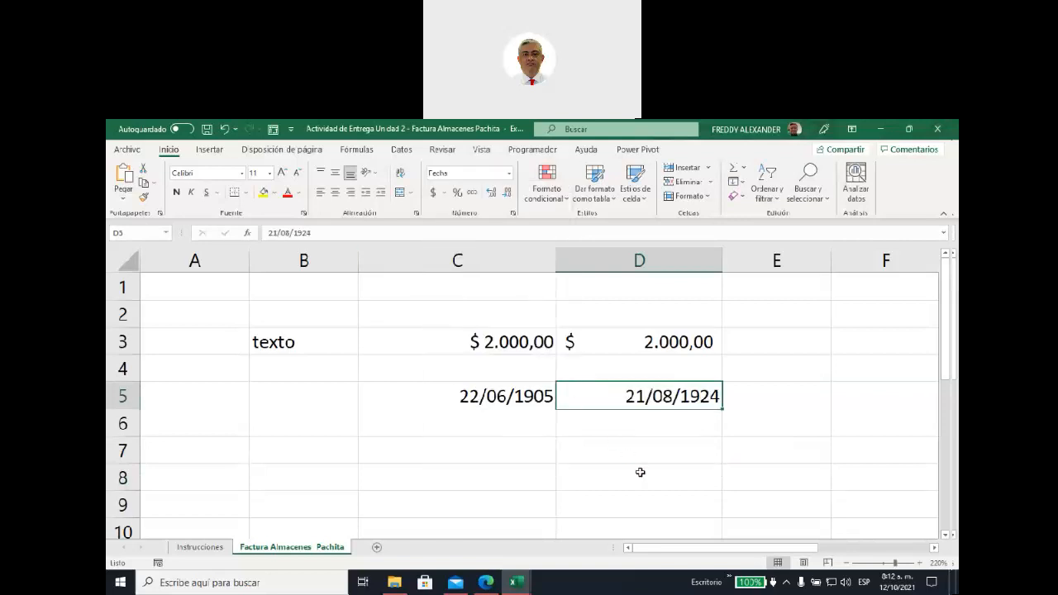
# - Enter the number 9000 in cell D7
pyautogui.click(616, 473)
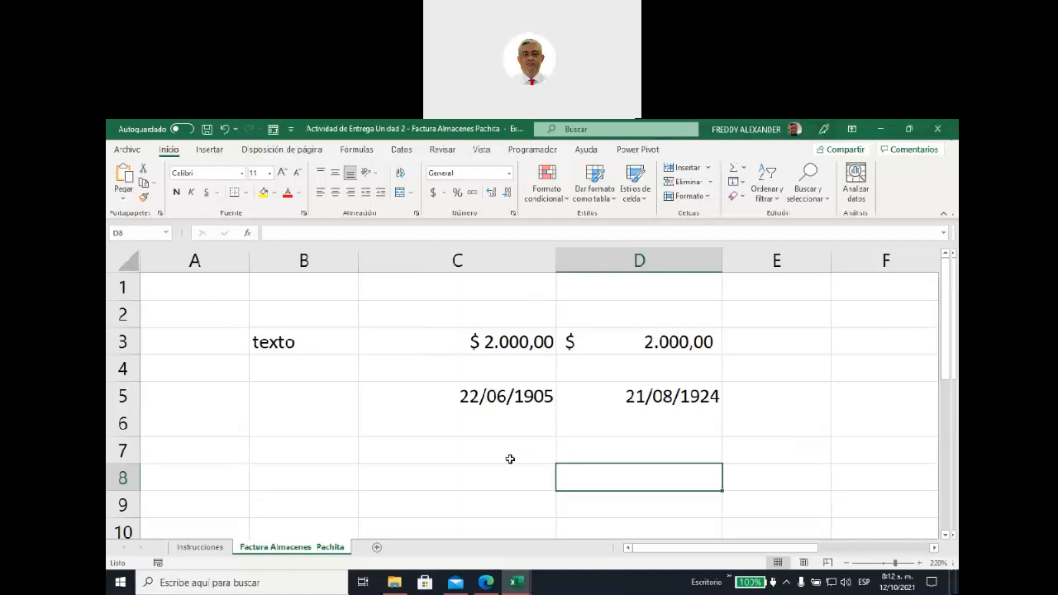
pyautogui.click(595, 455)
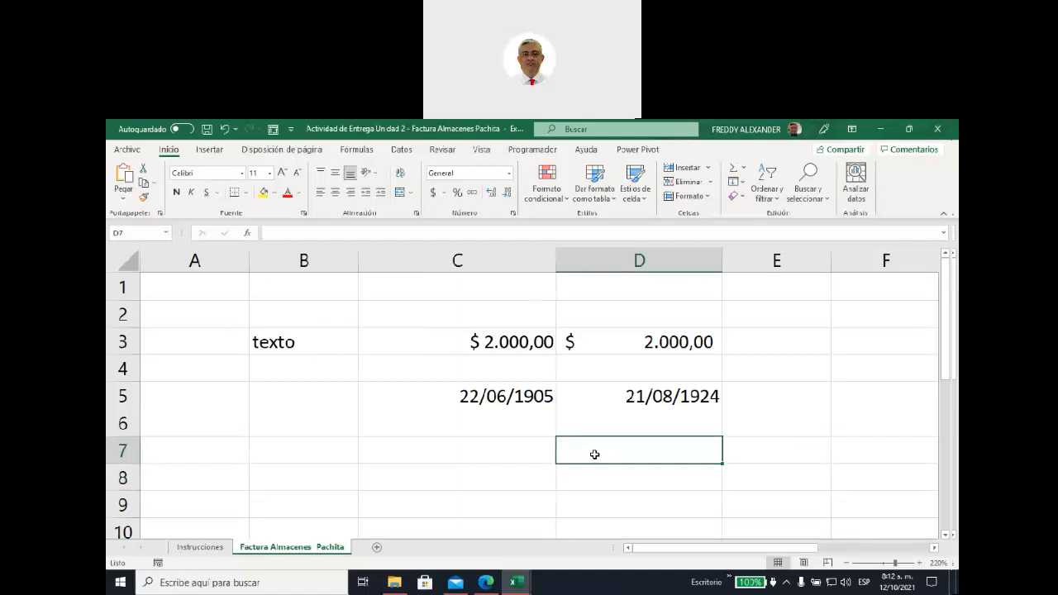
pyautogui.write('9000')
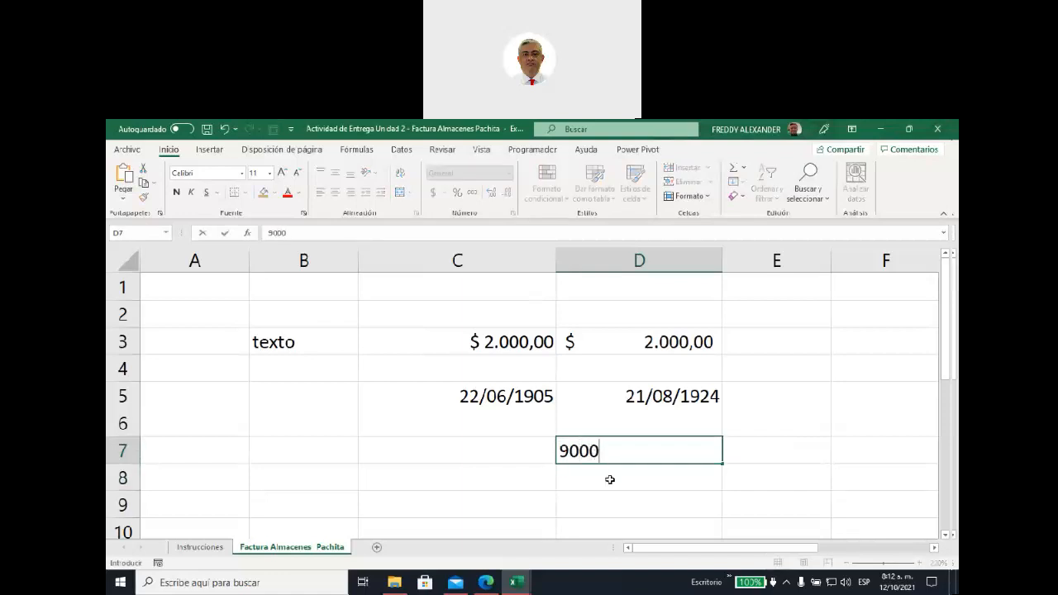
pyautogui.press('Return')
pyautogui.click(607, 449)
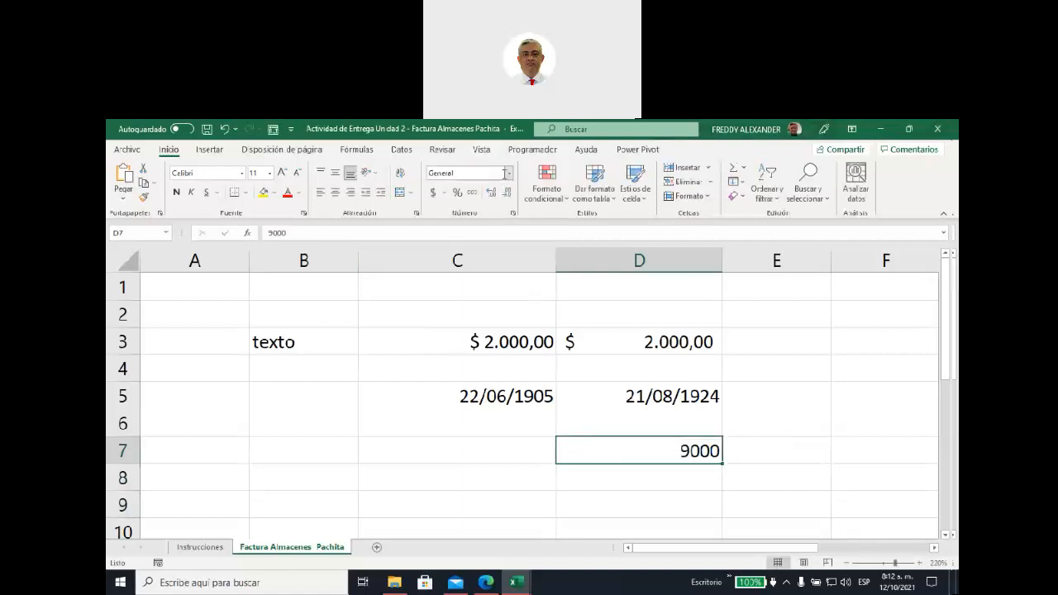
# - Apply the Fecha larga format to cell D7 and widen column D until the full date fits
pyautogui.click(507, 173)
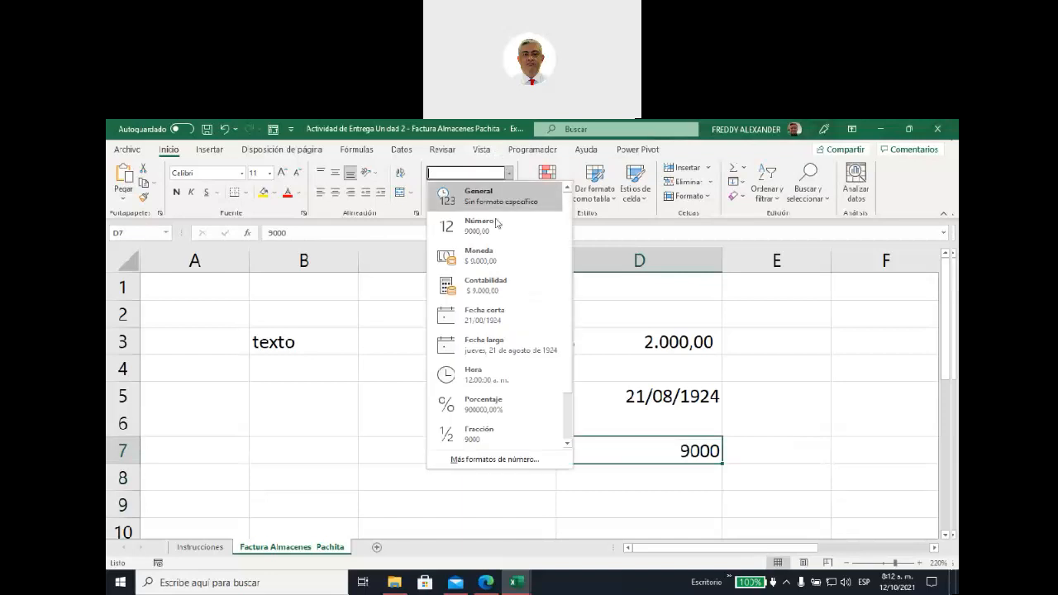
pyautogui.click(497, 352)
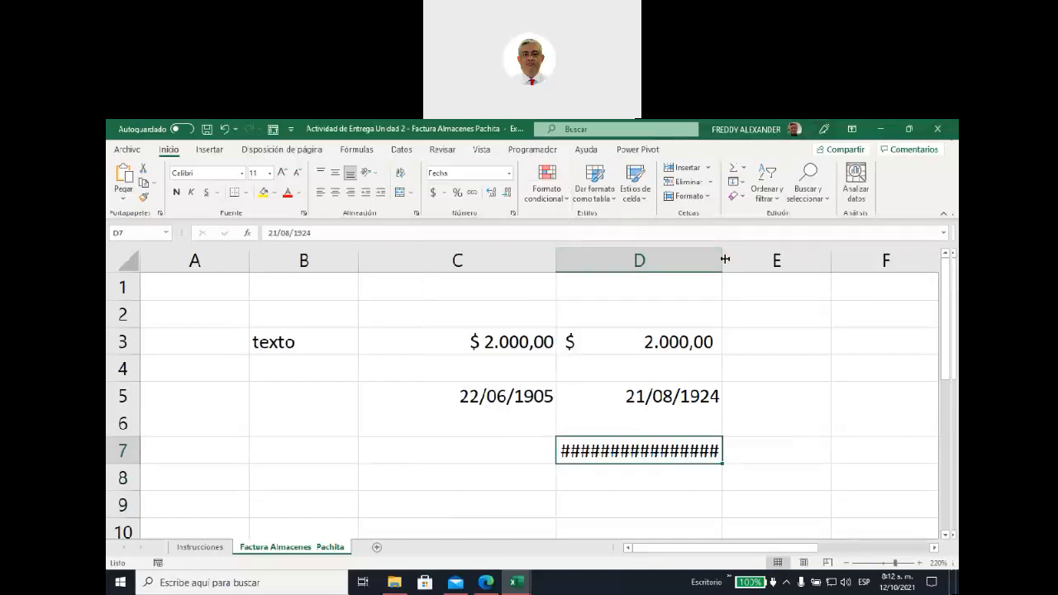
pyautogui.moveTo(721, 259); pyautogui.dragTo(724, 258)
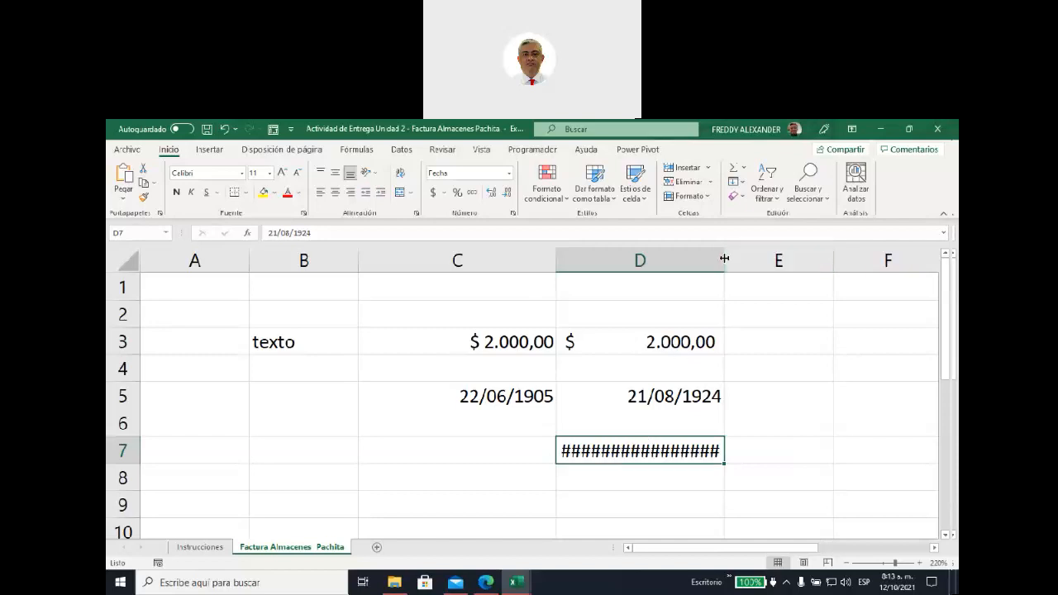
pyautogui.moveTo(724, 260); pyautogui.dragTo(808, 261)
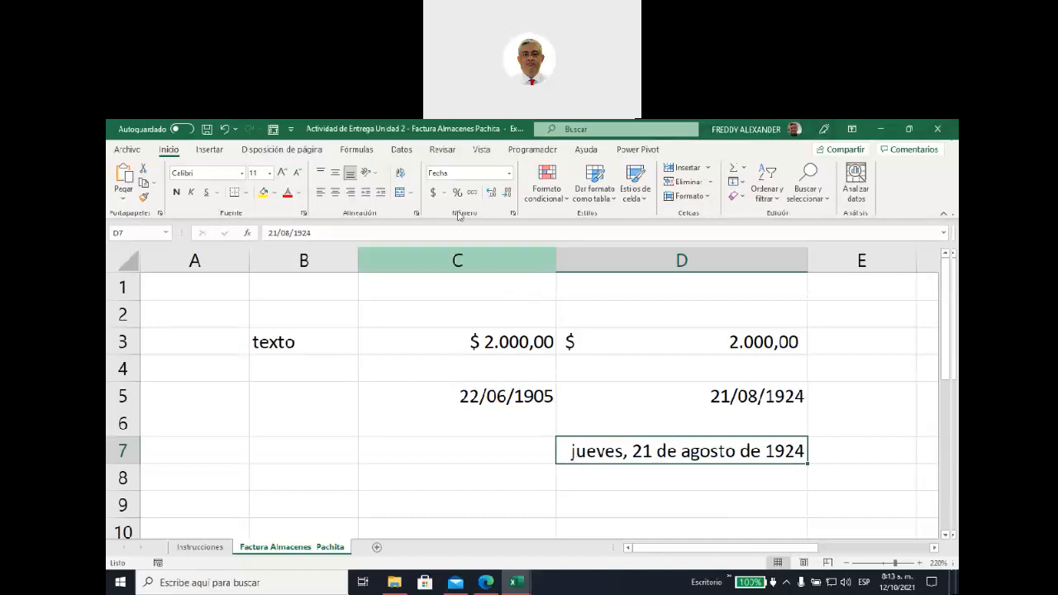
pyautogui.click(509, 174)
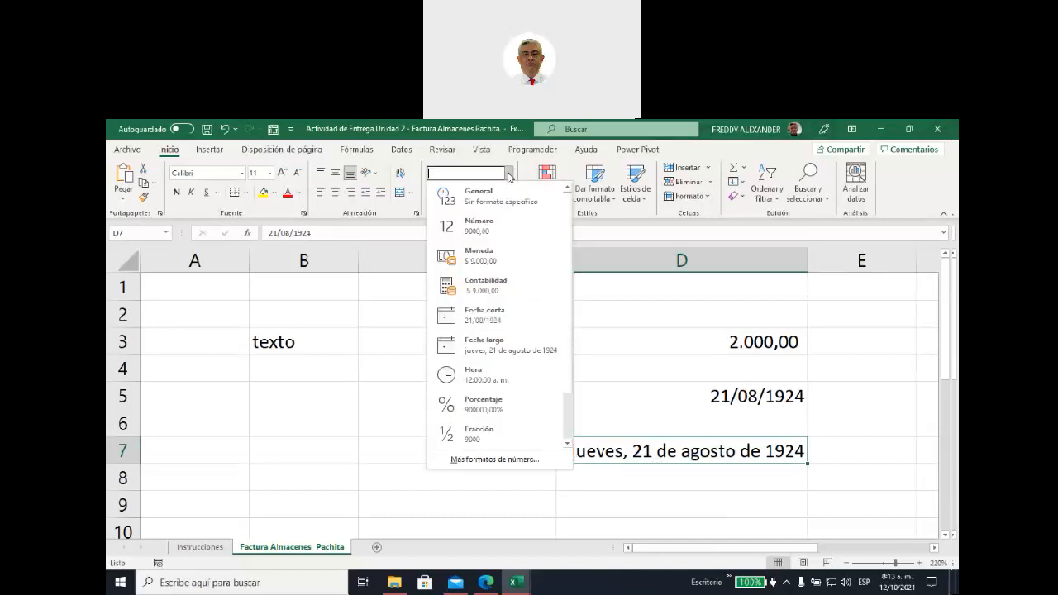
pyautogui.click(599, 344)
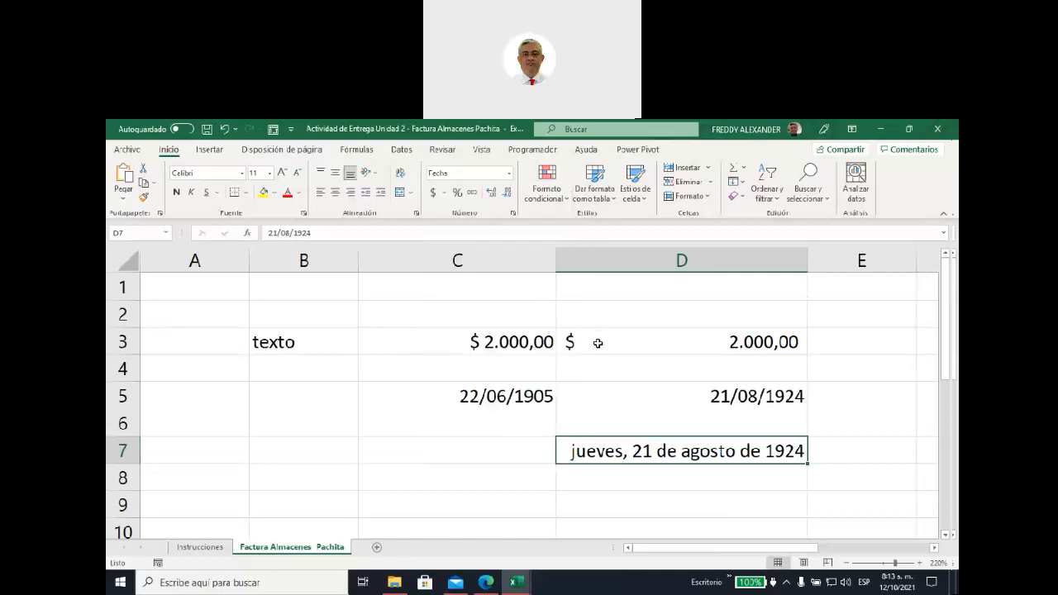
pyautogui.click(425, 455)
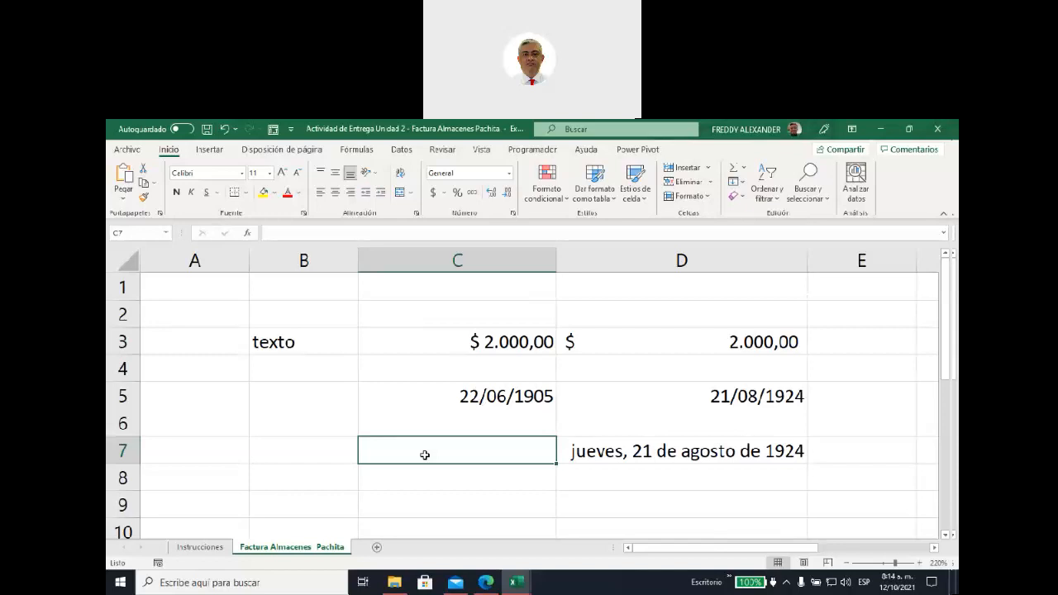
# - Enter the number 2000 in cell B5, beside the short date in C5
pyautogui.click(304, 397)
pyautogui.write('2000')
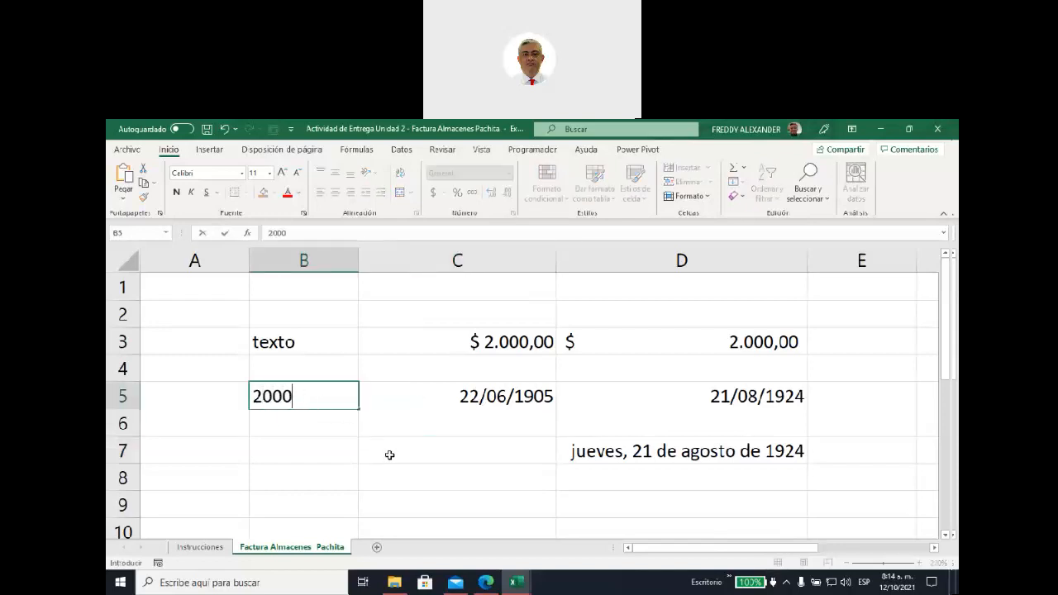
pyautogui.click(411, 477)
pyautogui.click(444, 344)
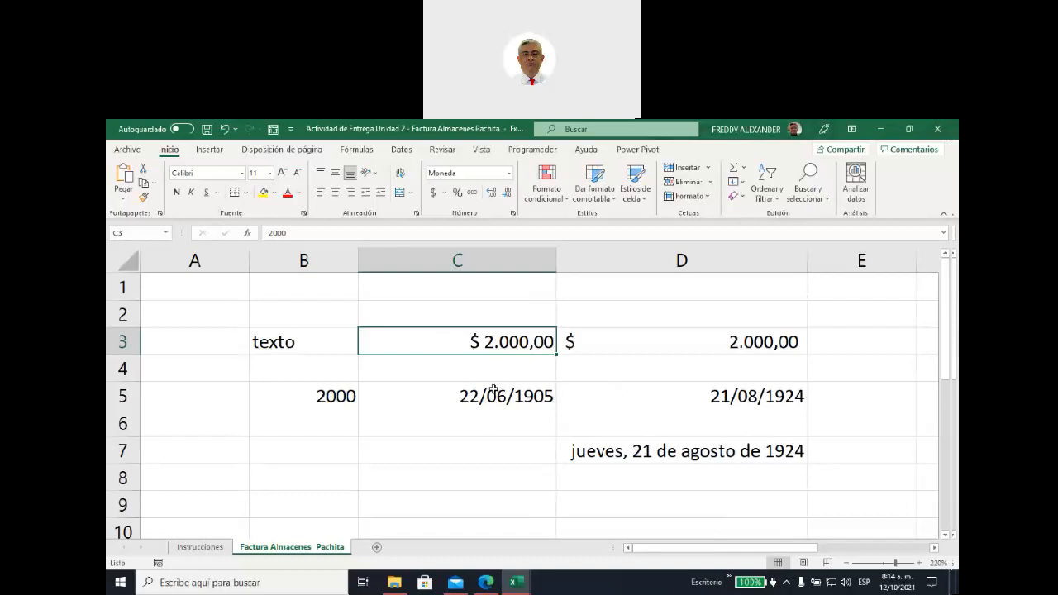
# - Enter 3000 in cell C9 and apply the Moneda format to it
pyautogui.scroll(-1, 492, 389)
pyautogui.scroll(-2, 492, 389)
pyautogui.scroll(2, 491, 390)
pyautogui.click(410, 425)
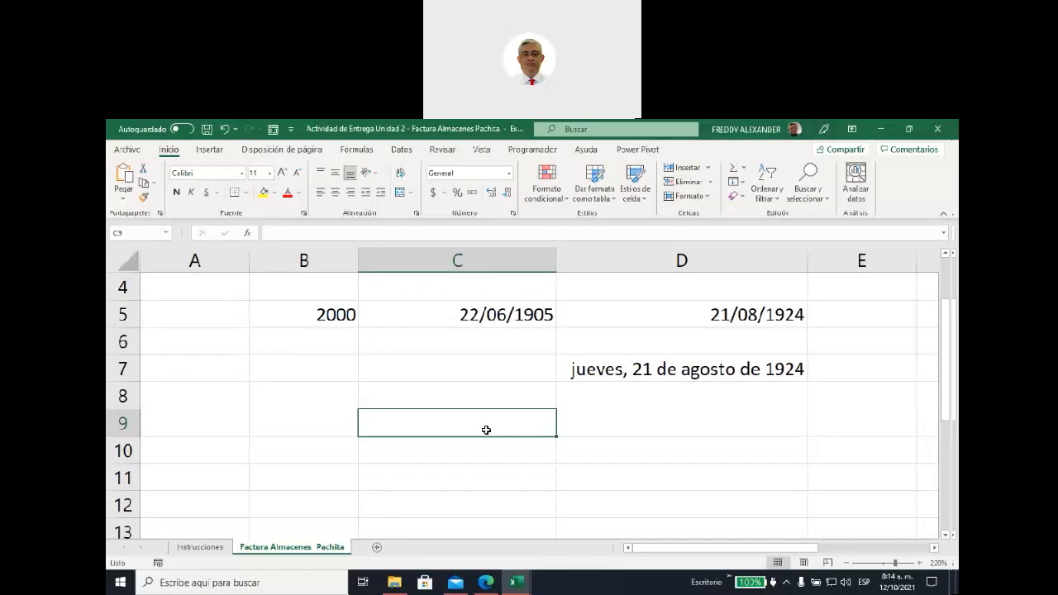
pyautogui.write('3000')
pyautogui.press('Return')
pyautogui.click(464, 432)
pyautogui.click(508, 174)
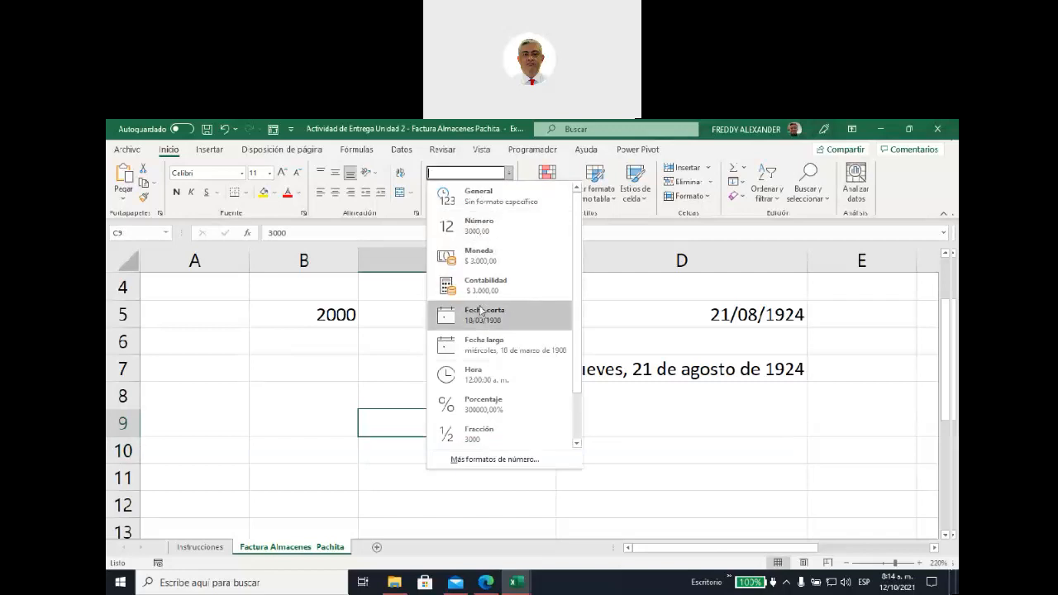
pyautogui.click(484, 261)
pyautogui.click(612, 439)
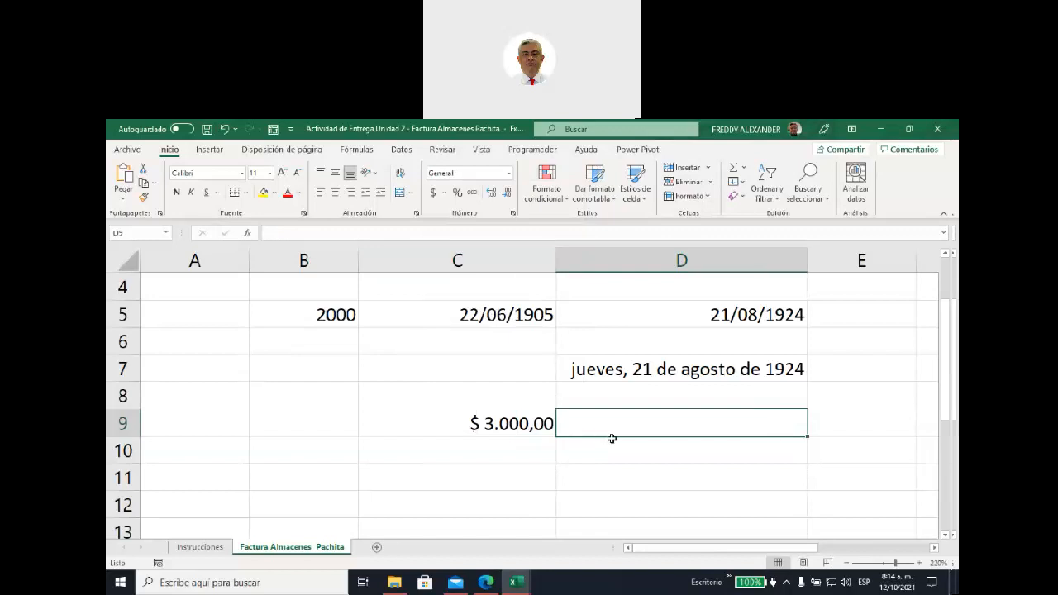
pyautogui.click(513, 412)
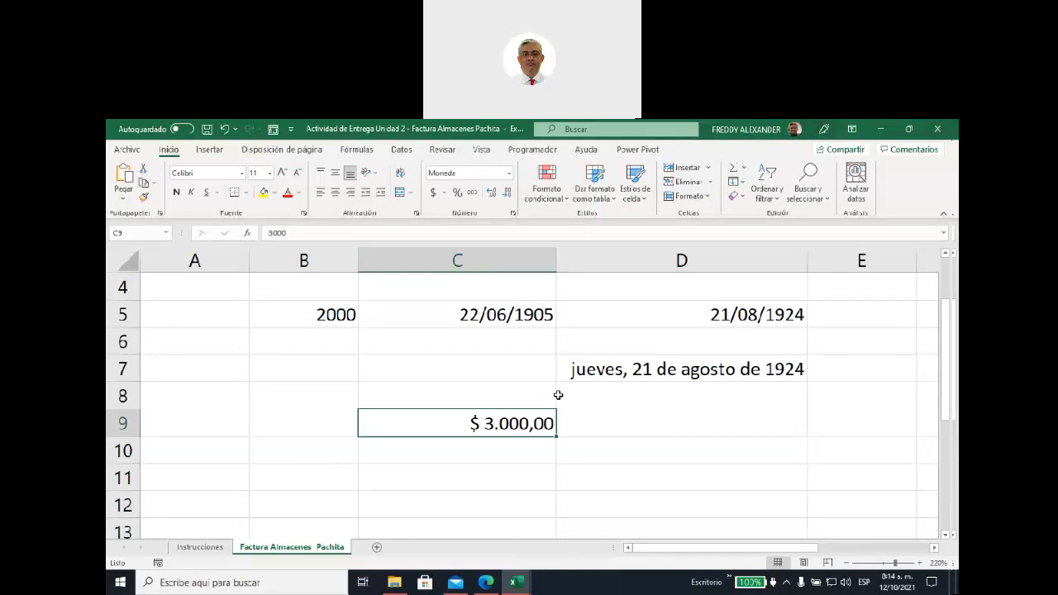
pyautogui.scroll(-2, 545, 392)
pyautogui.scroll(1, 535, 389)
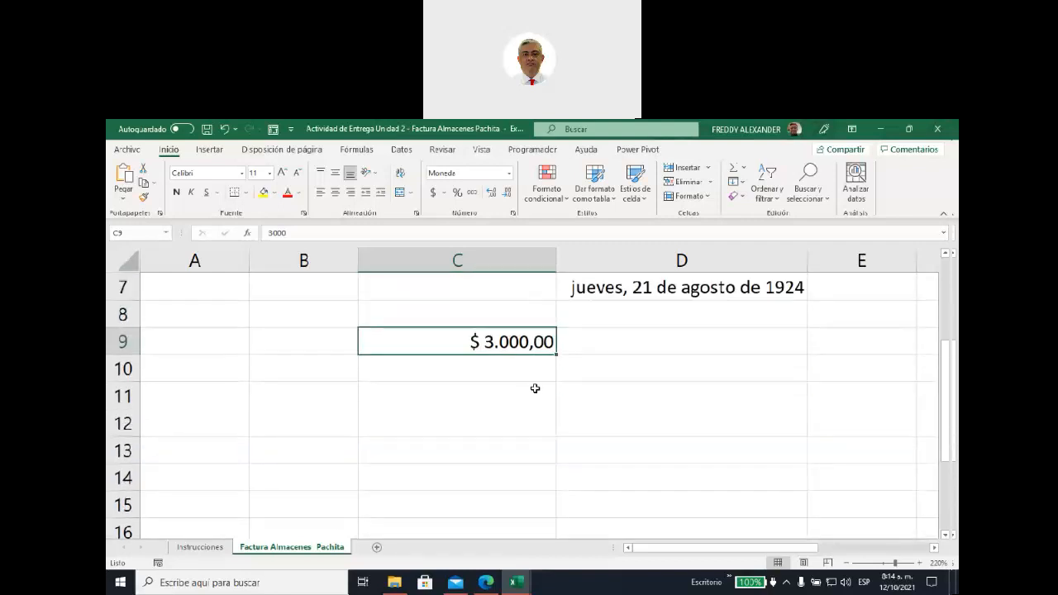
pyautogui.click(483, 369)
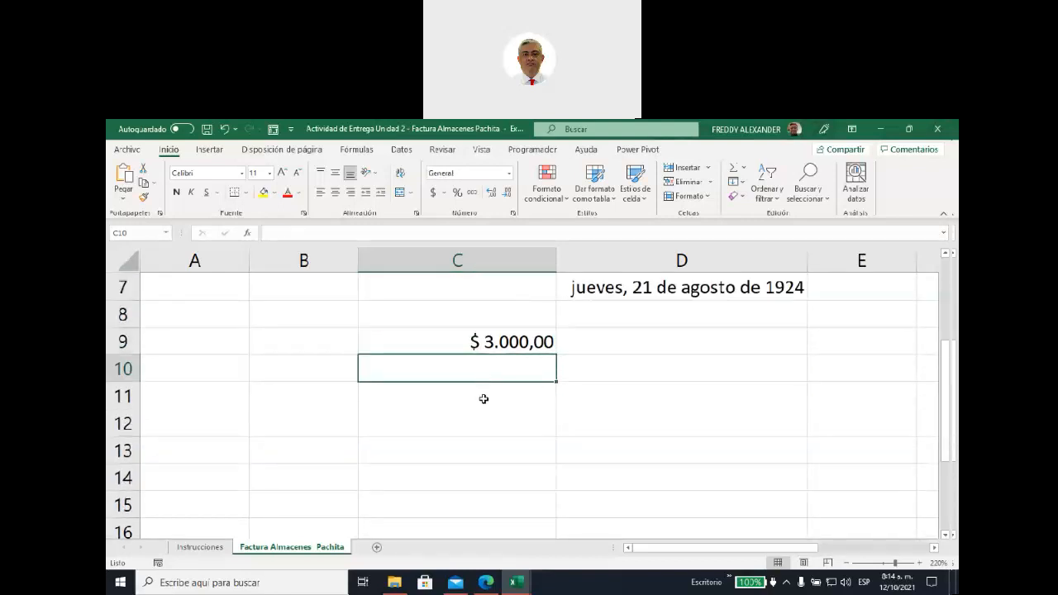
pyautogui.click(484, 399)
pyautogui.click(482, 423)
pyautogui.click(482, 441)
pyautogui.click(482, 472)
pyautogui.click(482, 499)
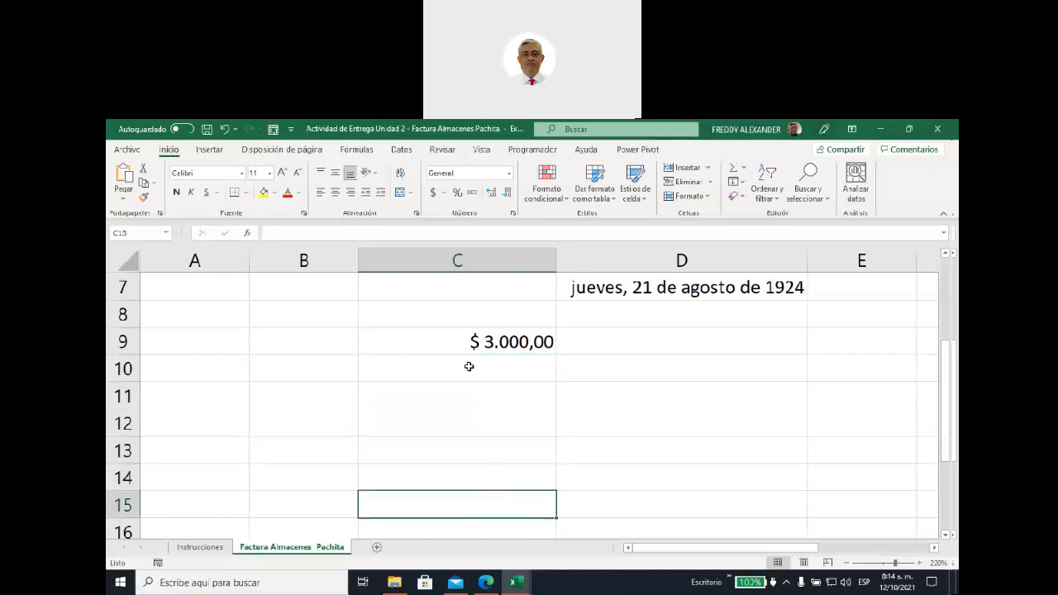
# - Fill the currency value of cell C9 down through C14, and undo the fill
pyautogui.moveTo(386, 366); pyautogui.dragTo(395, 497)
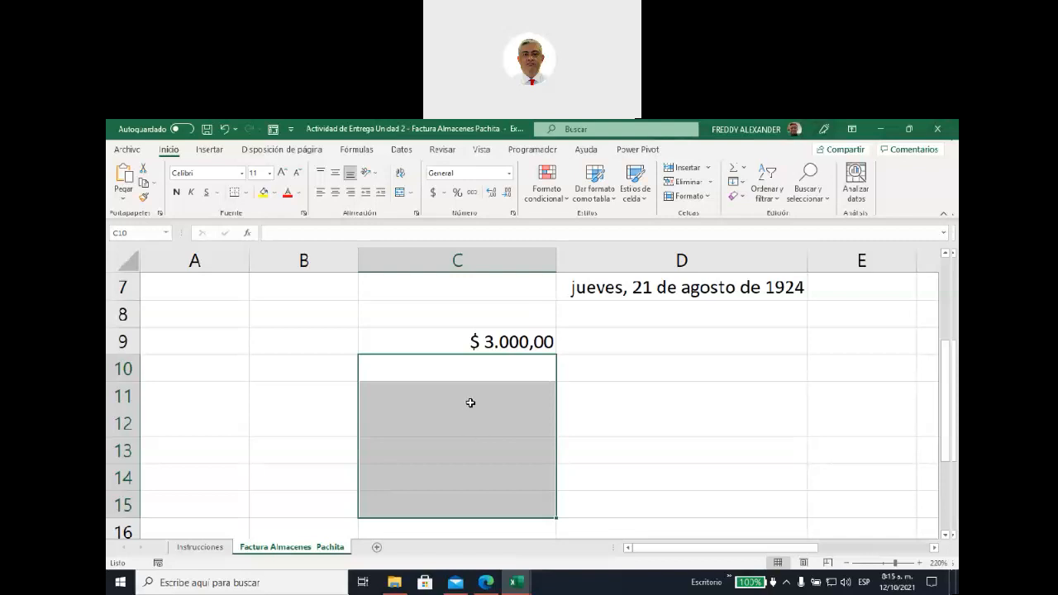
pyautogui.click(443, 345)
pyautogui.click(452, 360)
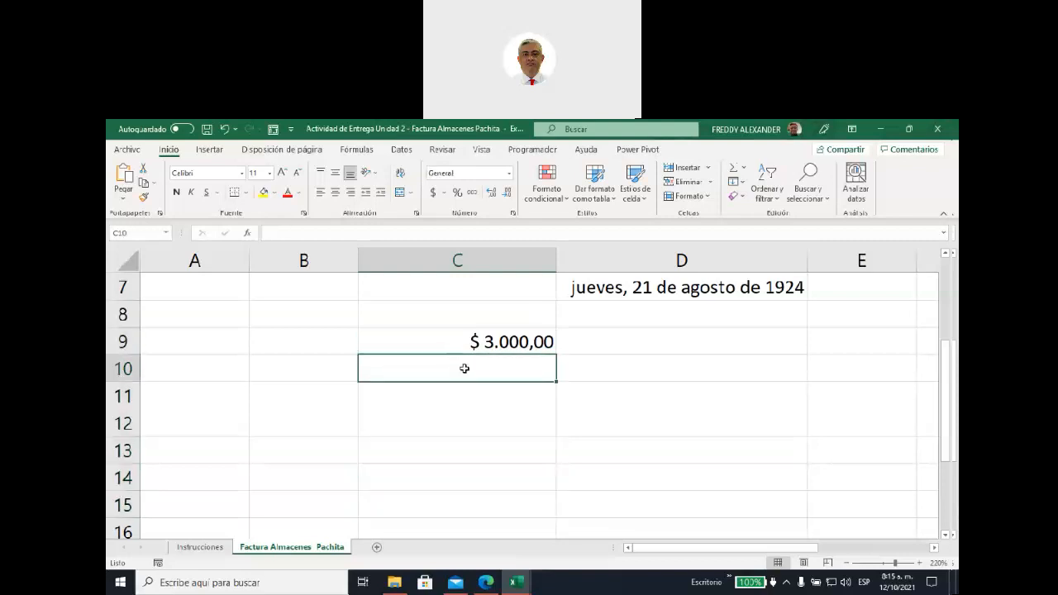
pyautogui.click(439, 344)
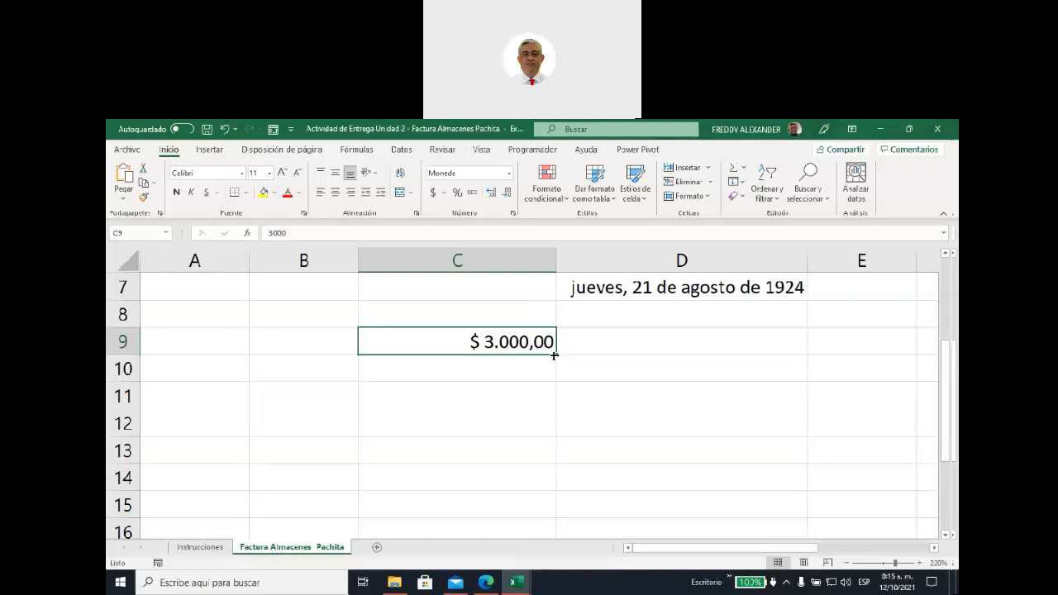
pyautogui.moveTo(557, 355); pyautogui.dragTo(555, 490)
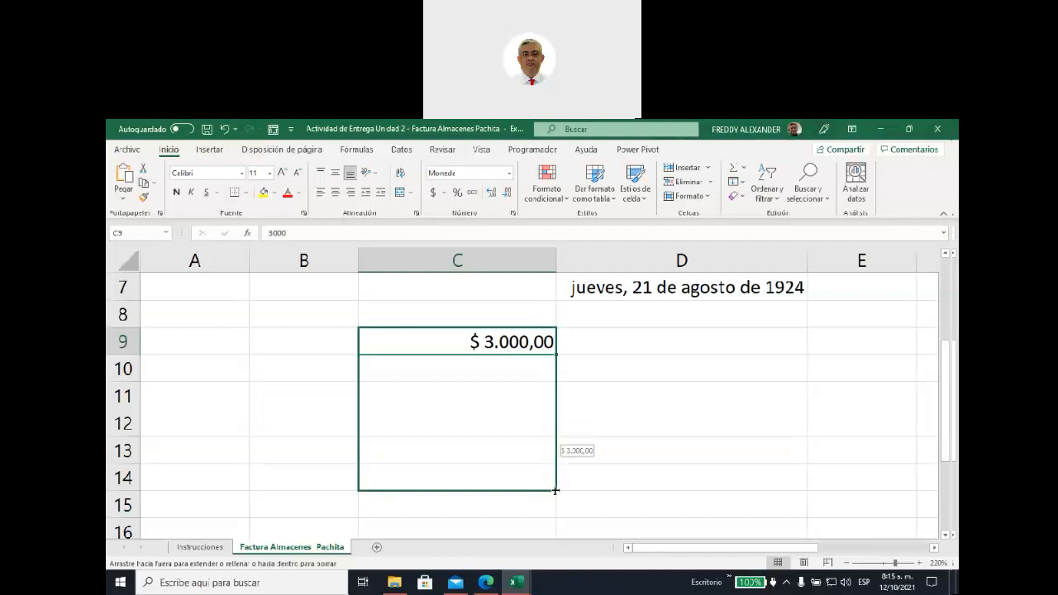
pyautogui.moveTo(556, 490); pyautogui.dragTo(555, 490)
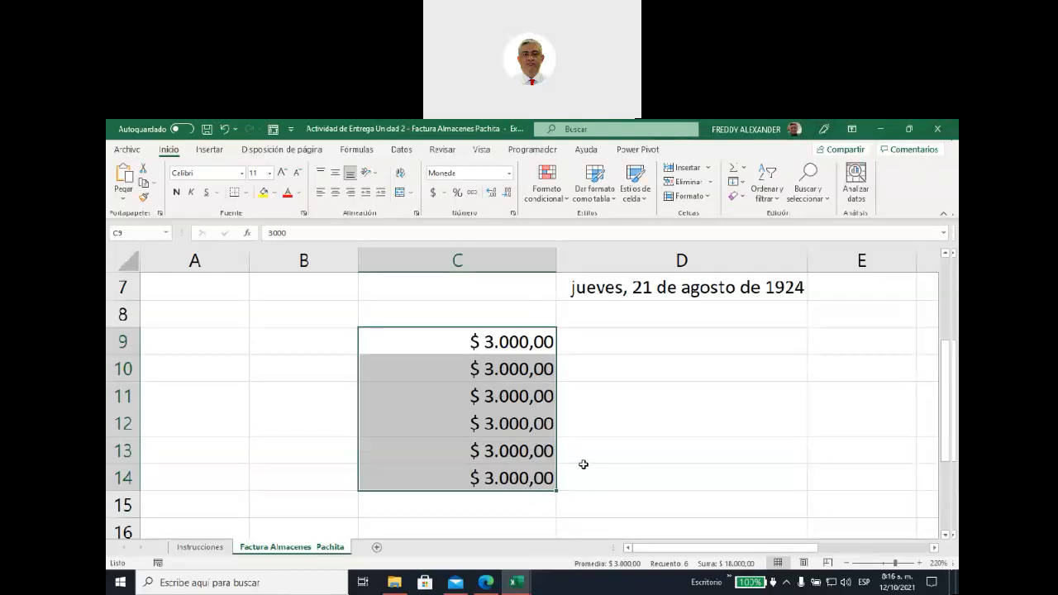
pyautogui.hotkey('ctrl', 'z')
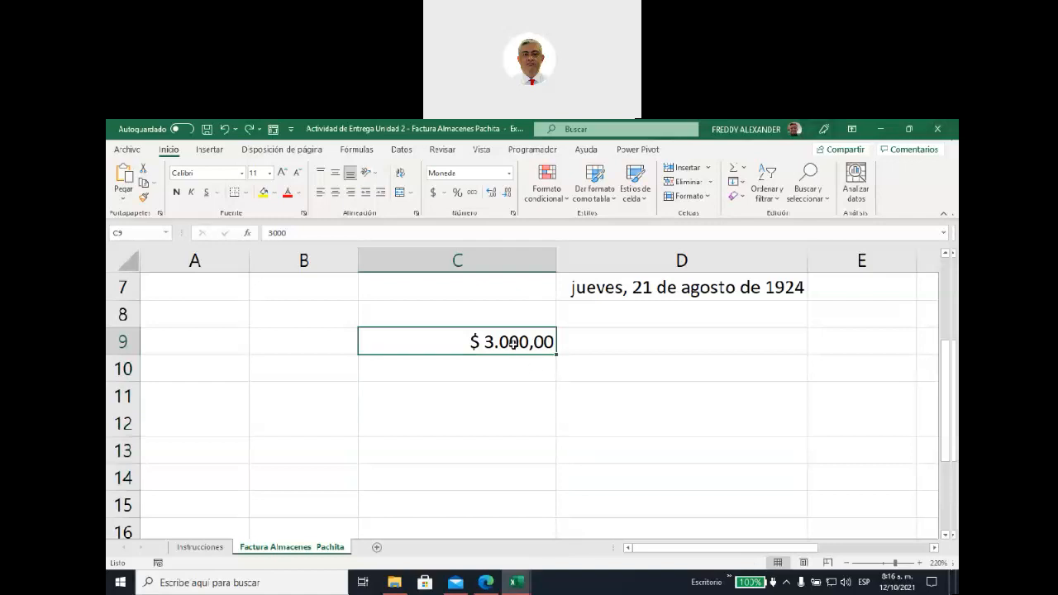
# - Fill the currency value of C9 down through C11 and replace the content of C10 with 4000
pyautogui.moveTo(557, 355); pyautogui.dragTo(553, 406)
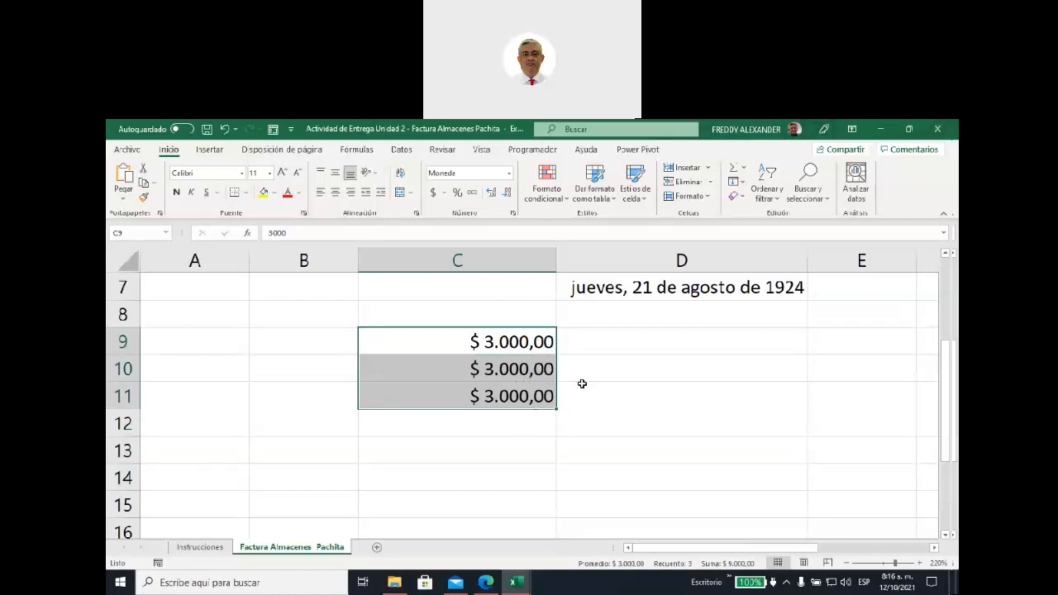
pyautogui.click(493, 373)
pyautogui.doubleClick(493, 373)
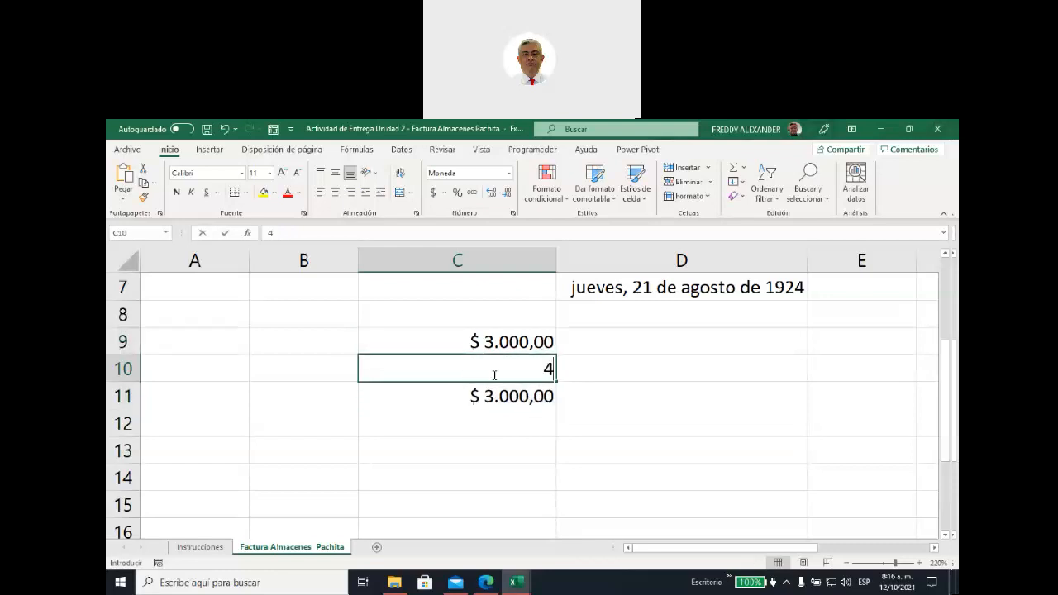
pyautogui.press('Delete')
pyautogui.press('Delete')
pyautogui.press('Delete')
pyautogui.press('Delete')
pyautogui.write('4000')
pyautogui.click(600, 390)
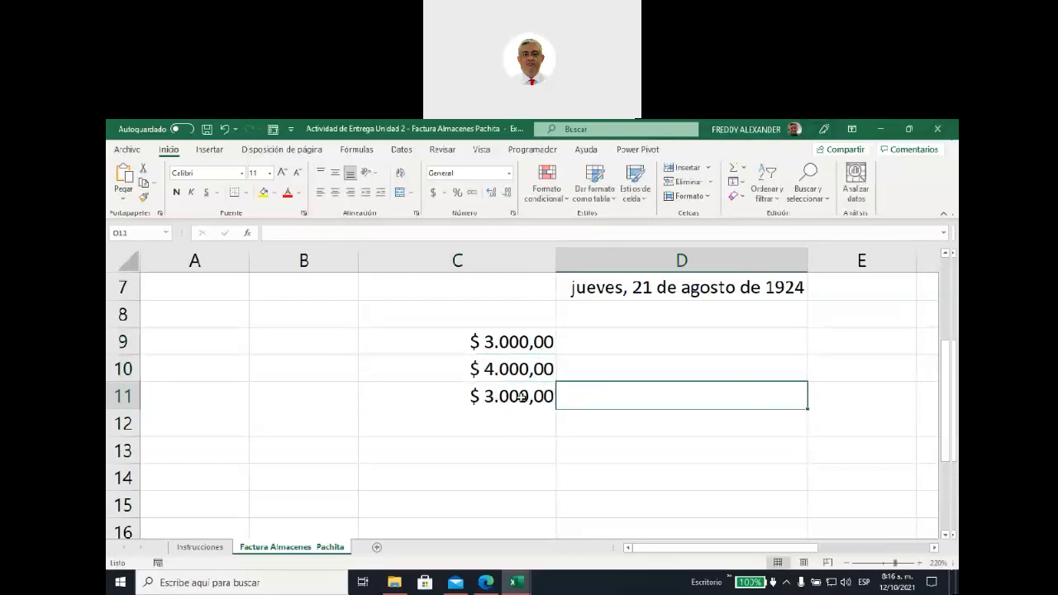
# - Replace the content of cell C11 with 5000
pyautogui.click(523, 397)
pyautogui.write('5.00')
pyautogui.write('0')
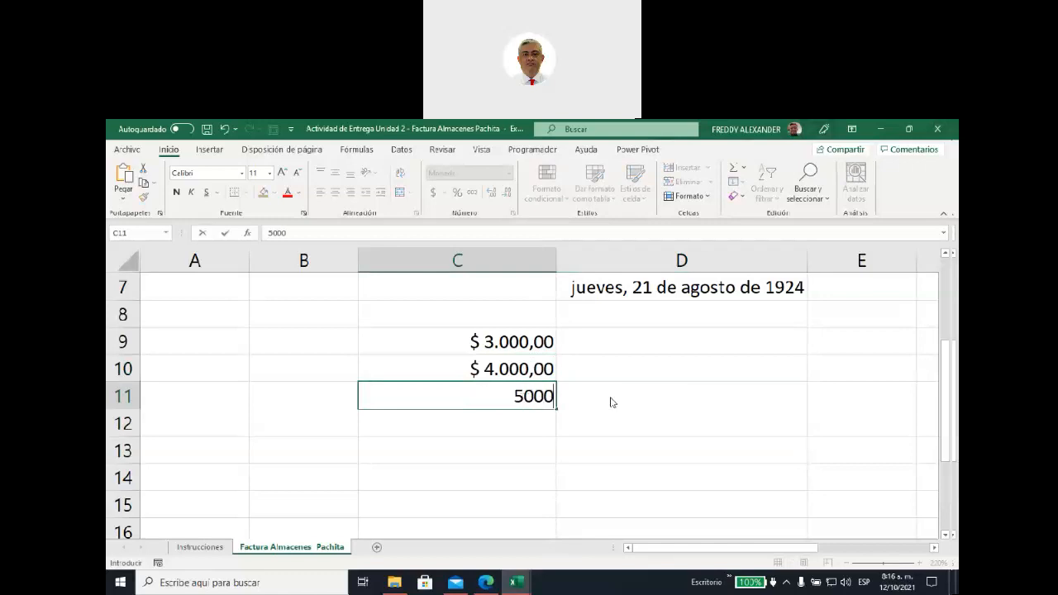
pyautogui.click(610, 401)
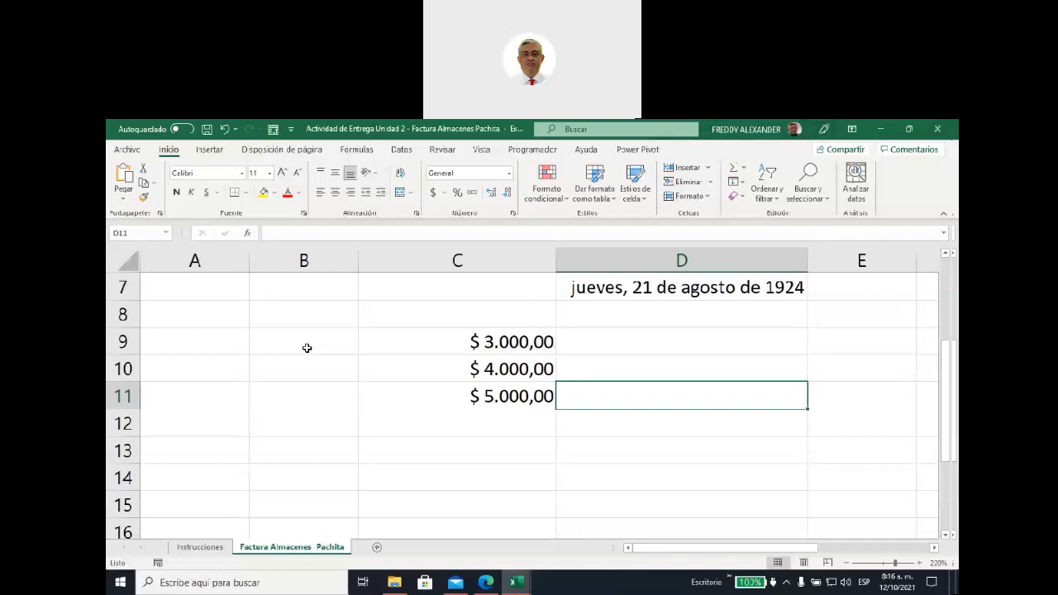
# - Enter the number 9000 in cell C14, below the column of currency values
pyautogui.moveTo(732, 547)
pyautogui.mouseDown()
pyautogui.moveTo(742, 547)
pyautogui.moveTo(732, 547)
pyautogui.mouseUp()
pyautogui.scroll(-2, 565, 491)
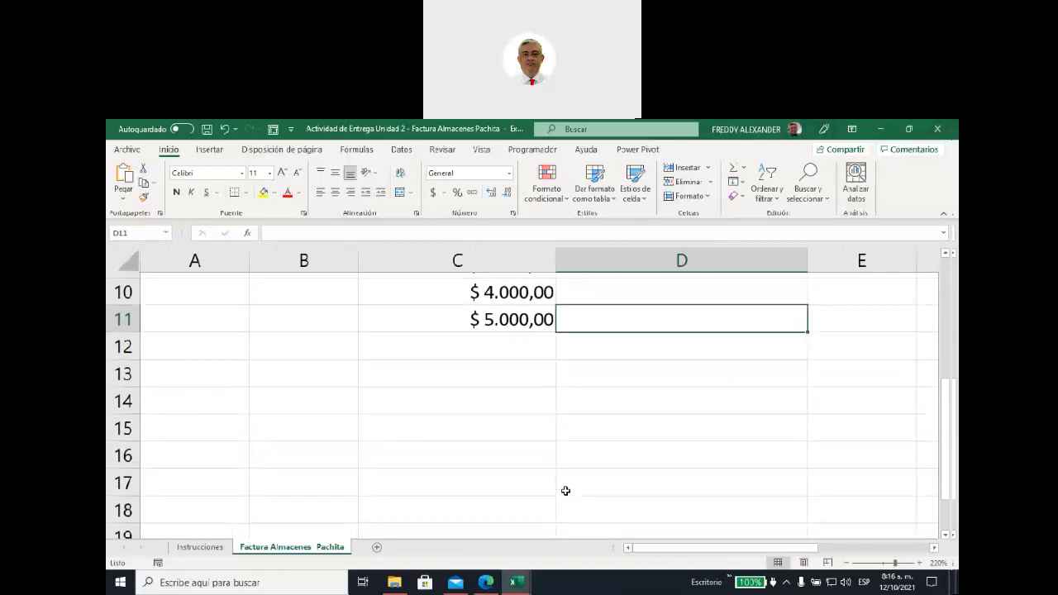
pyautogui.click(452, 326)
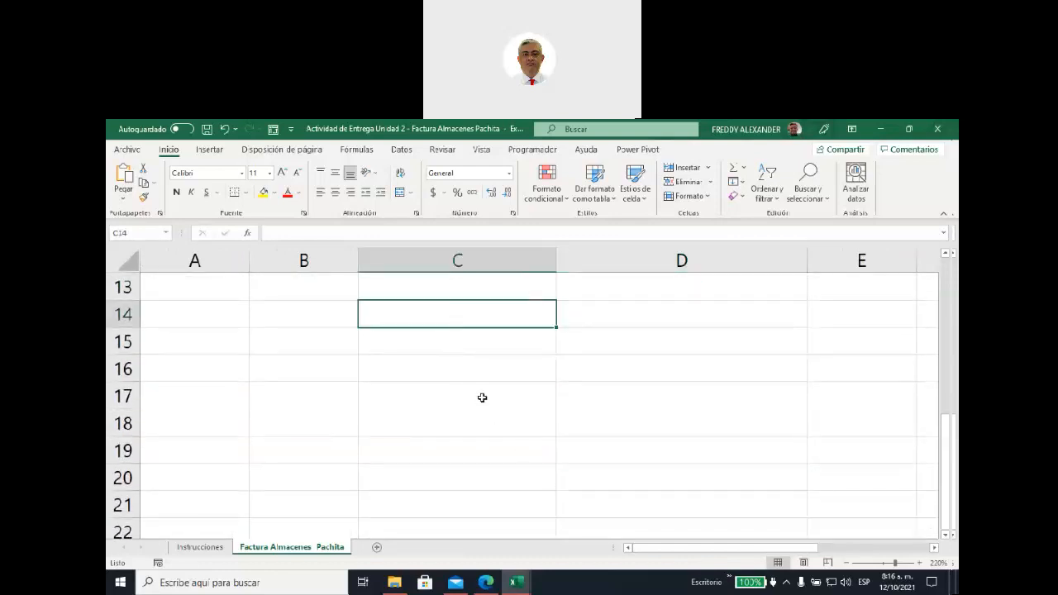
pyautogui.write('9000')
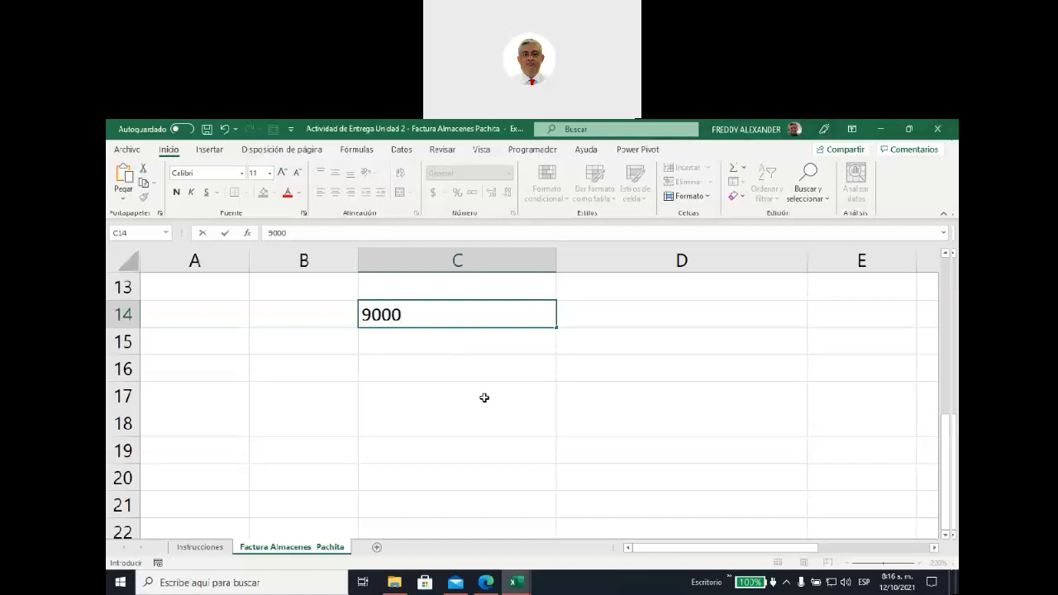
pyautogui.click(484, 398)
pyautogui.click(469, 313)
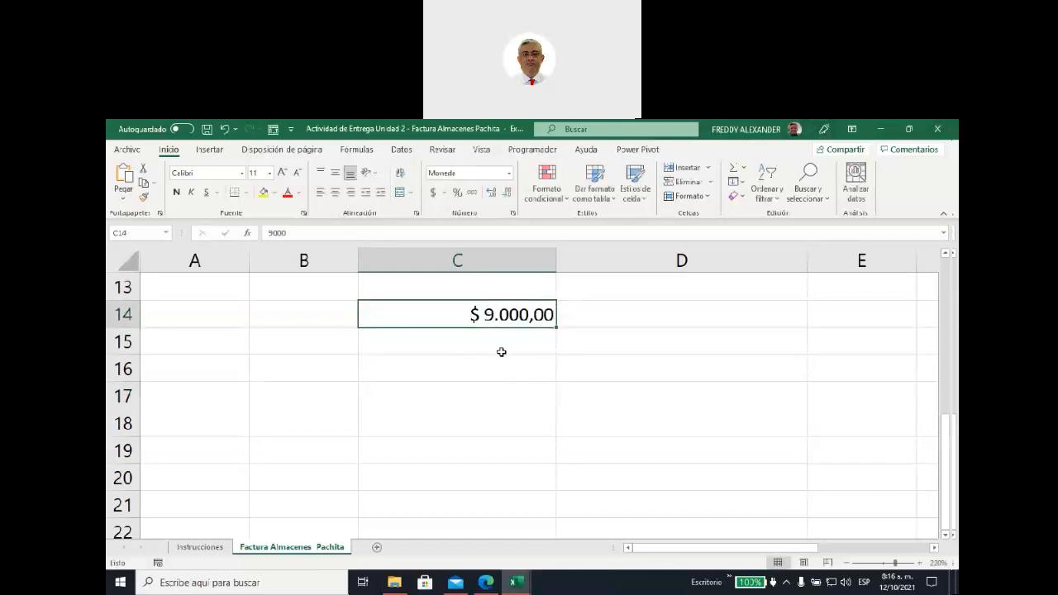
pyautogui.click(469, 402)
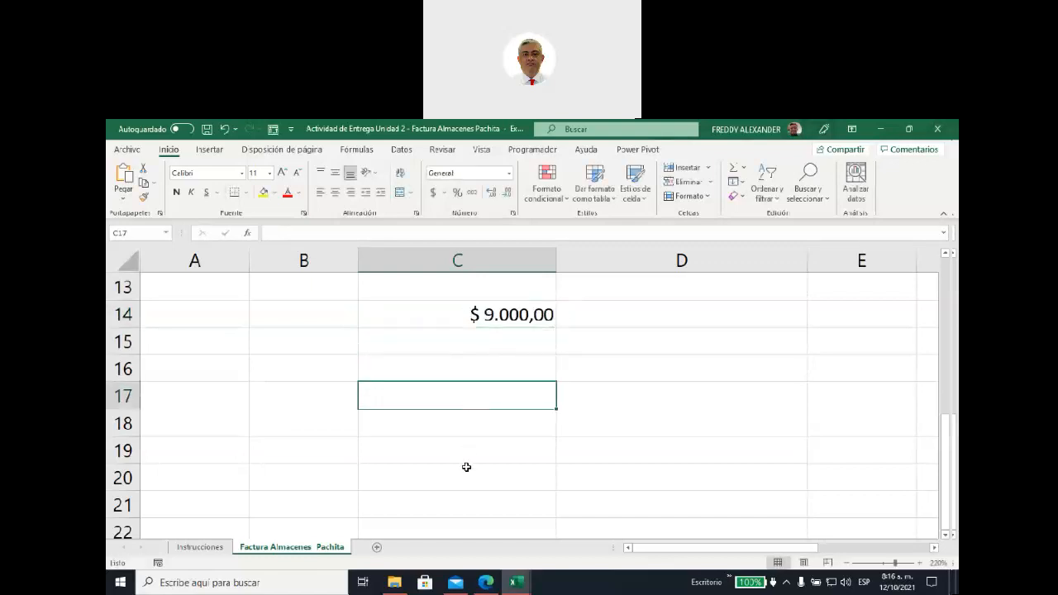
# - Copy cell C14 and paste only its format into C16 using Paste Special with the Formatos option
pyautogui.click(466, 321)
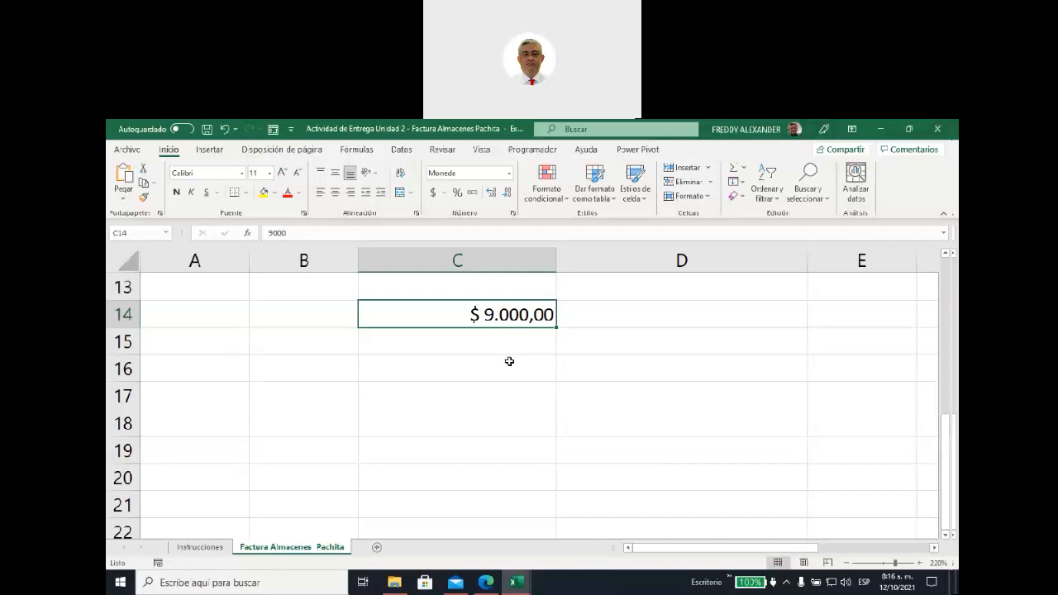
pyautogui.hotkey('ctrl', 'c')
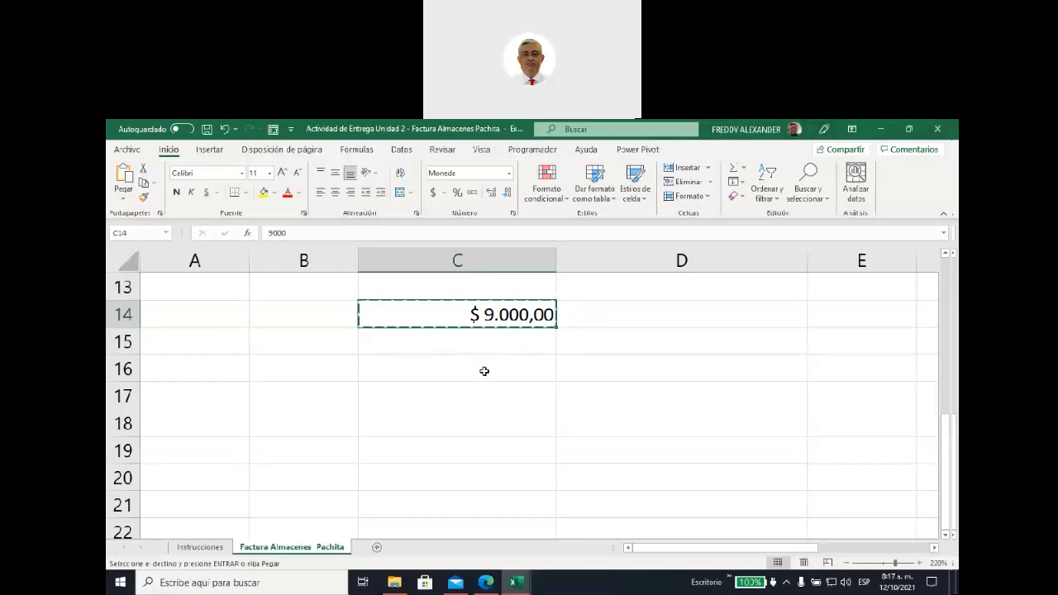
pyautogui.click(484, 369)
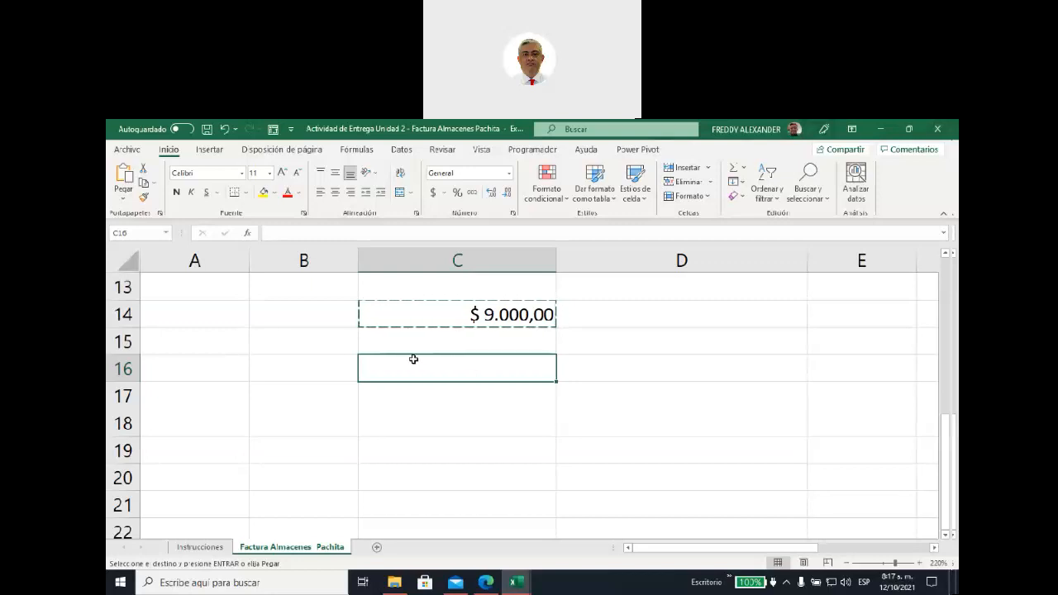
pyautogui.click(124, 203)
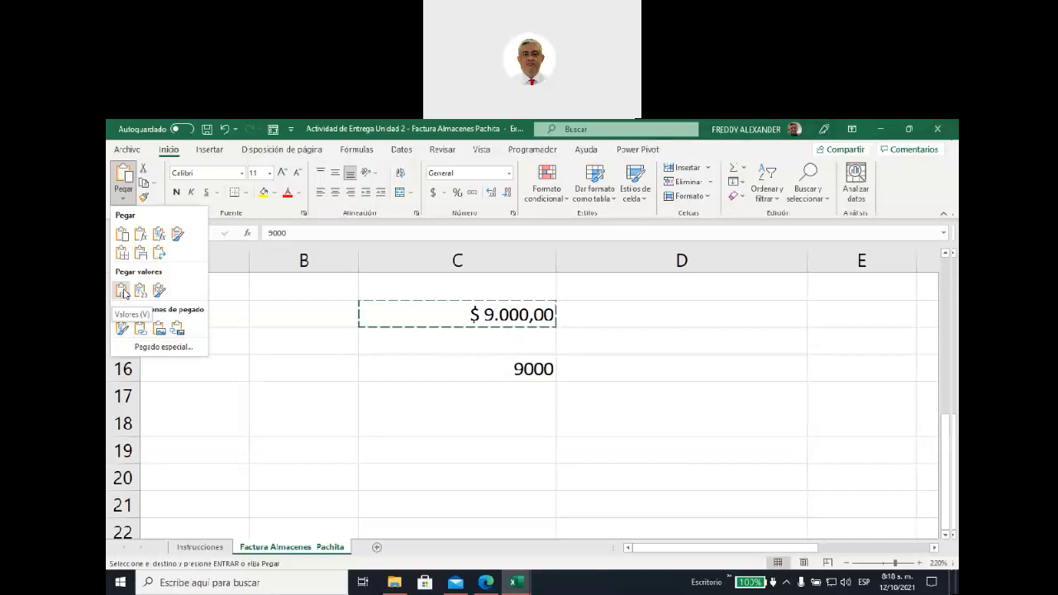
pyautogui.click(164, 351)
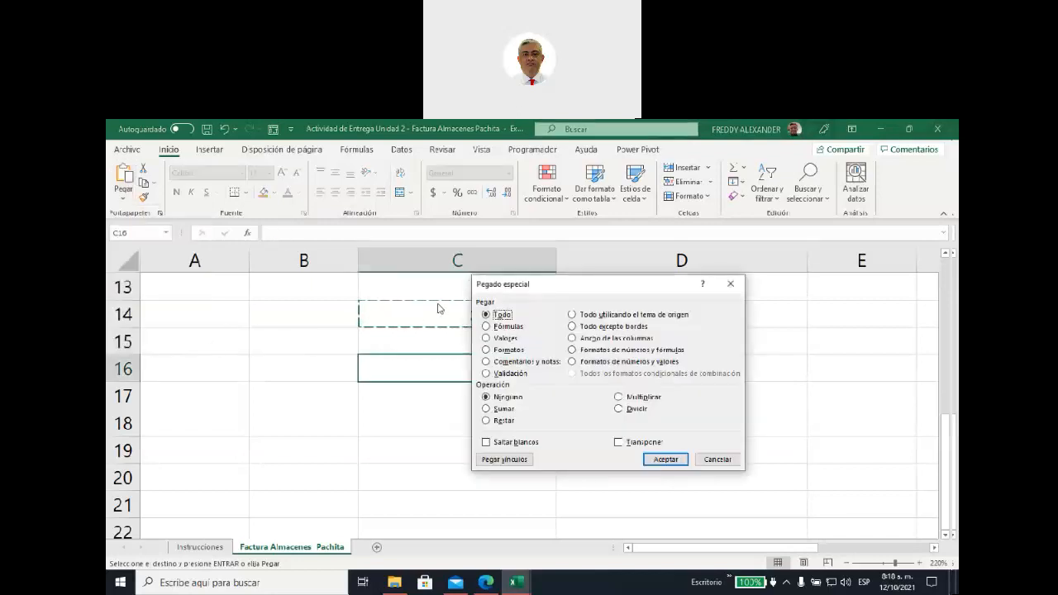
pyautogui.moveTo(560, 285); pyautogui.dragTo(661, 227)
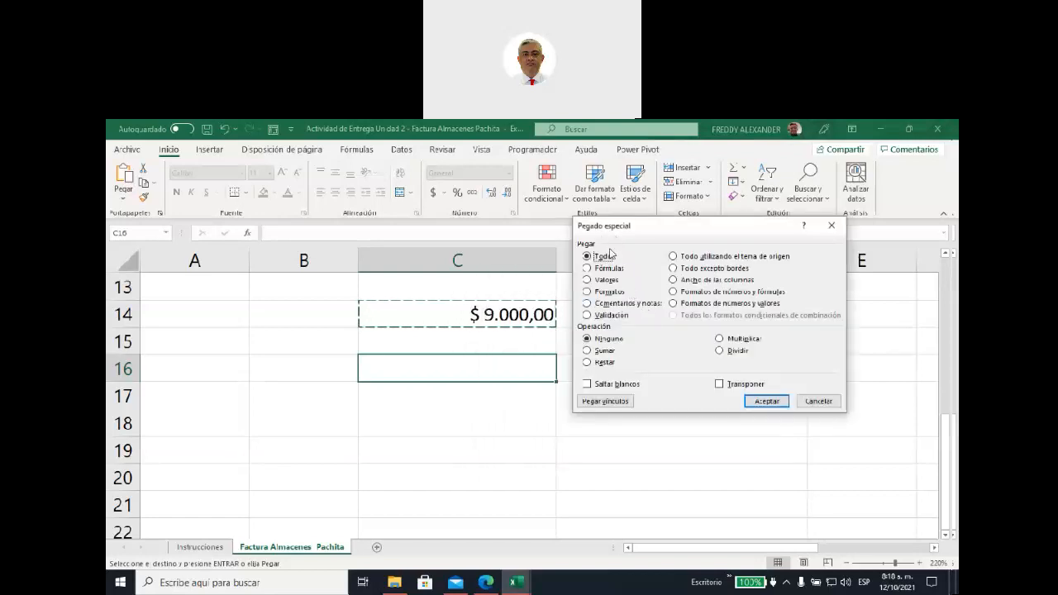
pyautogui.click(587, 292)
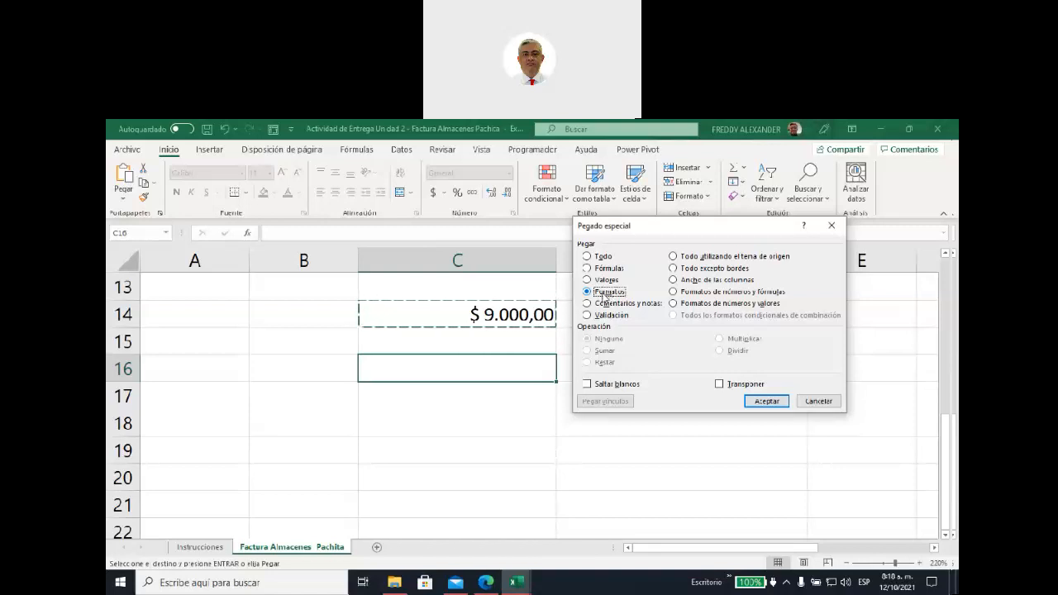
pyautogui.click(765, 403)
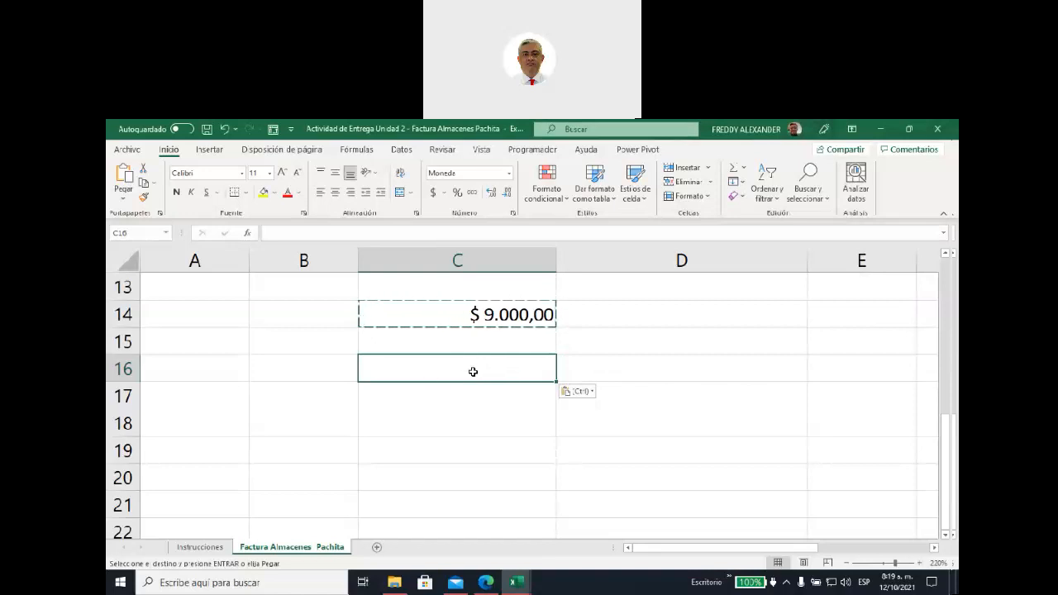
# - Enter the number 7000 in cell C16 to test the pasted format
pyautogui.write('7000')
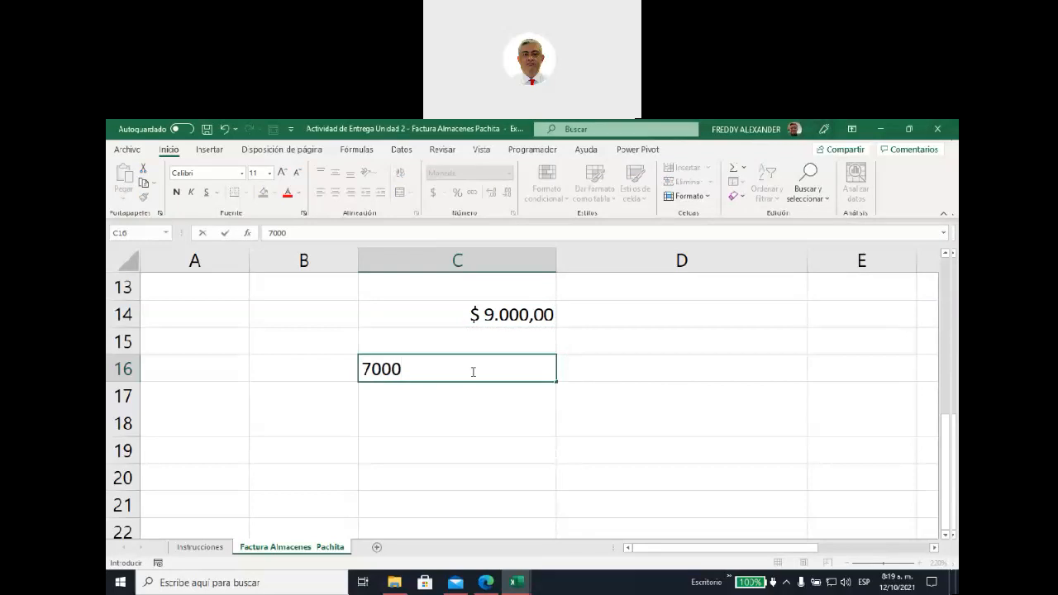
pyautogui.press('Return')
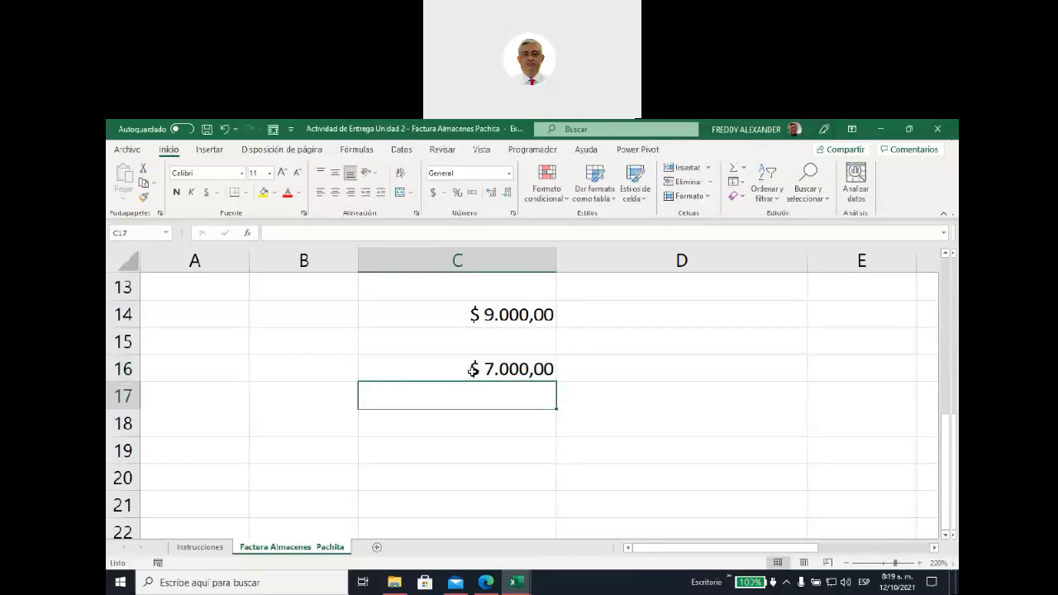
pyautogui.click(496, 414)
# - Replace the value in cell C16 with 6000
pyautogui.click(495, 377)
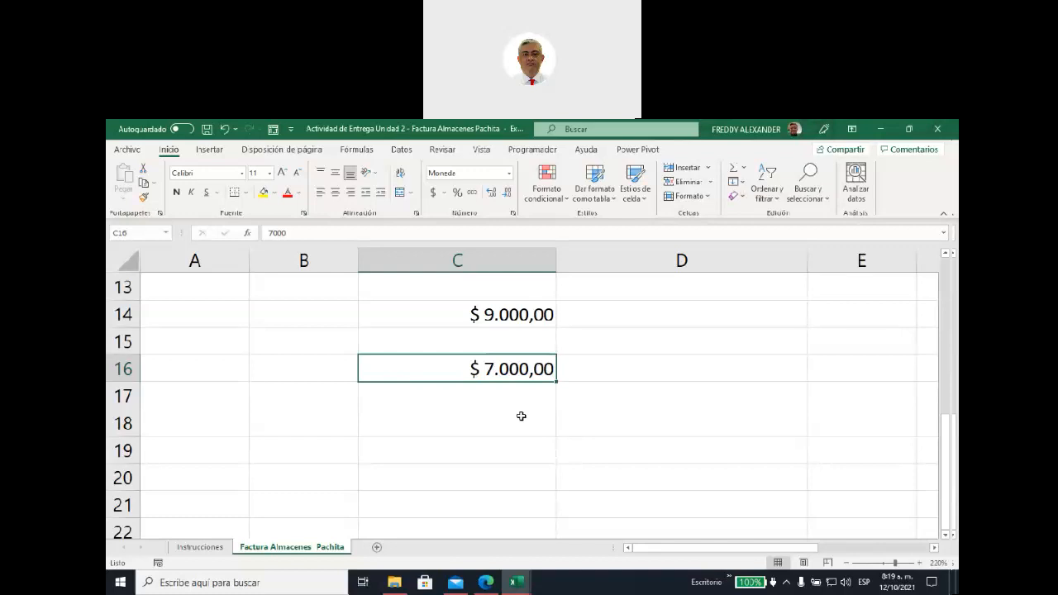
pyautogui.write('6000')
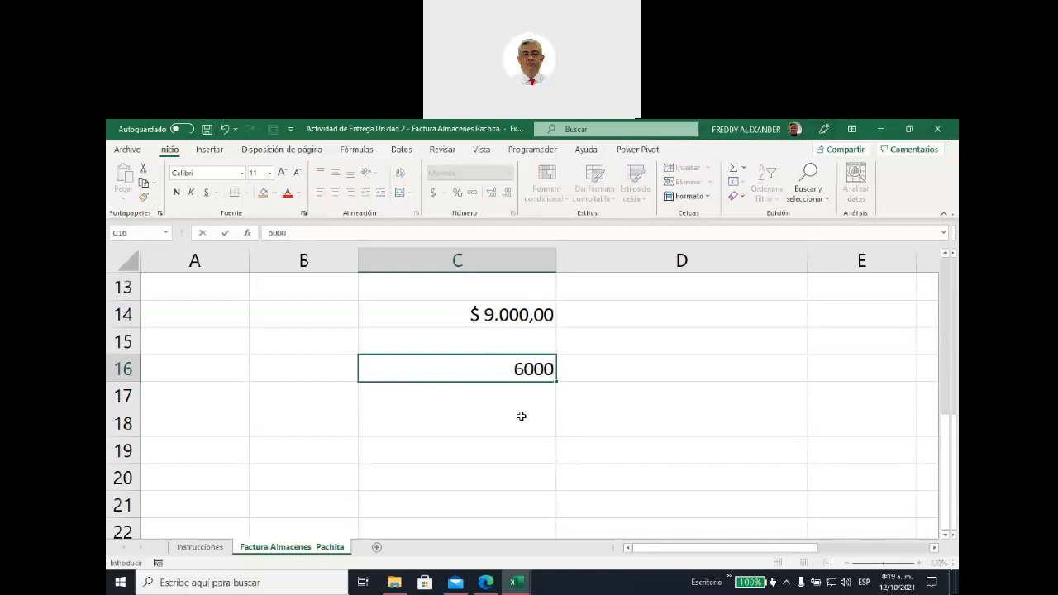
pyautogui.press('Return')
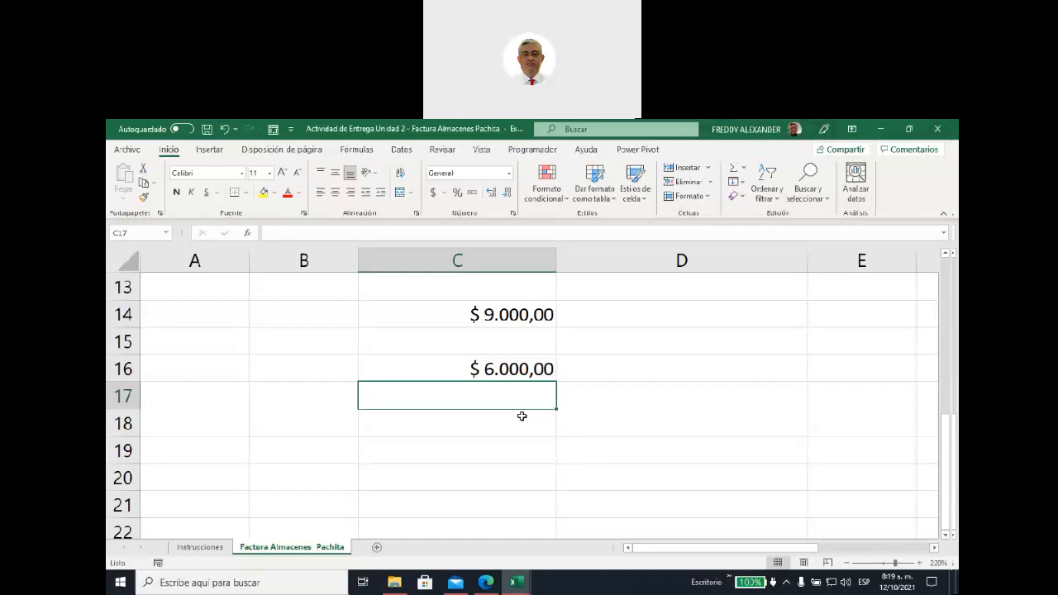
pyautogui.click(492, 369)
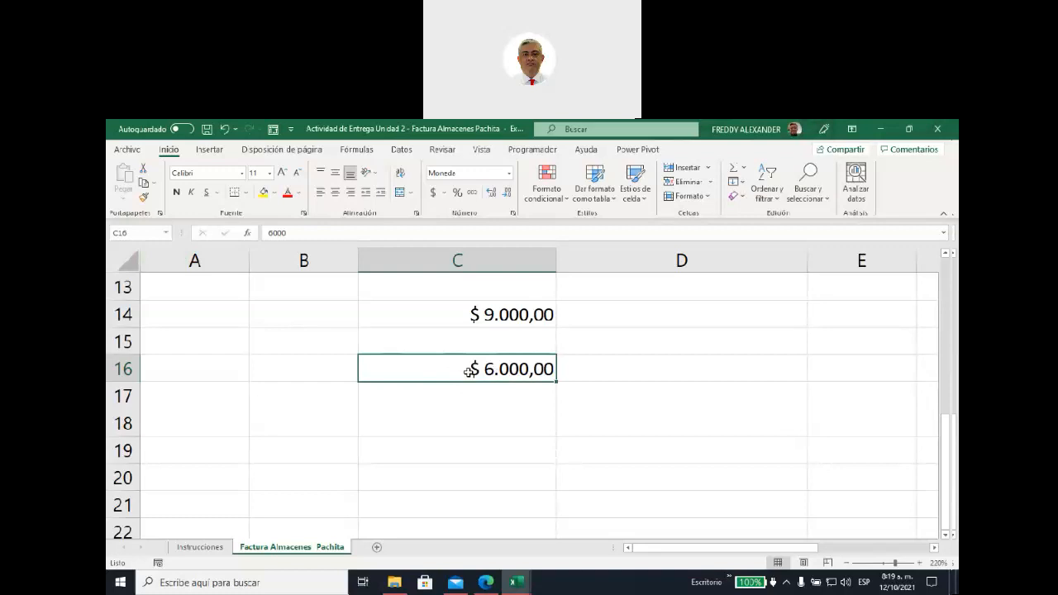
# - Enter the number 110000 in cell C18
pyautogui.click(480, 428)
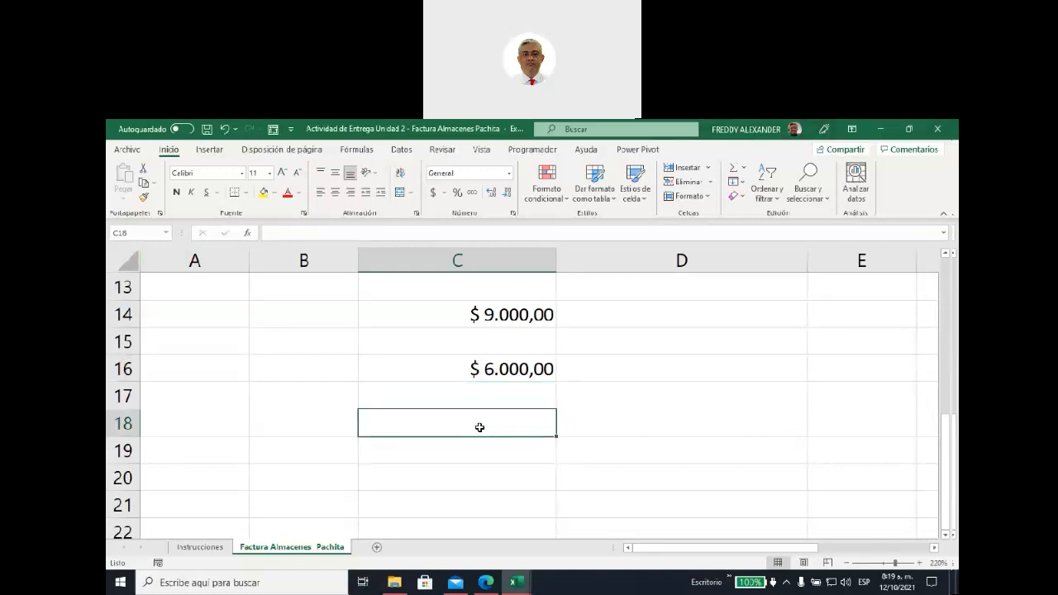
pyautogui.write('1100')
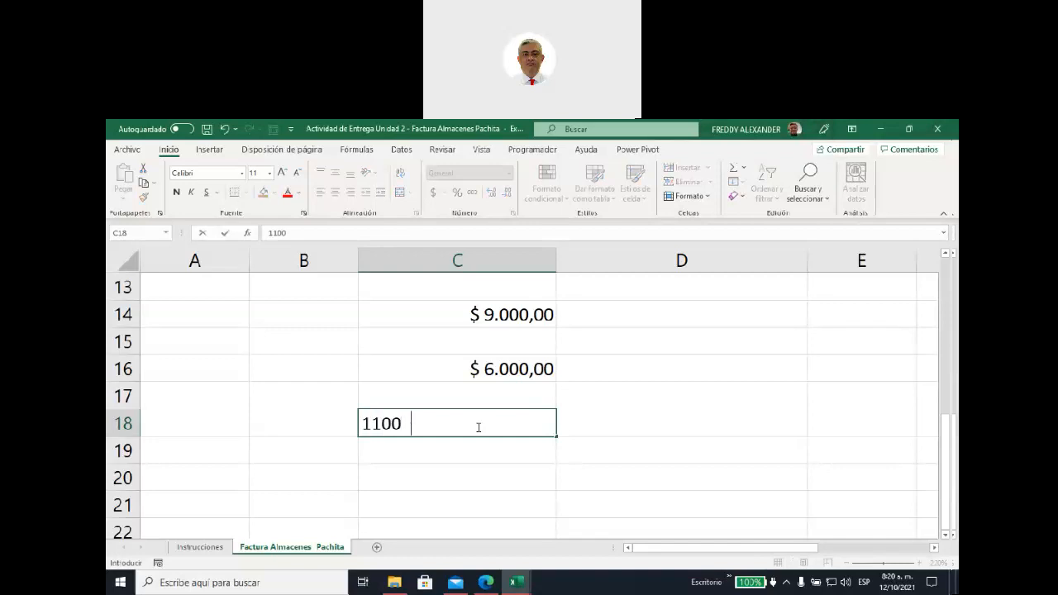
pyautogui.write('00')
pyautogui.click(484, 446)
pyautogui.click(482, 426)
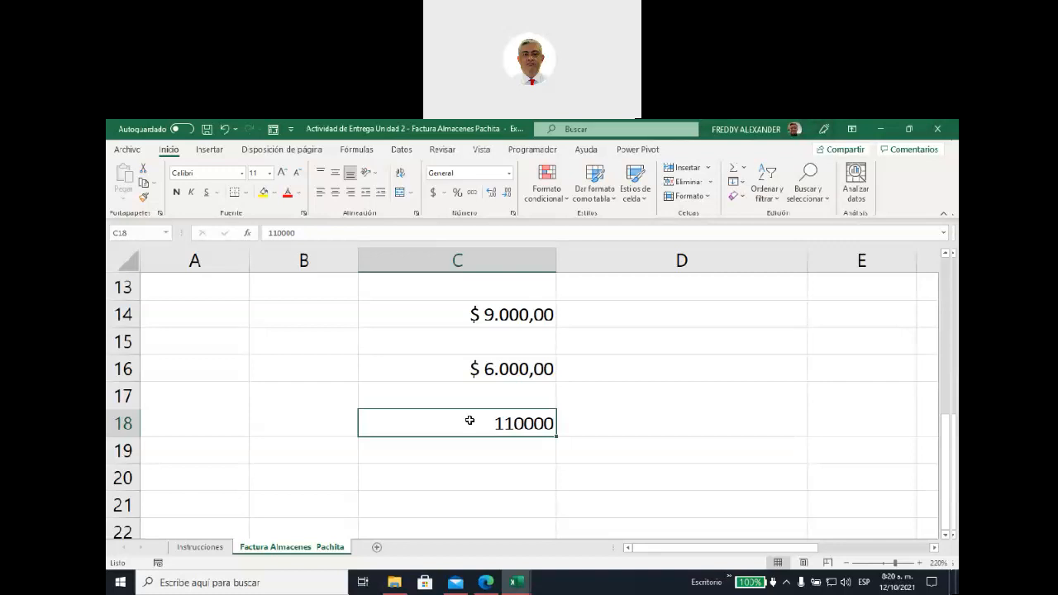
# - Apply the Contabilidad number format to cell C16 and compare it with the currency format in C14
pyautogui.click(447, 356)
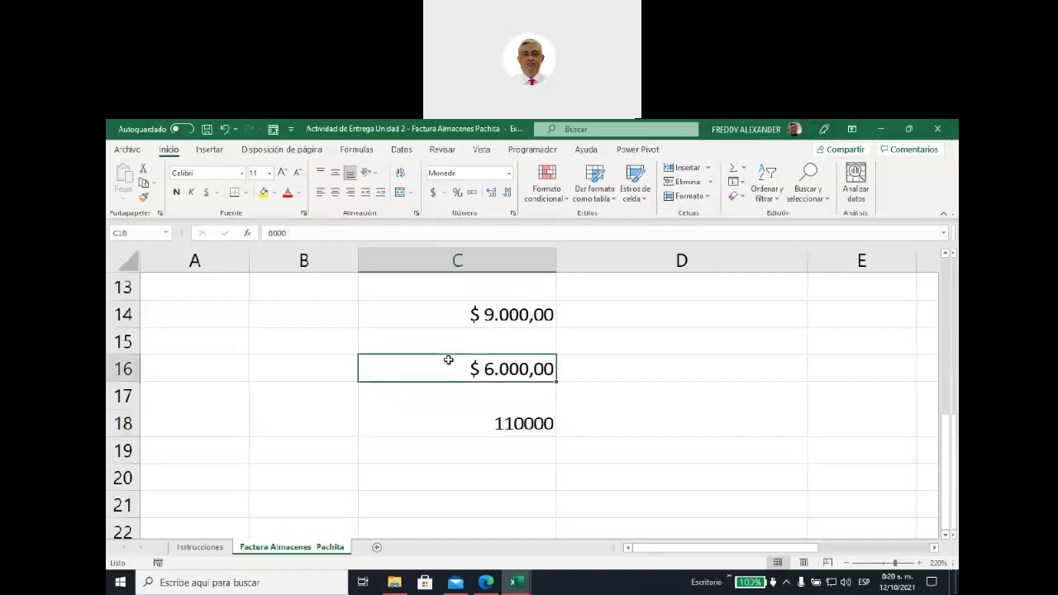
pyautogui.click(510, 172)
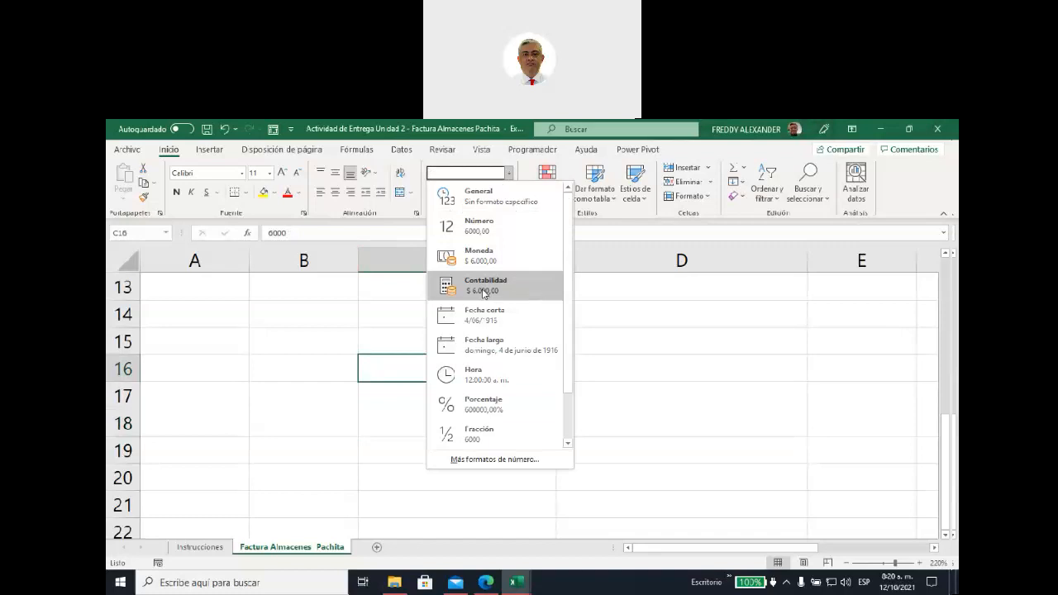
pyautogui.click(467, 281)
pyautogui.click(631, 358)
pyautogui.click(463, 313)
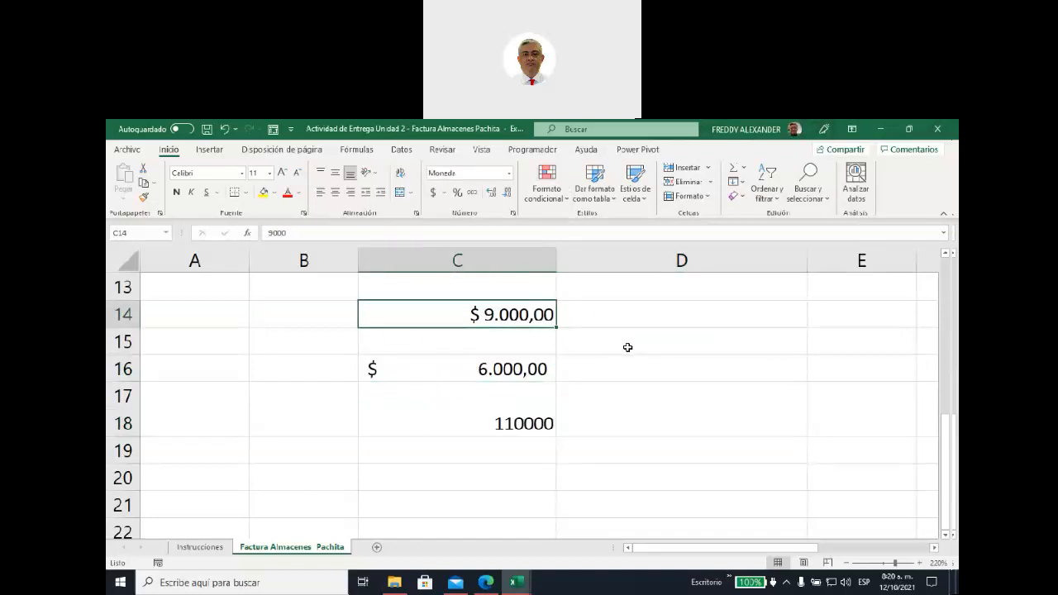
# - Copy the format of cell C16 onto cell C18 with the format painter
pyautogui.click(435, 371)
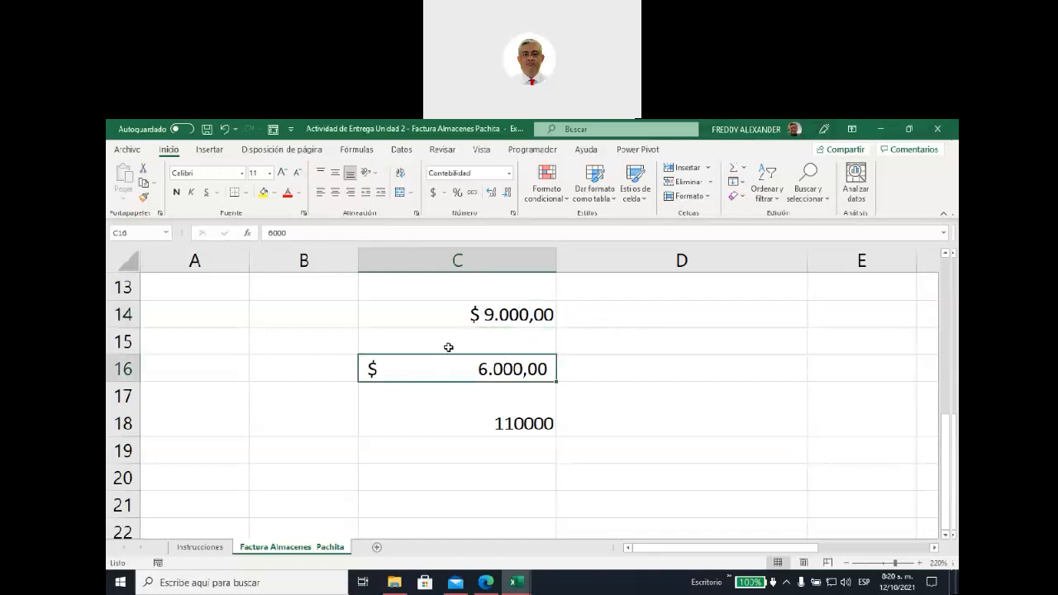
pyautogui.click(144, 201)
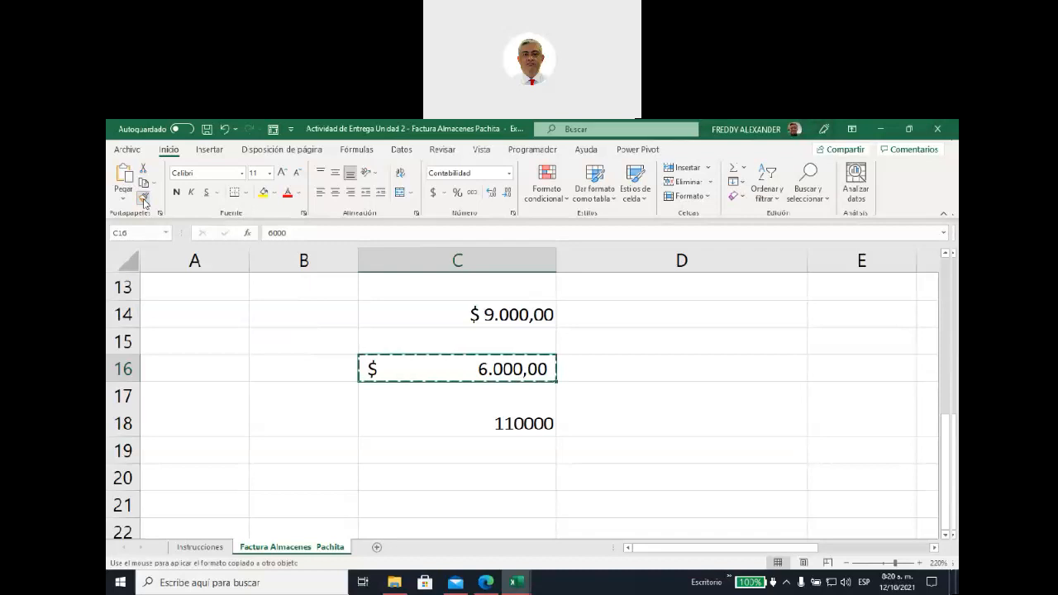
pyautogui.click(434, 423)
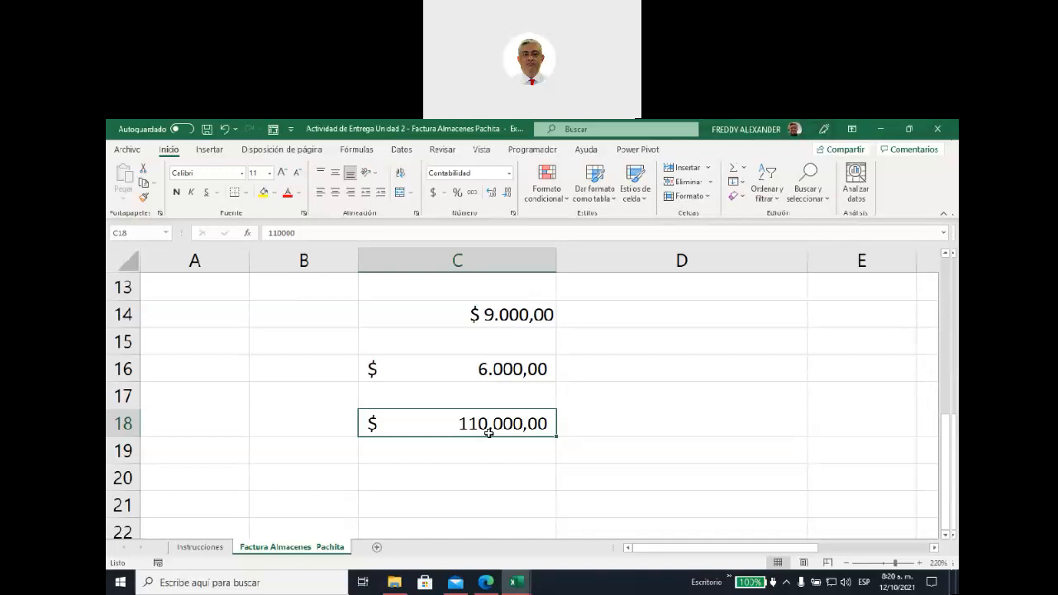
# - Enter the numbers 34, 567, 378 and 8432 in cells D17 to D20
pyautogui.click(671, 399)
pyautogui.write('34')
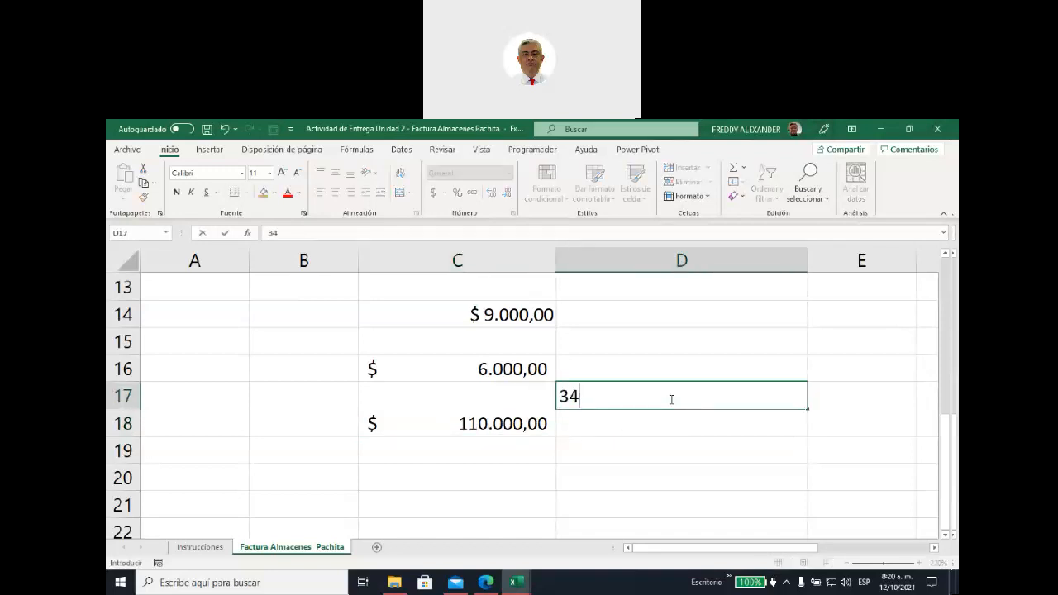
pyautogui.press('Return')
pyautogui.write('567')
pyautogui.press('Return')
pyautogui.write('378')
pyautogui.press('Return')
pyautogui.write('8432')
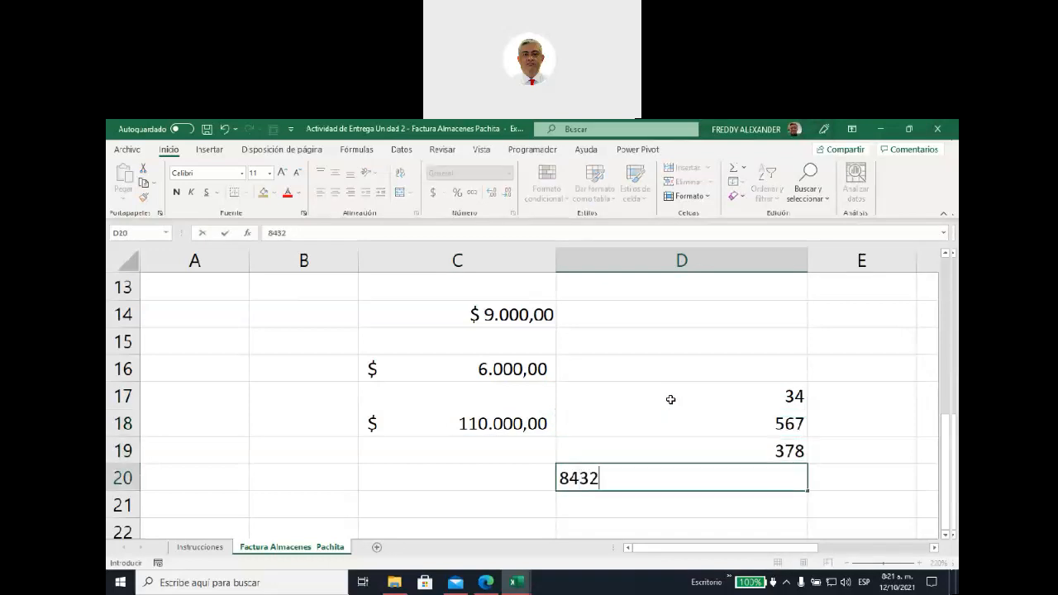
pyautogui.press('Return')
pyautogui.press('Up')
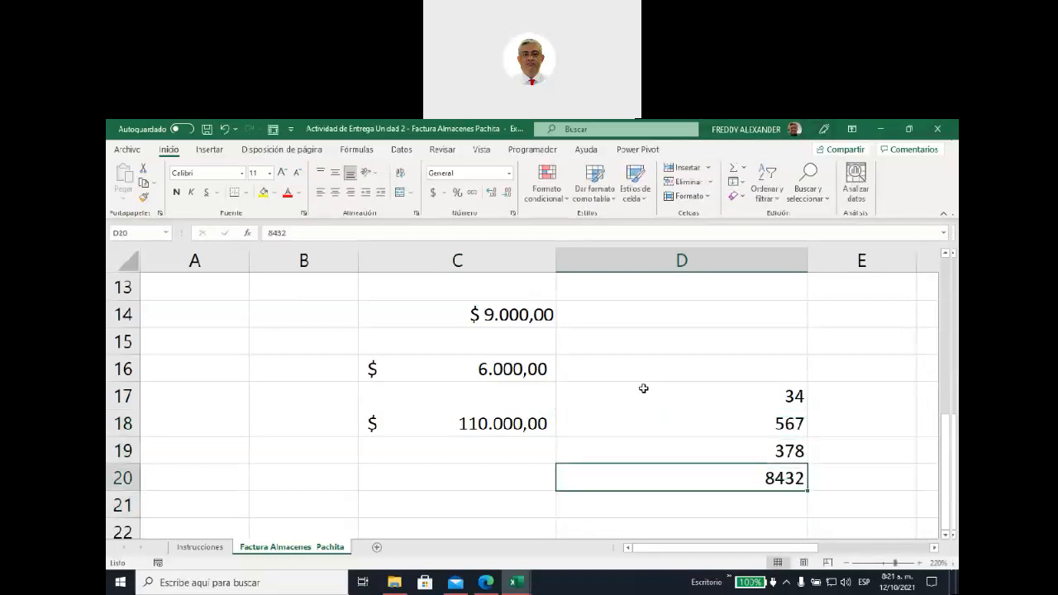
# - Copy the accounting format of cell C18 onto the range D17:D20 with the format painter
pyautogui.click(478, 413)
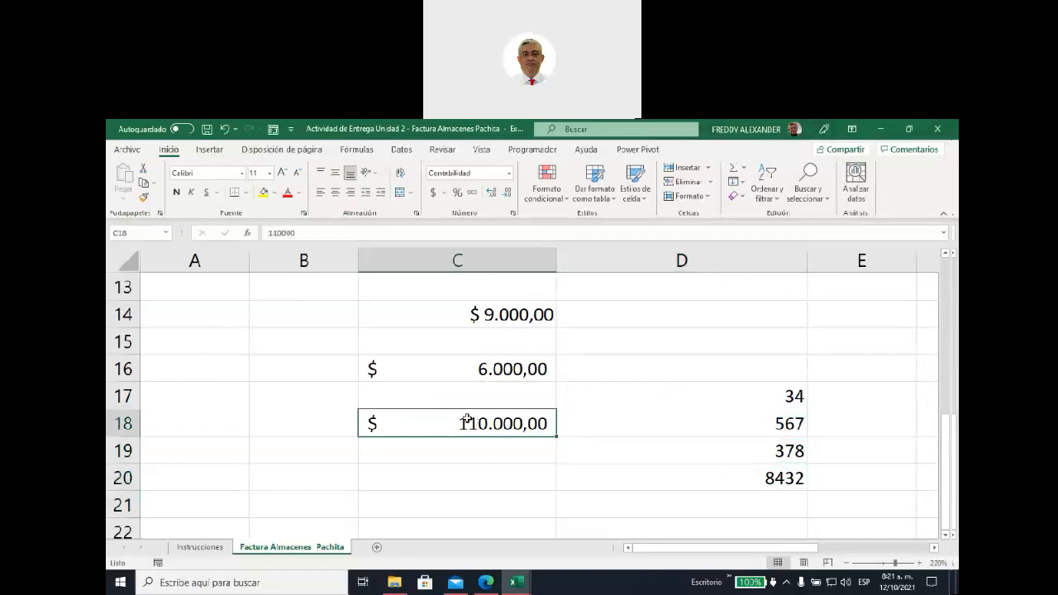
pyautogui.click(142, 201)
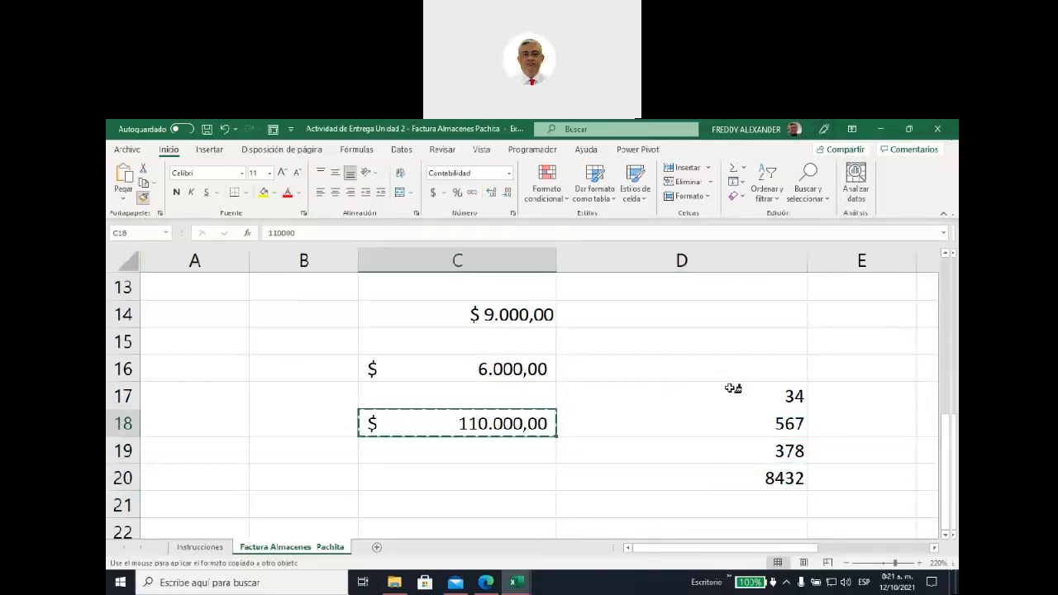
pyautogui.moveTo(727, 387); pyautogui.dragTo(747, 477)
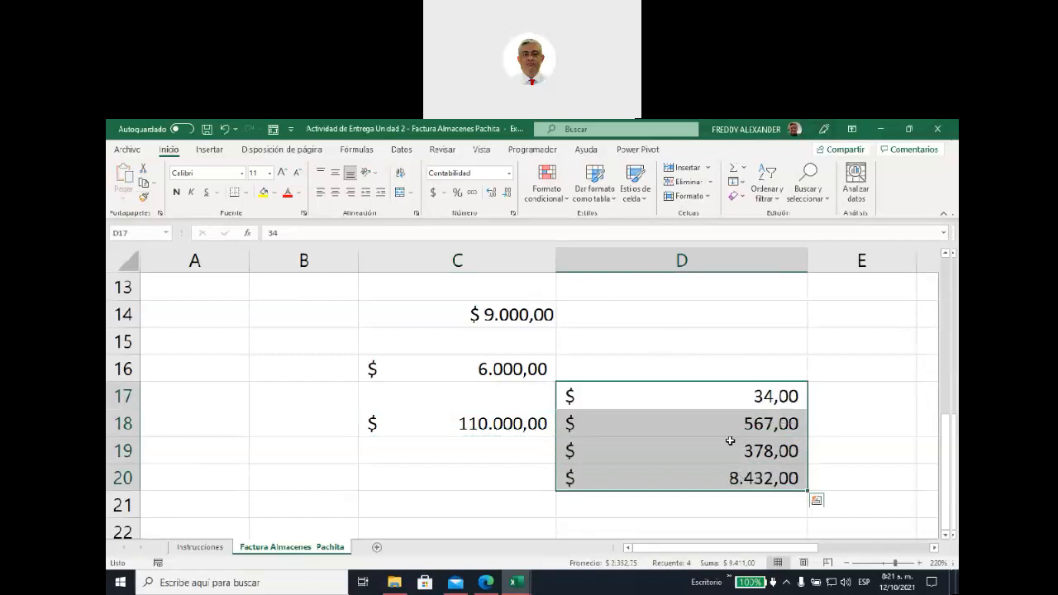
pyautogui.click(708, 358)
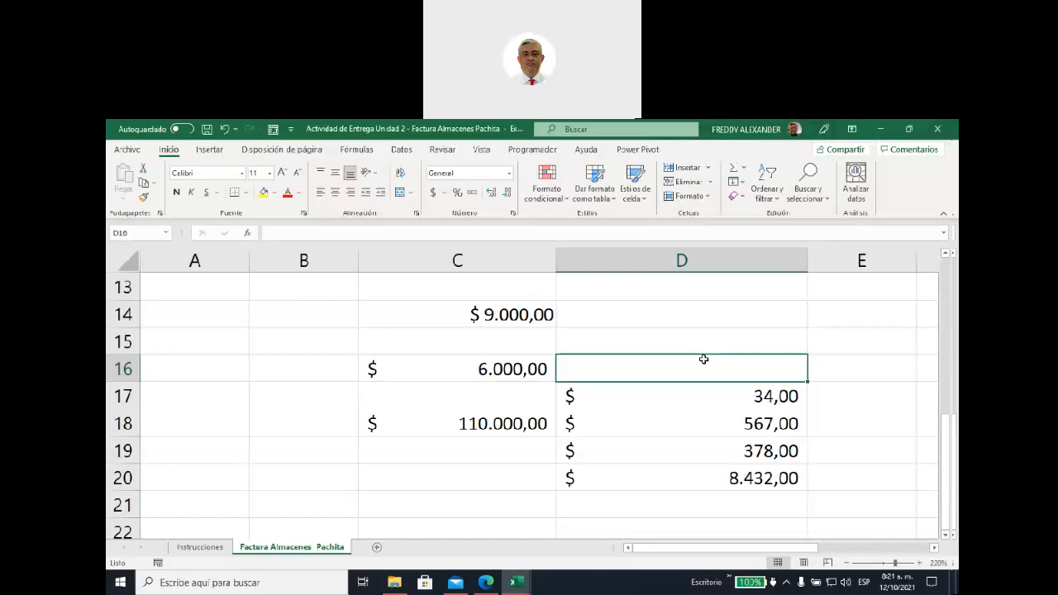
# - Enter the number 3500 in cell B7
pyautogui.scroll(3, 659, 364)
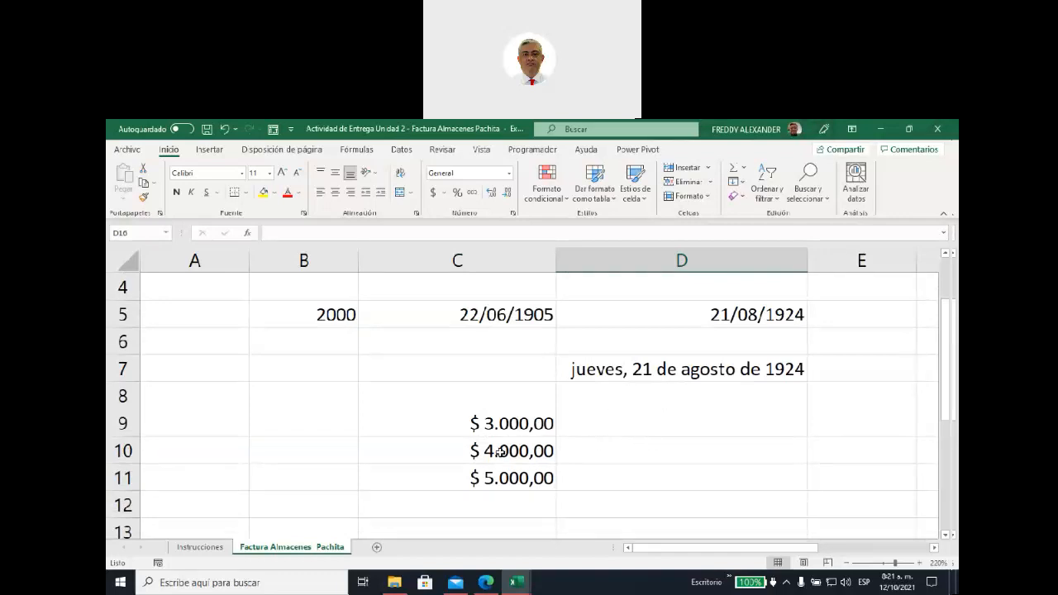
pyautogui.click(287, 399)
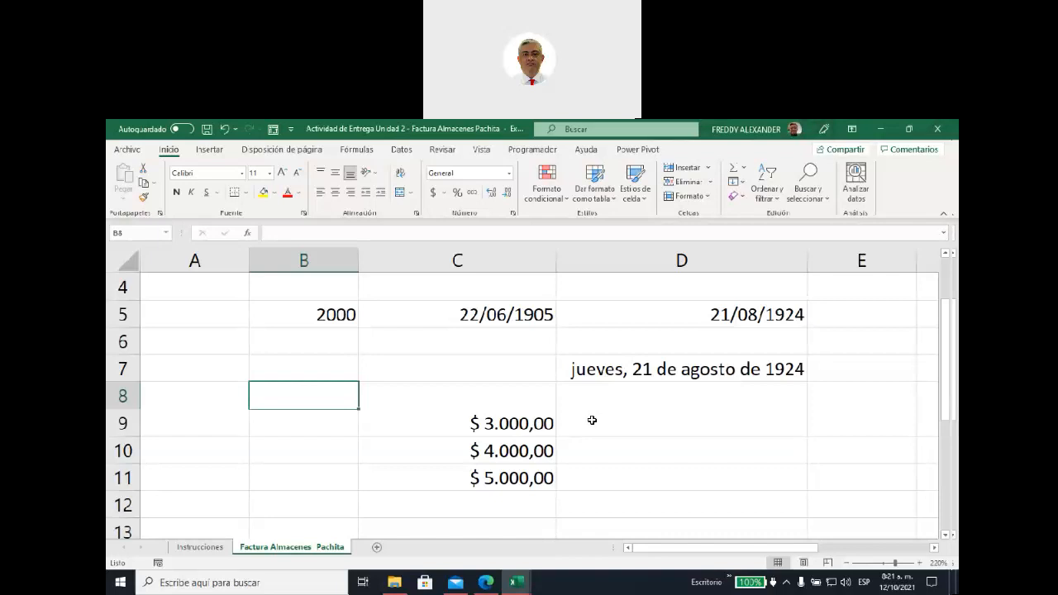
pyautogui.click(912, 177)
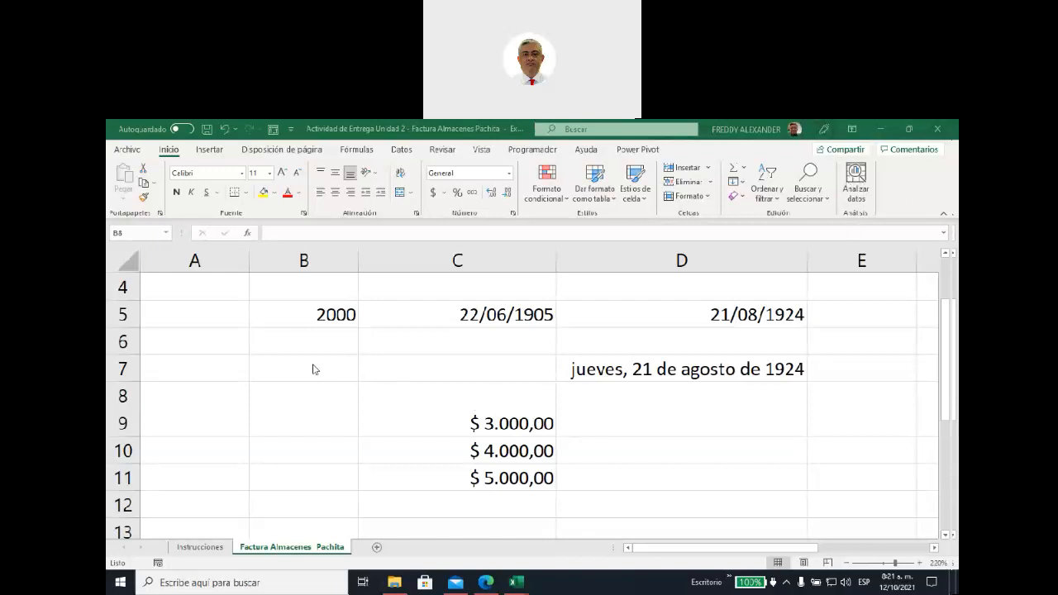
pyautogui.click(304, 342)
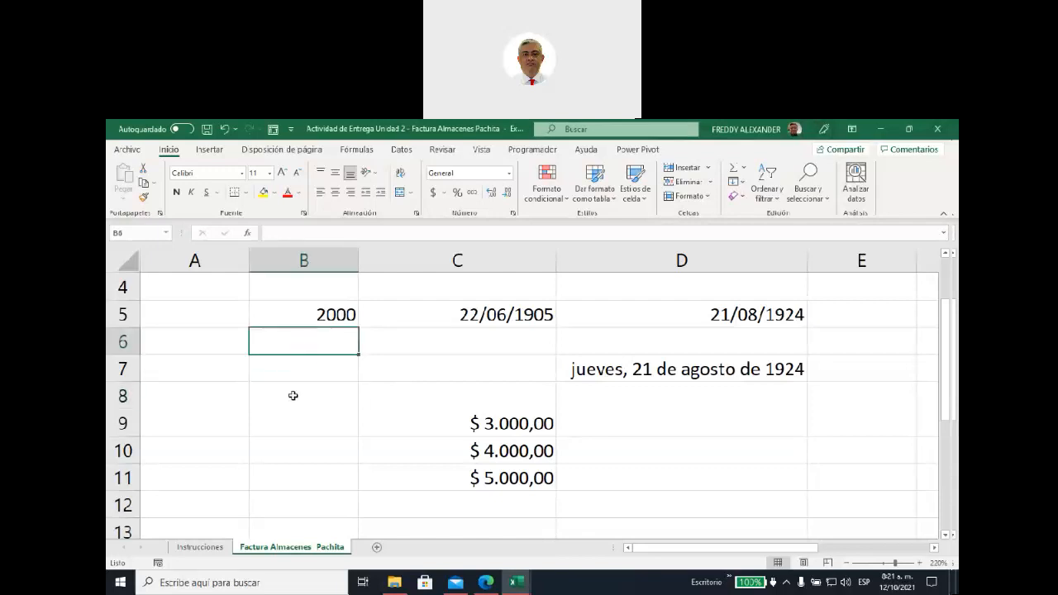
pyautogui.click(296, 376)
pyautogui.write('3500')
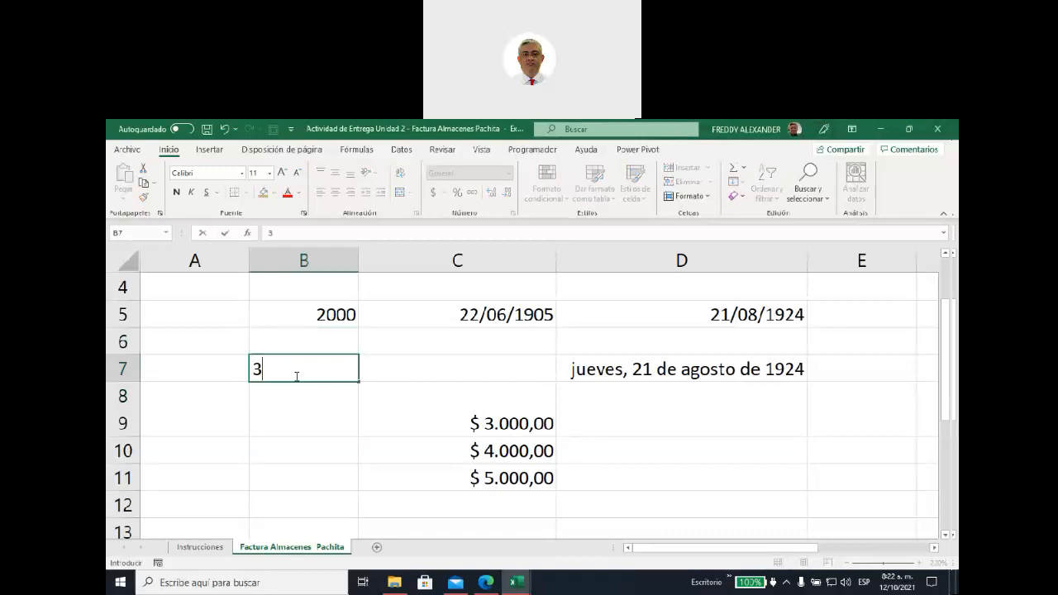
pyautogui.click(324, 409)
# - Try the percentage style on cell B7 and undo it
pyautogui.click(308, 374)
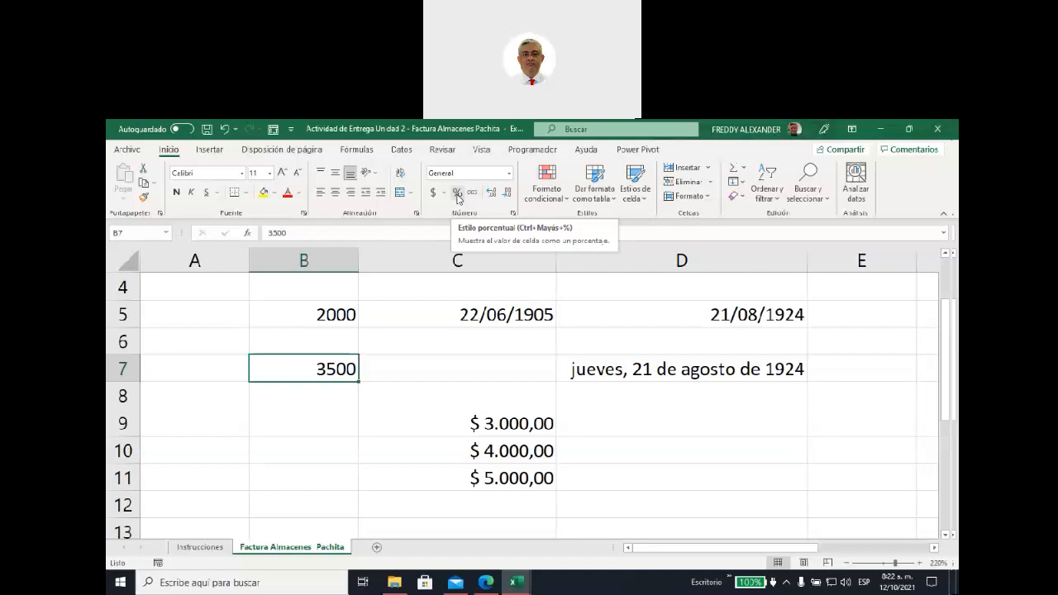
pyautogui.click(509, 172)
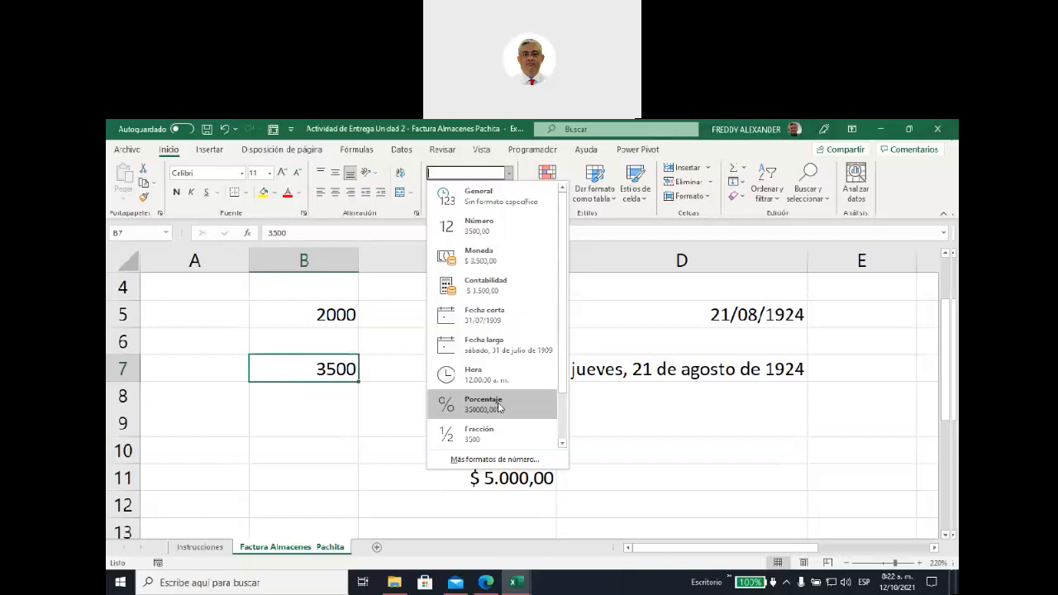
pyautogui.click(602, 251)
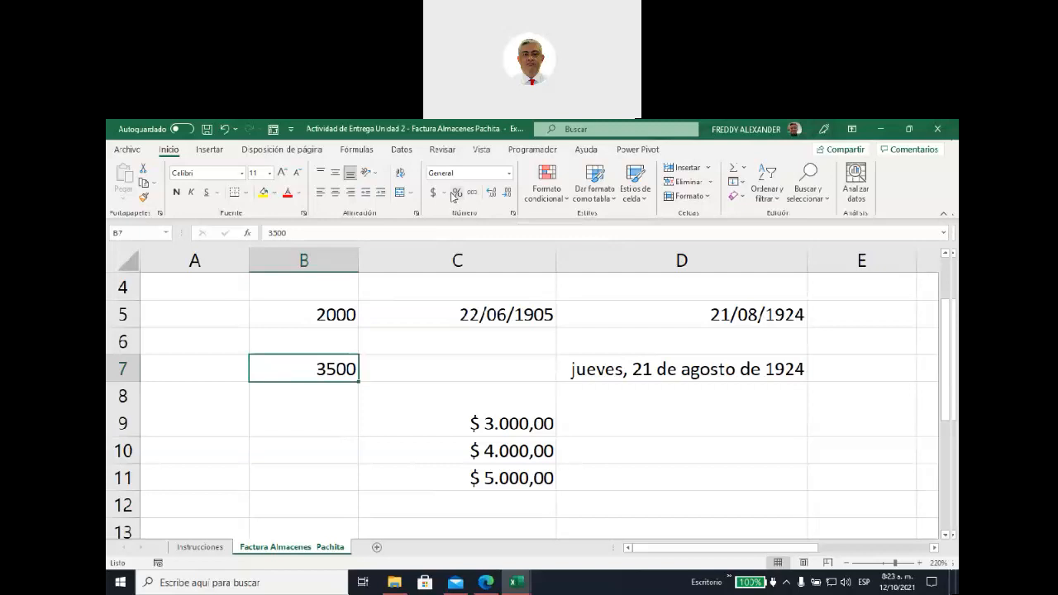
pyautogui.click(456, 192)
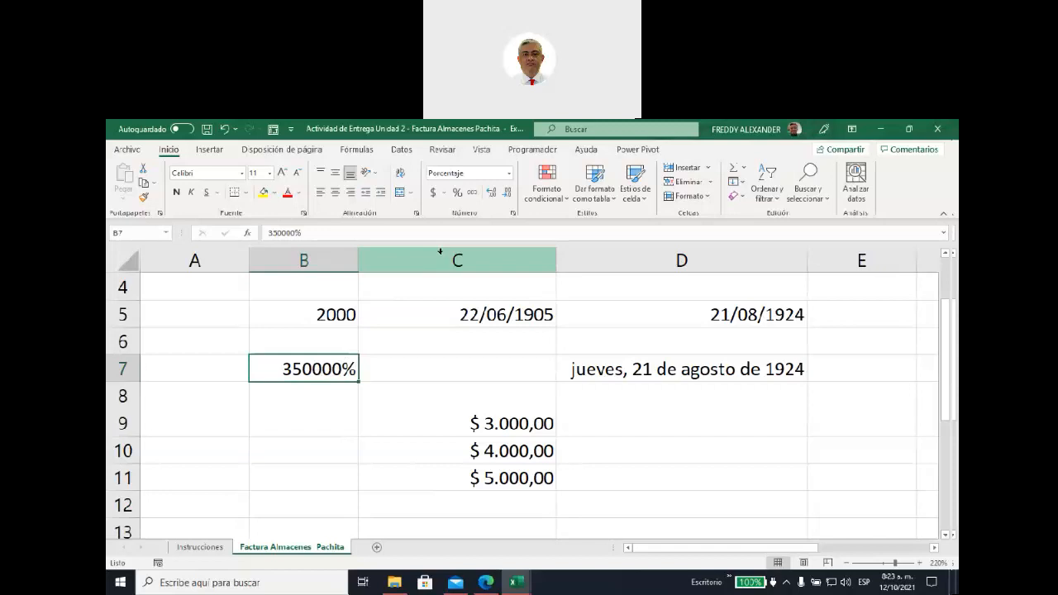
pyautogui.click(225, 130)
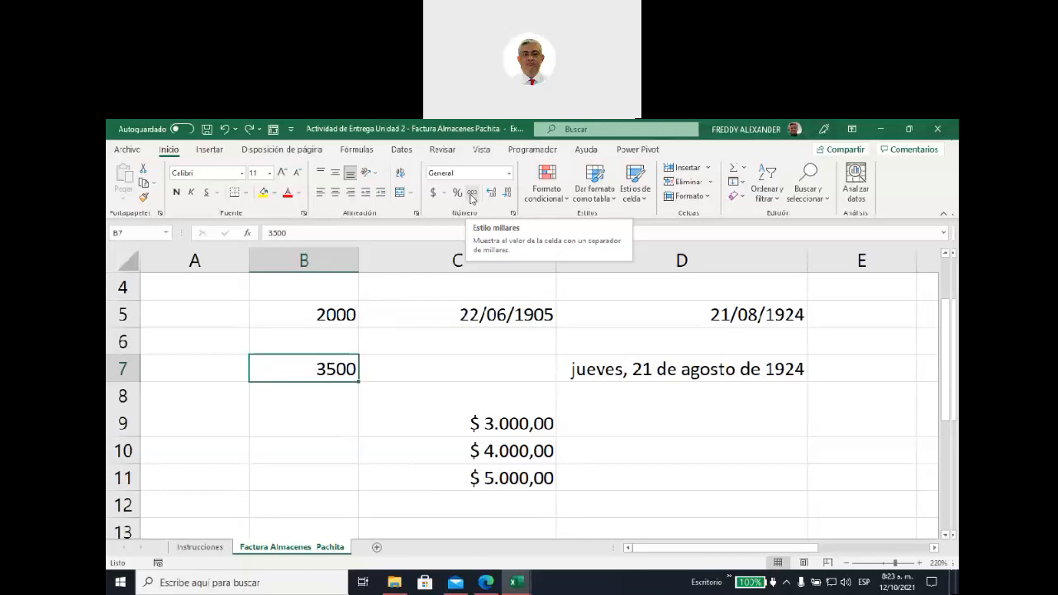
# - Apply the thousands style to cell B7 and increase it to four decimal places
pyautogui.click(472, 195)
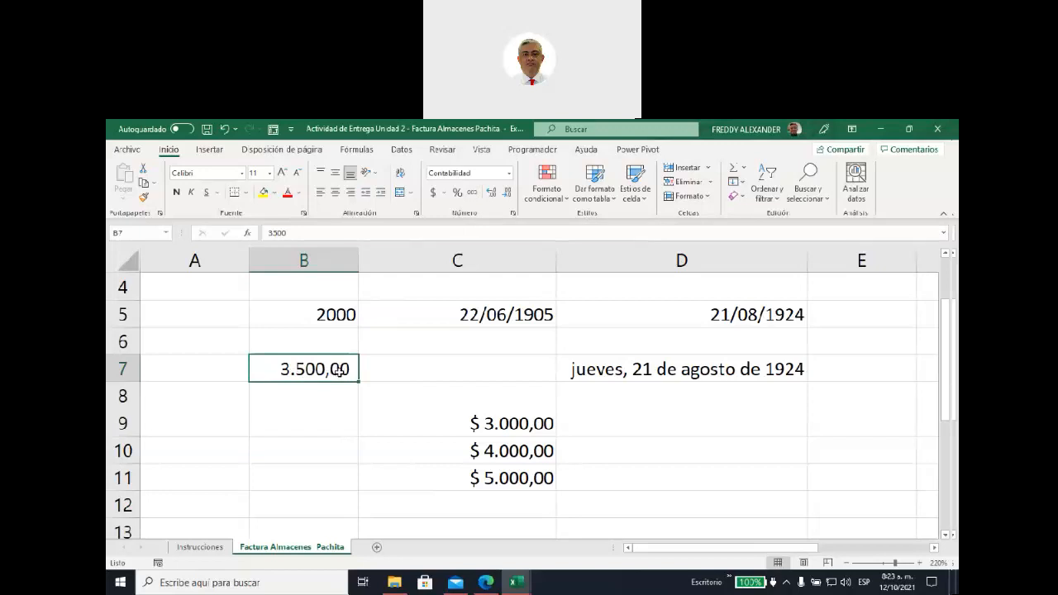
pyautogui.click(492, 194)
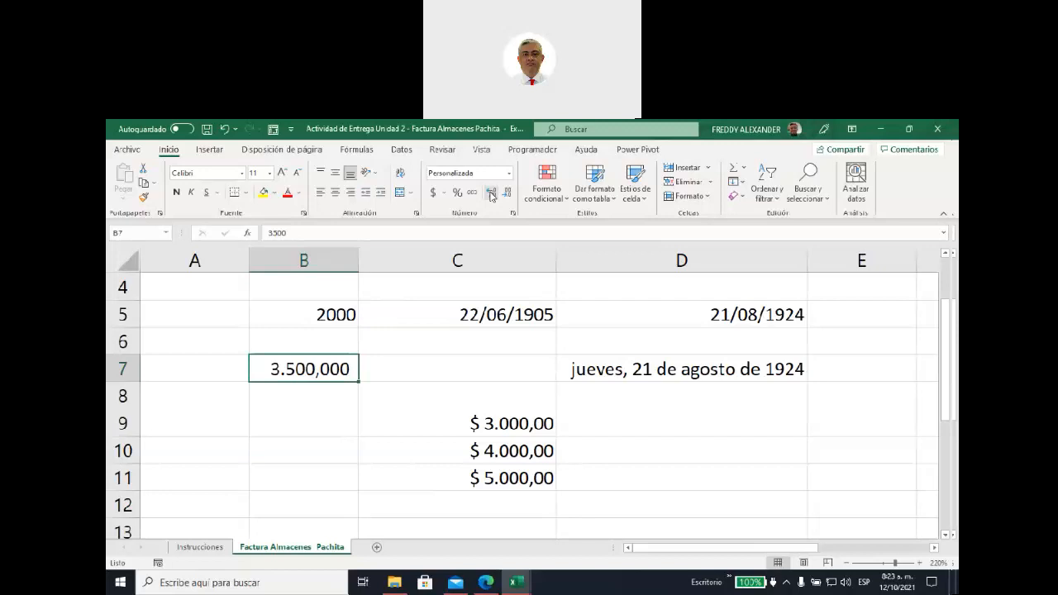
pyautogui.click(491, 193)
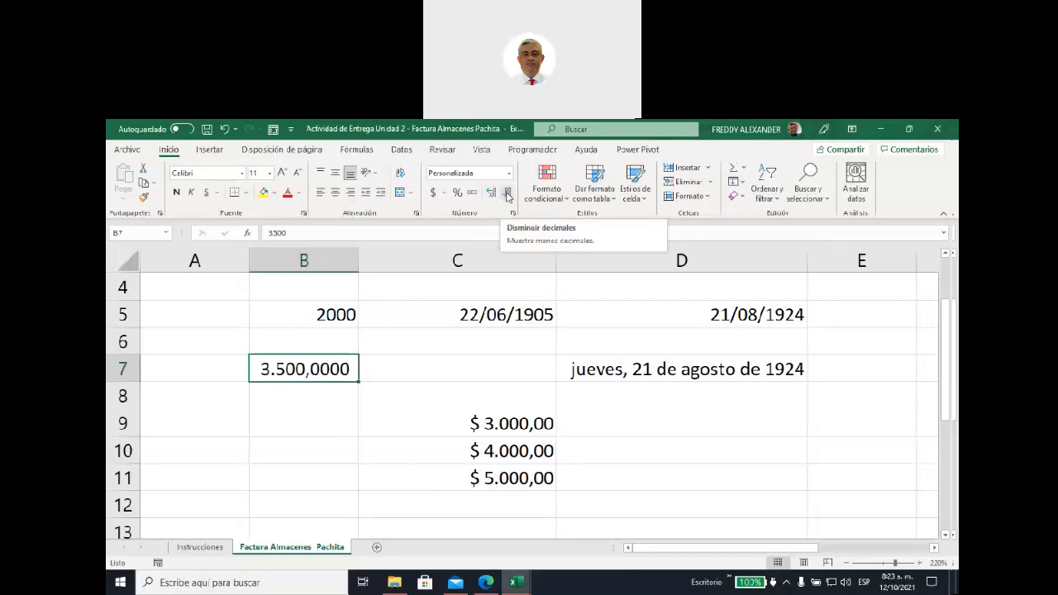
# - Reduce the number in cell B7 to no decimal places
pyautogui.click(508, 194)
pyautogui.click(508, 194)
pyautogui.click(507, 194)
pyautogui.click(508, 194)
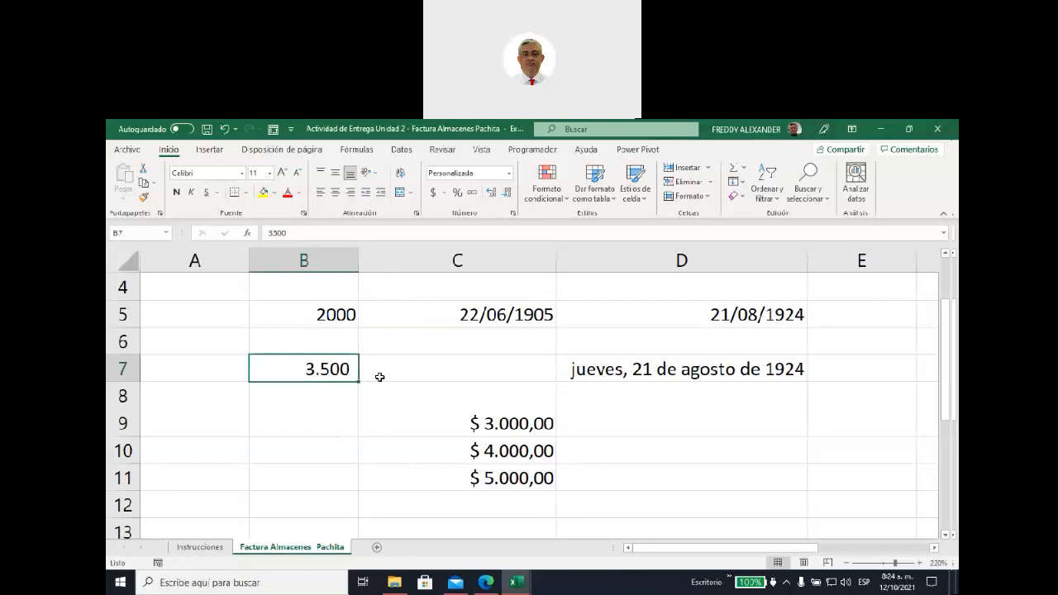
# - Reduce the currency values in C9:C11 to one decimal place
pyautogui.moveTo(494, 422); pyautogui.dragTo(496, 478)
pyautogui.click(509, 192)
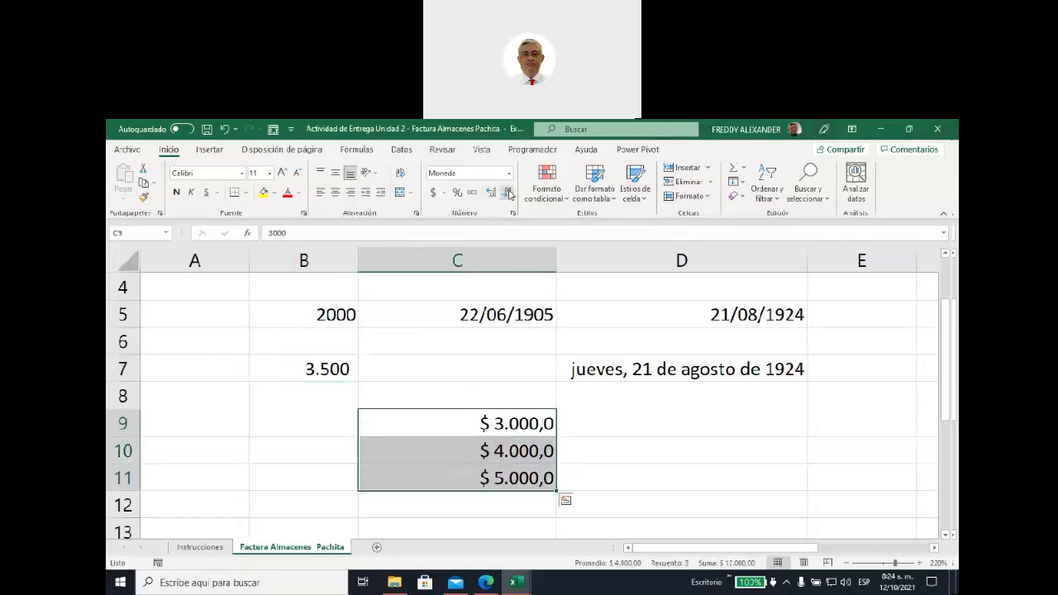
pyautogui.click(561, 432)
pyautogui.moveTo(513, 425); pyautogui.dragTo(512, 478)
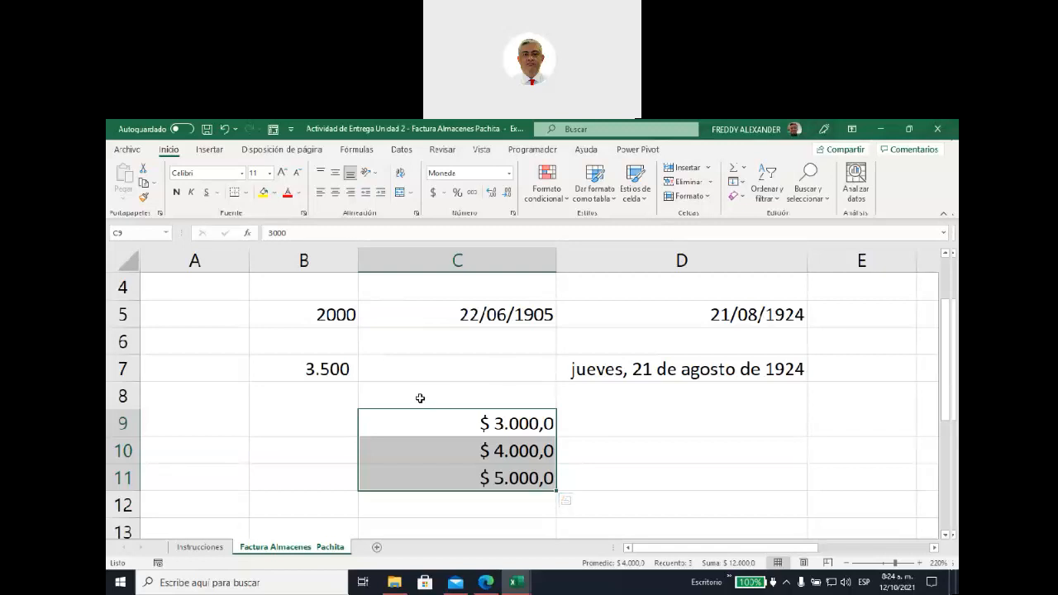
# - Enter the number 60000 in cell C22
pyautogui.scroll(-6, 420, 398)
pyautogui.scroll(1, 420, 398)
pyautogui.click(396, 367)
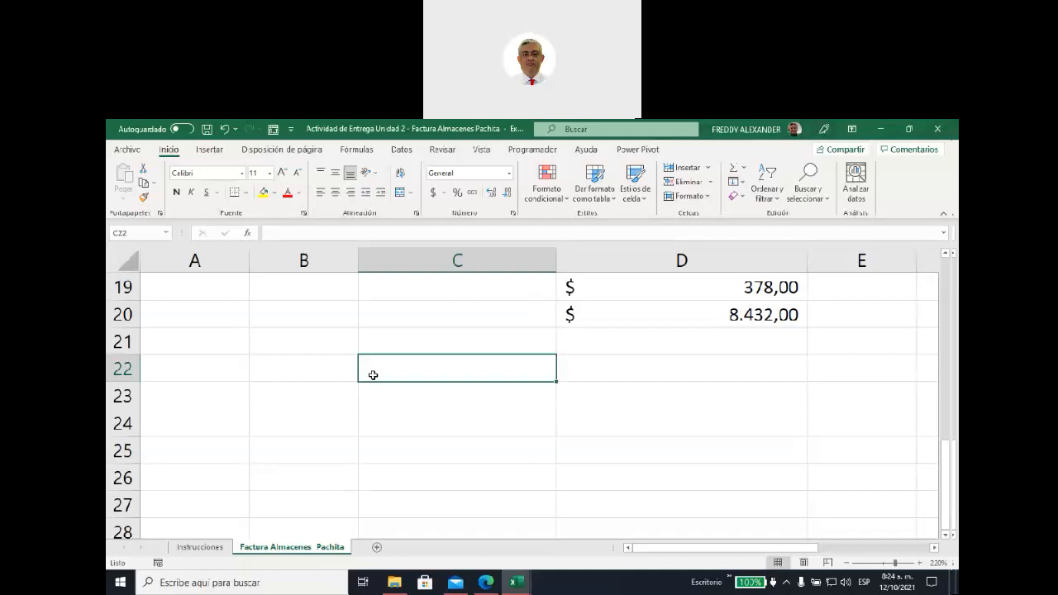
pyautogui.write('60000')
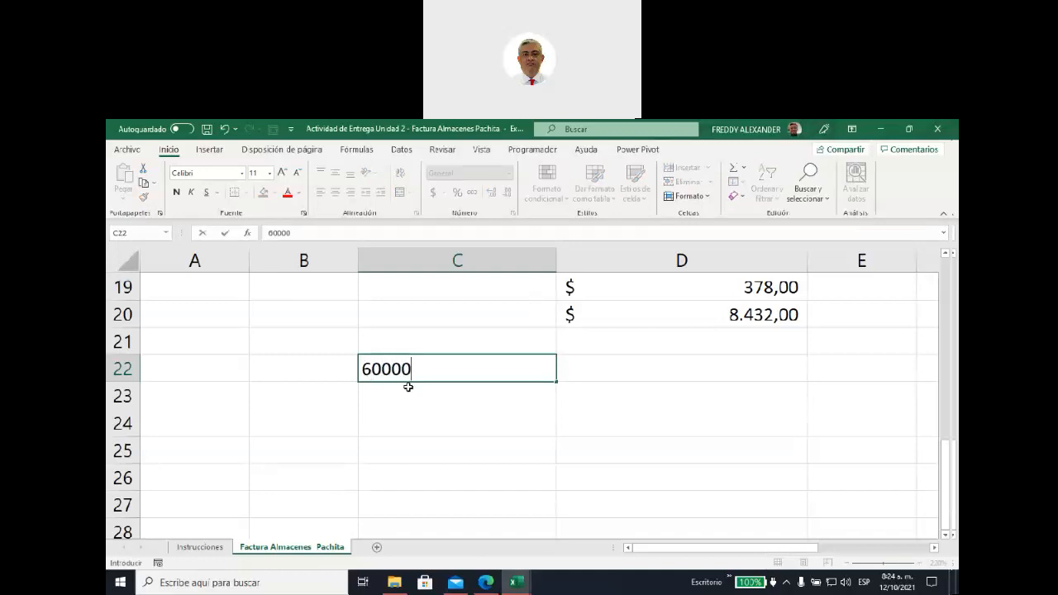
pyautogui.press('Return')
# - Apply the custom number format #.##0;[Rojo]-#.##0 to cell C22
pyautogui.click(423, 374)
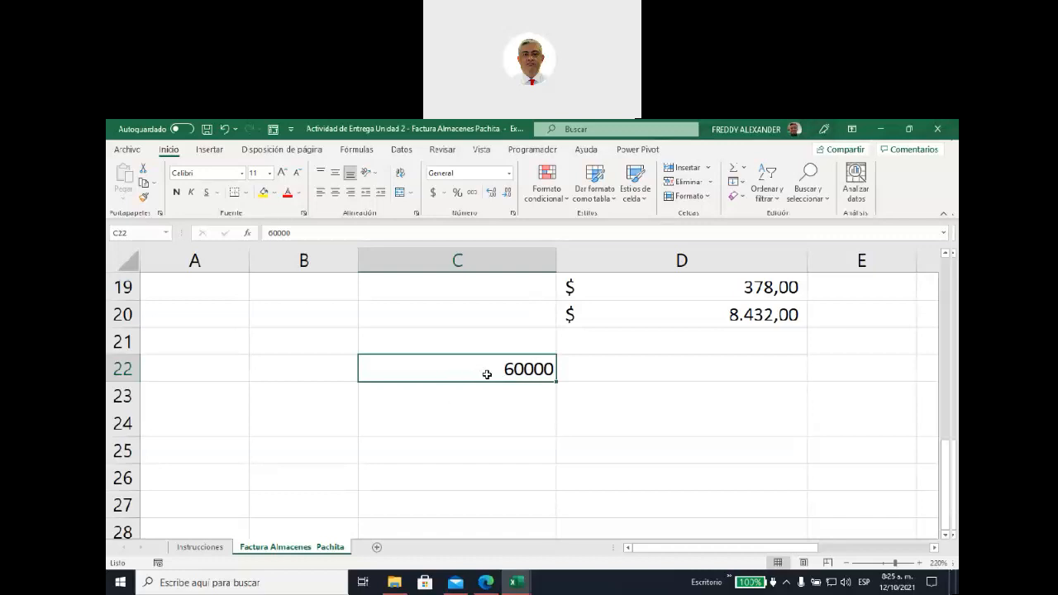
pyautogui.click(459, 172)
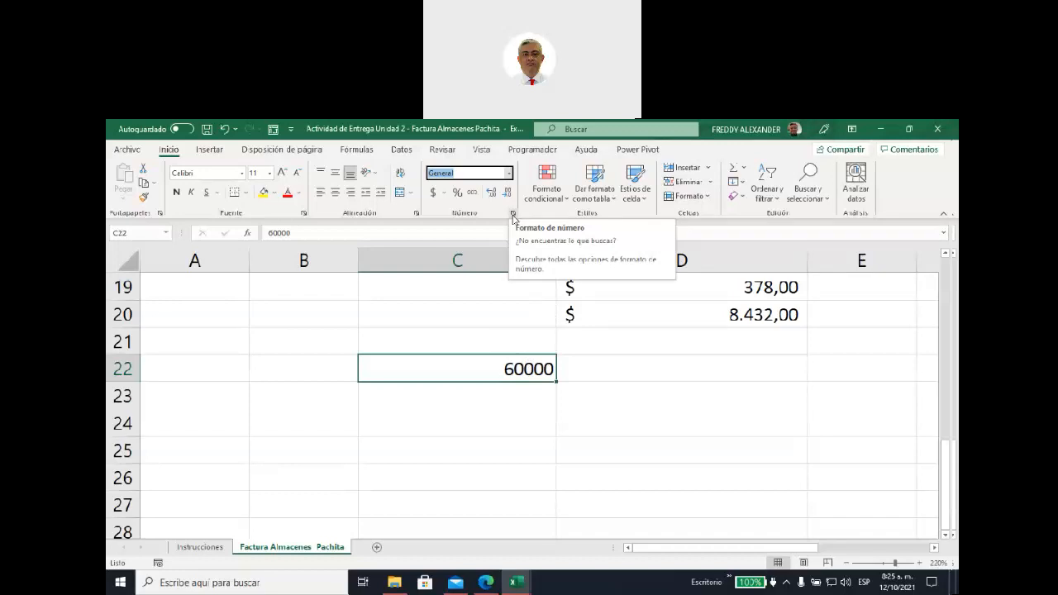
pyautogui.click(512, 215)
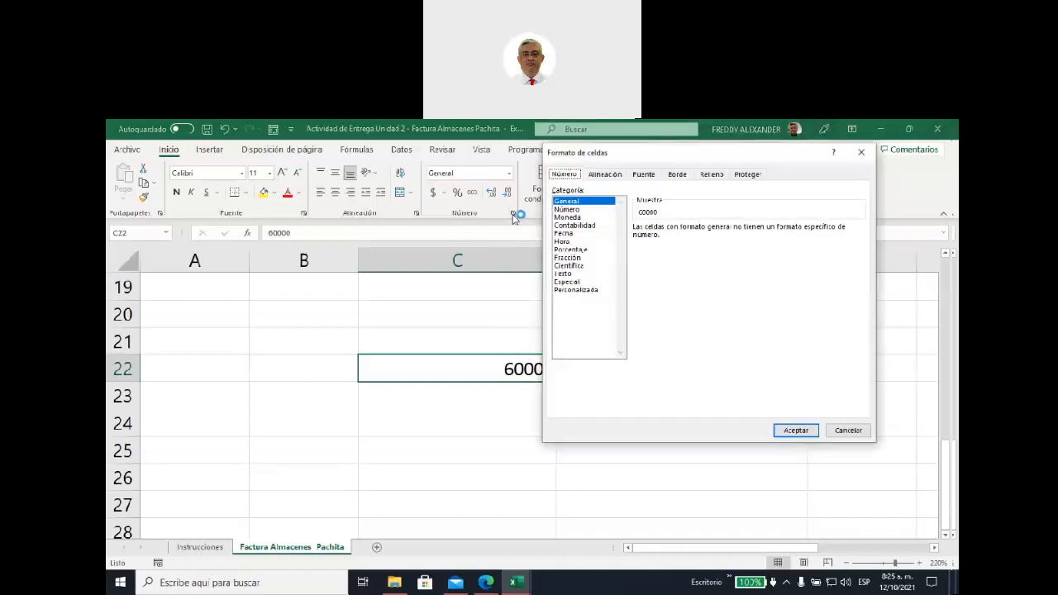
pyautogui.moveTo(639, 154); pyautogui.dragTo(475, 225)
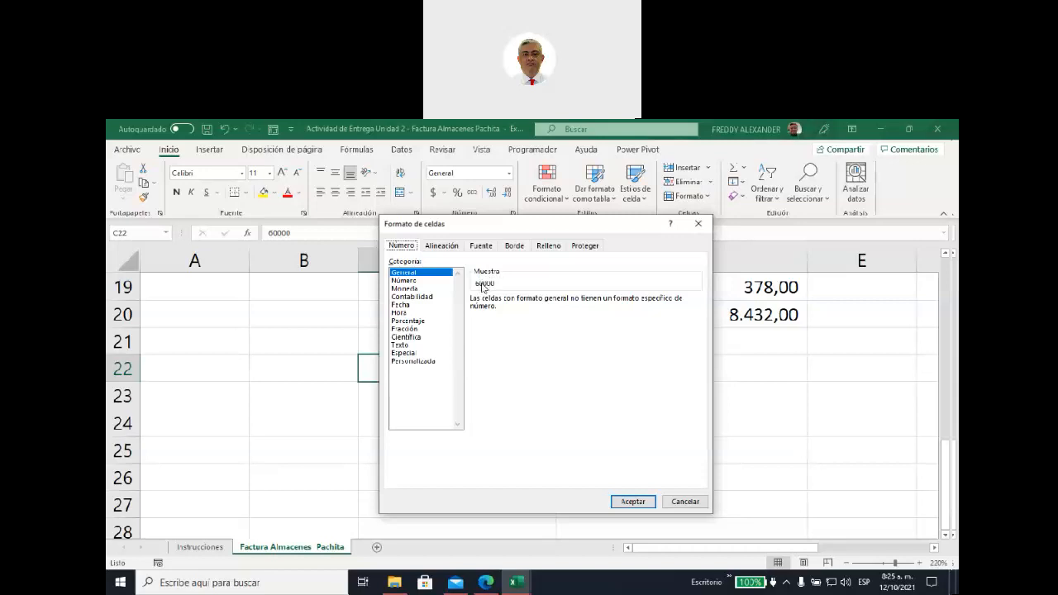
pyautogui.click(414, 362)
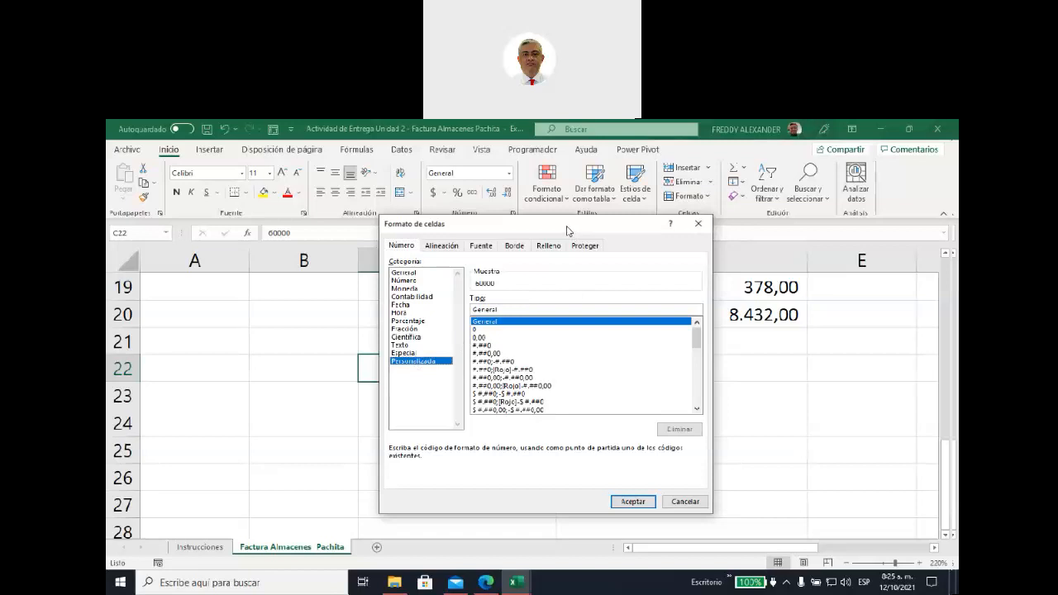
pyautogui.moveTo(571, 230); pyautogui.dragTo(547, 209)
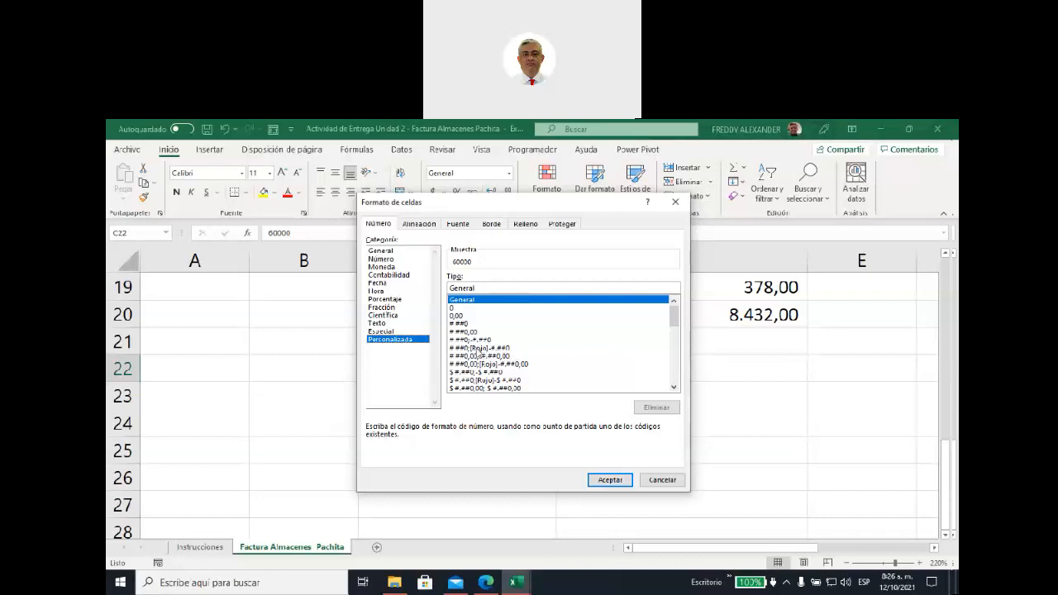
pyautogui.click(476, 348)
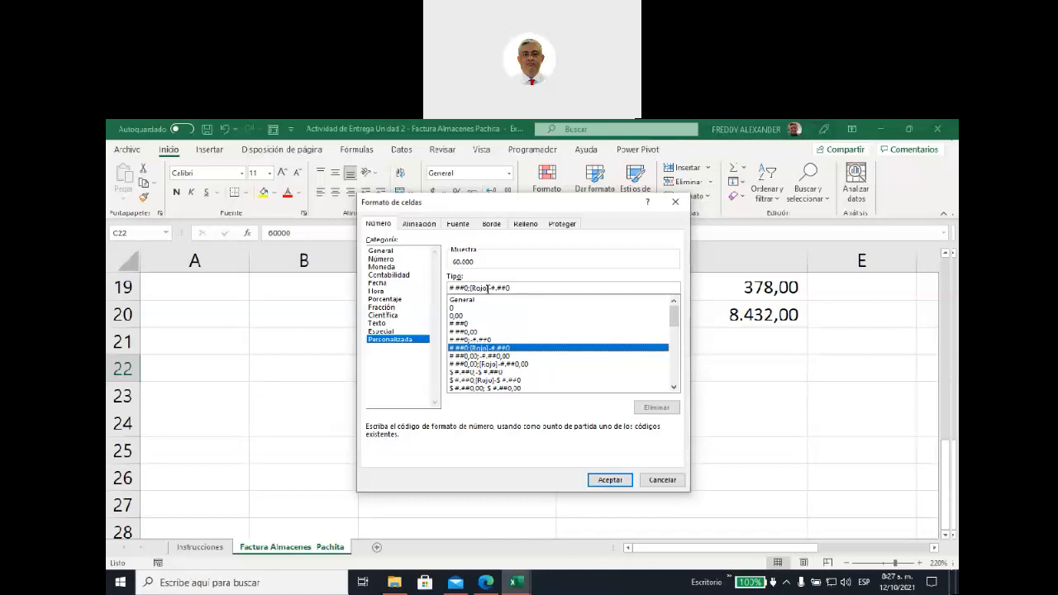
pyautogui.click(489, 287)
pyautogui.moveTo(470, 287); pyautogui.dragTo(487, 284)
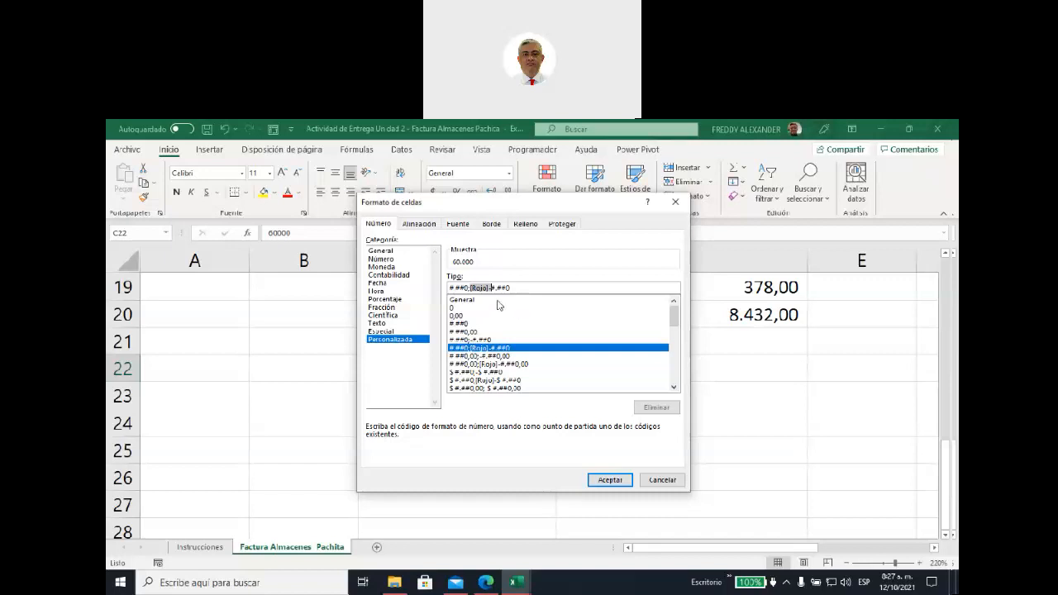
pyautogui.click(606, 482)
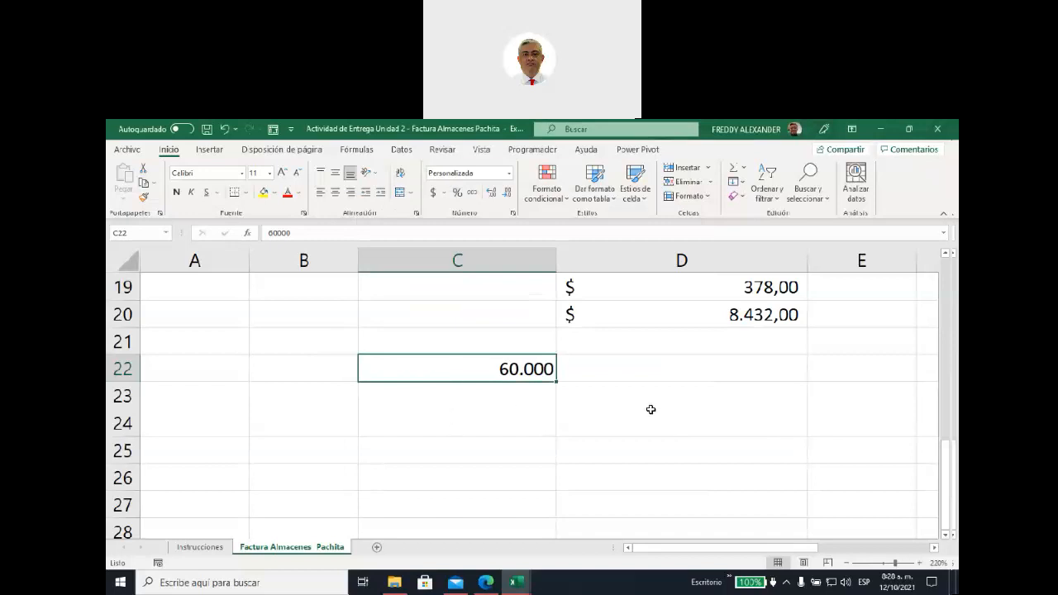
# - Insert a blank column before column D, and enter 3400 in cell C20 and 76000 in cell C21
pyautogui.rightClick(579, 251)
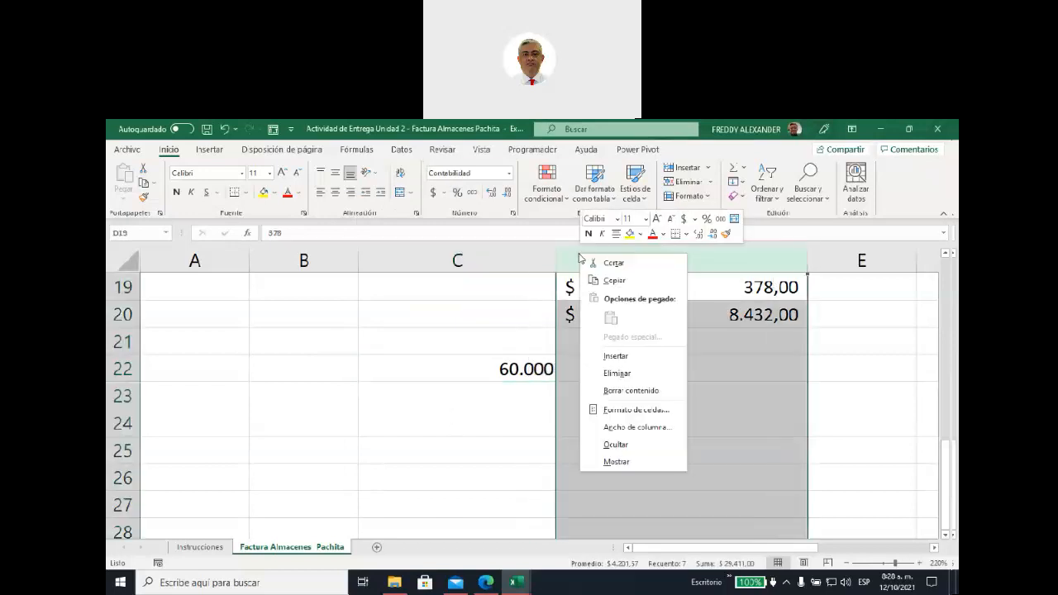
pyautogui.click(622, 361)
pyautogui.click(435, 315)
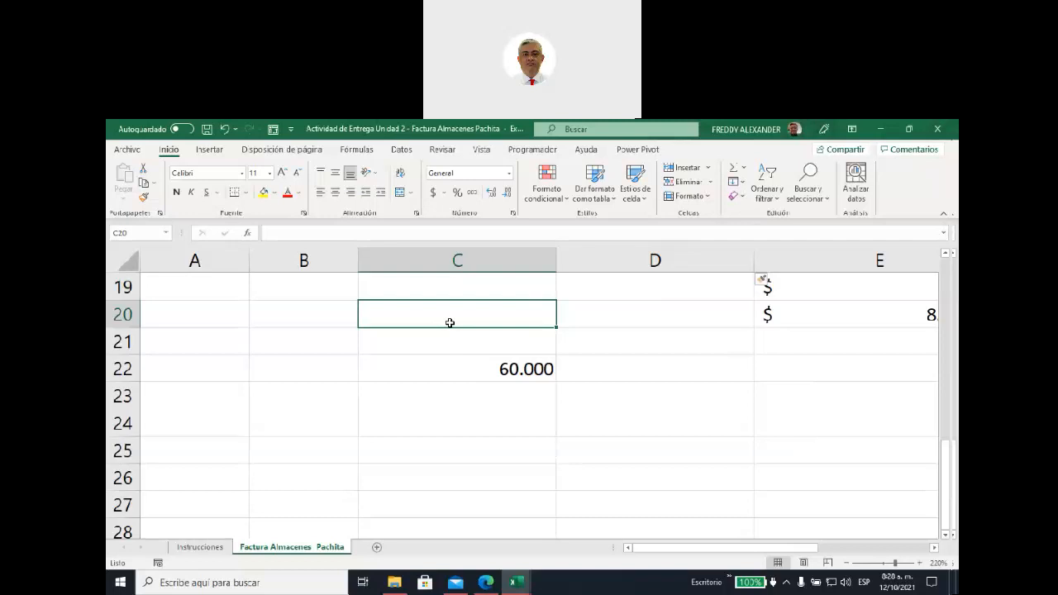
pyautogui.write('3400')
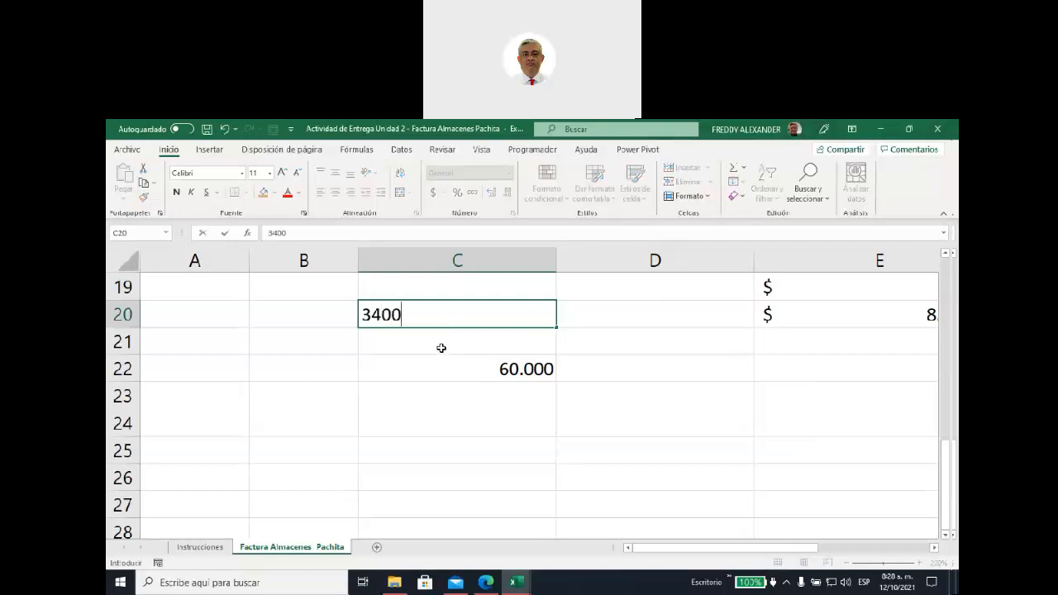
pyautogui.click(439, 348)
pyautogui.write('76000')
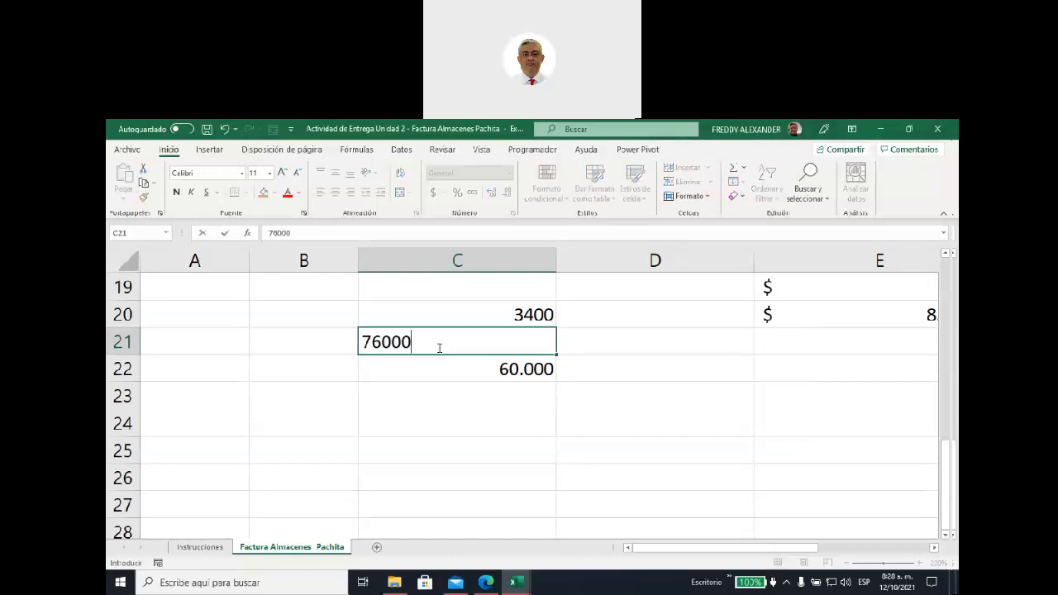
pyautogui.click(640, 377)
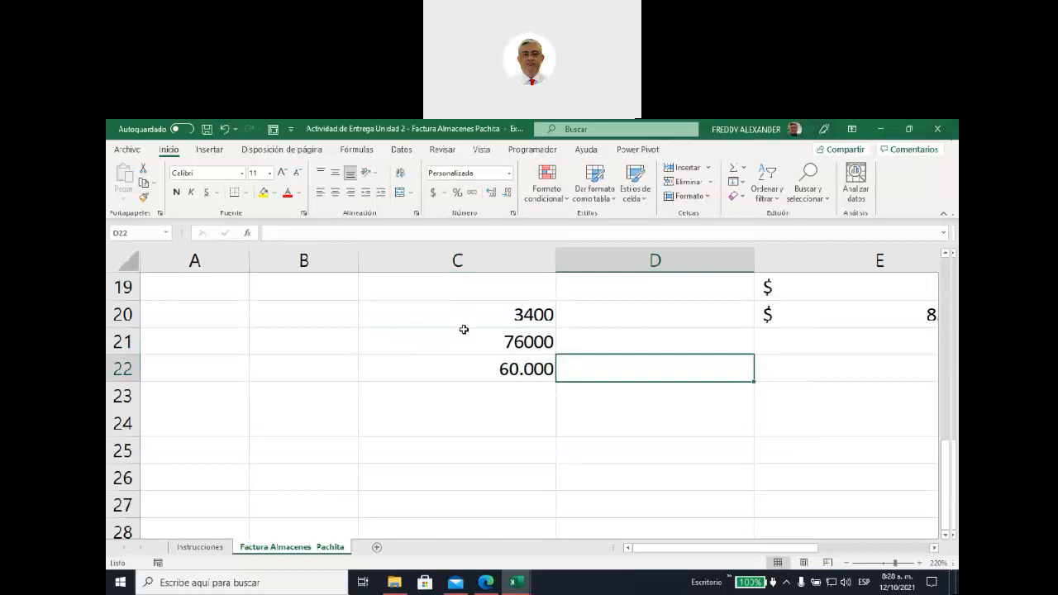
# - Copy the custom number format of cell C22 to cells C20:C21
pyautogui.click(464, 369)
pyautogui.click(143, 202)
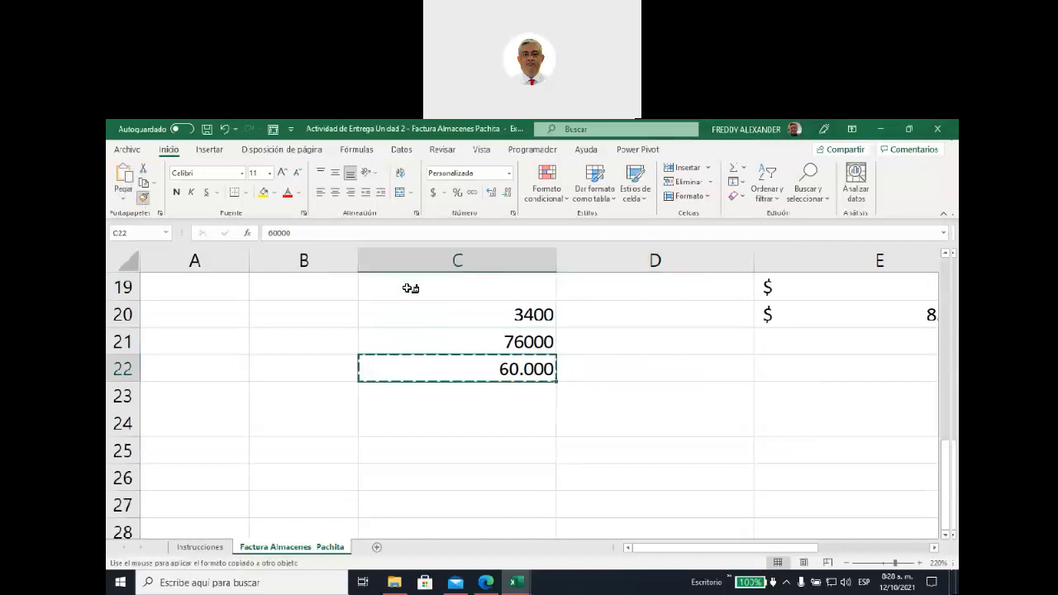
pyautogui.moveTo(442, 307); pyautogui.dragTo(442, 347)
pyautogui.click(581, 350)
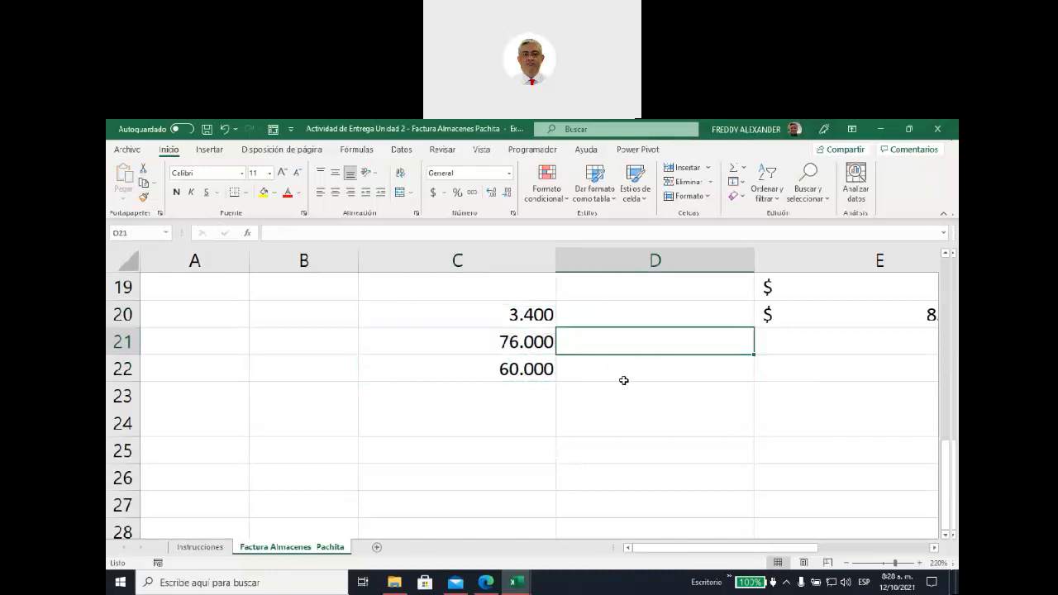
# - Replace the number in cell C22 with the formula =SUMA(C20;C21)
pyautogui.click(438, 366)
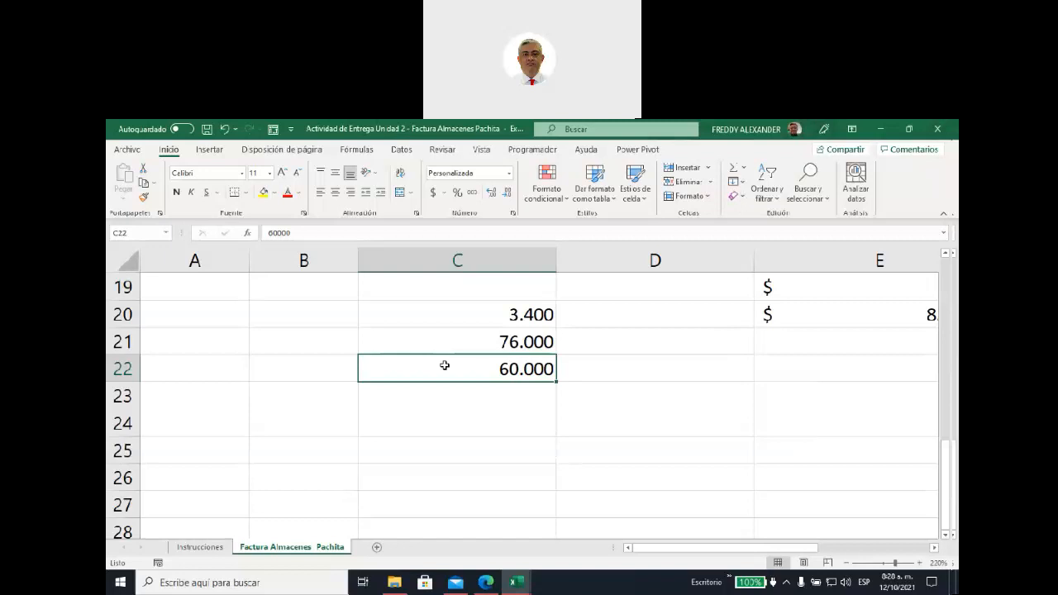
pyautogui.write('=sume')
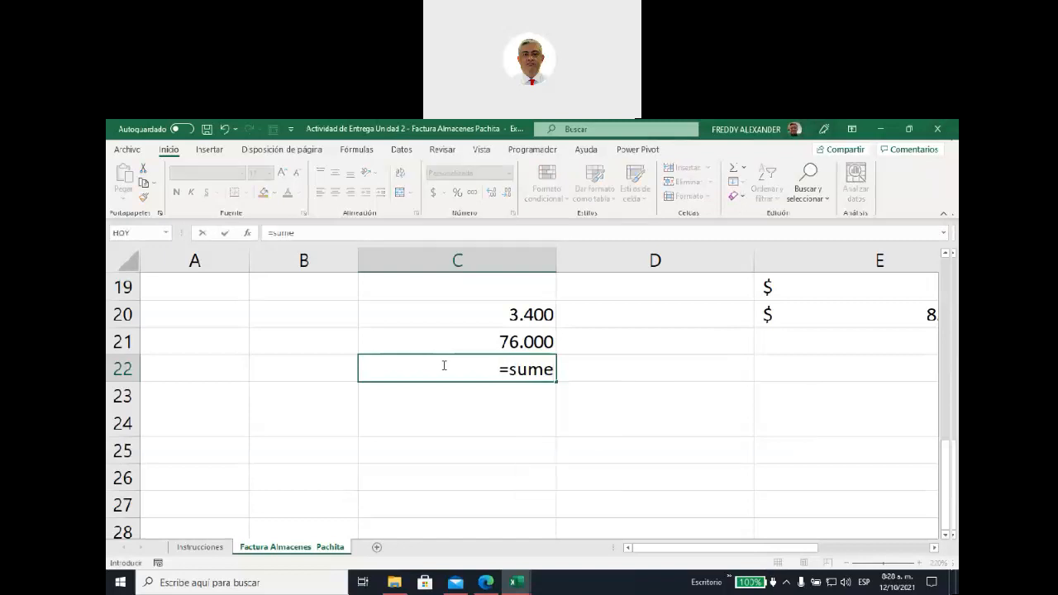
pyautogui.press('BackSpace')
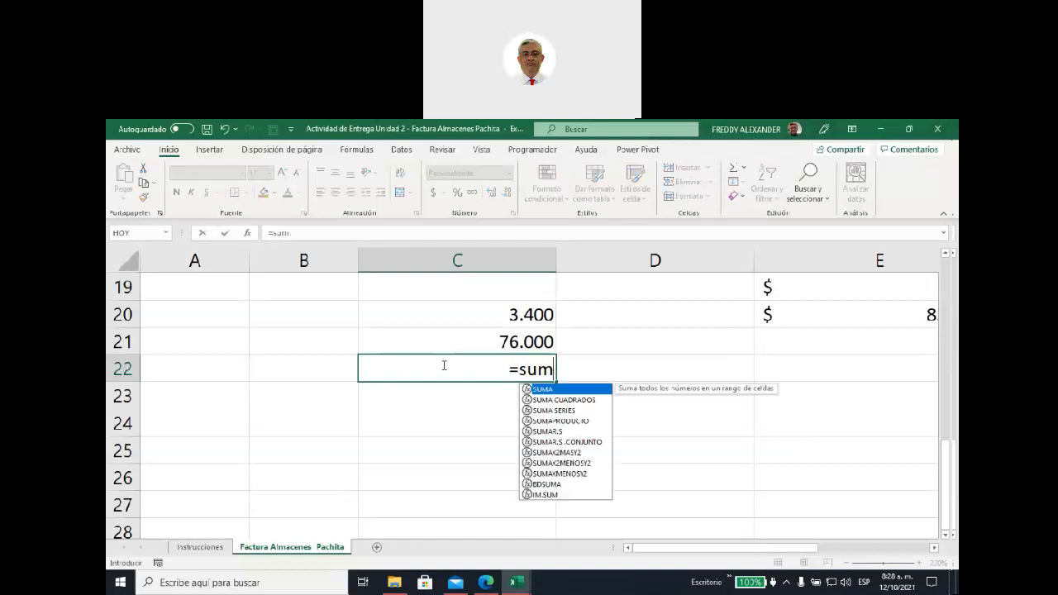
pyautogui.doubleClick(540, 390)
pyautogui.click(478, 317)
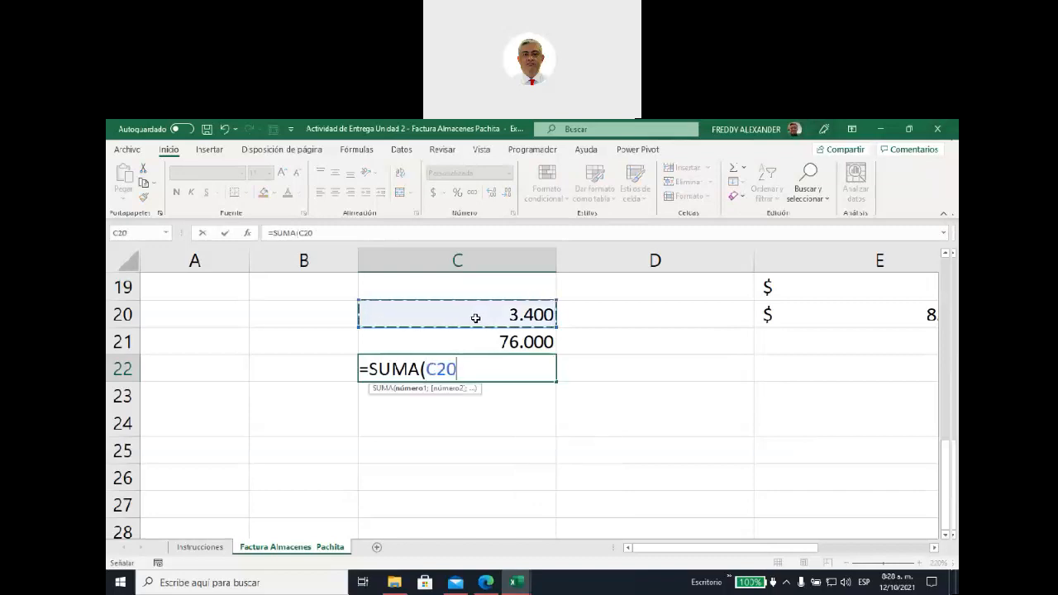
pyautogui.write(';')
pyautogui.click(478, 348)
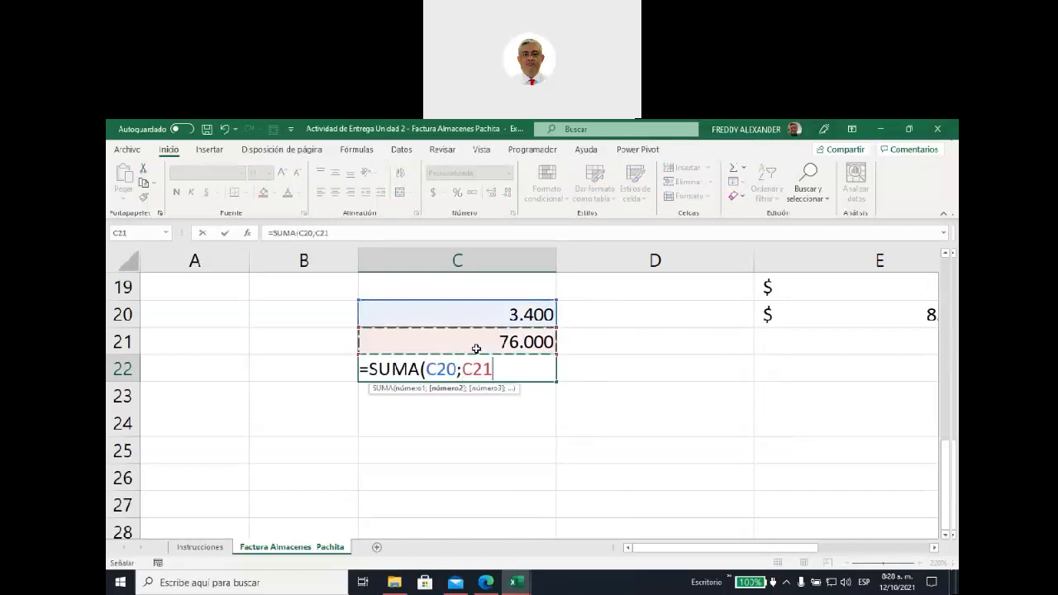
pyautogui.write(')')
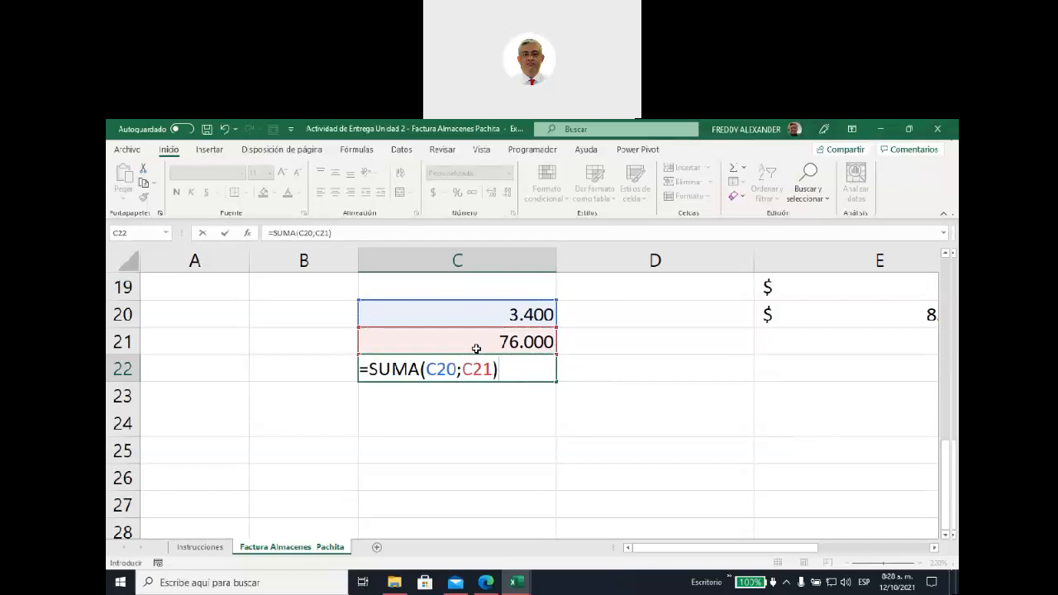
pyautogui.press('Return')
pyautogui.click(474, 366)
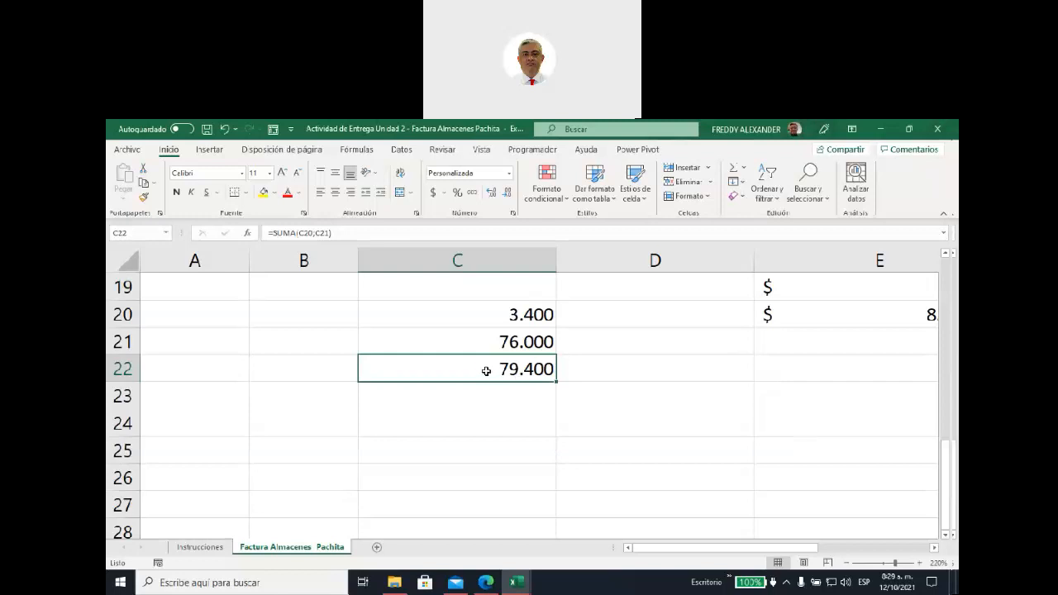
# - Change the value in cell C21 to -76000 and check the negative number display in C21 and C22
pyautogui.click(474, 317)
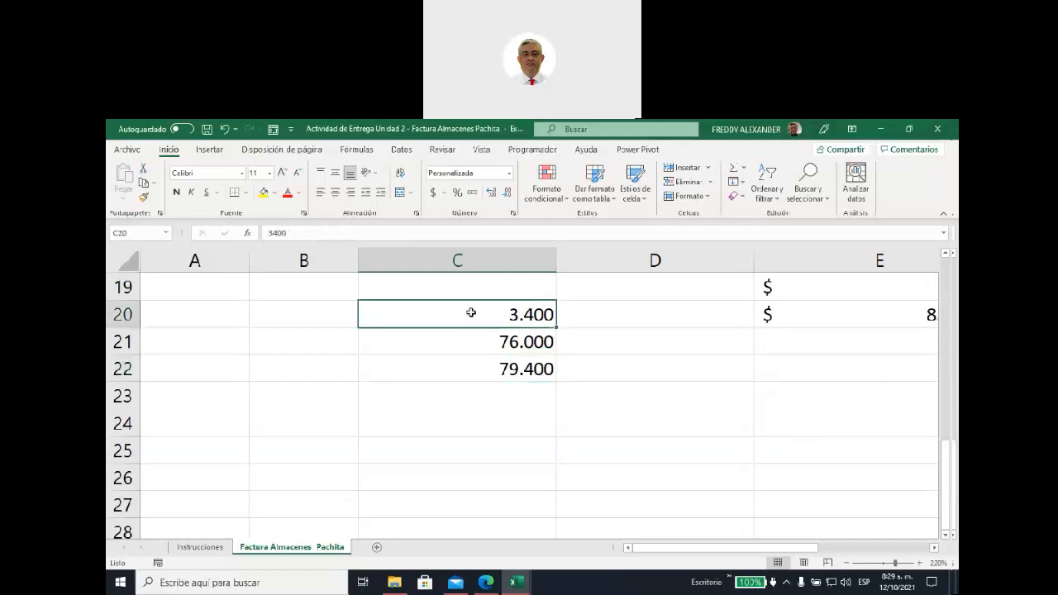
pyautogui.click(268, 233)
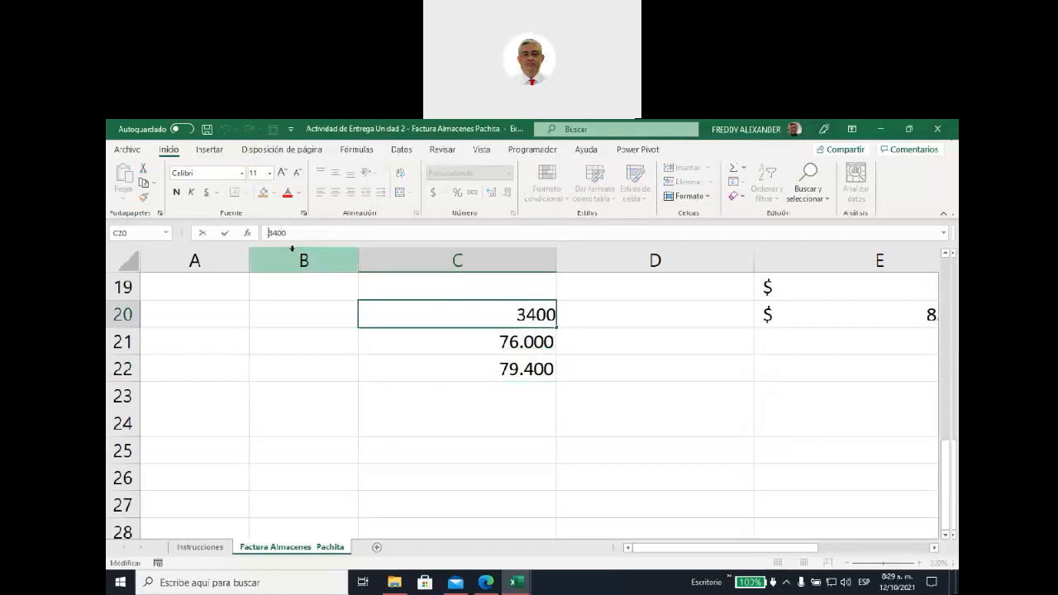
pyautogui.click(457, 343)
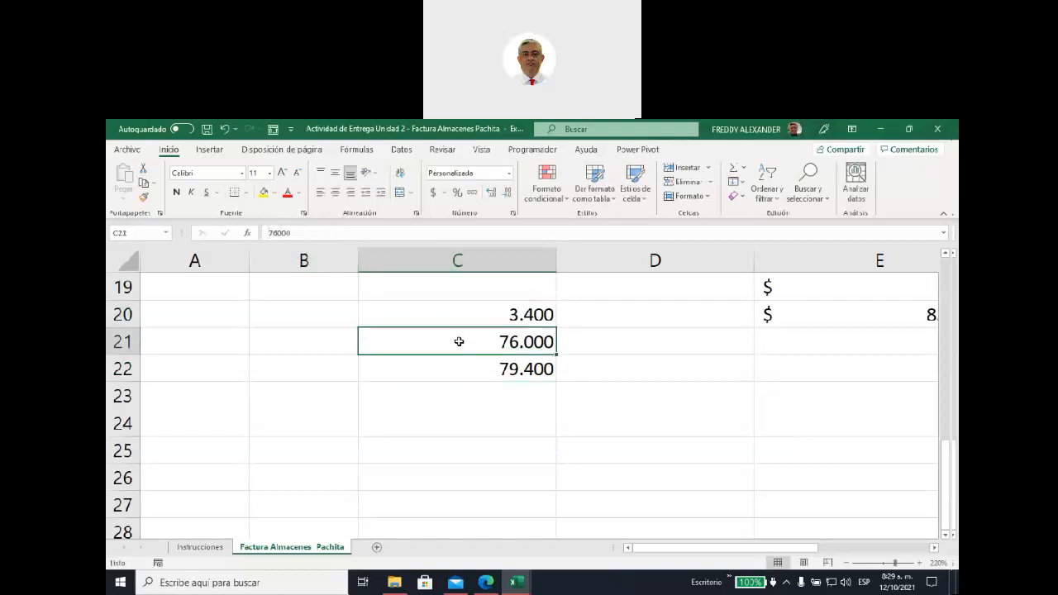
pyautogui.click(268, 232)
pyautogui.write('-')
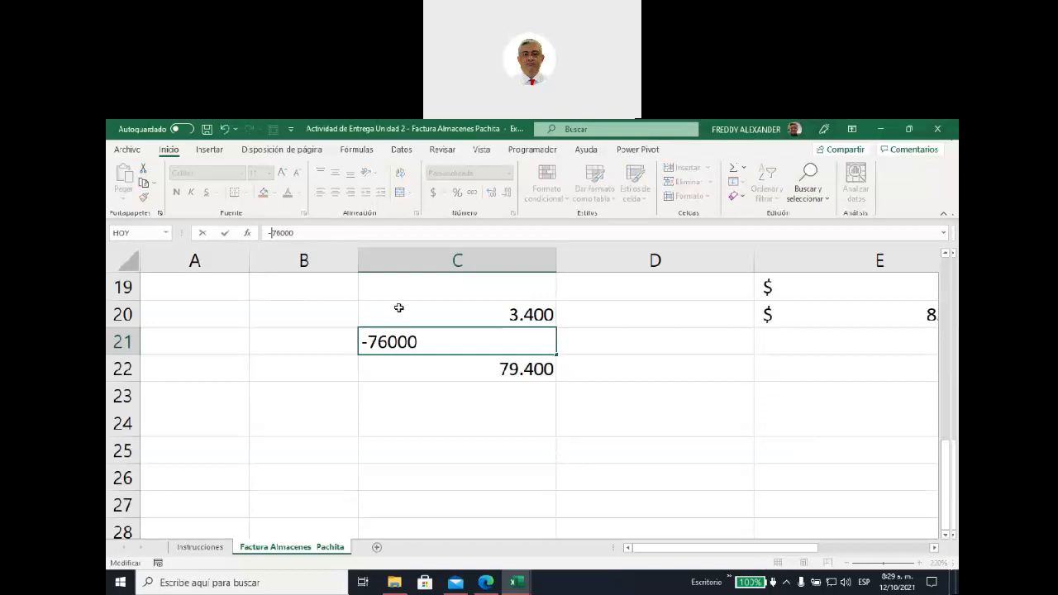
pyautogui.click(645, 364)
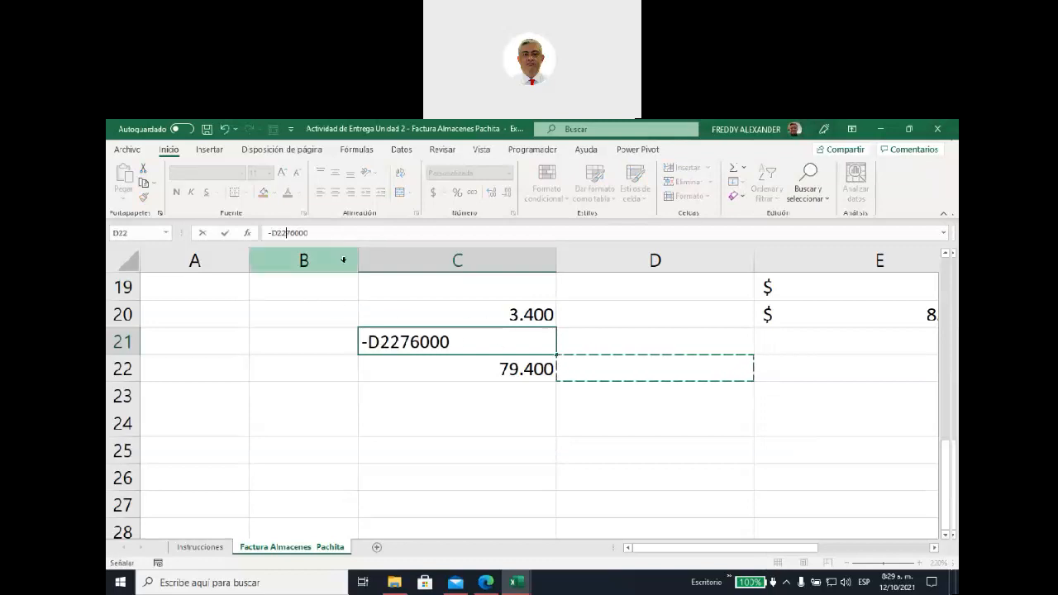
pyautogui.press('BackSpace')
pyautogui.press('BackSpace')
pyautogui.press('BackSpace')
pyautogui.press('Return')
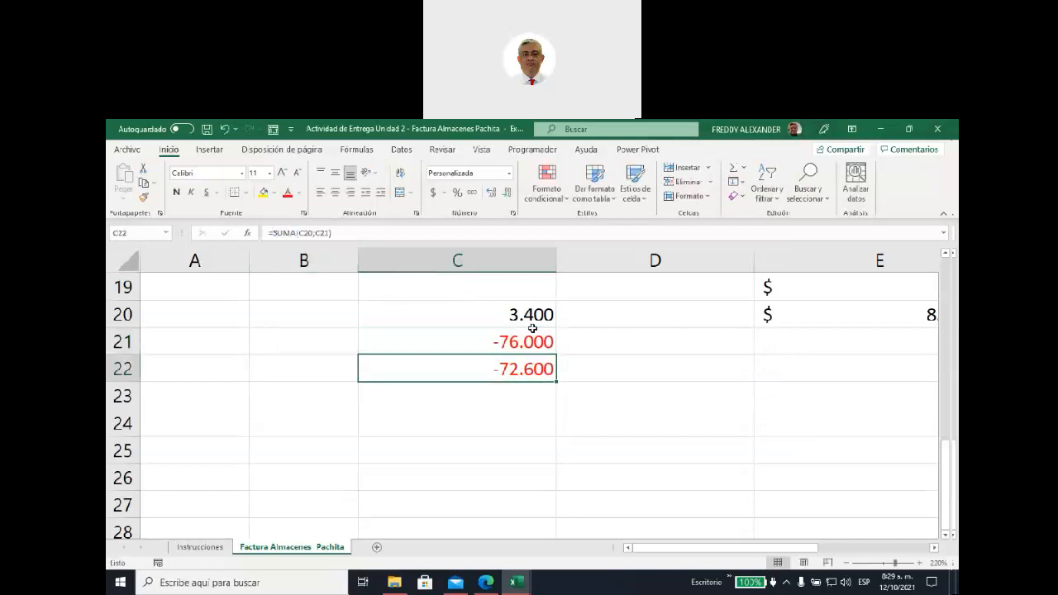
pyautogui.click(617, 392)
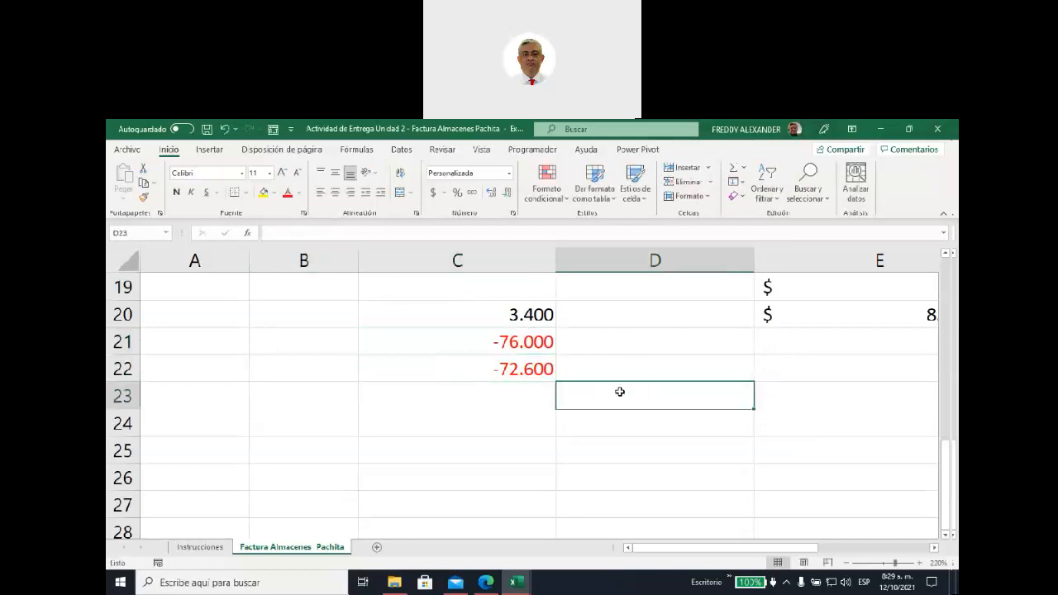
pyautogui.click(473, 338)
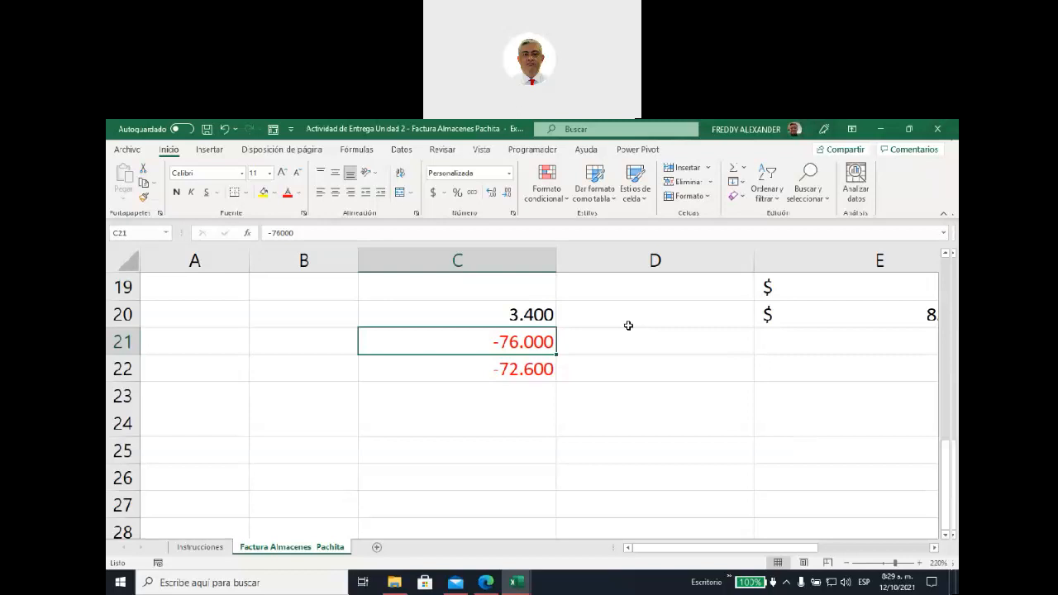
pyautogui.click(435, 376)
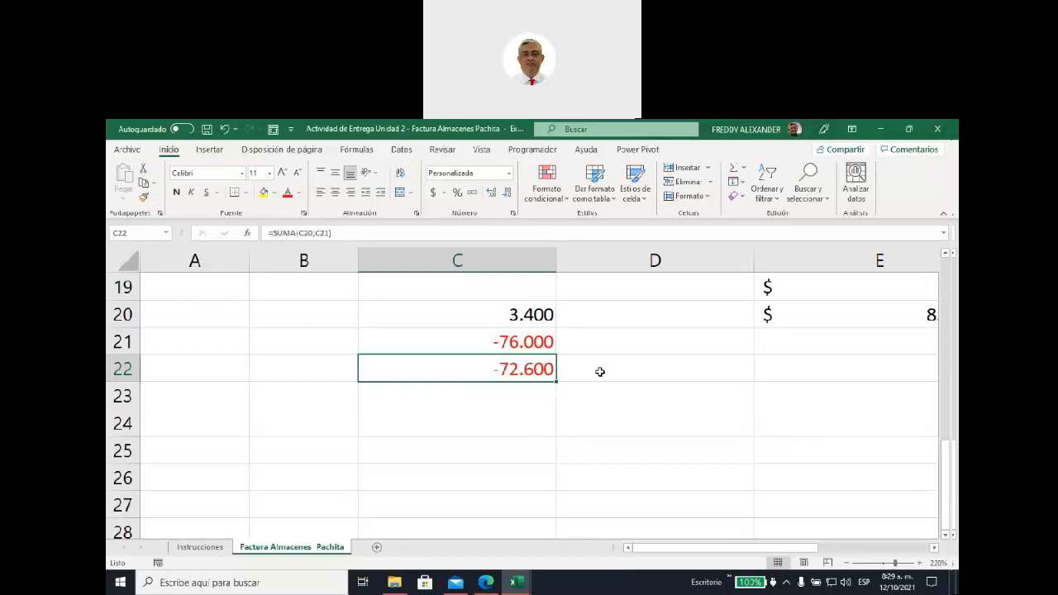
# - Change the value in cell C20 to 93400 and check the sum in C22
pyautogui.click(493, 322)
pyautogui.click(278, 237)
pyautogui.write('9')
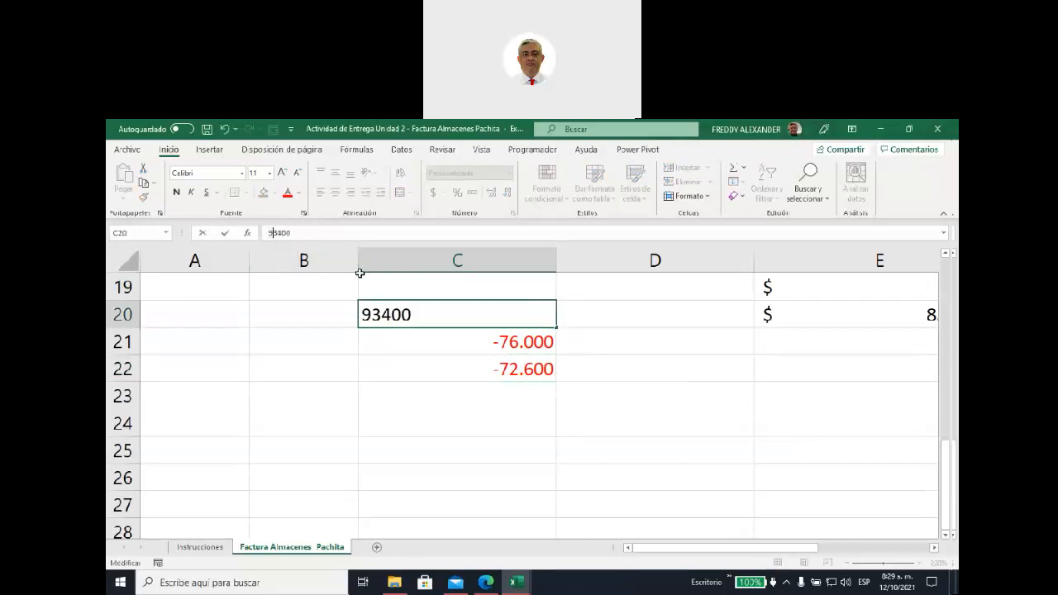
pyautogui.click(638, 317)
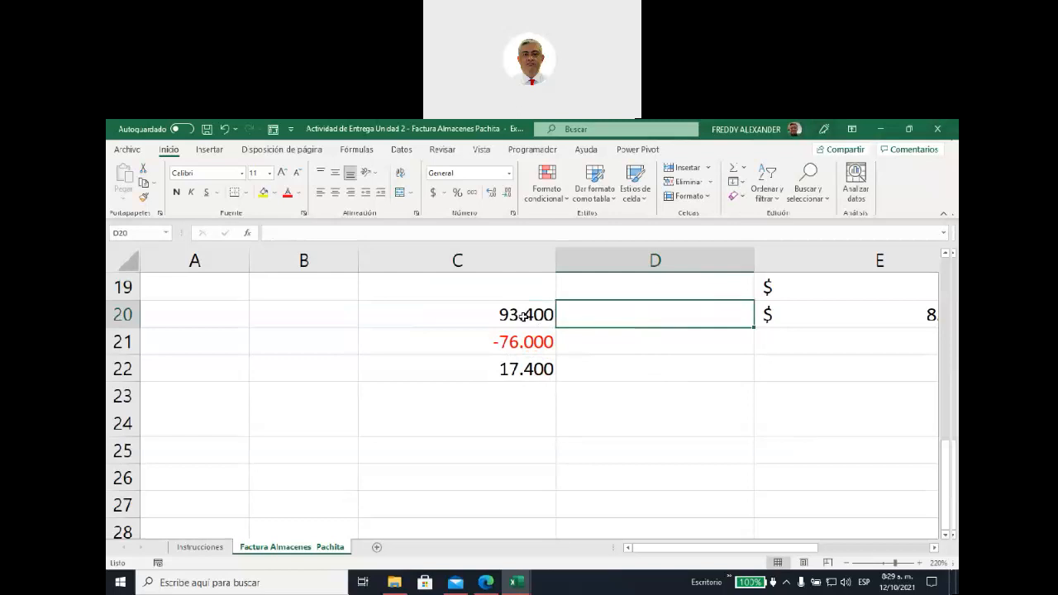
pyautogui.click(512, 368)
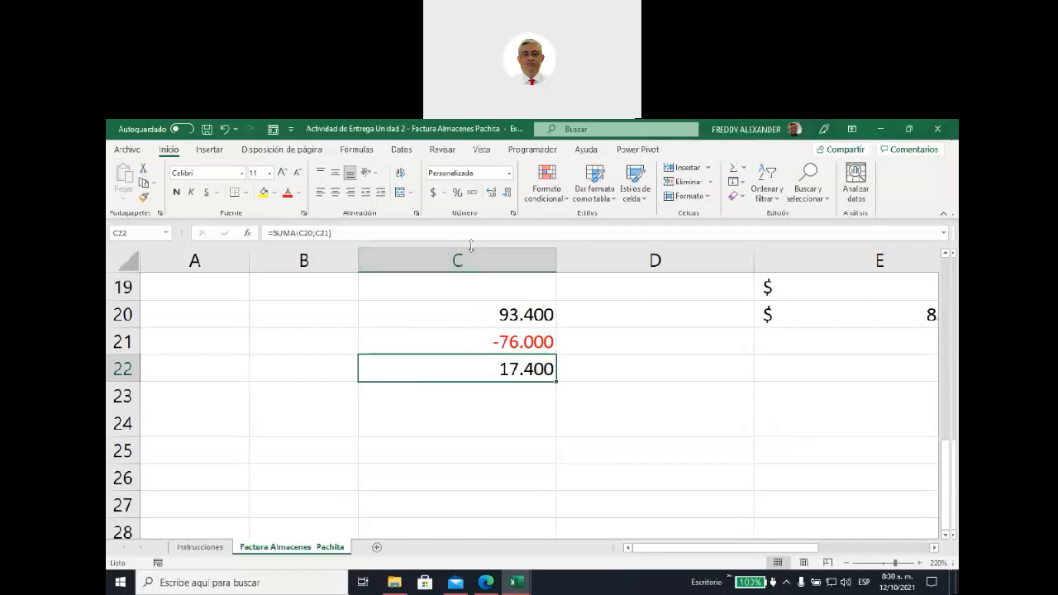
# - Set the custom number format of cell C22 to [Azul]+#.##0;[Rojo]-#.##0 for blue positive and red negative numbers
pyautogui.click(513, 213)
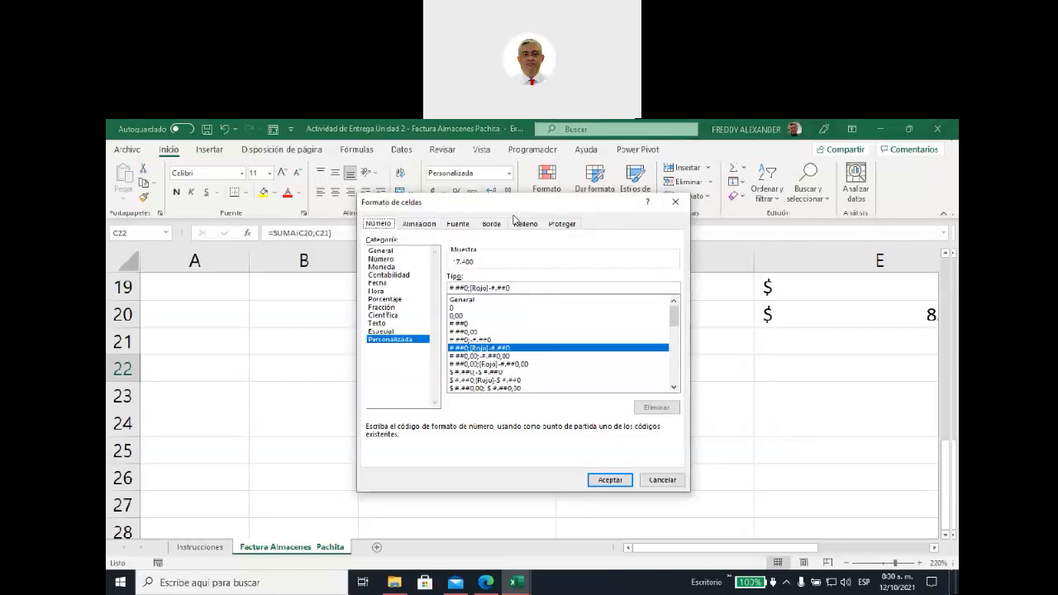
pyautogui.click(450, 288)
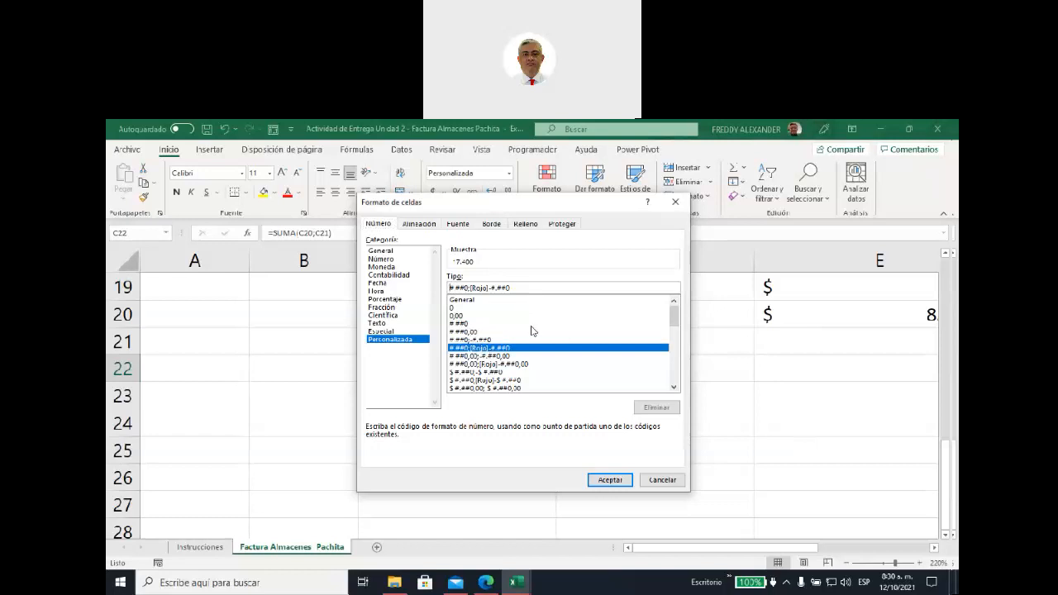
pyautogui.write('$')
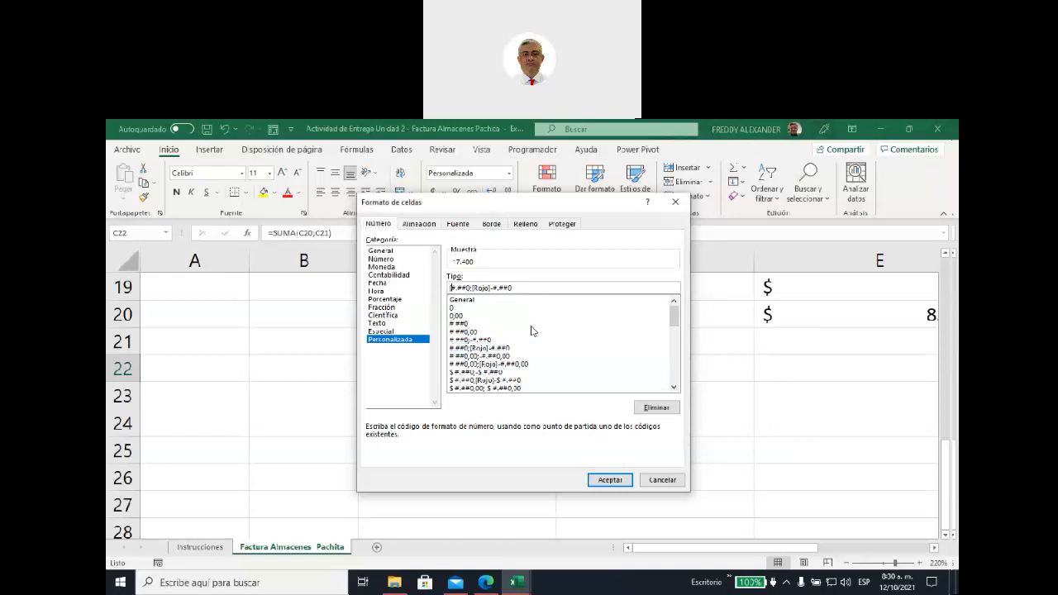
pyautogui.write('[azul')
pyautogui.click(543, 288)
pyautogui.write('+')
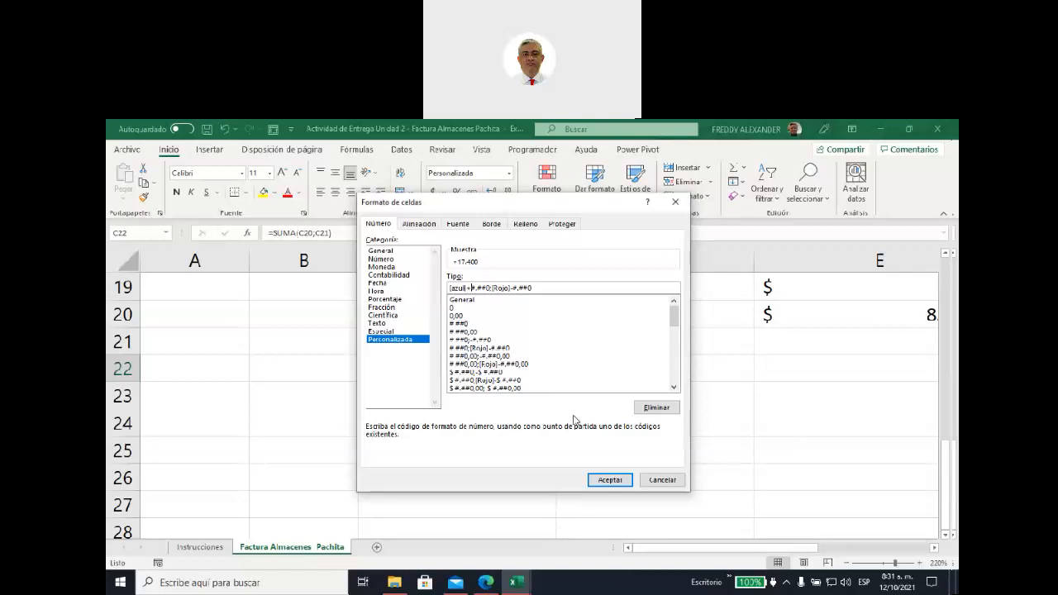
pyautogui.click(607, 480)
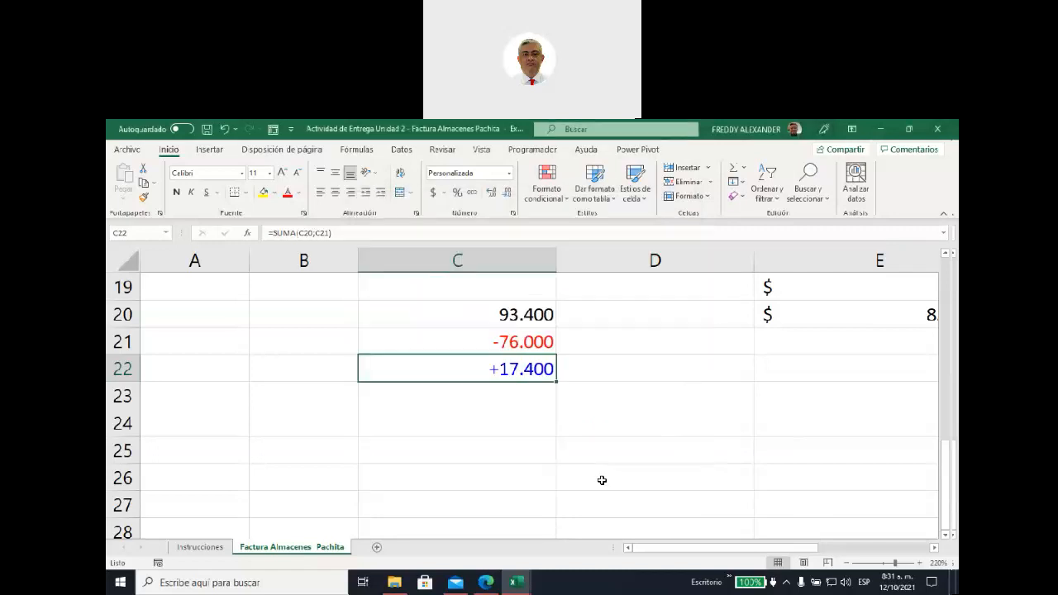
pyautogui.click(586, 418)
pyautogui.click(451, 373)
# - Change the value in cell C20 to 3400 and check how C22 displays the sum
pyautogui.click(472, 310)
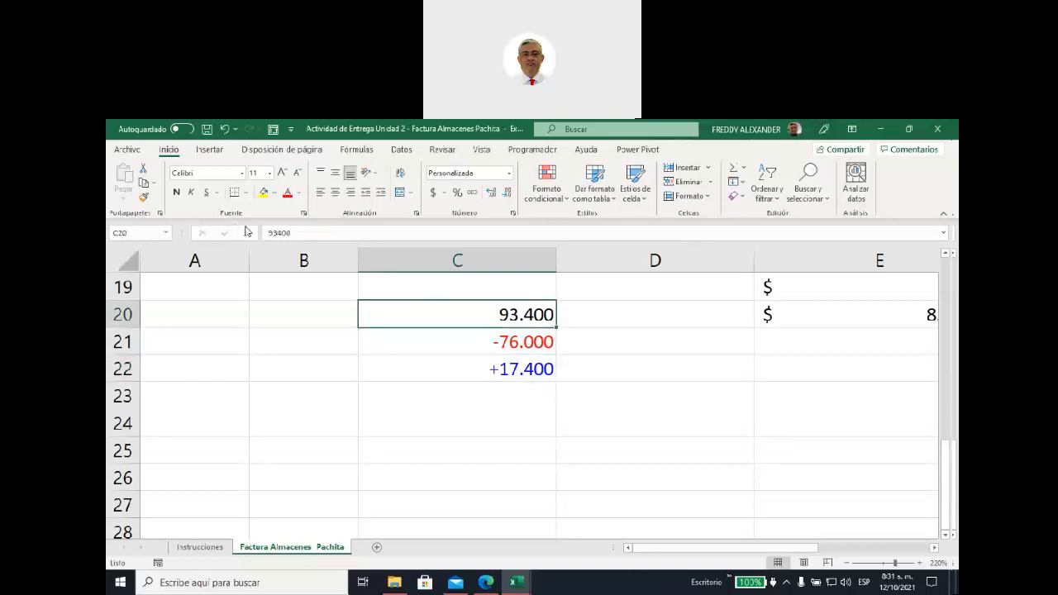
pyautogui.click(274, 233)
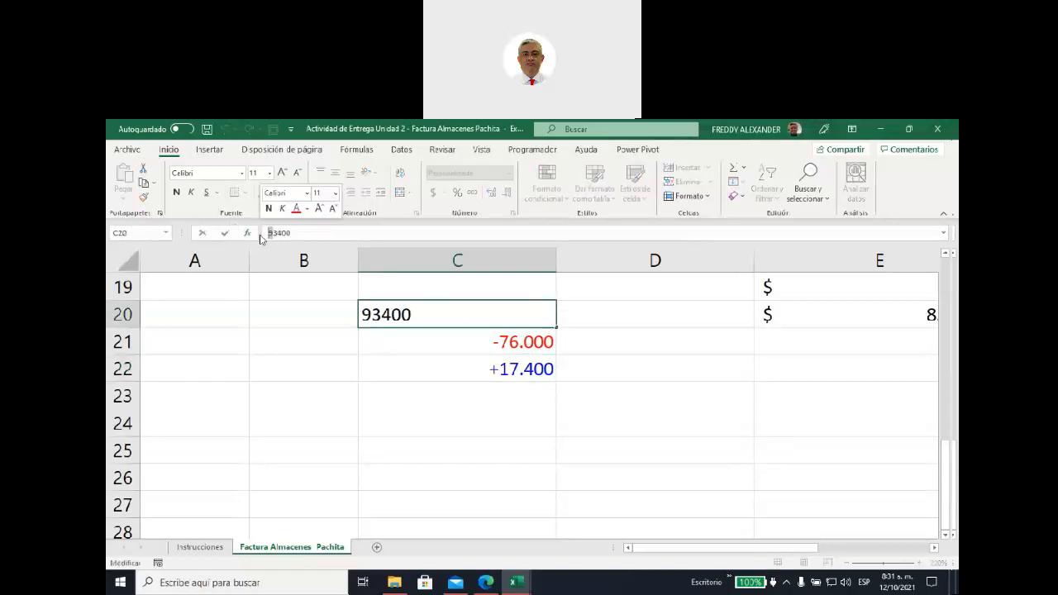
pyautogui.press('BackSpace')
pyautogui.click(596, 332)
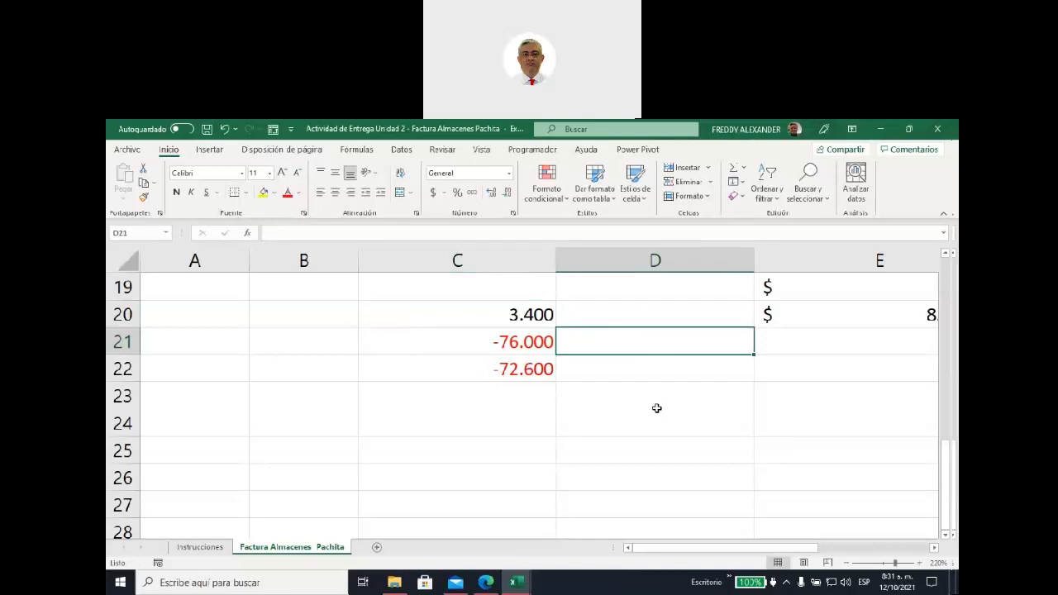
# - Review the available custom format codes for cell C22, including the date and time codes, without changing its format
pyautogui.click(500, 368)
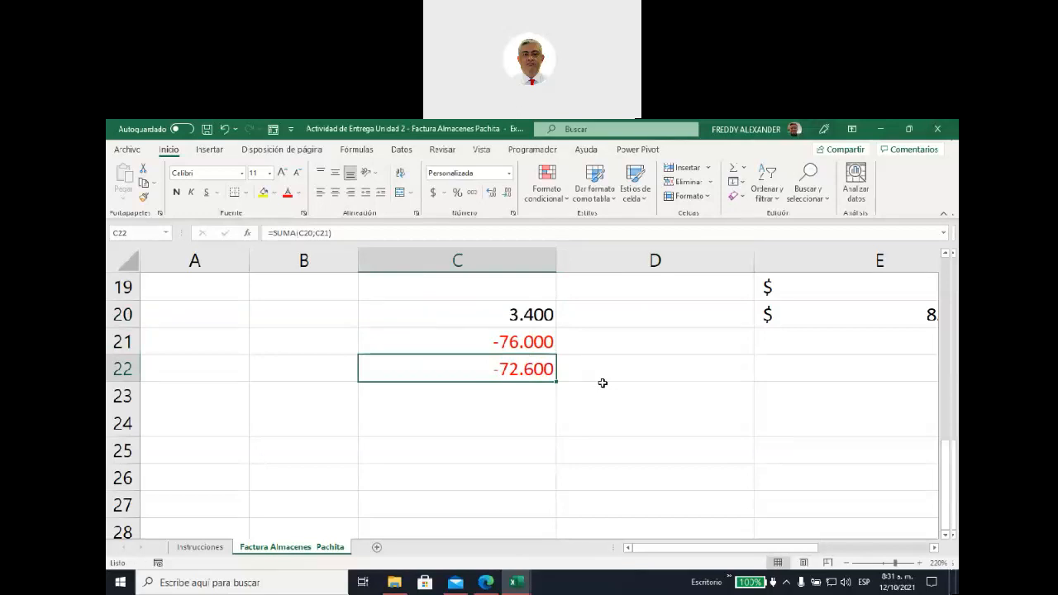
pyautogui.click(512, 214)
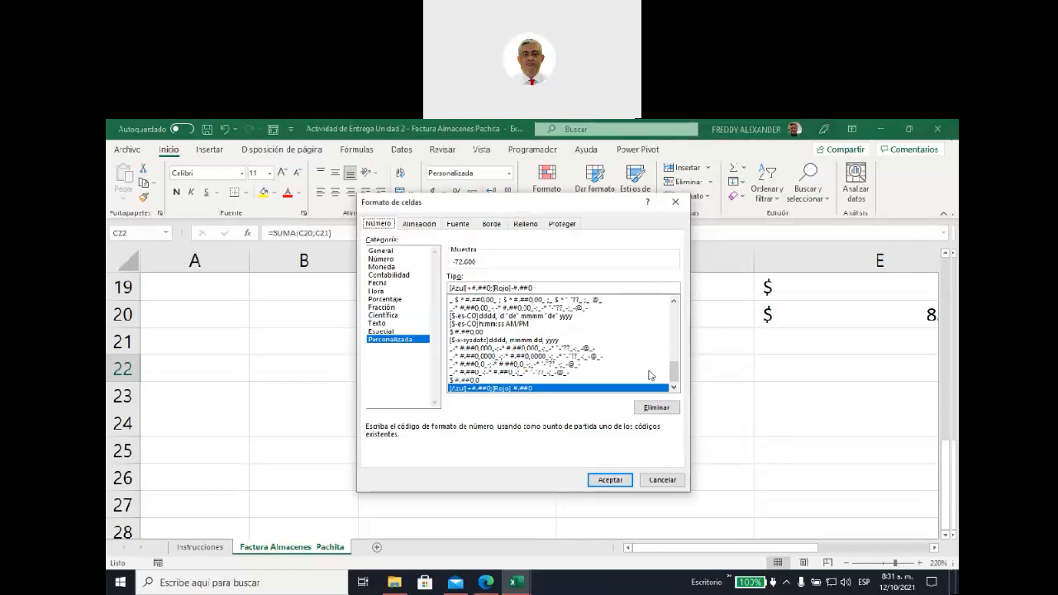
pyautogui.moveTo(674, 373); pyautogui.dragTo(676, 313)
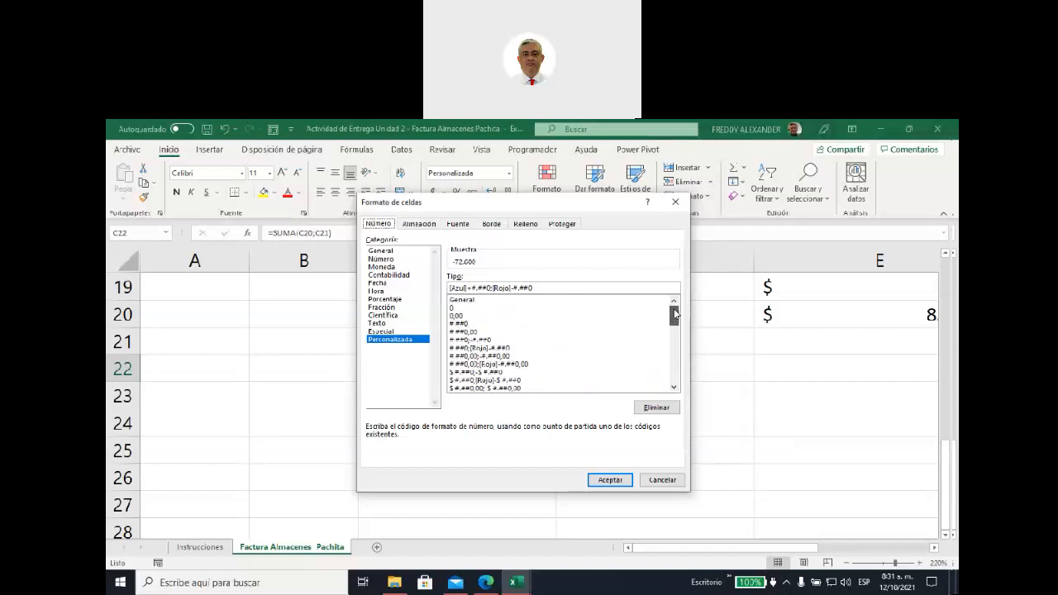
pyautogui.moveTo(675, 313); pyautogui.dragTo(676, 379)
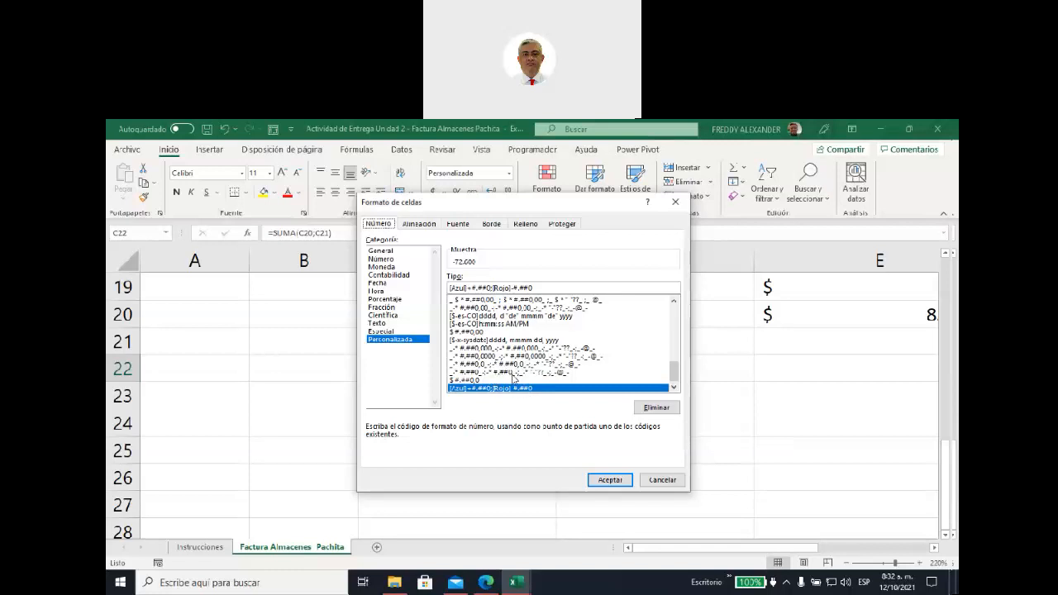
pyautogui.scroll(5, 513, 378)
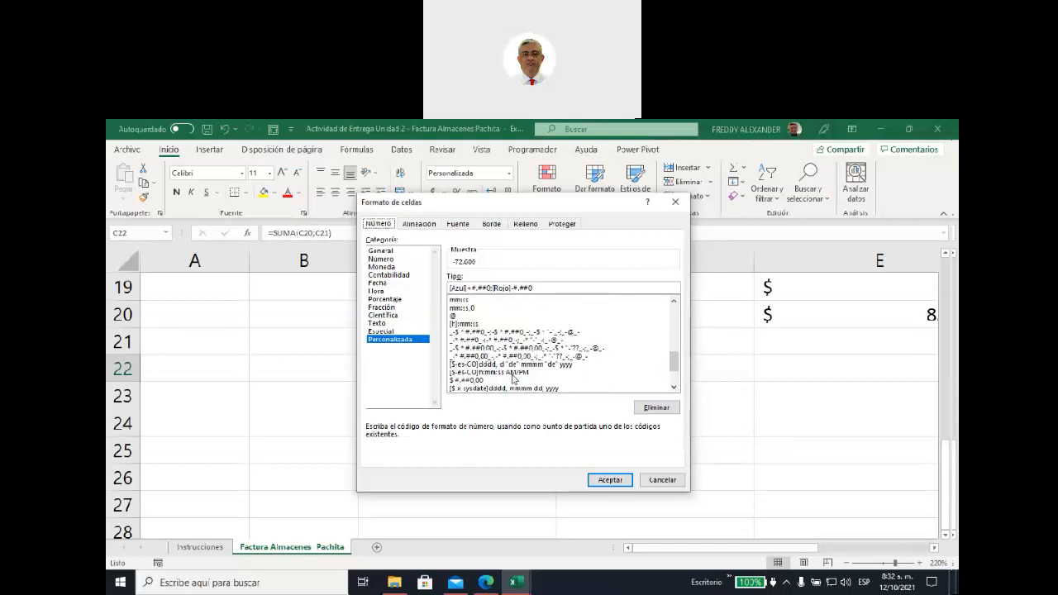
pyautogui.scroll(1, 512, 379)
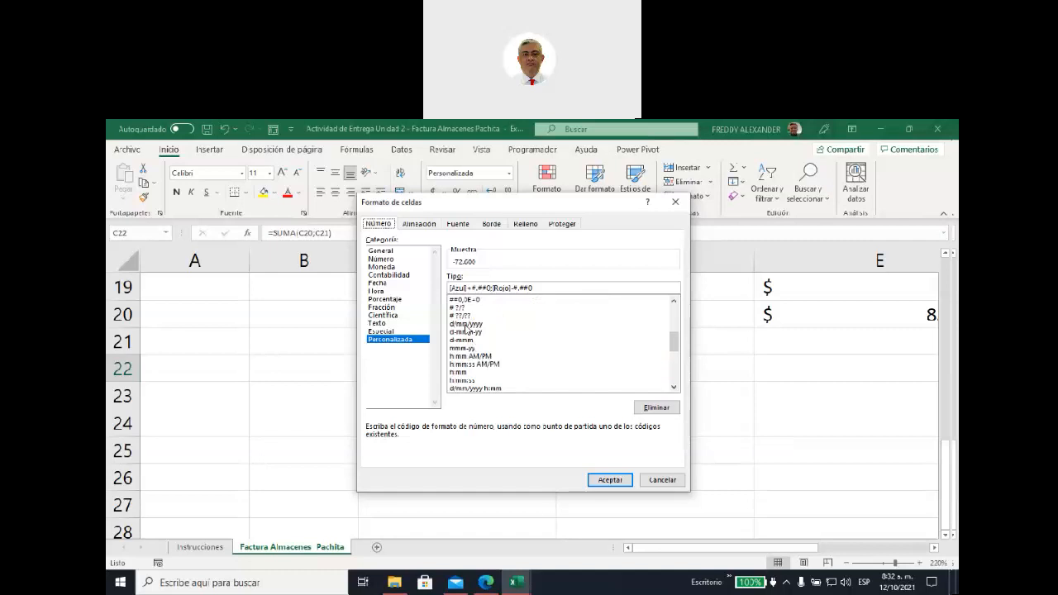
pyautogui.click(662, 480)
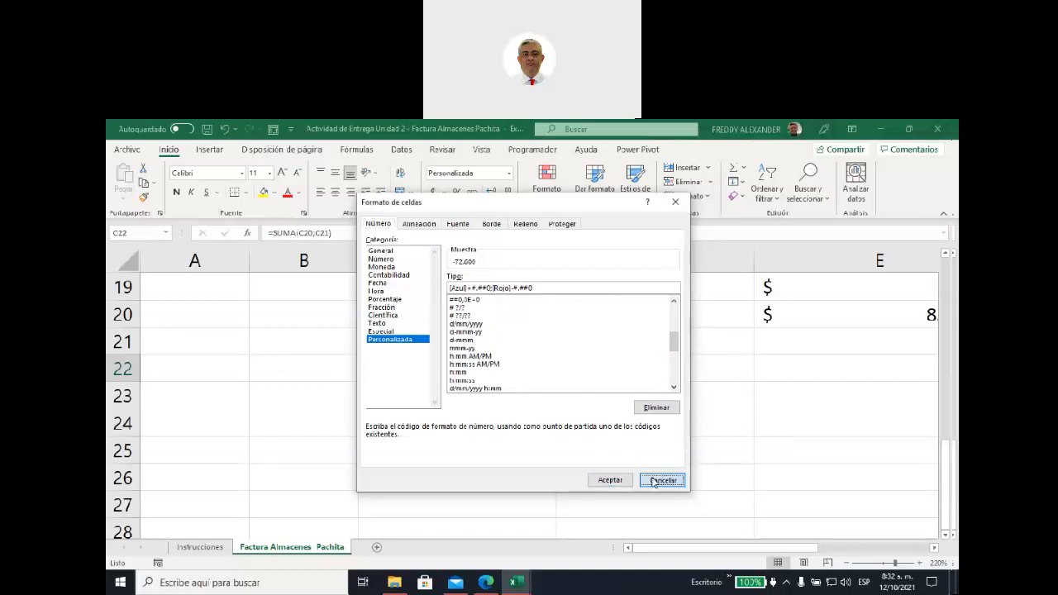
# - Enter the date 12/09/2021 in cell C25 and check the cell's number format
pyautogui.scroll(-1, 349, 430)
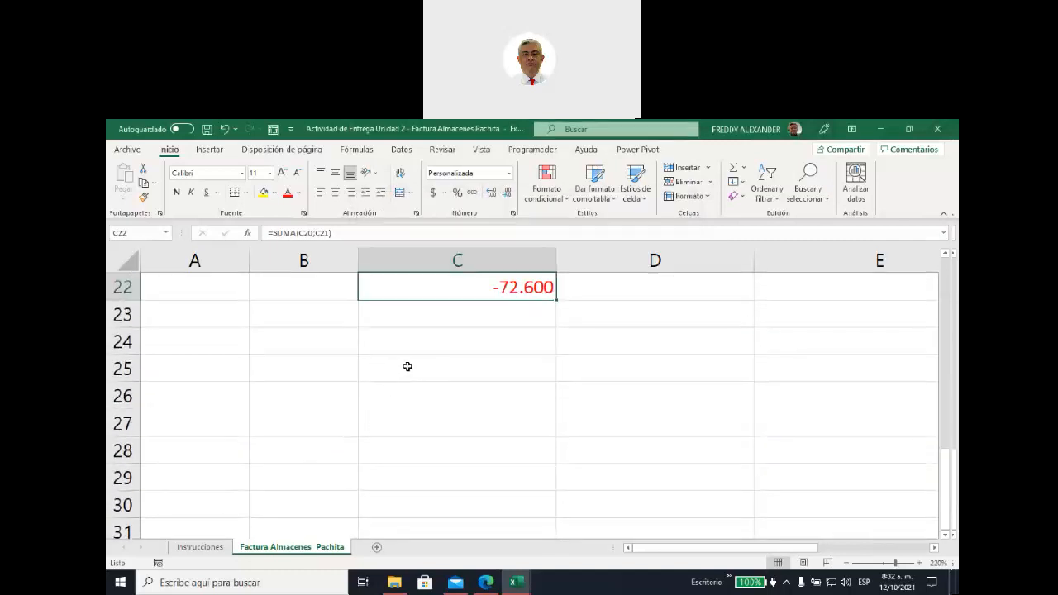
pyautogui.click(406, 367)
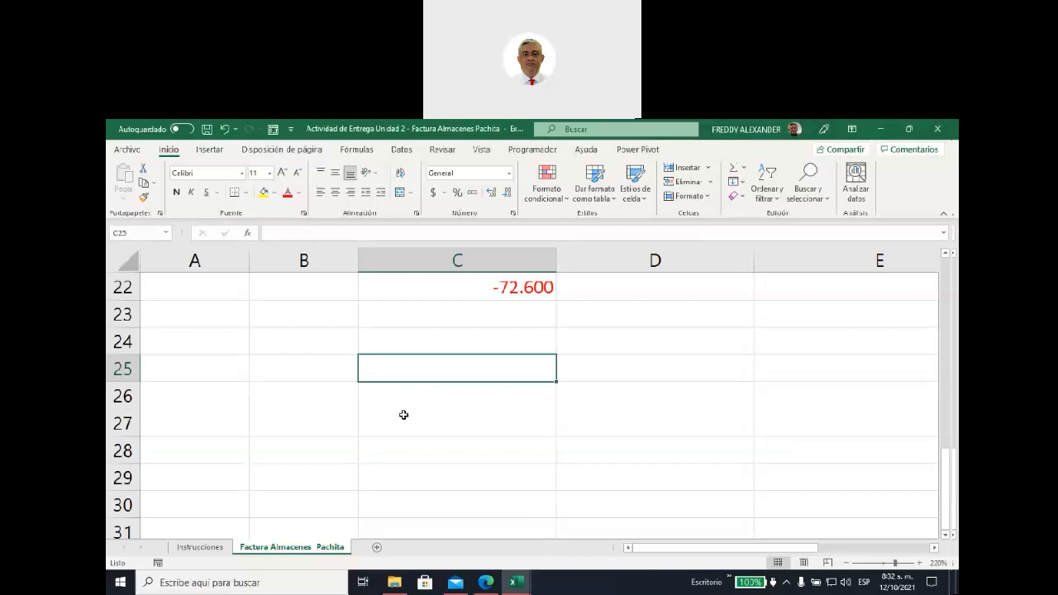
pyautogui.write('12/')
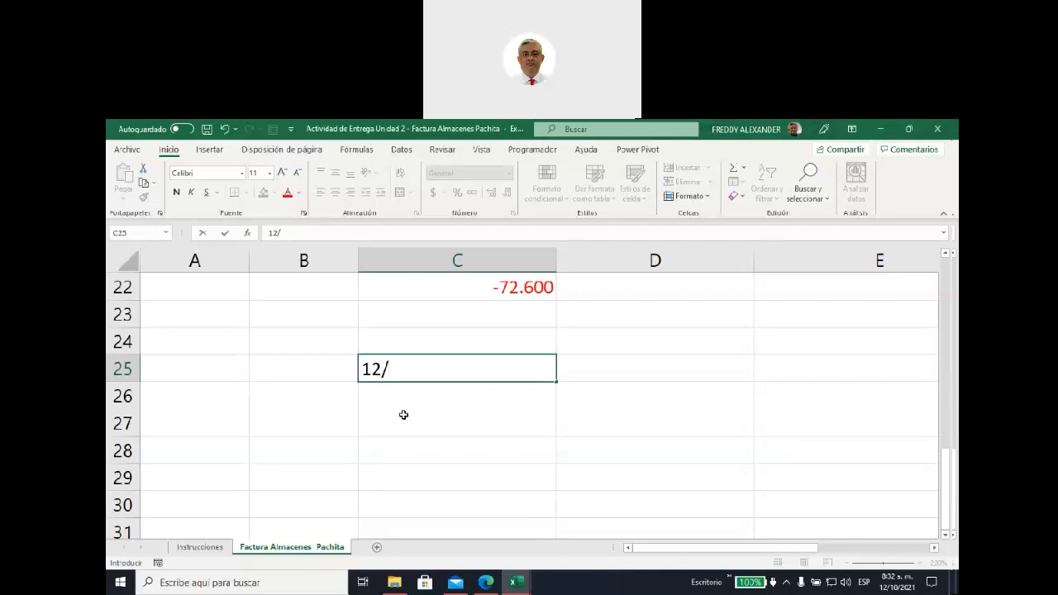
pyautogui.write('09/2021')
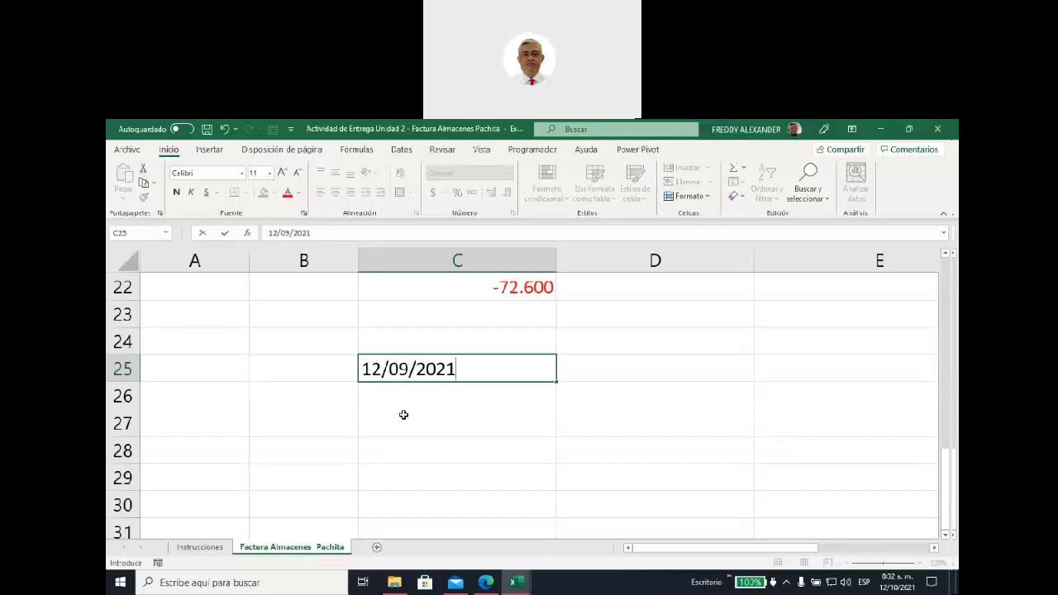
pyautogui.press('Return')
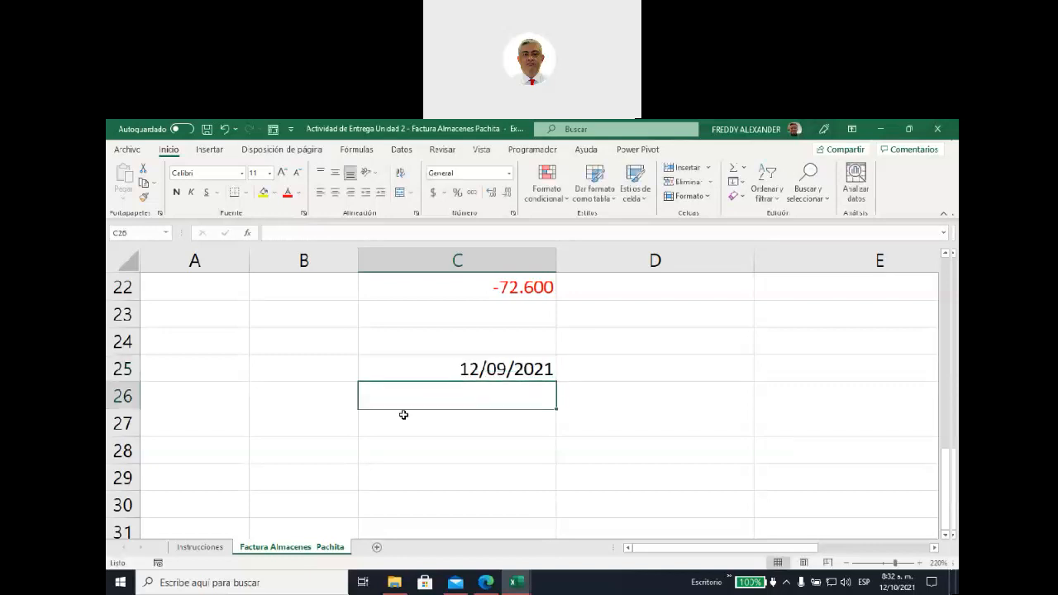
pyautogui.press('Up')
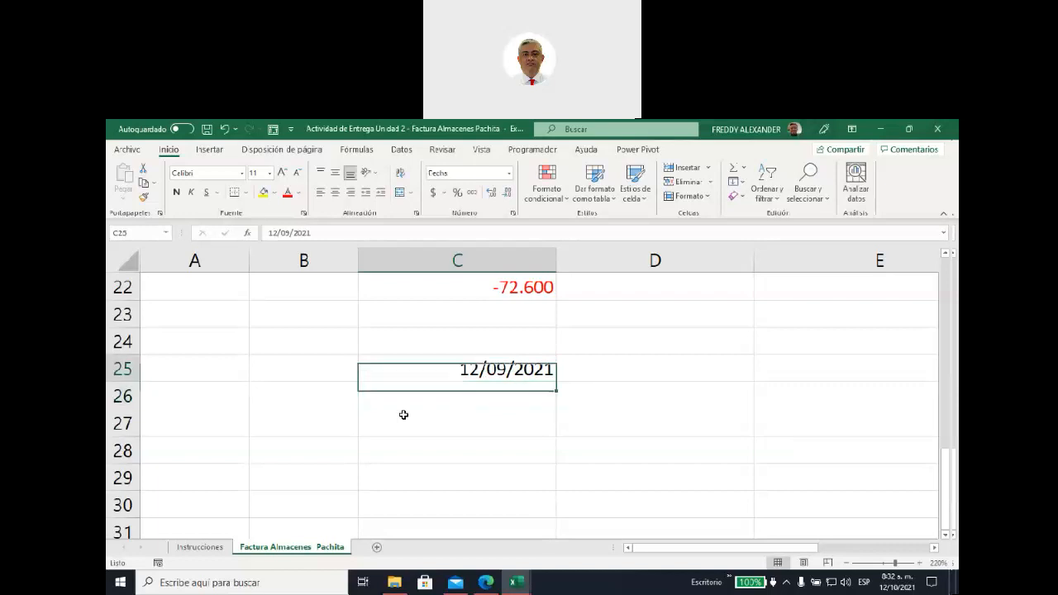
pyautogui.click(454, 173)
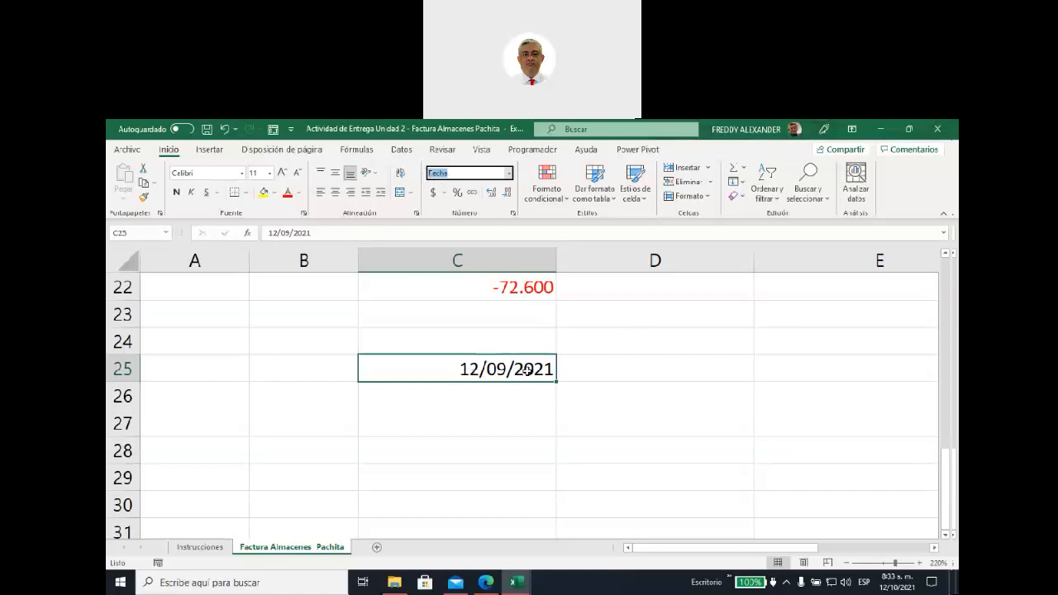
pyautogui.click(484, 370)
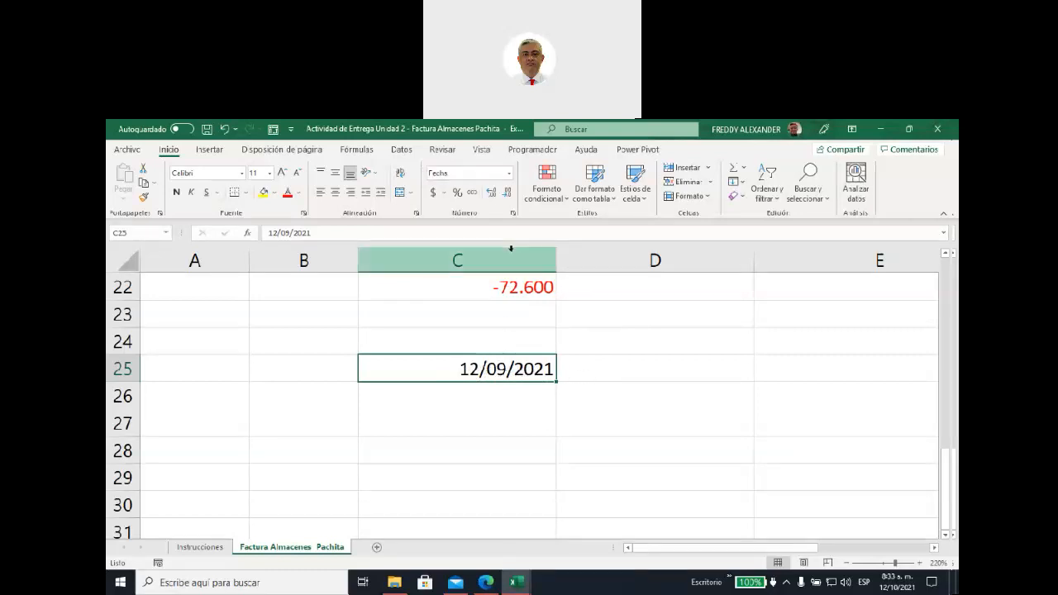
# - Preview the custom date format d-mmm-yy for cell C25, but apply d/mm/yyyy instead
pyautogui.click(513, 216)
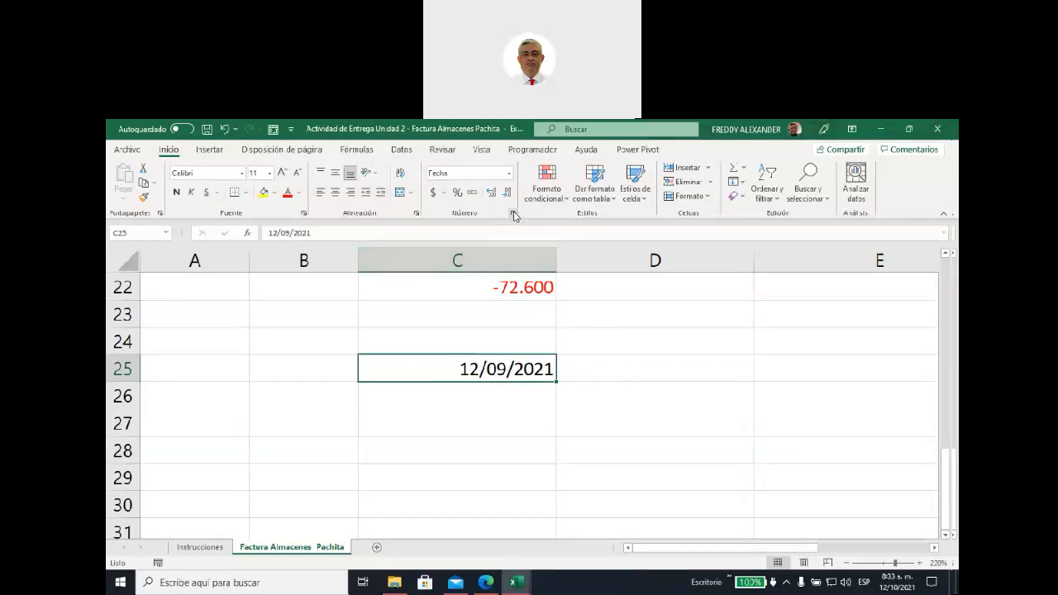
pyautogui.click(389, 339)
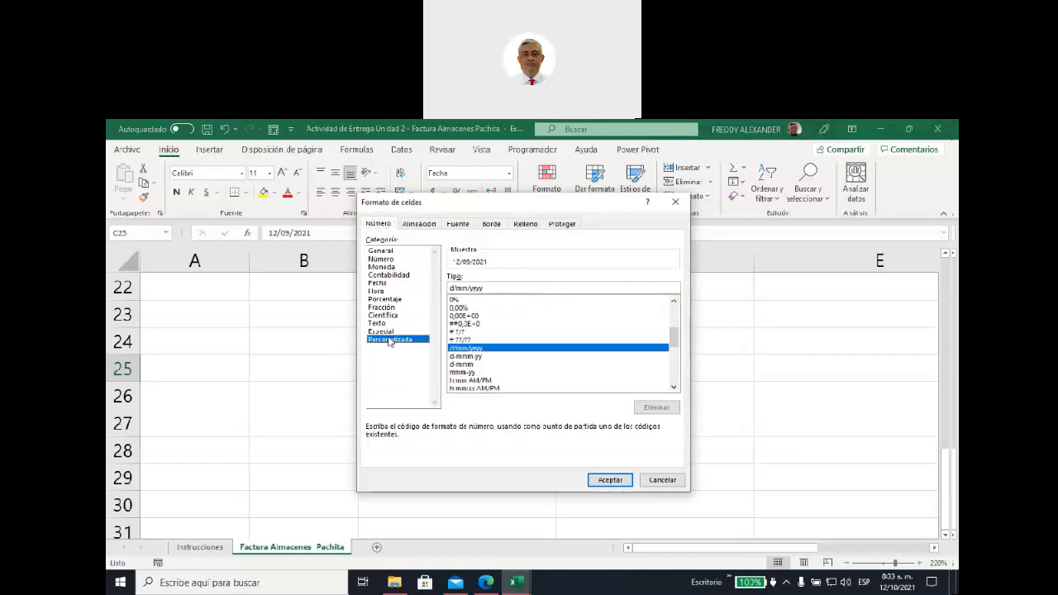
pyautogui.moveTo(558, 201); pyautogui.dragTo(572, 148)
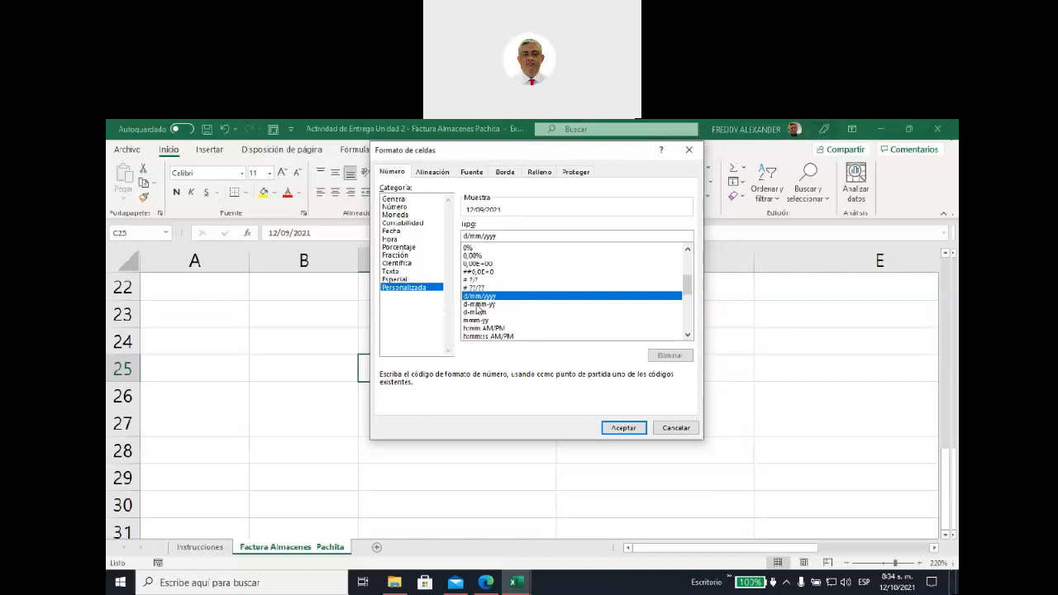
pyautogui.click(479, 305)
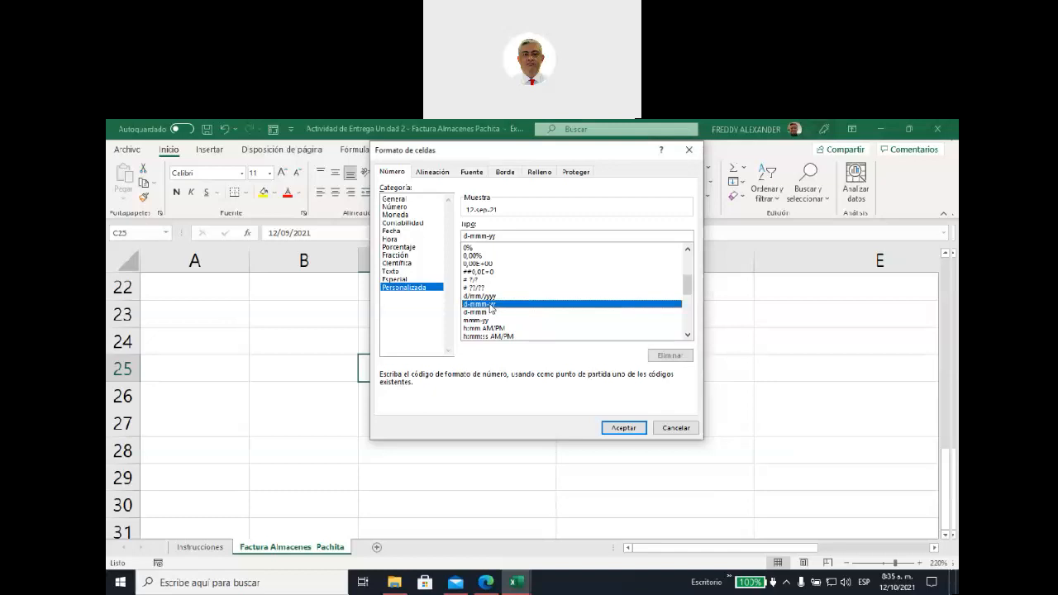
pyautogui.click(488, 296)
pyautogui.click(623, 429)
pyautogui.click(430, 411)
pyautogui.click(432, 372)
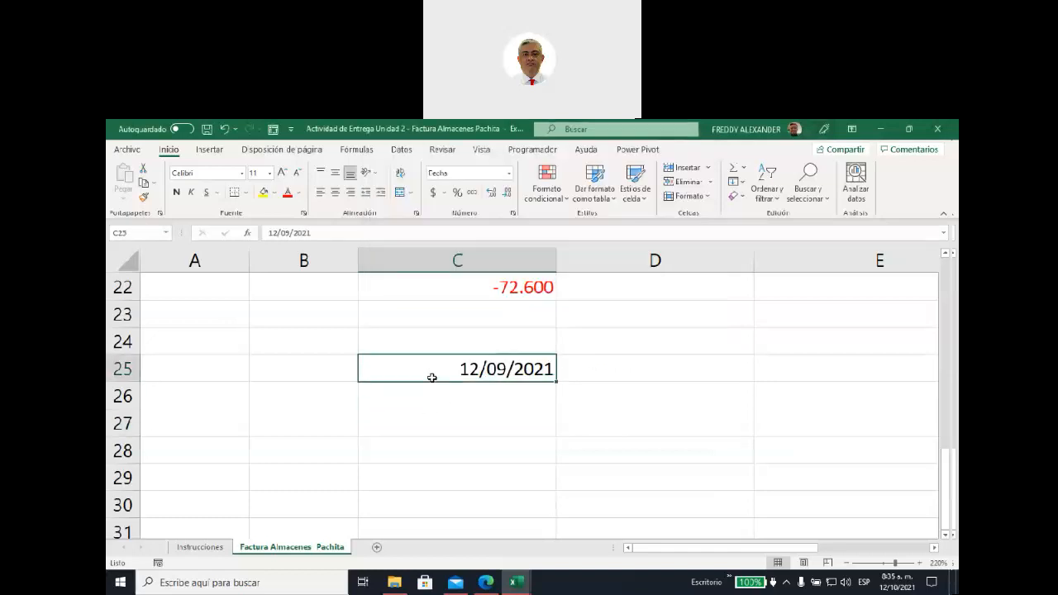
# - Apply the custom date format d/mmm/yyyy to cell C25 to show an abbreviated month name
pyautogui.click(513, 214)
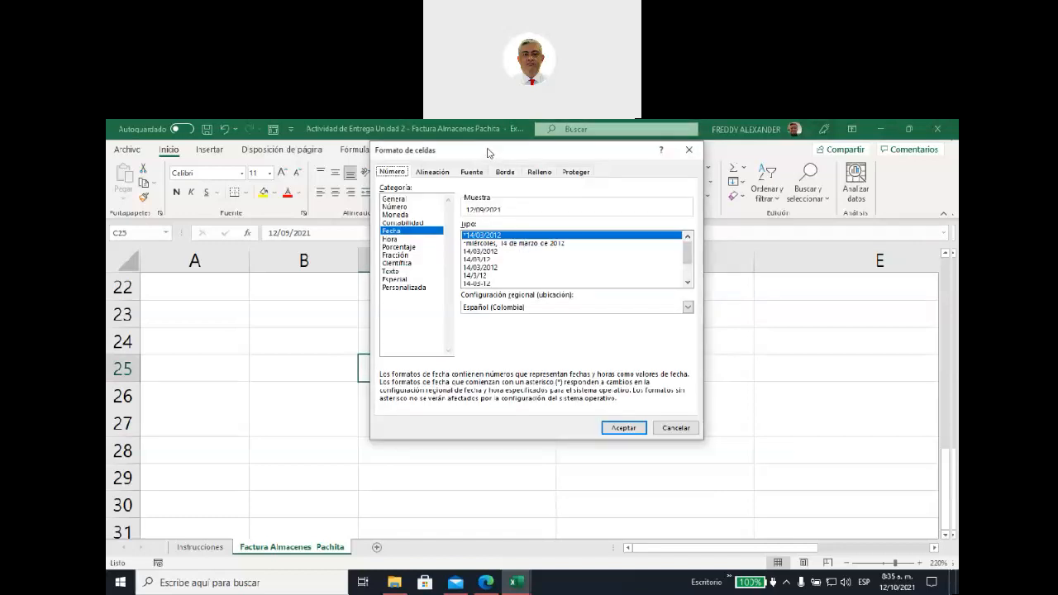
pyautogui.moveTo(487, 153); pyautogui.dragTo(612, 177)
pyautogui.click(525, 312)
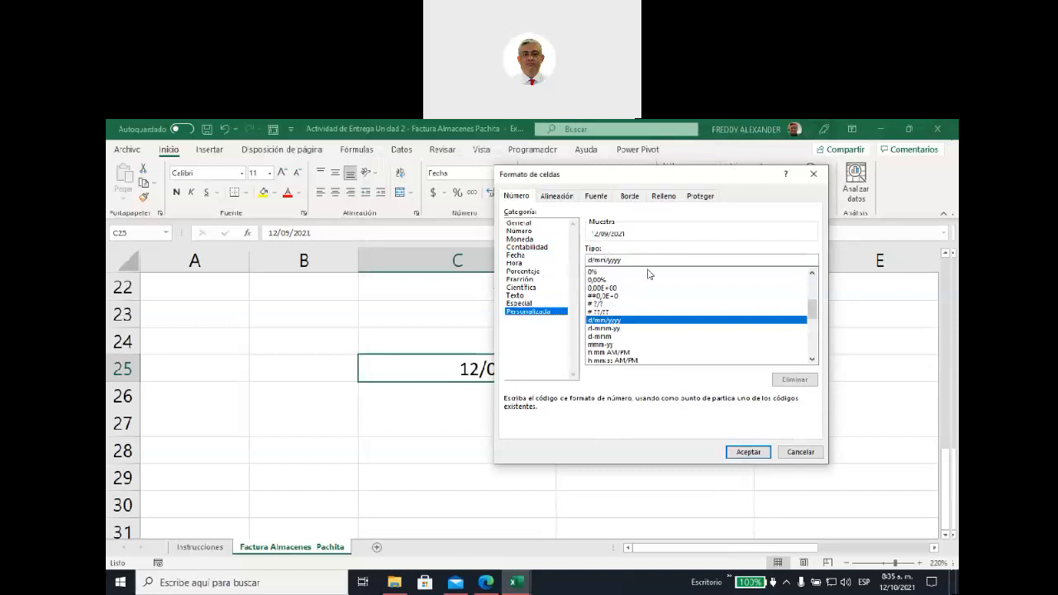
pyautogui.write('m')
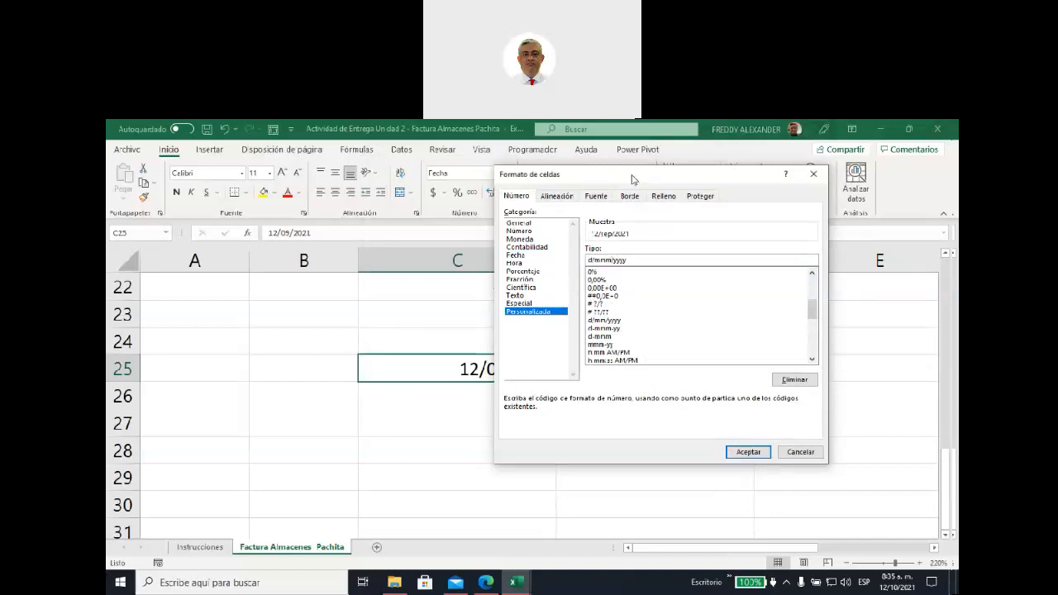
pyautogui.moveTo(632, 179); pyautogui.dragTo(702, 181)
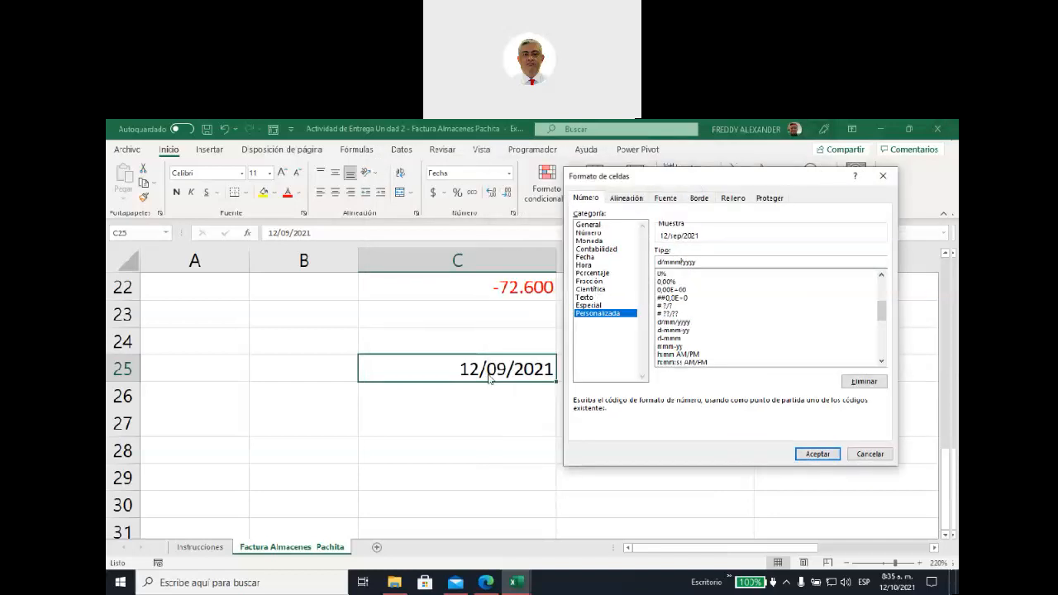
pyautogui.click(815, 455)
pyautogui.click(485, 400)
pyautogui.click(485, 380)
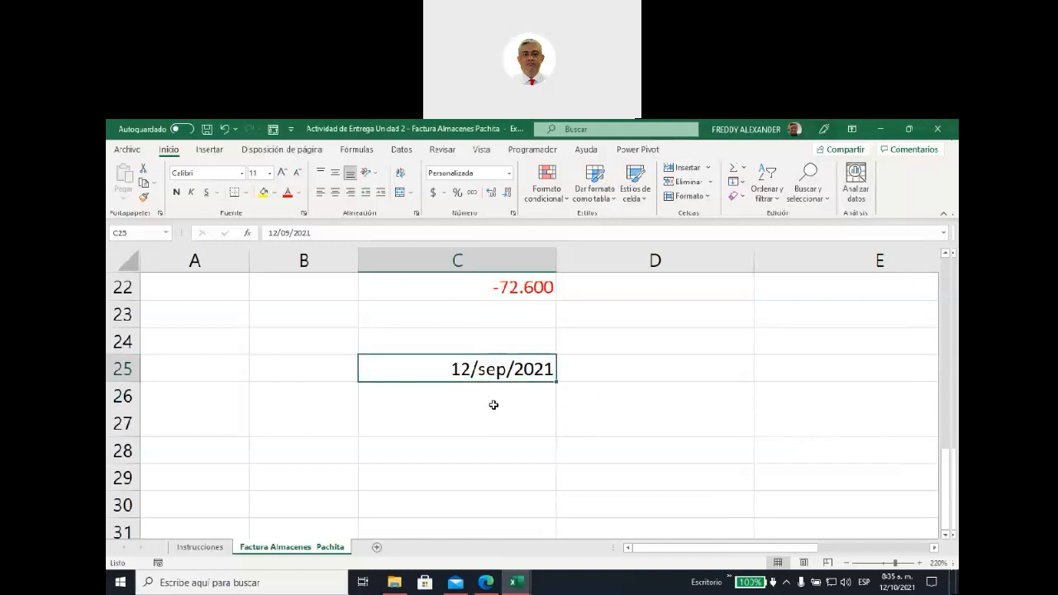
# - Apply the custom date format d/mmmm/yyyy to cell C25 to spell out the full month name
pyautogui.click(514, 214)
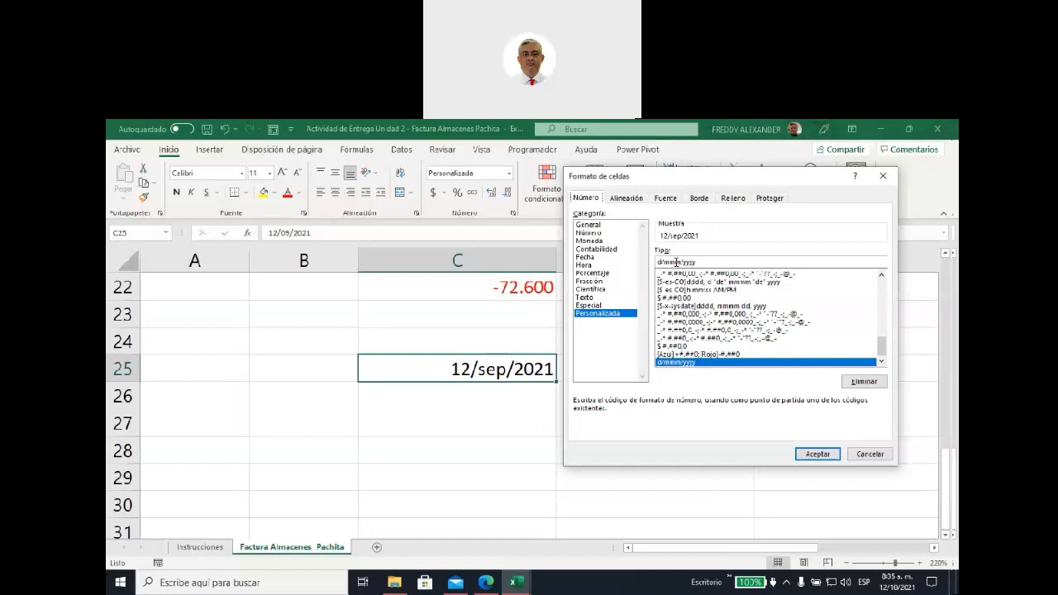
pyautogui.write('m')
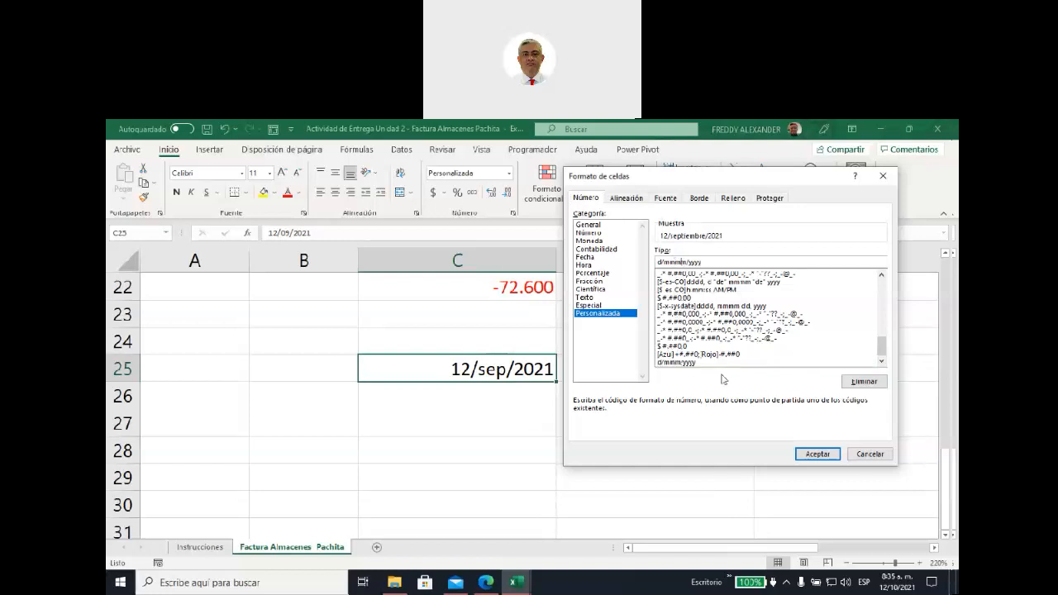
pyautogui.click(809, 456)
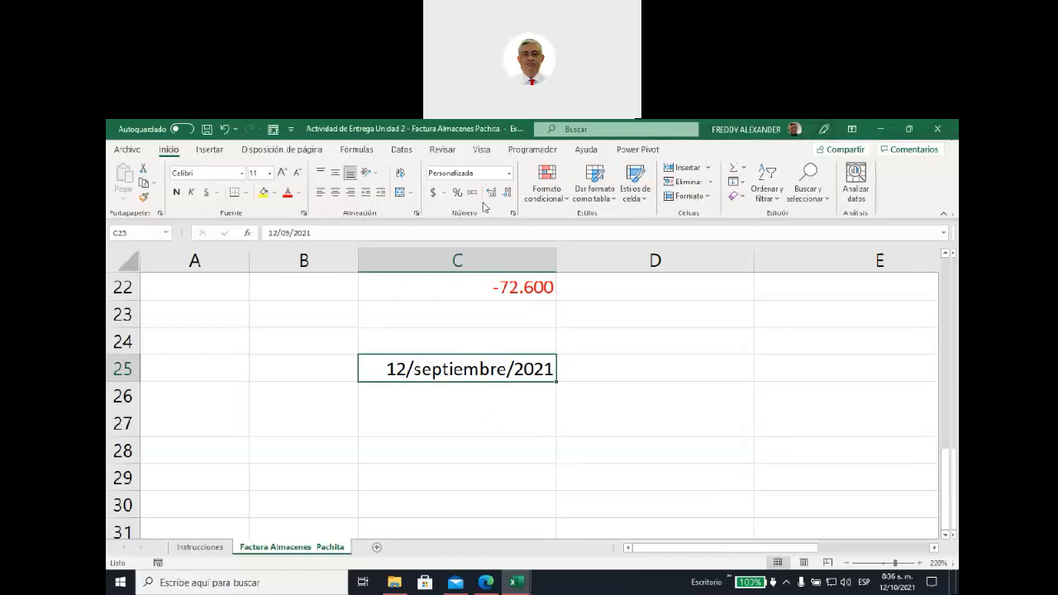
# - Open the cell format settings for C25 and preview the custom time formats h:mm AM/PM and h:mm:ss AM/PM
pyautogui.click(512, 214)
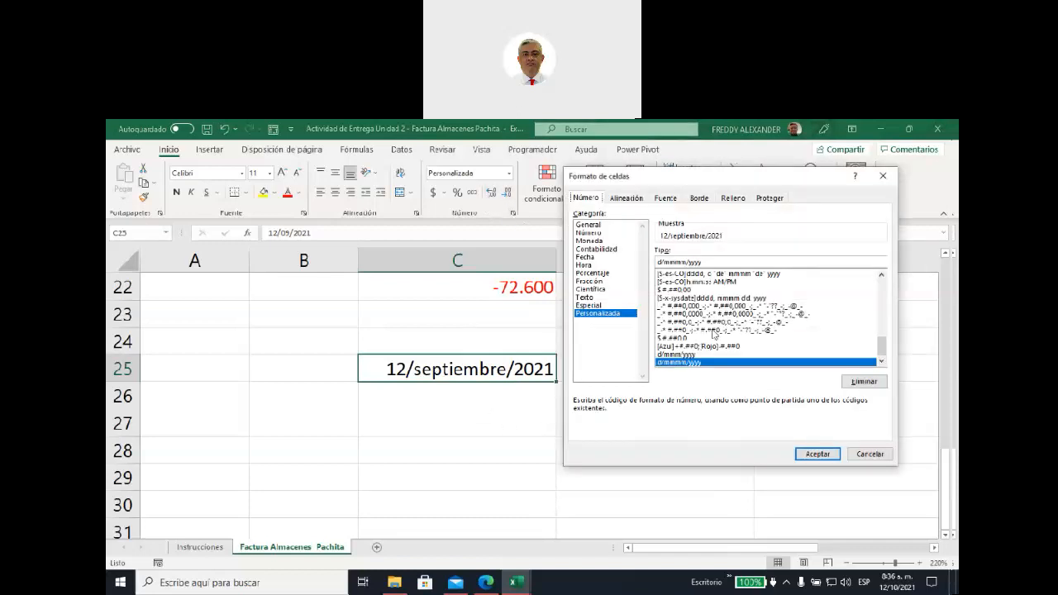
pyautogui.moveTo(702, 184); pyautogui.dragTo(542, 211)
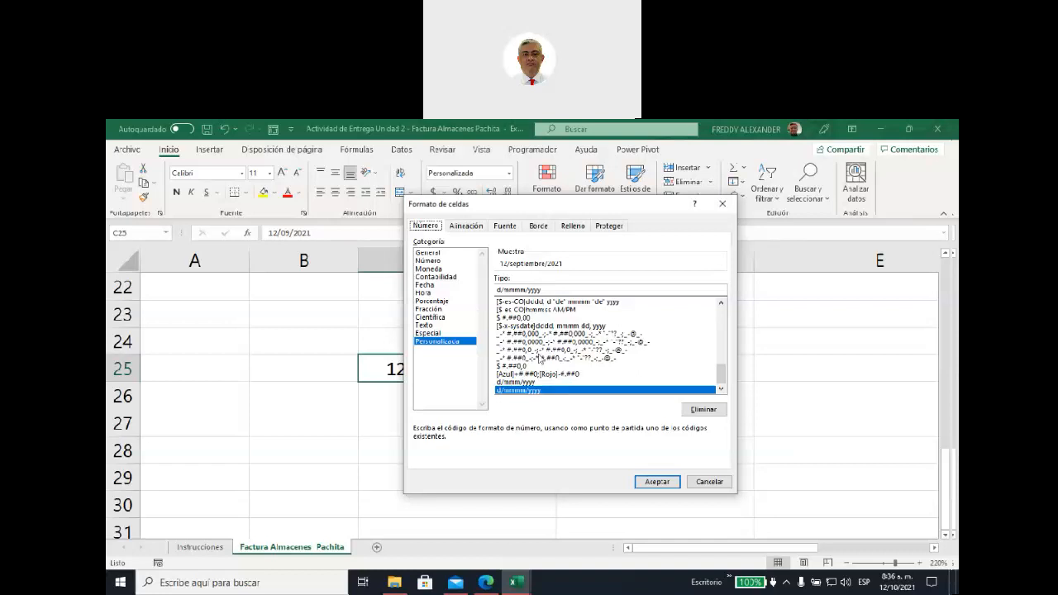
pyautogui.scroll(6, 540, 359)
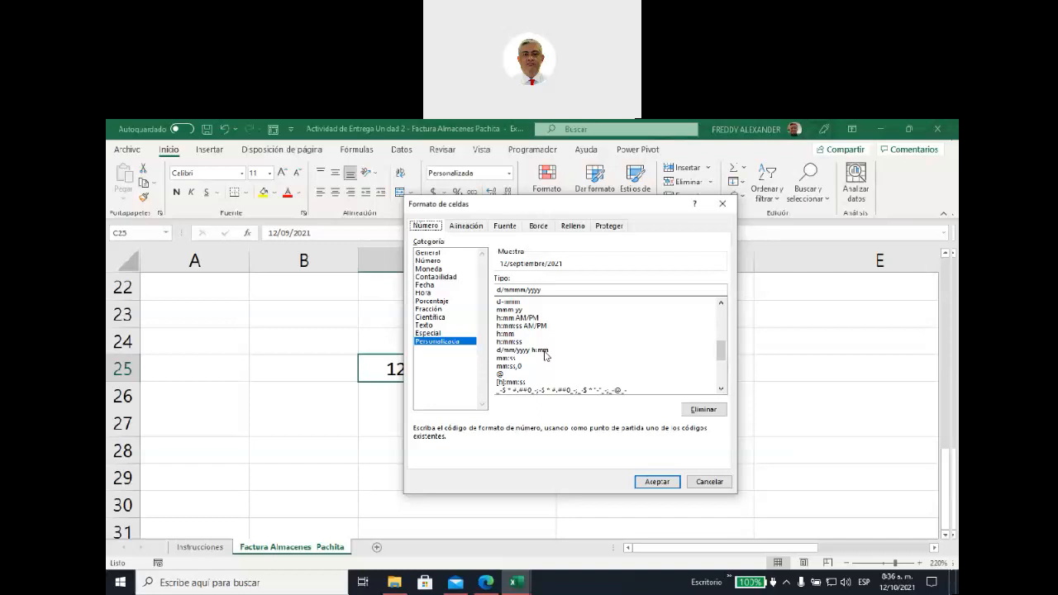
pyautogui.click(515, 318)
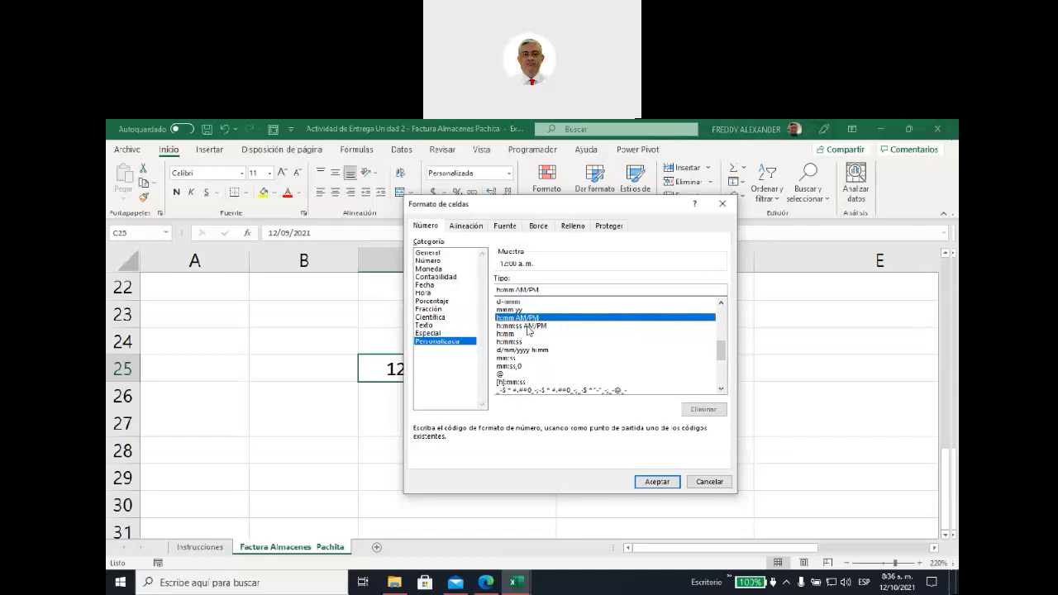
pyautogui.click(527, 327)
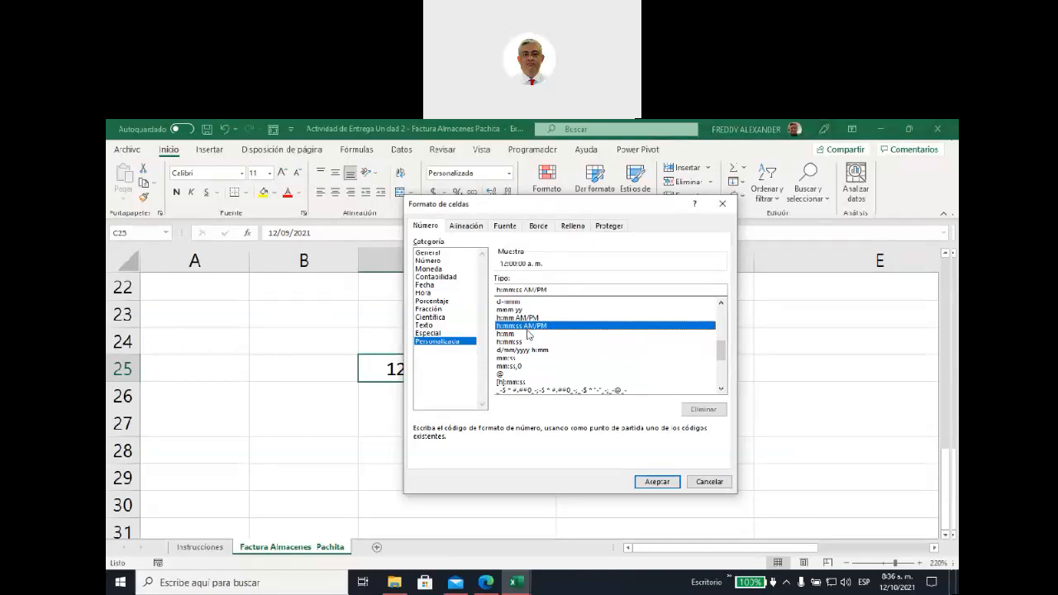
# - Base C25's custom format on d/mm/yyyy h:mm and edit the code to d/mmmm/yyyy h:mm:ss
pyautogui.click(530, 351)
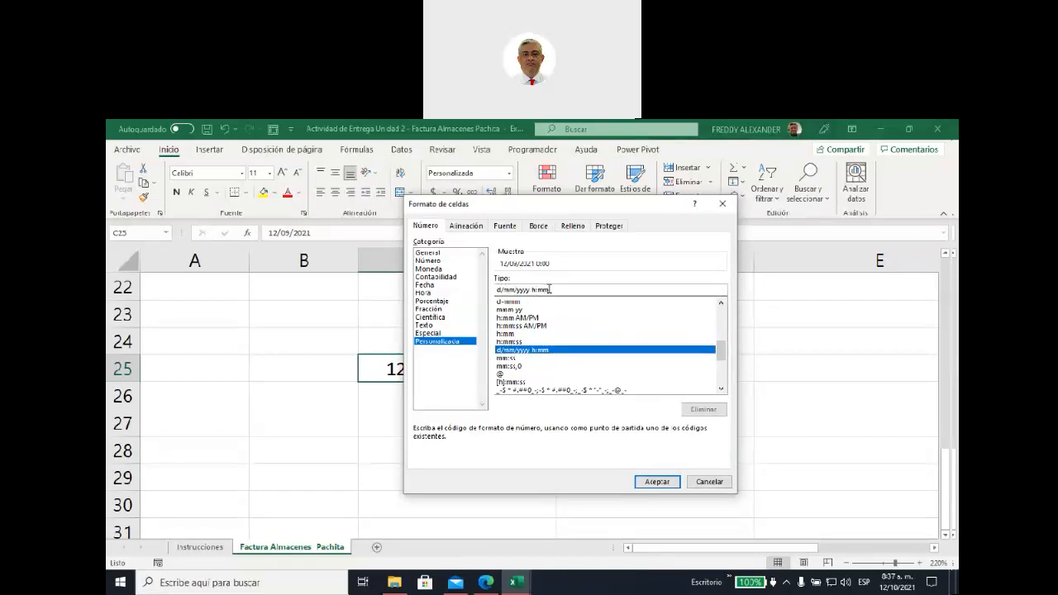
pyautogui.click(550, 289)
pyautogui.write(':')
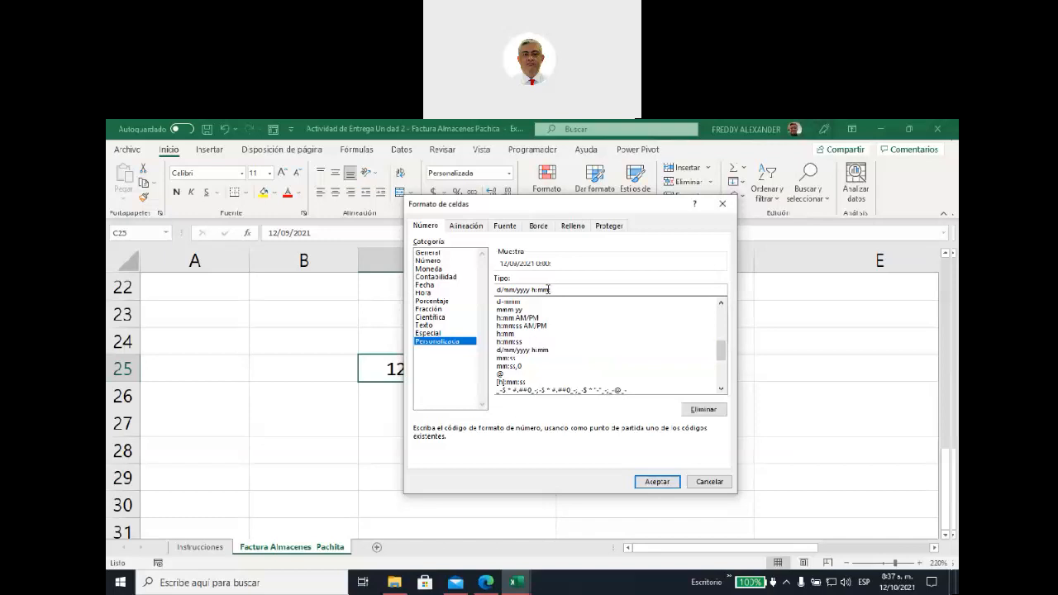
pyautogui.write('ss')
pyautogui.write('mmm')
pyautogui.press('BackSpace')
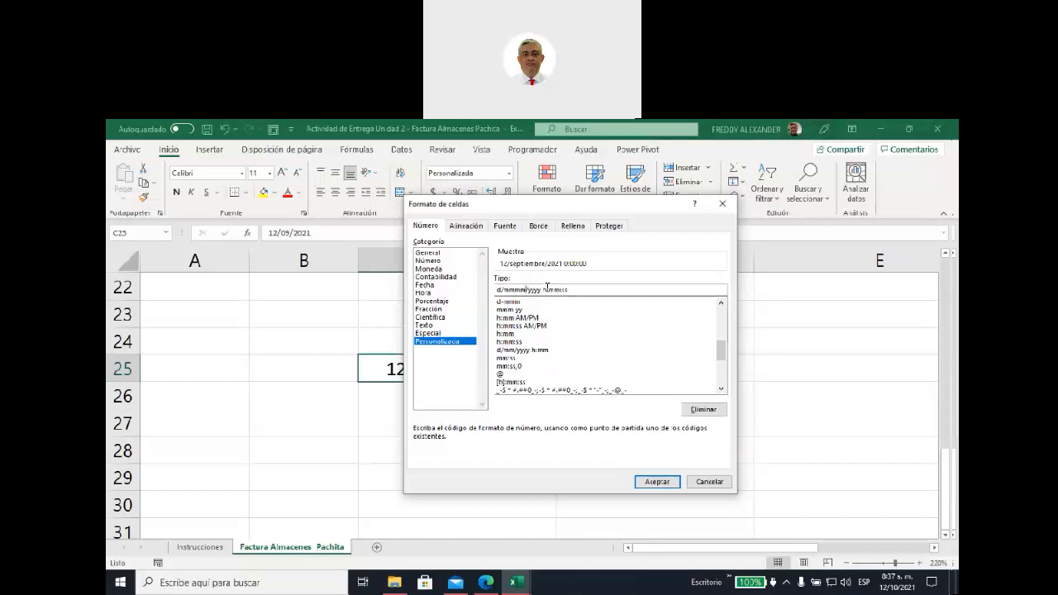
# - Set the custom number format code of cell C25 to d/mmmm/yyyy hh:mm:ss AM/PM
pyautogui.click(551, 290)
pyautogui.write('h')
pyautogui.moveTo(573, 289); pyautogui.dragTo(475, 280)
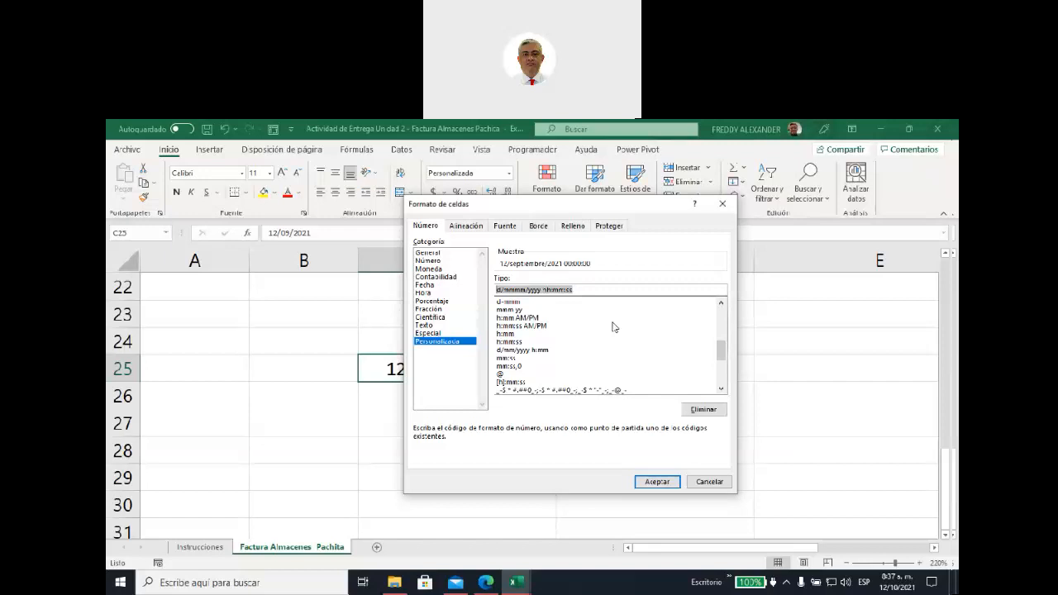
pyautogui.scroll(1, 573, 341)
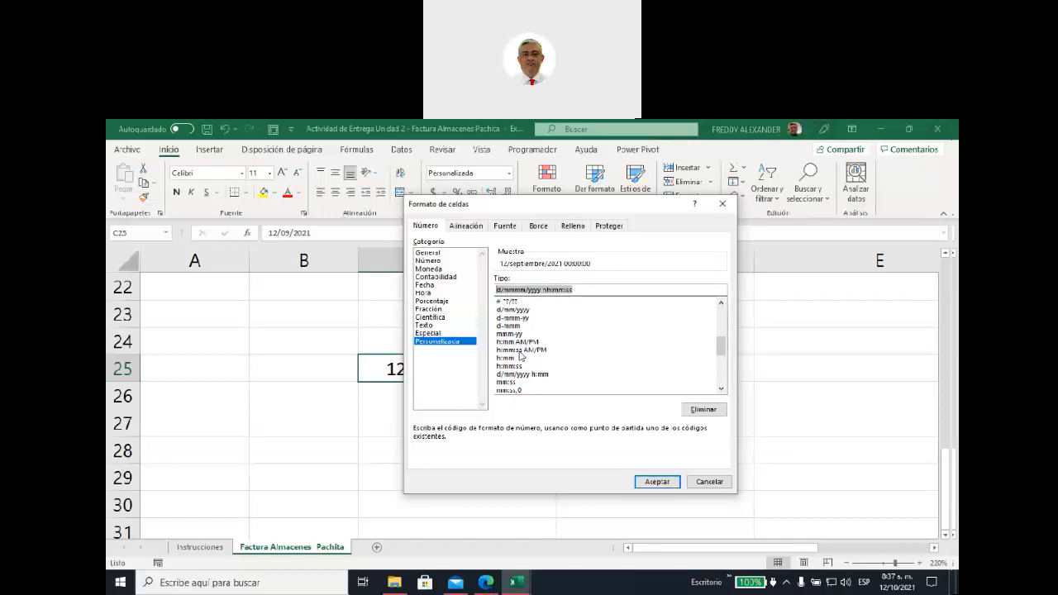
pyautogui.click(574, 291)
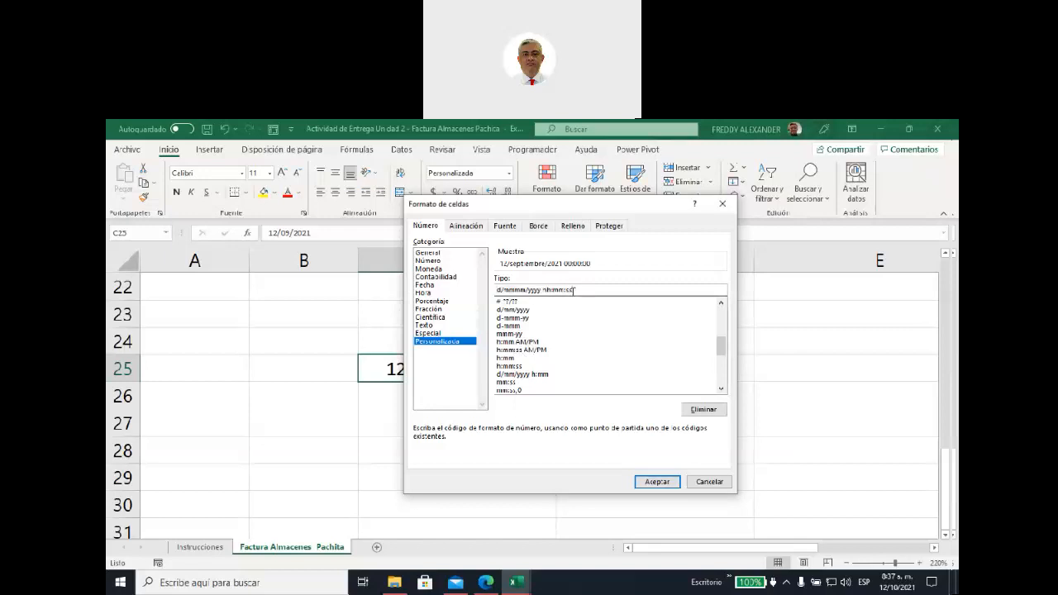
pyautogui.write('AM/PM')
# - Review the list of custom format codes, apply the date-time format to C25, and widen column C to fit the value
pyautogui.scroll(-3, 584, 349)
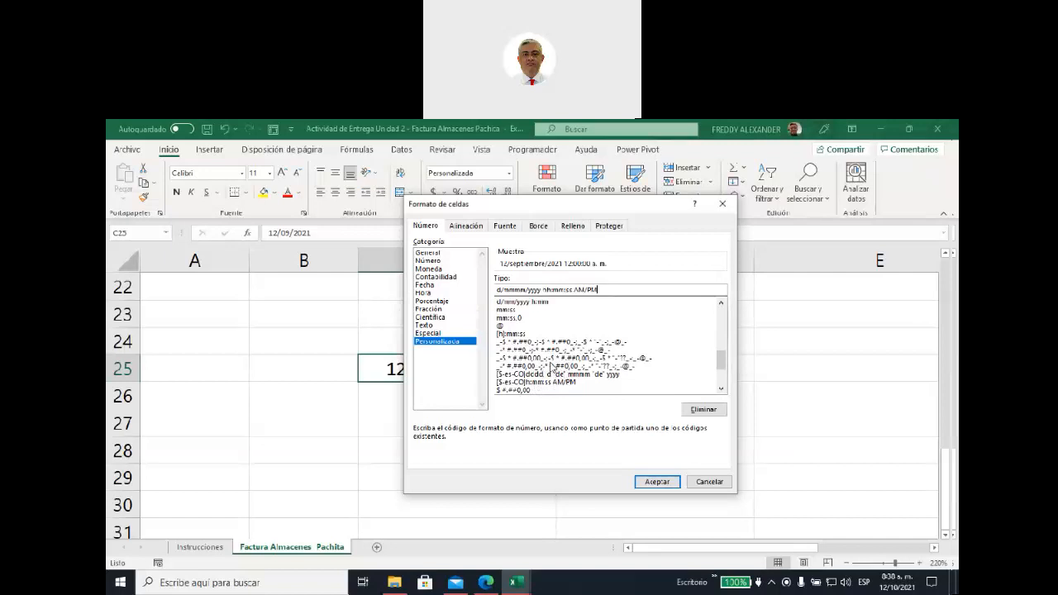
pyautogui.scroll(-3, 552, 368)
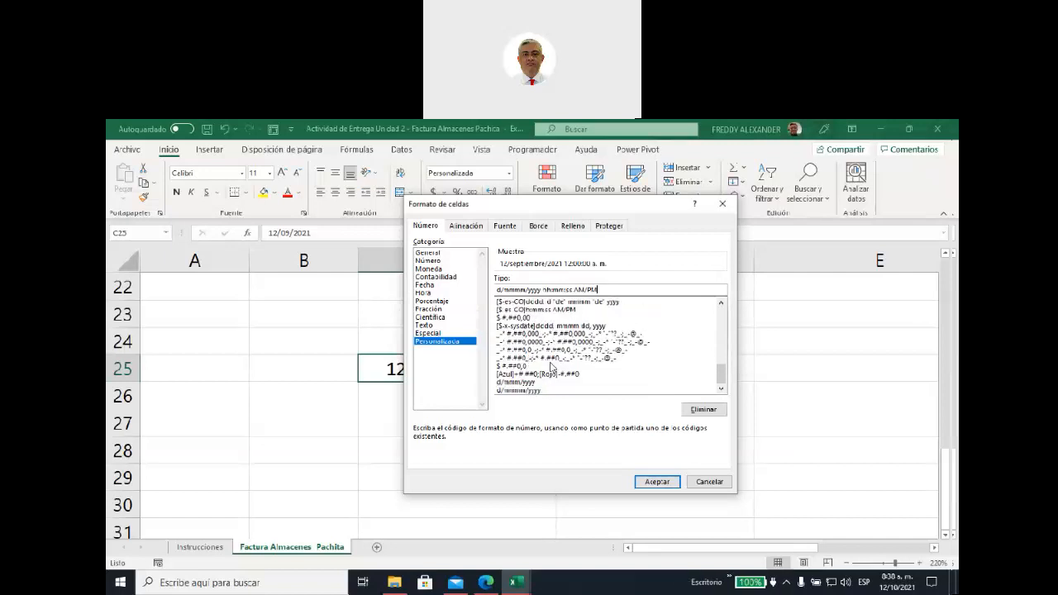
pyautogui.scroll(5, 552, 366)
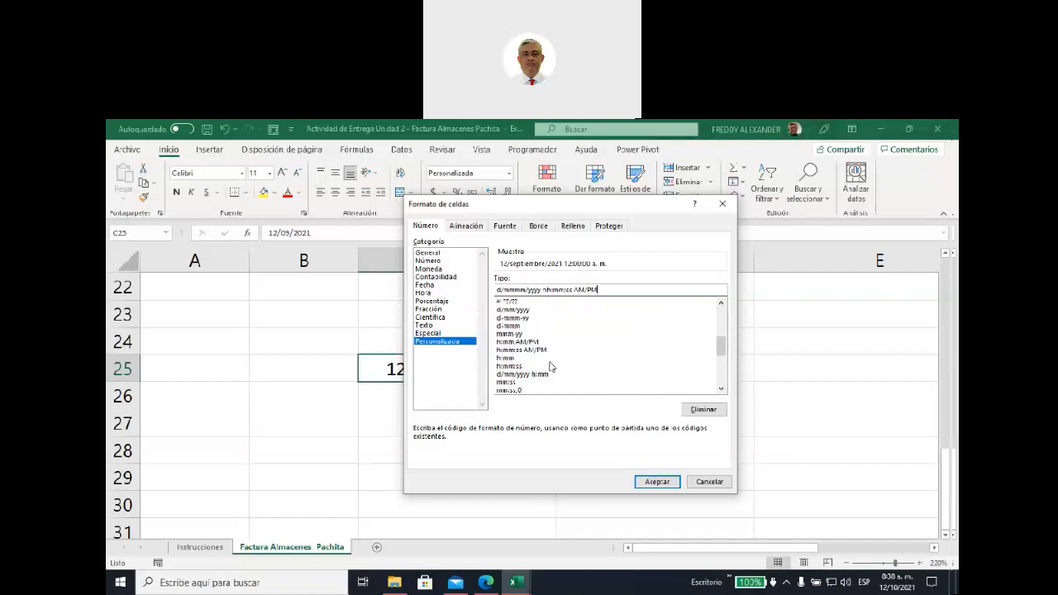
pyautogui.scroll(1, 551, 366)
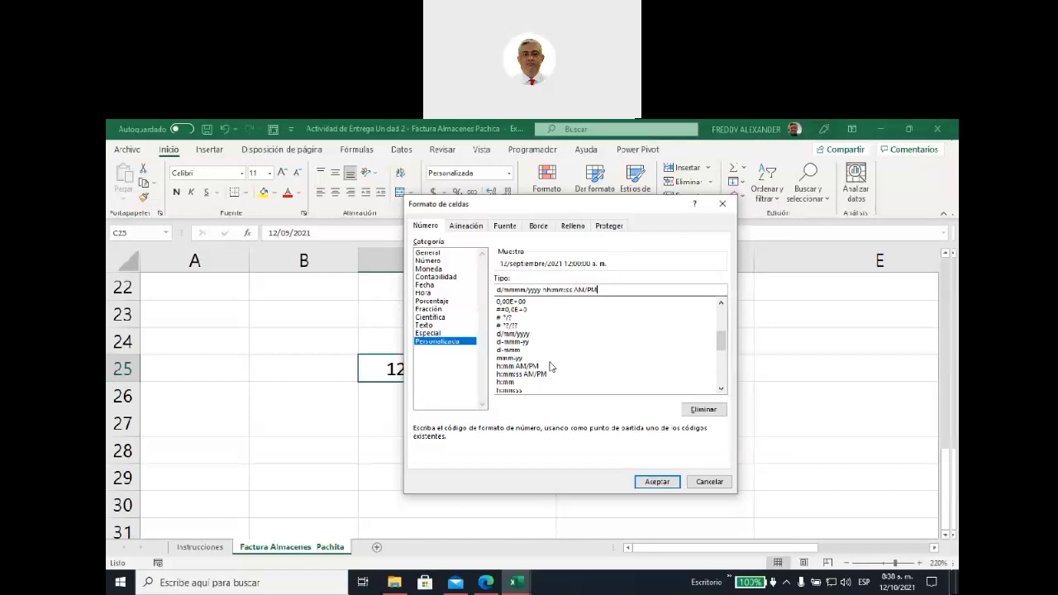
pyautogui.scroll(8, 552, 367)
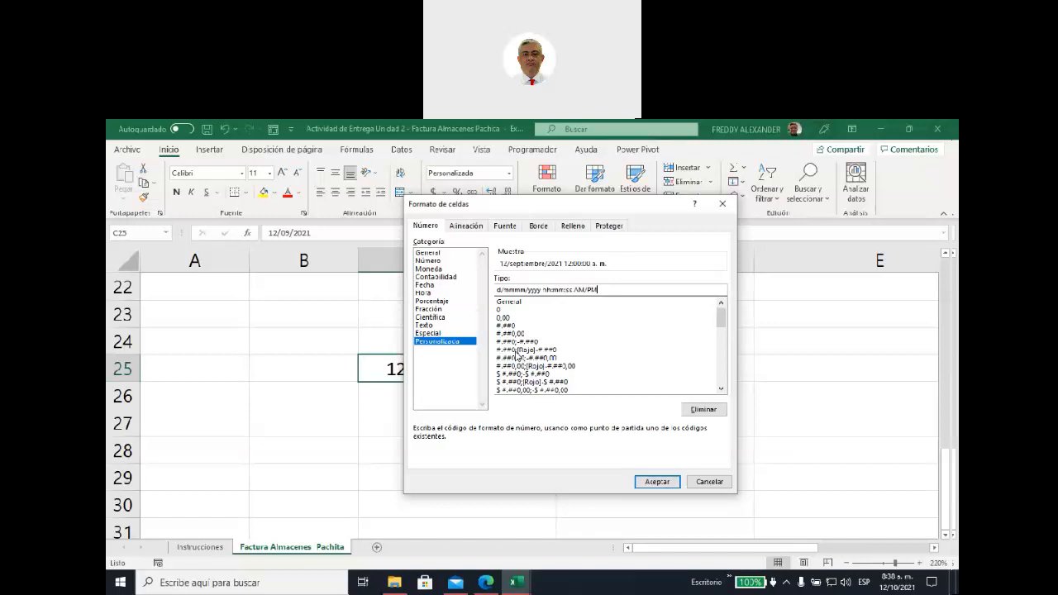
pyautogui.moveTo(722, 319); pyautogui.dragTo(726, 384)
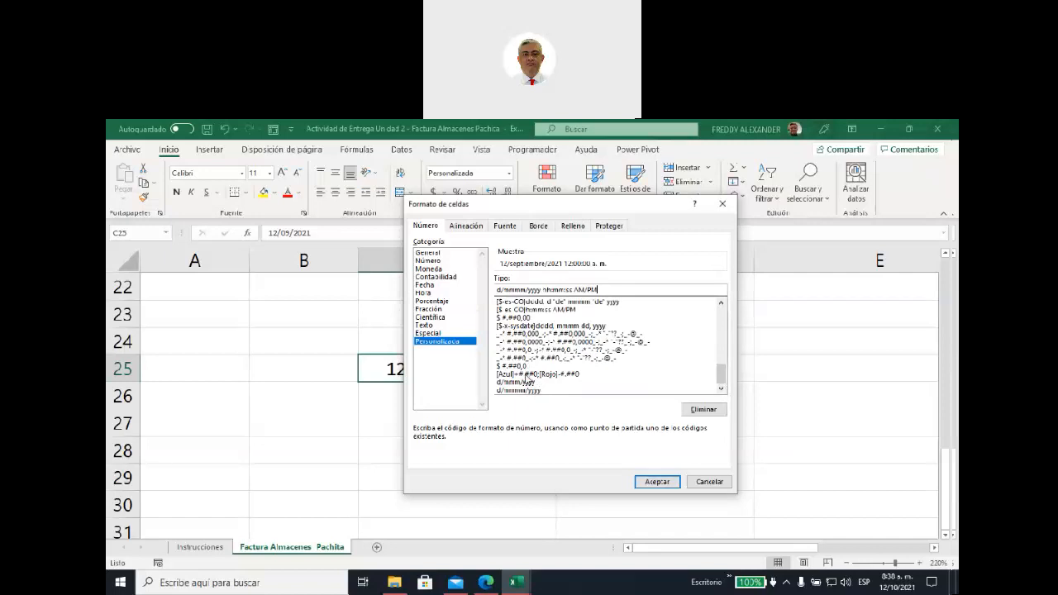
pyautogui.click(653, 485)
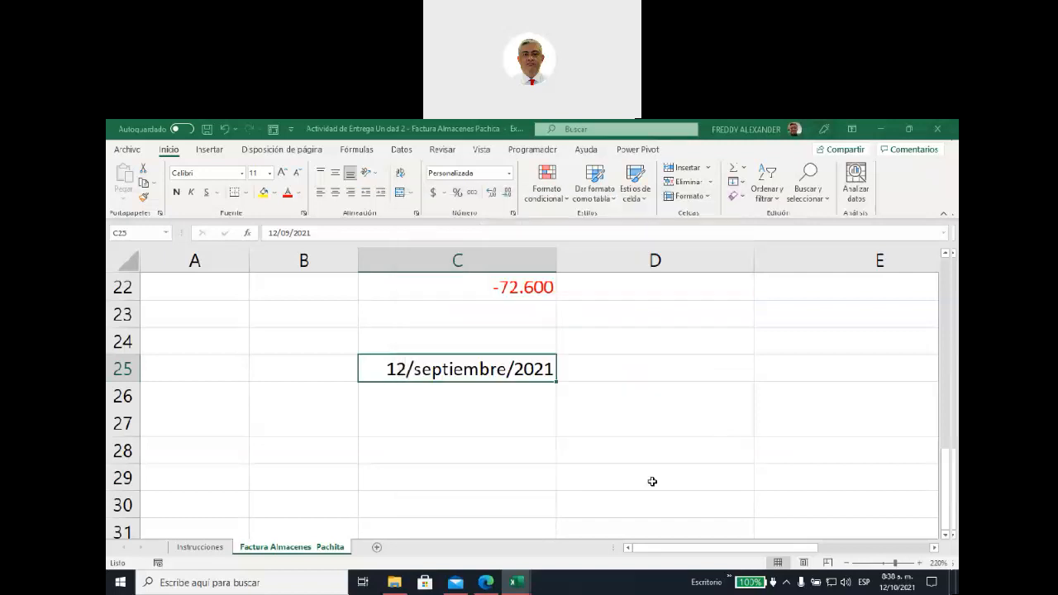
pyautogui.moveTo(557, 260); pyautogui.dragTo(717, 259)
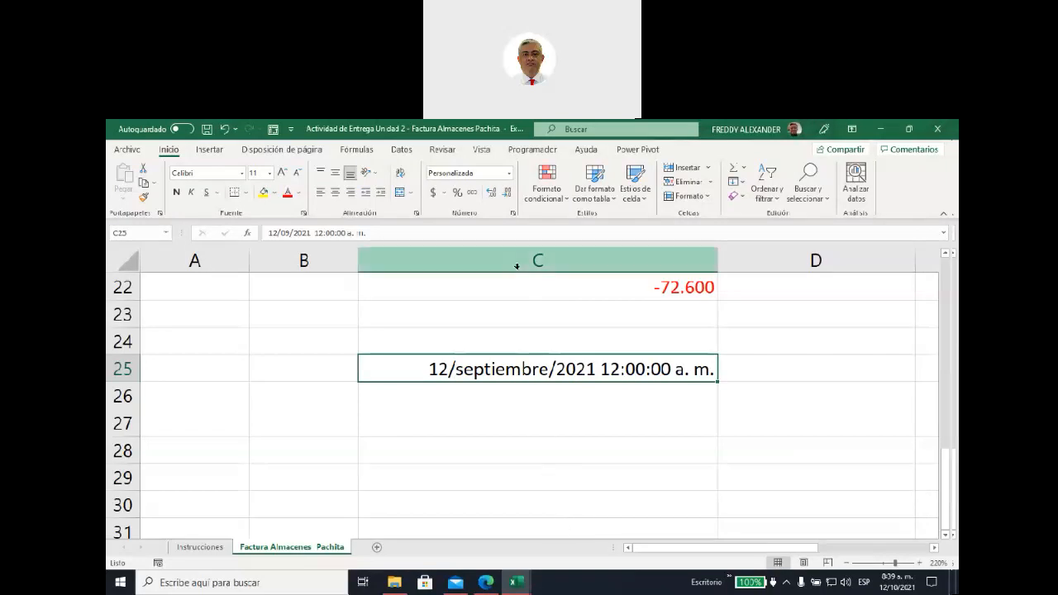
# - Review the number formats available for the date in C25, including Científica and Texto, without applying any
pyautogui.click(510, 174)
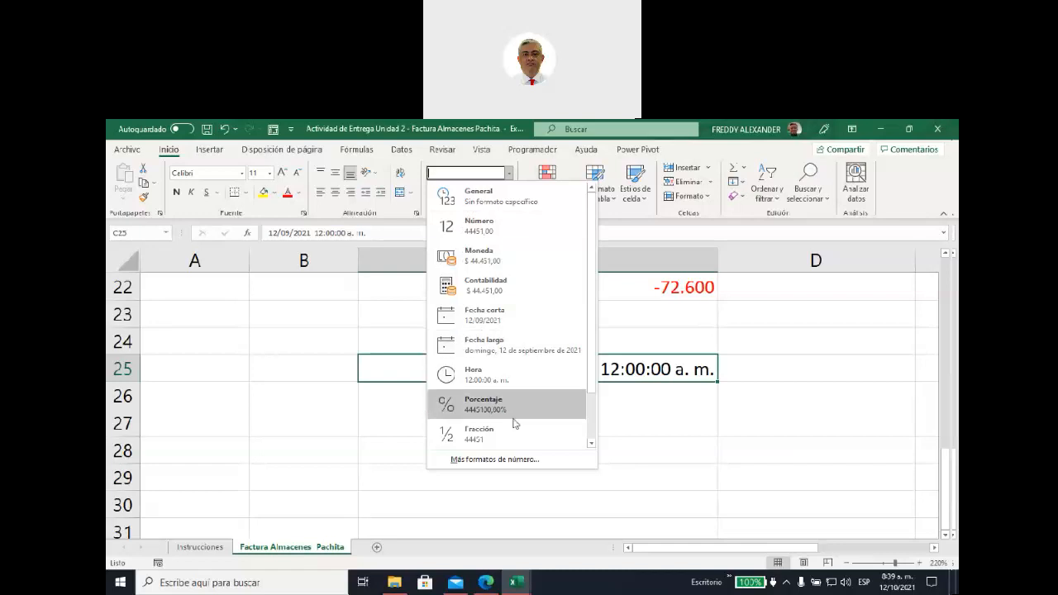
pyautogui.click(590, 434)
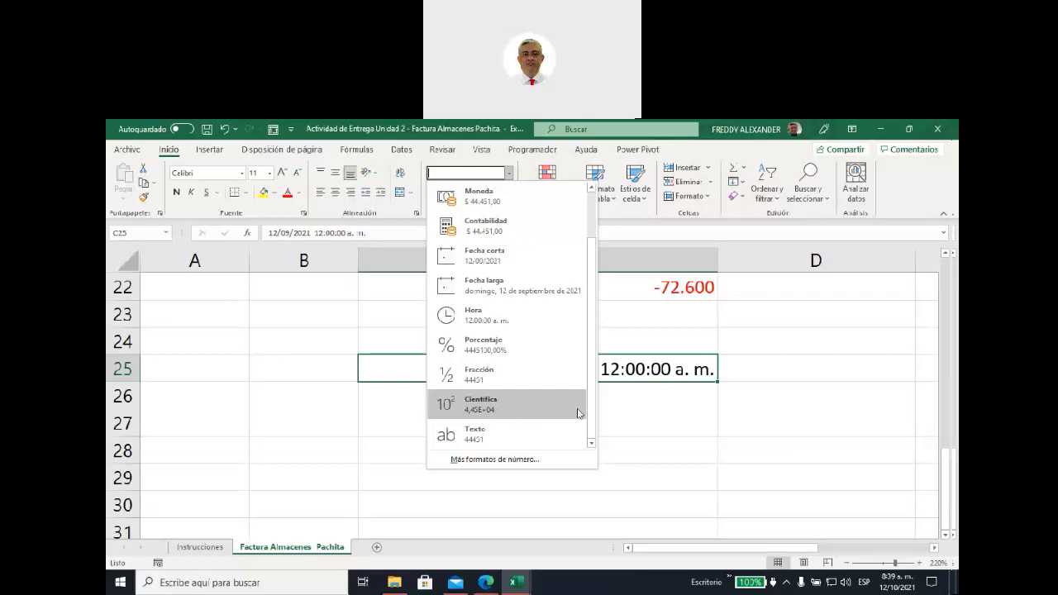
pyautogui.click(646, 446)
pyautogui.click(517, 443)
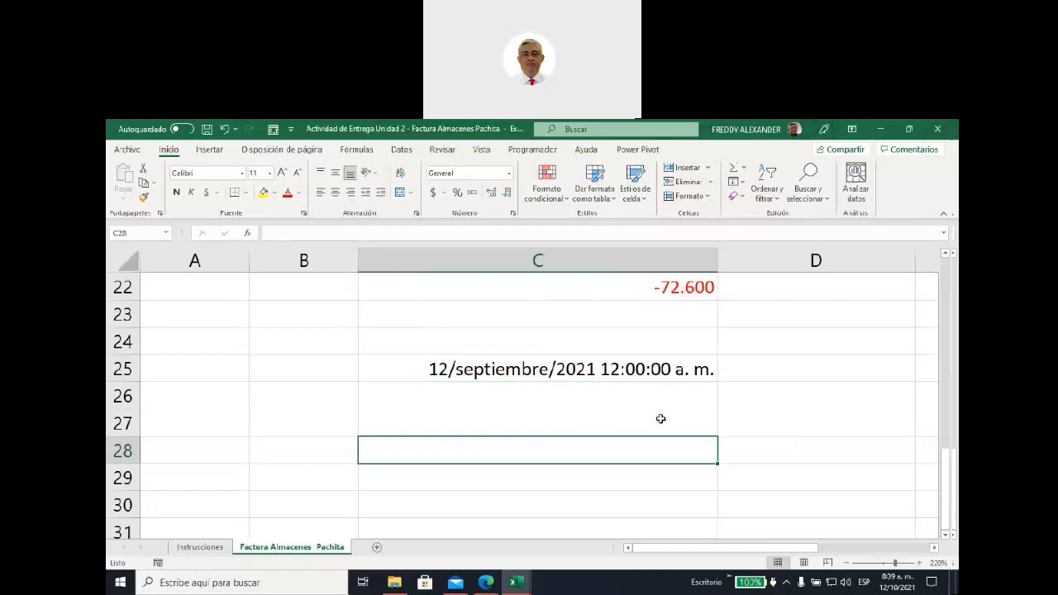
pyautogui.click(916, 190)
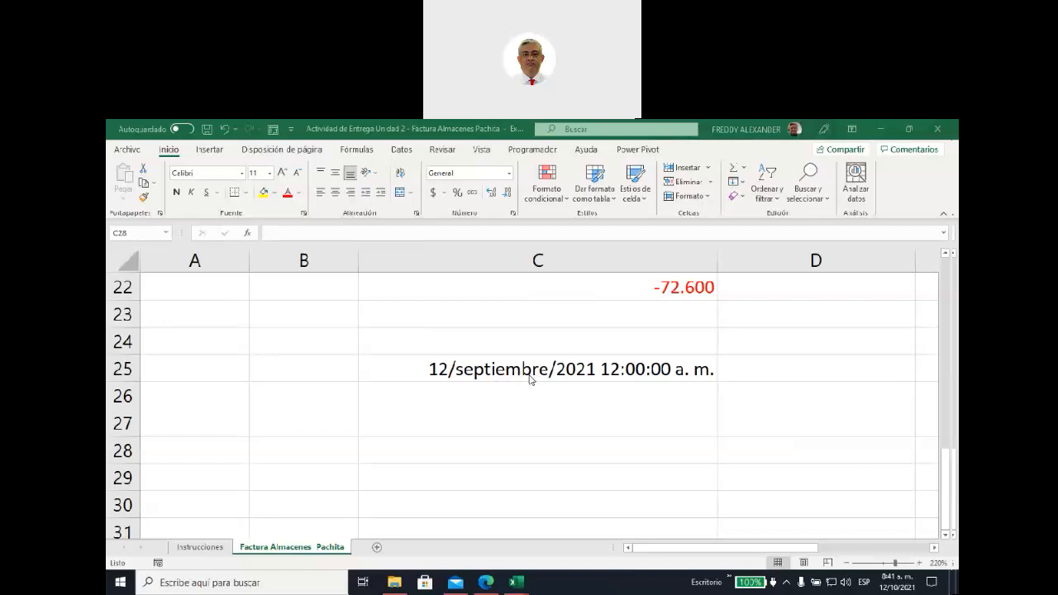
# - Enter the formula =MES(C25) in cell C27 to extract the month from the date
pyautogui.click(494, 423)
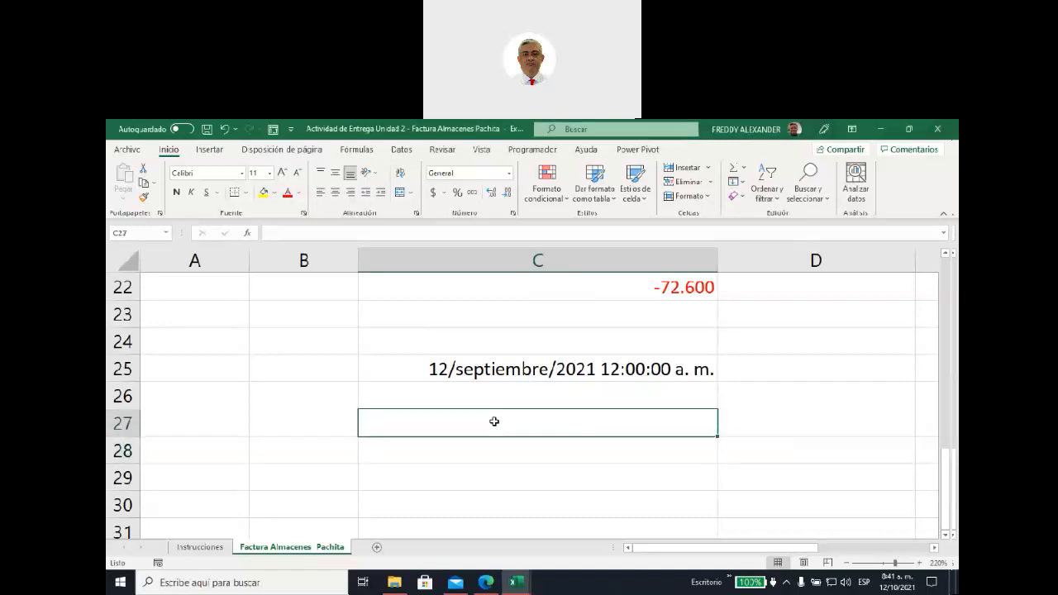
pyautogui.write('=')
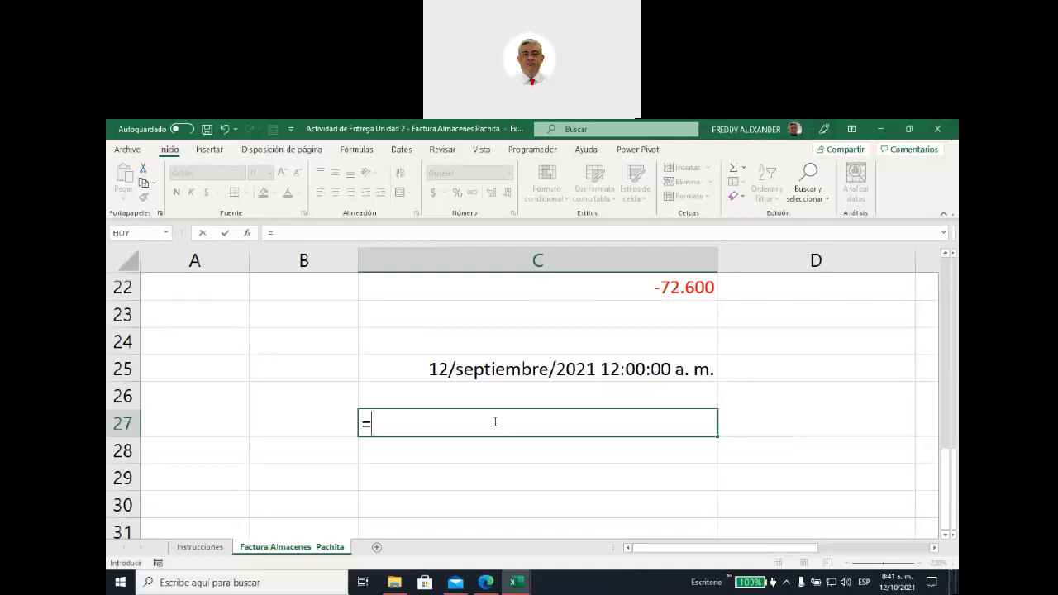
pyautogui.write('mes')
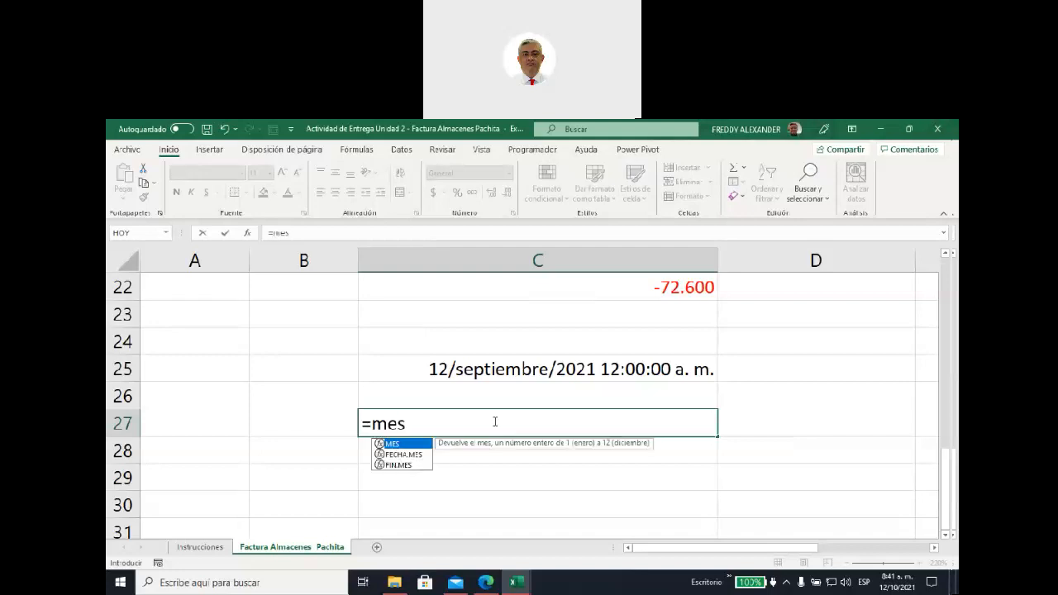
pyautogui.doubleClick(395, 445)
pyautogui.click(458, 367)
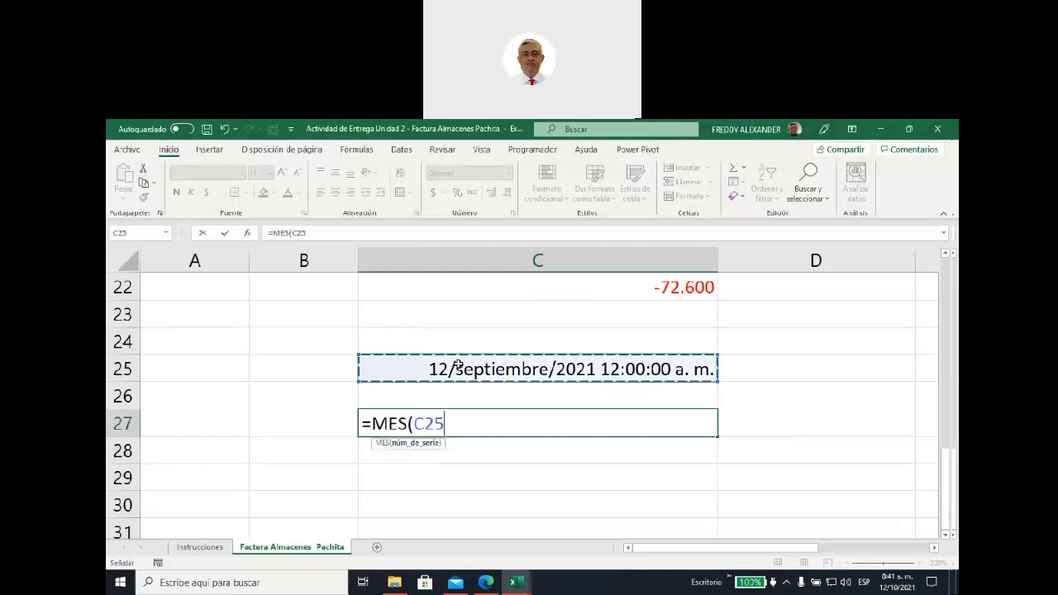
pyautogui.write(')')
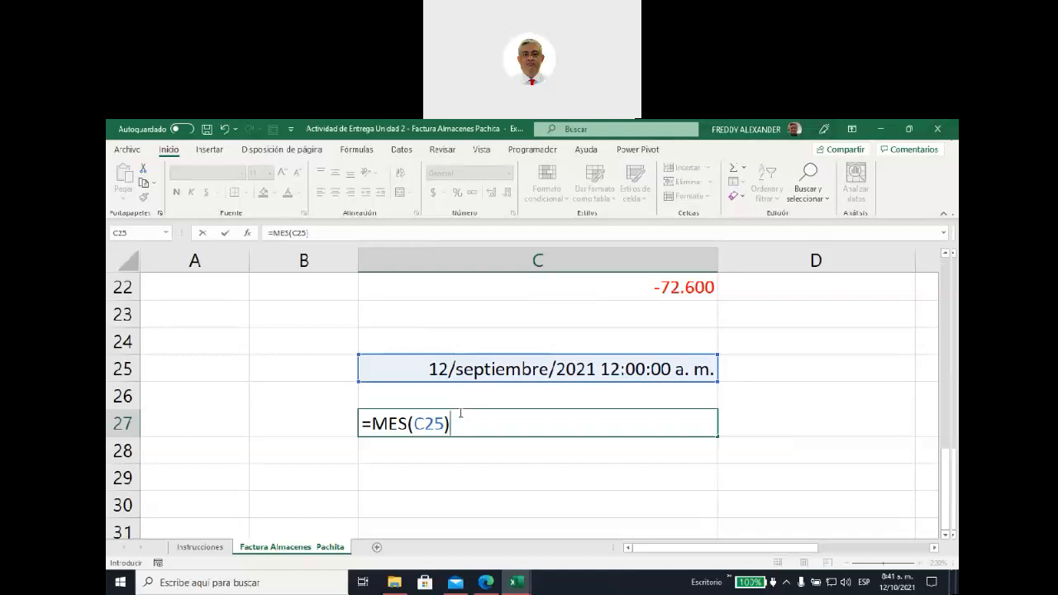
pyautogui.press('Return')
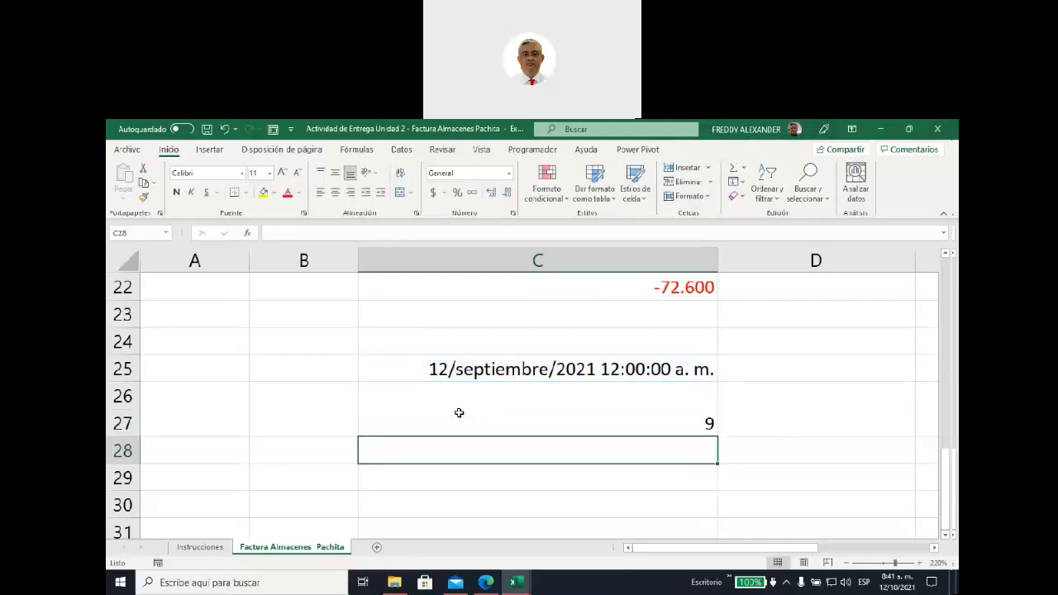
pyautogui.click(486, 421)
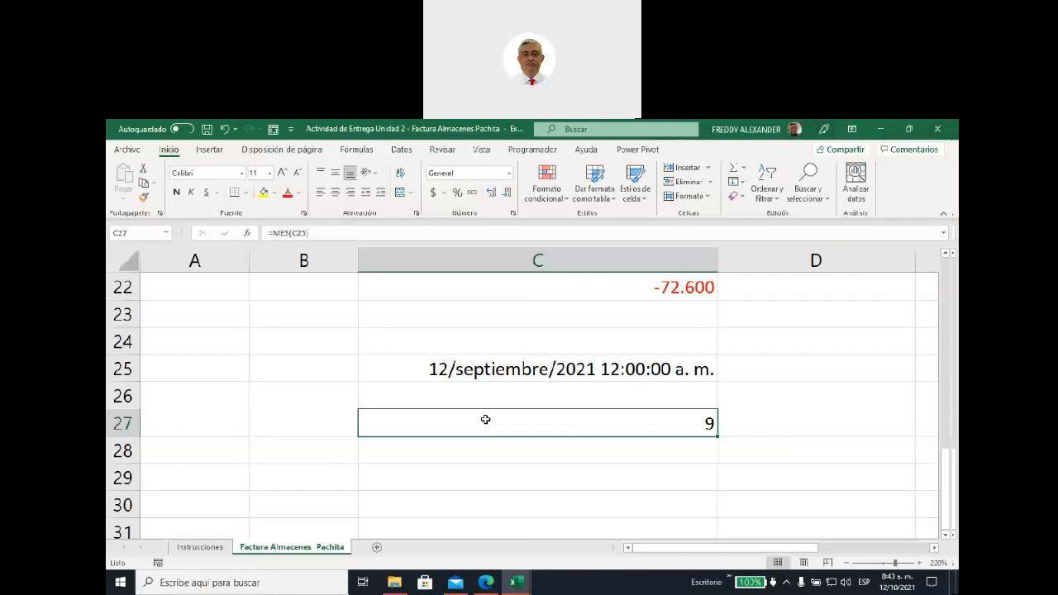
pyautogui.click(472, 373)
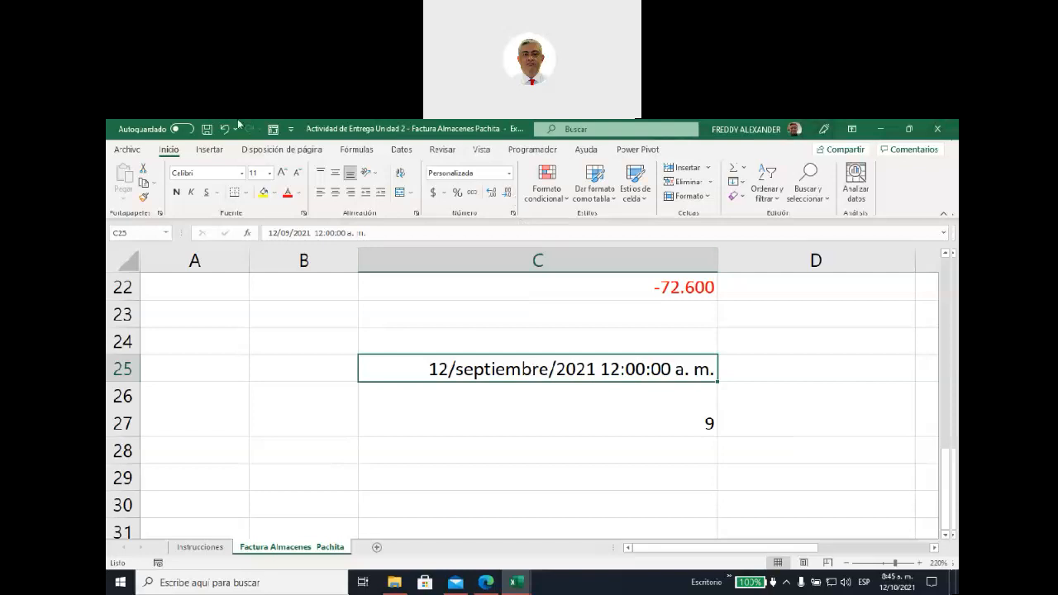
pyautogui.click(500, 401)
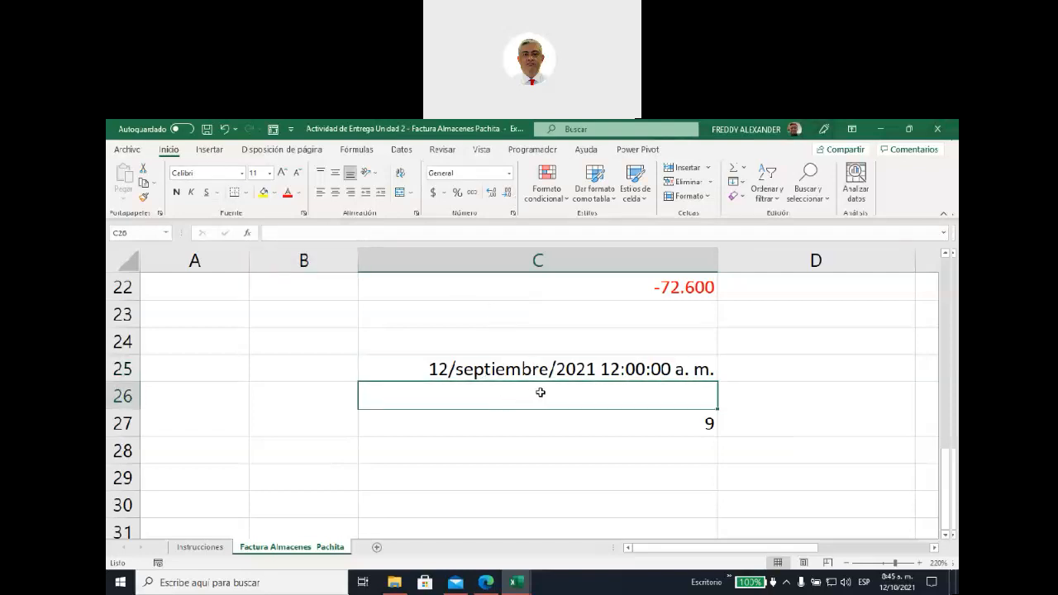
pyautogui.click(446, 373)
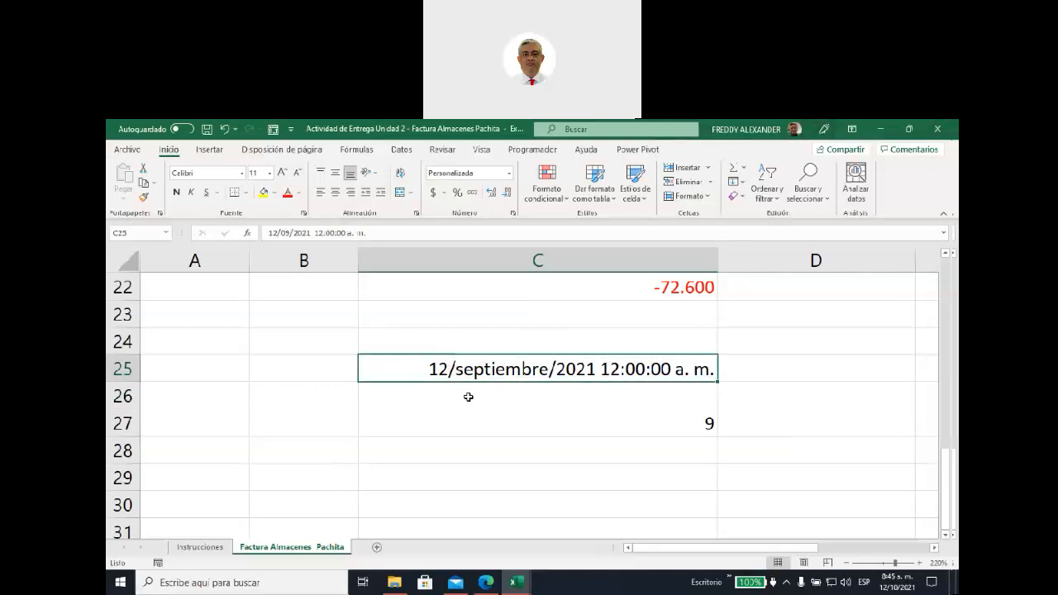
# - Apply all borders to the range B3:C22 and check the bordered cells
pyautogui.scroll(3, 468, 397)
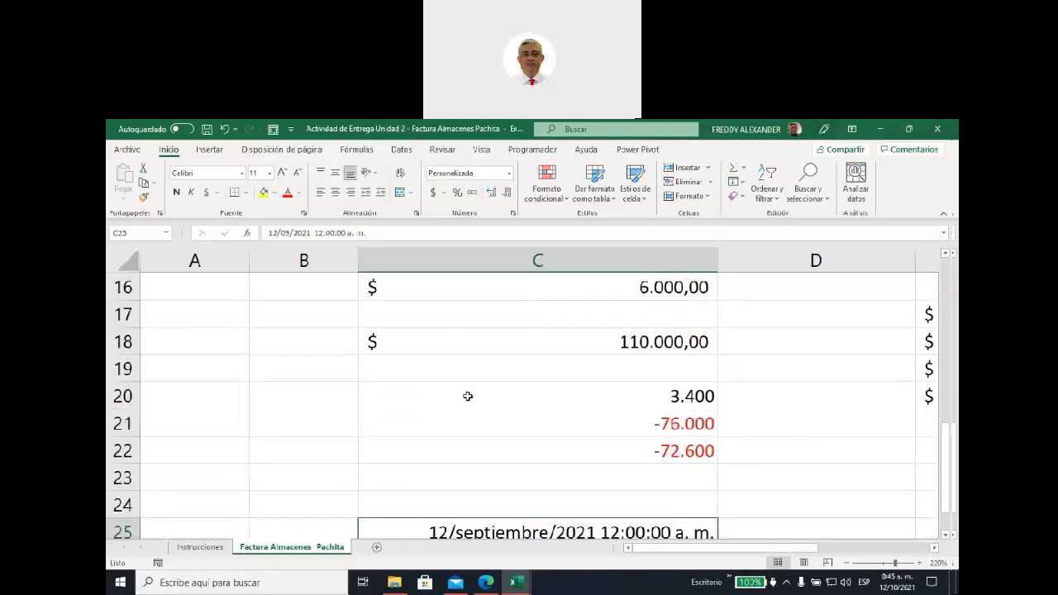
pyautogui.scroll(2, 468, 396)
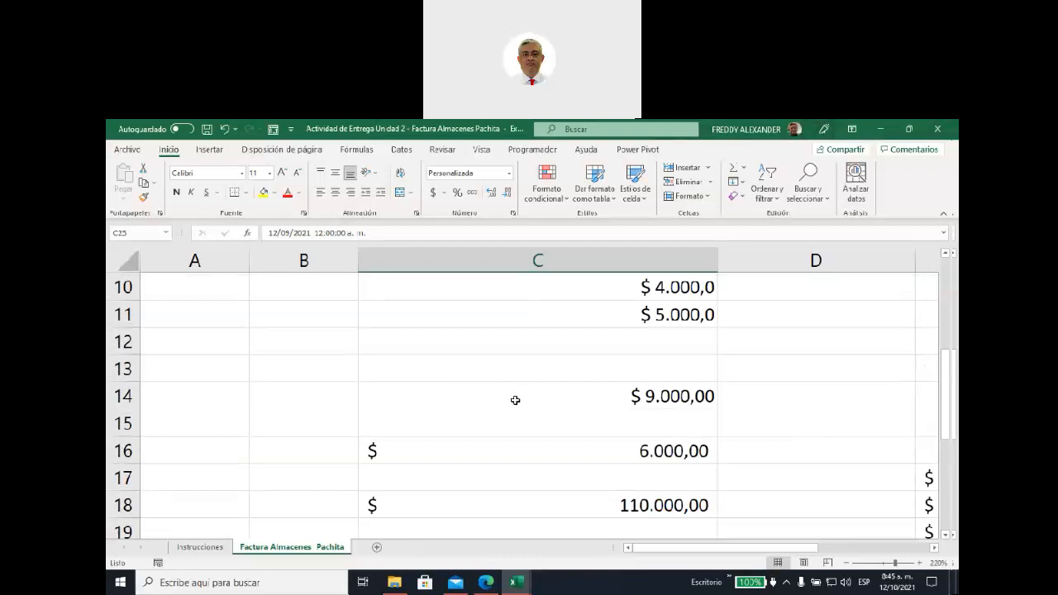
pyautogui.scroll(3, 516, 401)
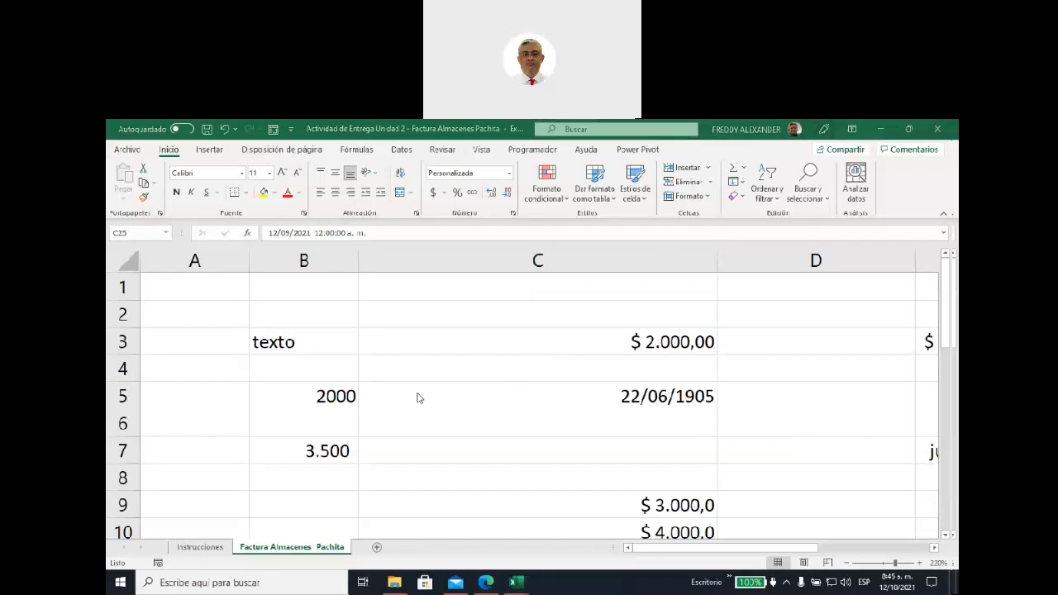
pyautogui.moveTo(274, 341); pyautogui.dragTo(591, 502)
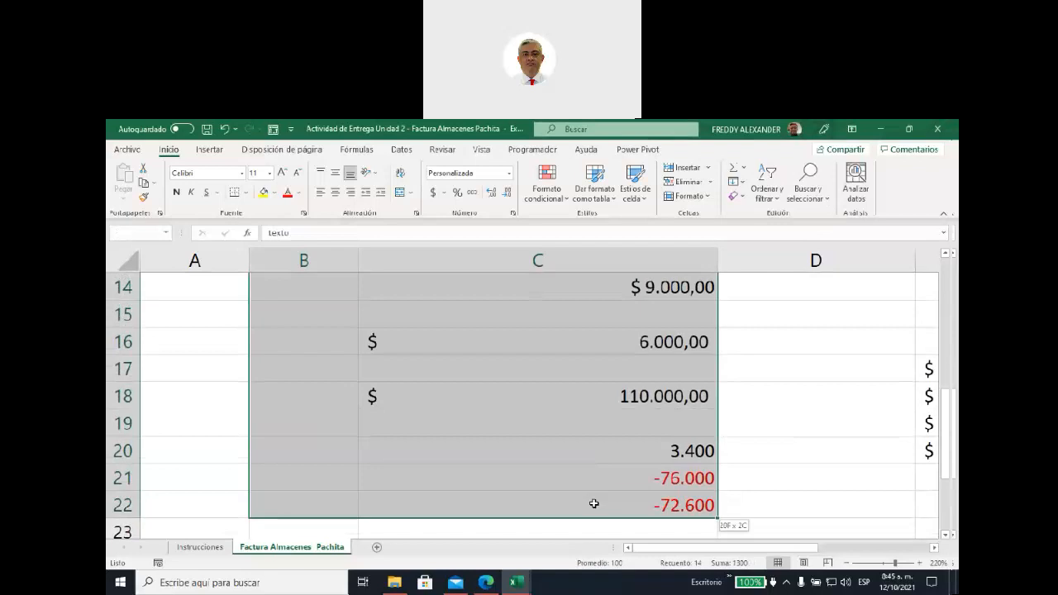
pyautogui.click(248, 197)
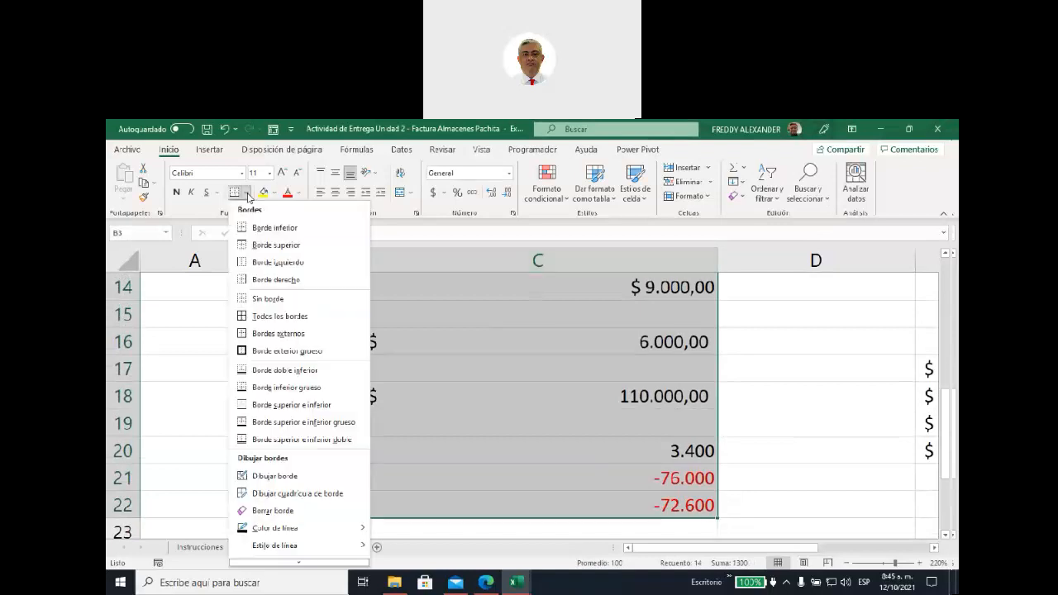
pyautogui.click(266, 321)
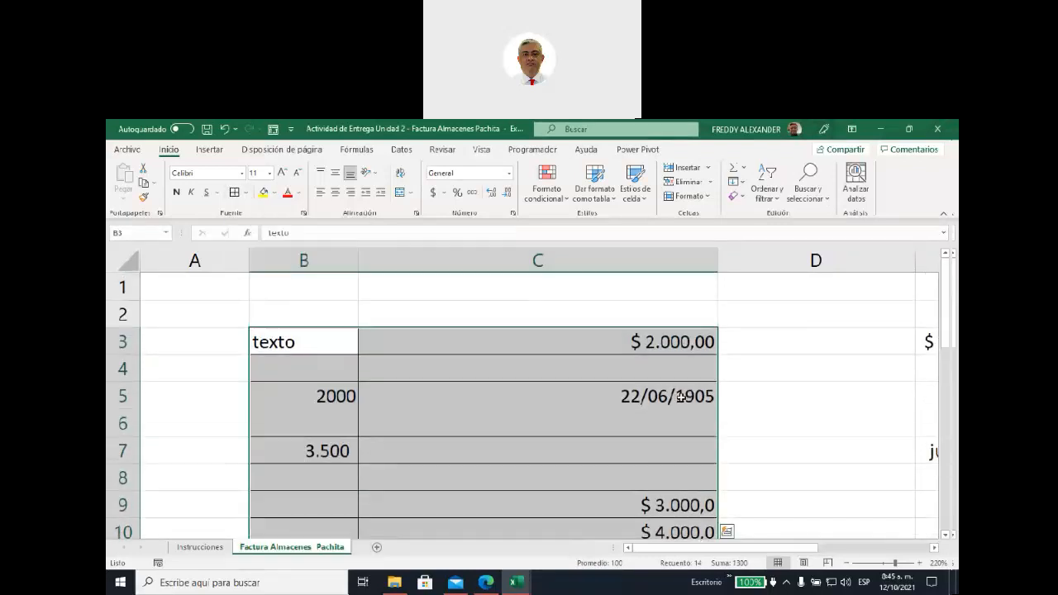
pyautogui.click(760, 406)
pyautogui.scroll(-2, 762, 405)
pyautogui.scroll(1, 762, 405)
pyautogui.scroll(1, 590, 383)
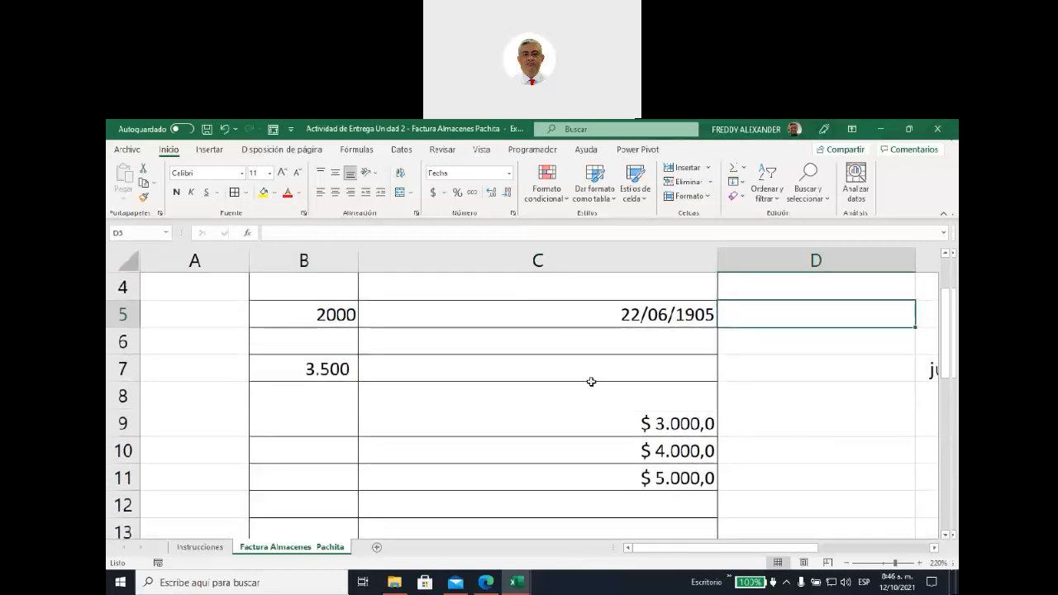
pyautogui.scroll(2, 543, 450)
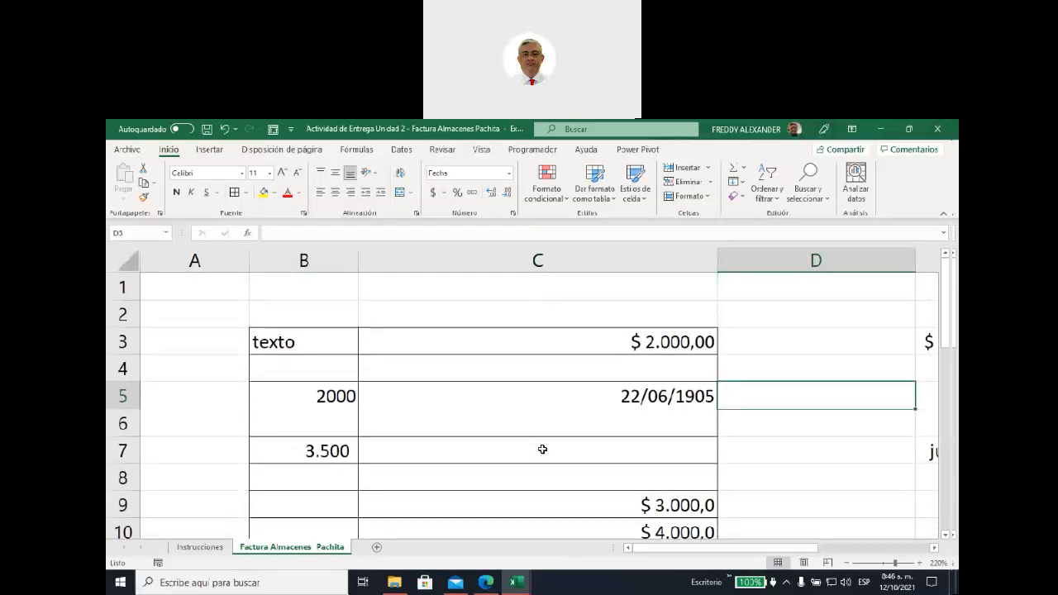
# - Switch the sheet to page layout view and check which pages the ranges B3:C22 and E3:E20 fall on
pyautogui.click(803, 563)
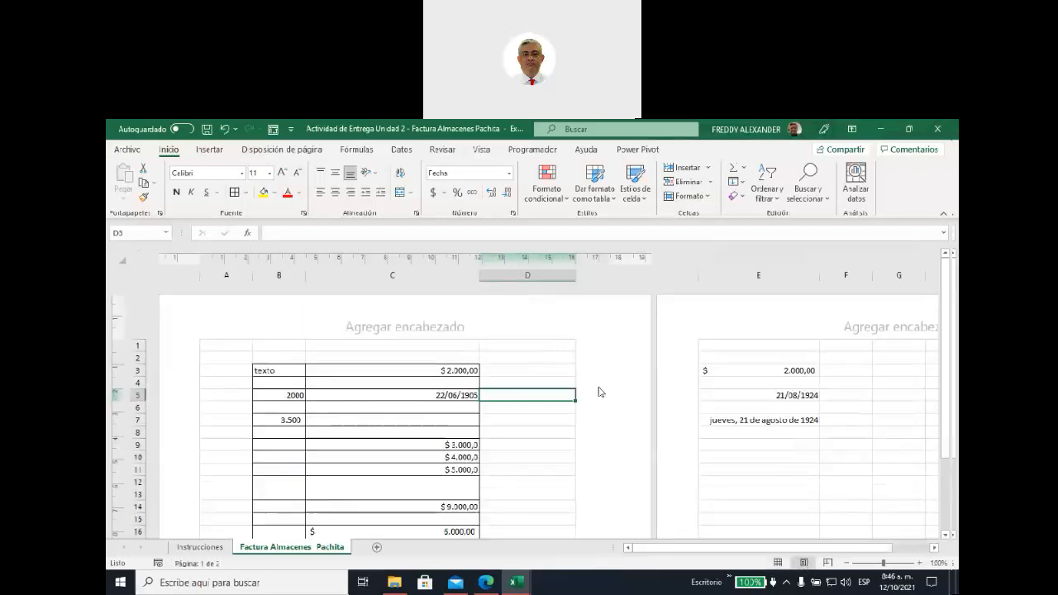
pyautogui.scroll(-2, 599, 392)
pyautogui.scroll(2, 599, 392)
pyautogui.moveTo(263, 370); pyautogui.dragTo(439, 502)
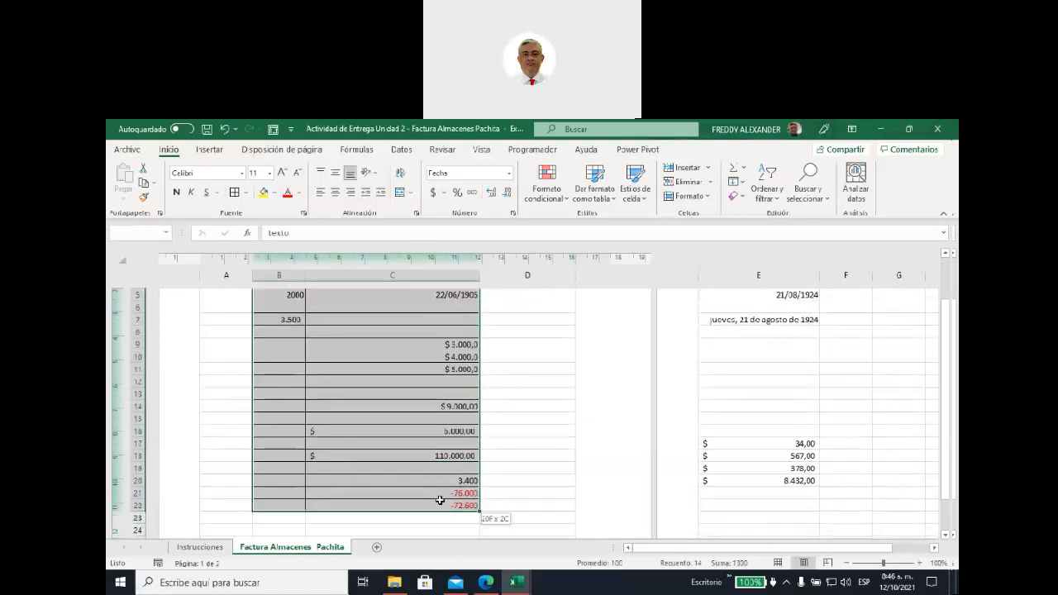
pyautogui.scroll(2, 645, 441)
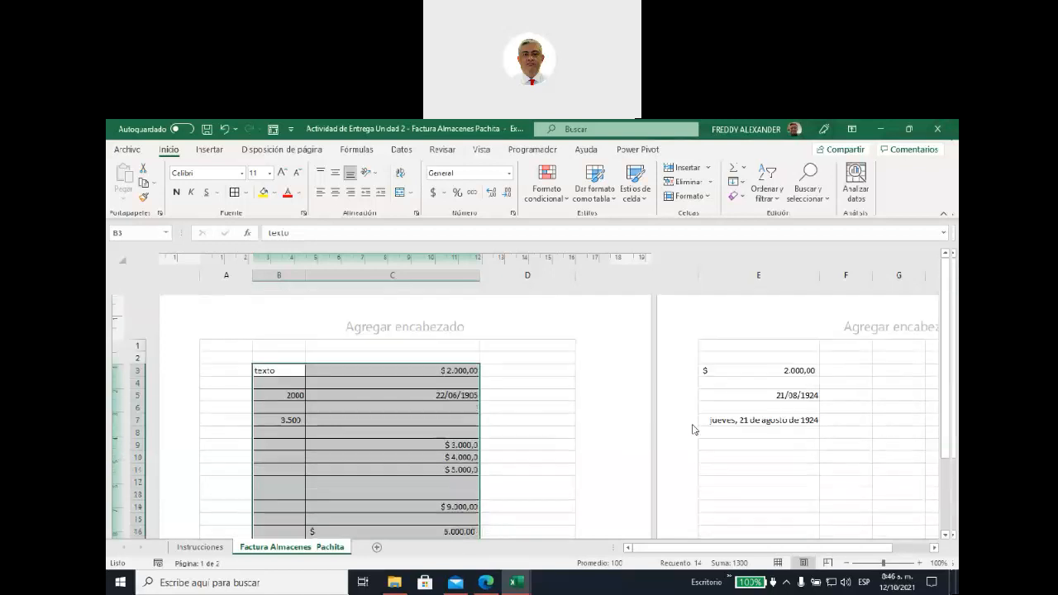
pyautogui.moveTo(732, 375); pyautogui.dragTo(730, 492)
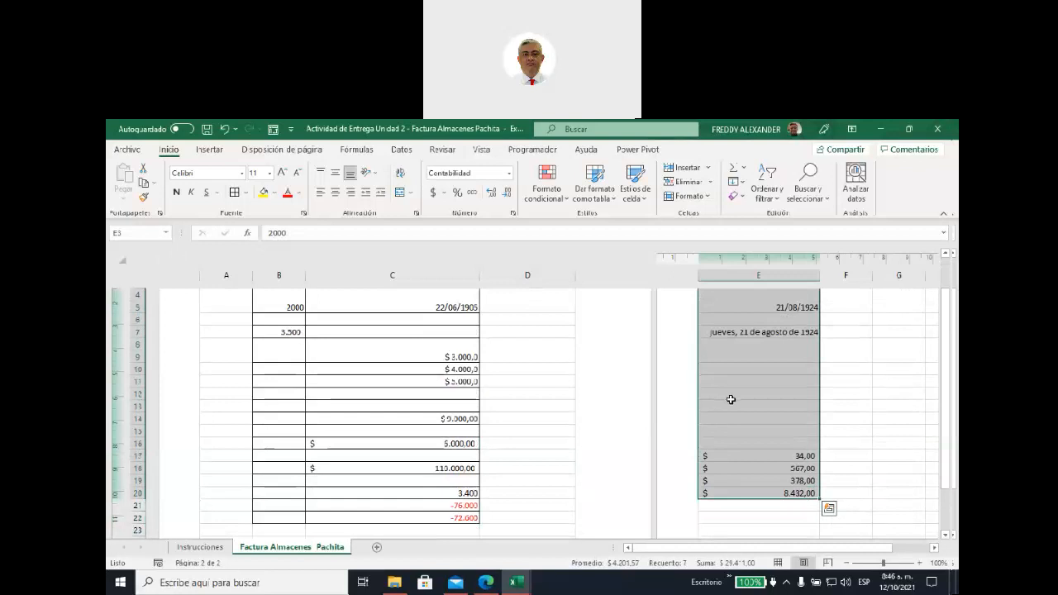
pyautogui.scroll(3, 726, 414)
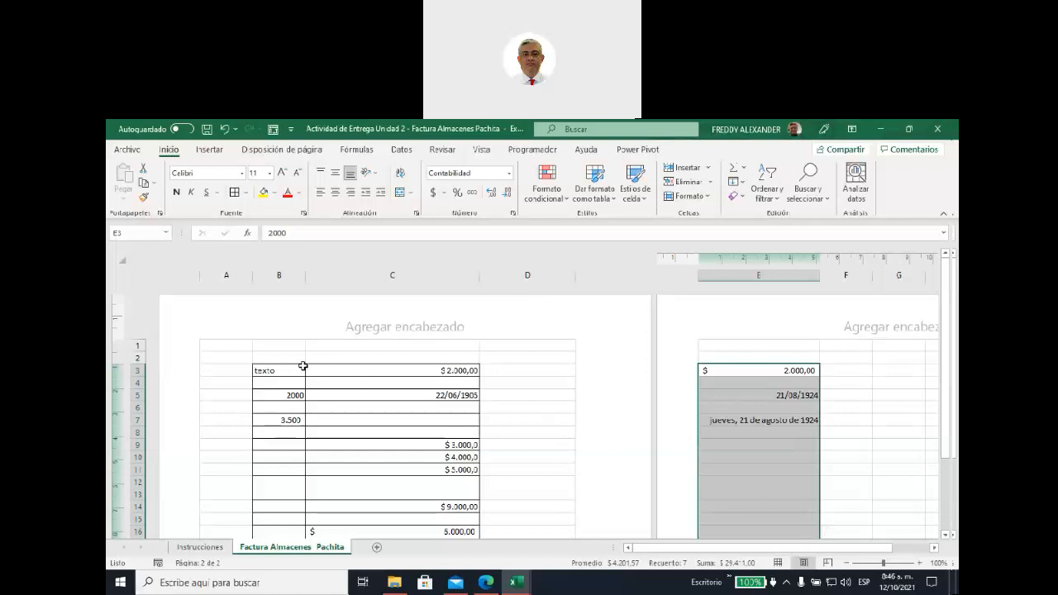
pyautogui.moveTo(272, 372); pyautogui.dragTo(395, 531)
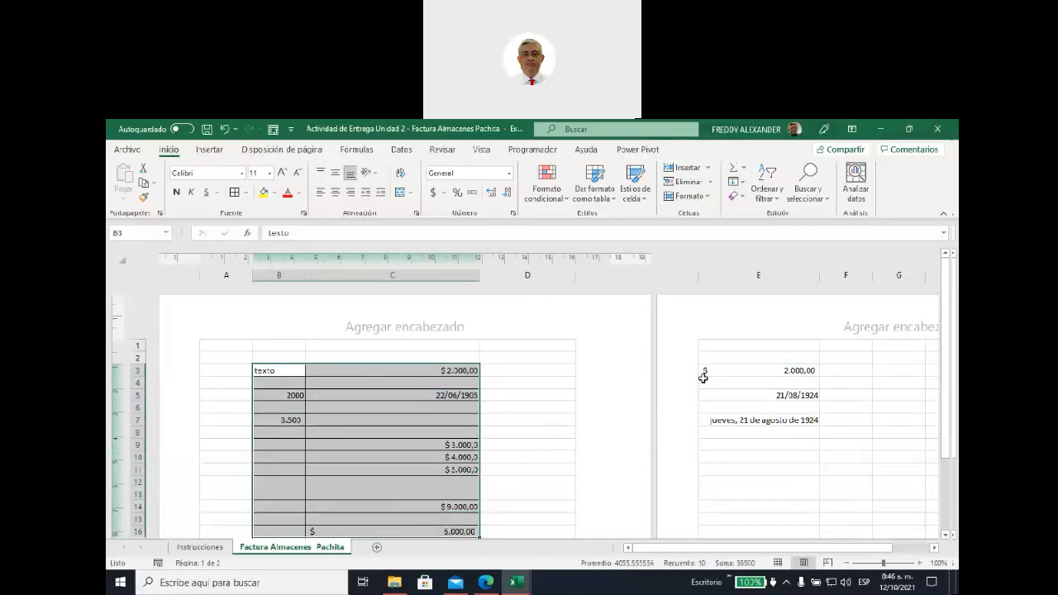
pyautogui.moveTo(716, 368); pyautogui.dragTo(721, 426)
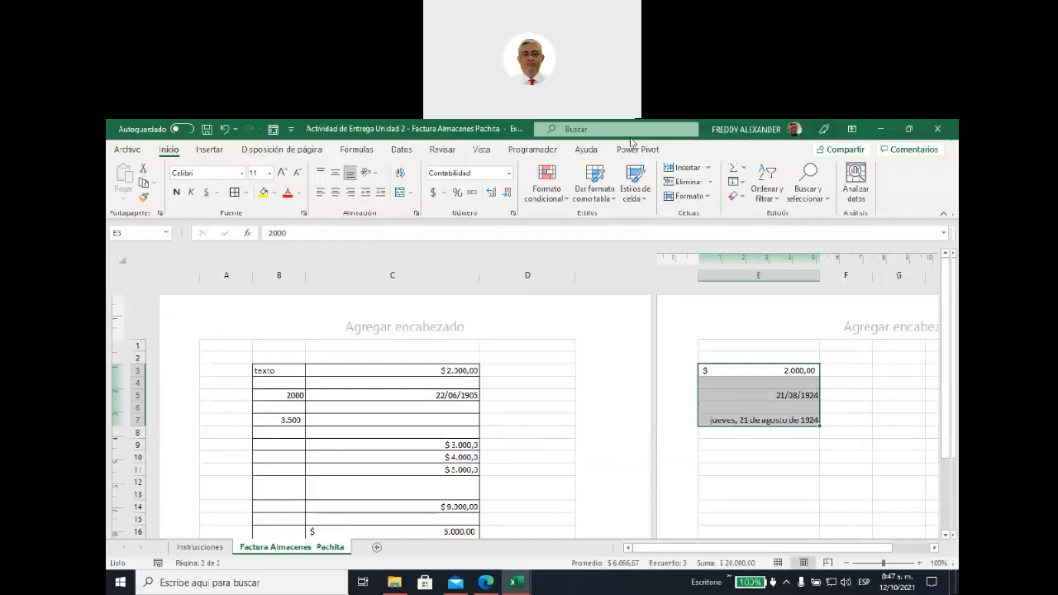
# - Enlarge the page to 120% and mark the first page's upper-left corner, top margin and right margin with the annotation pen
pyautogui.click(920, 563)
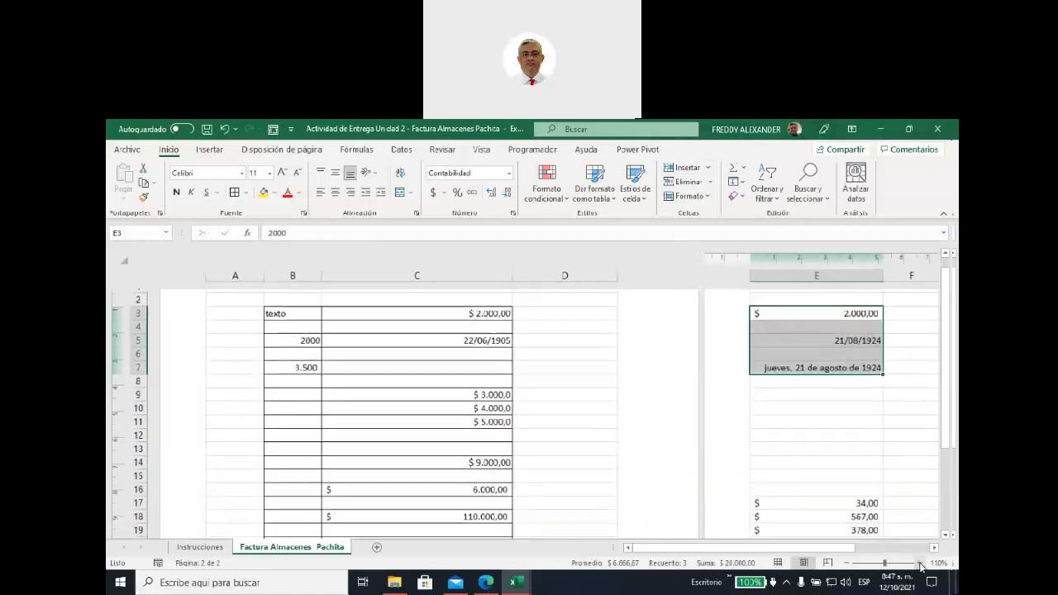
pyautogui.click(921, 564)
pyautogui.moveTo(726, 548); pyautogui.dragTo(689, 548)
pyautogui.scroll(2, 571, 496)
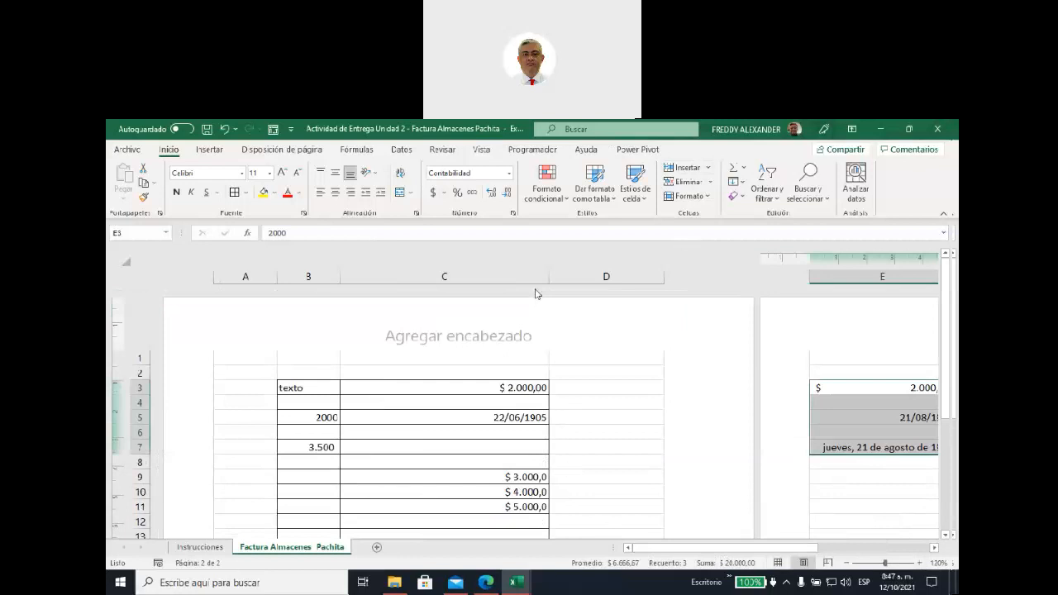
pyautogui.click(693, 138)
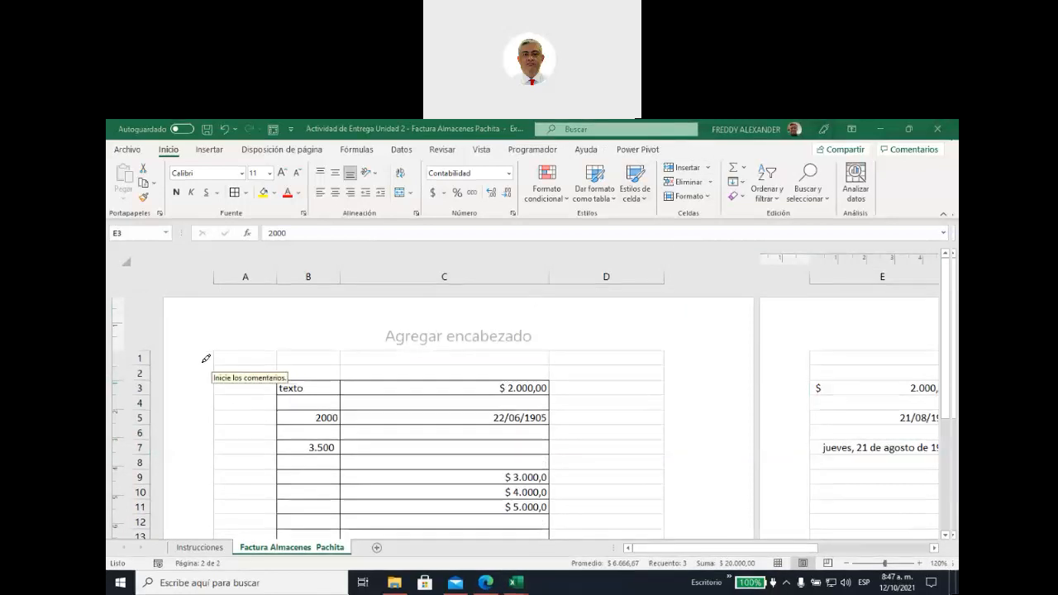
pyautogui.moveTo(215, 348)
pyautogui.mouseDown()
pyautogui.moveTo(215, 387)
pyautogui.moveTo(218, 347)
pyautogui.moveTo(260, 345)
pyautogui.mouseUp()
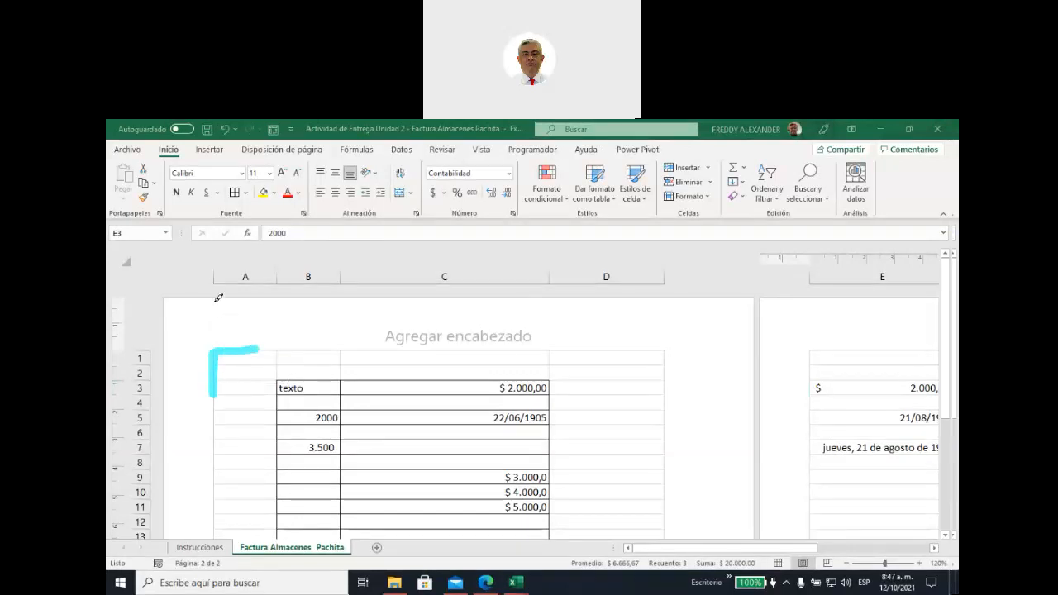
pyautogui.moveTo(214, 301)
pyautogui.mouseDown()
pyautogui.moveTo(218, 337)
pyautogui.moveTo(232, 331)
pyautogui.moveTo(237, 300)
pyautogui.mouseUp()
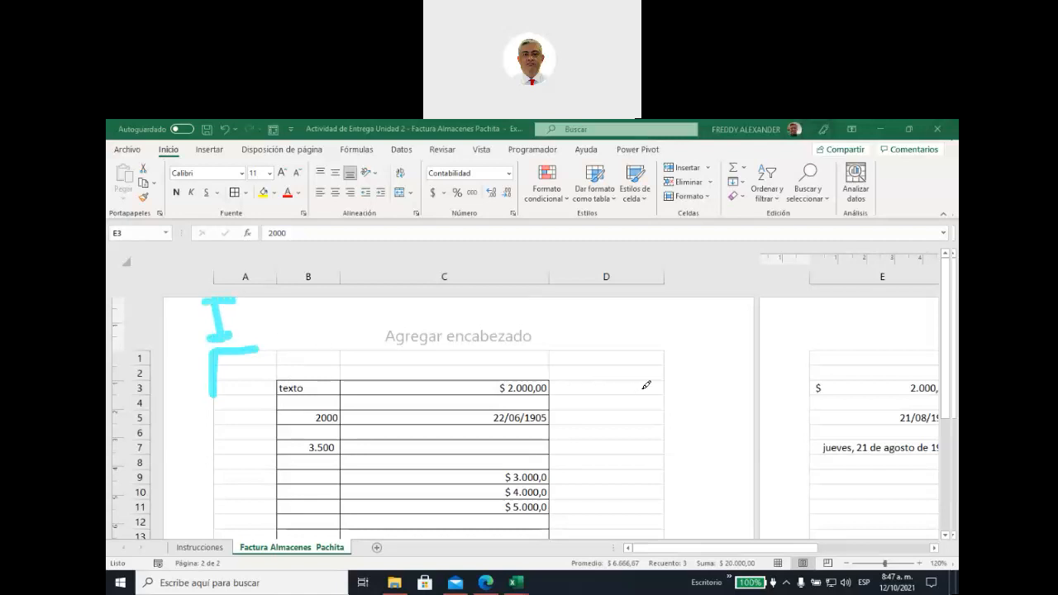
pyautogui.moveTo(667, 373)
pyautogui.mouseDown()
pyautogui.moveTo(669, 404)
pyautogui.moveTo(687, 384)
pyautogui.moveTo(747, 378)
pyautogui.moveTo(745, 402)
pyautogui.mouseUp()
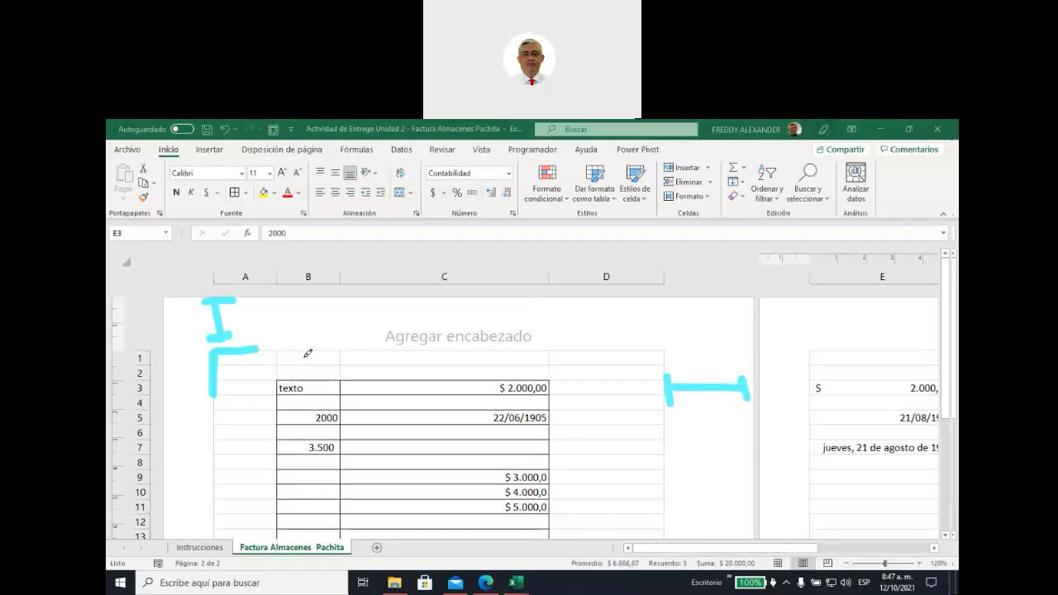
# - Draw a large cross over the data area, circle the header placeholder, and write "Lo" beside it with the annotation pen
pyautogui.moveTo(248, 370); pyautogui.dragTo(607, 498)
pyautogui.moveTo(585, 386)
pyautogui.mouseDown()
pyautogui.moveTo(595, 385)
pyautogui.moveTo(229, 539)
pyautogui.mouseUp()
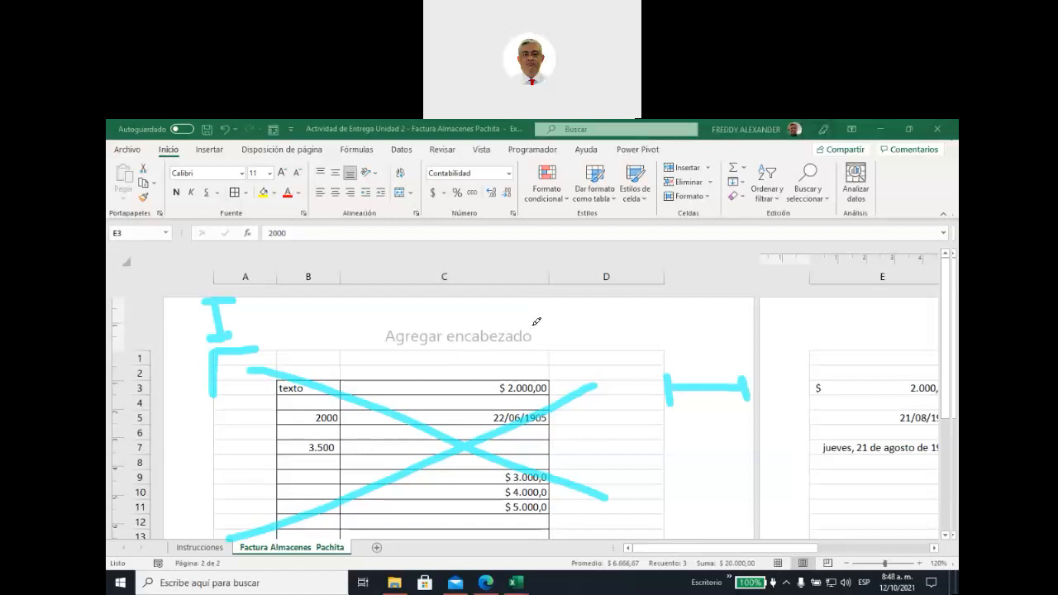
pyautogui.moveTo(547, 321)
pyautogui.mouseDown()
pyautogui.moveTo(465, 314)
pyautogui.moveTo(457, 349)
pyautogui.moveTo(546, 335)
pyautogui.moveTo(544, 316)
pyautogui.mouseUp()
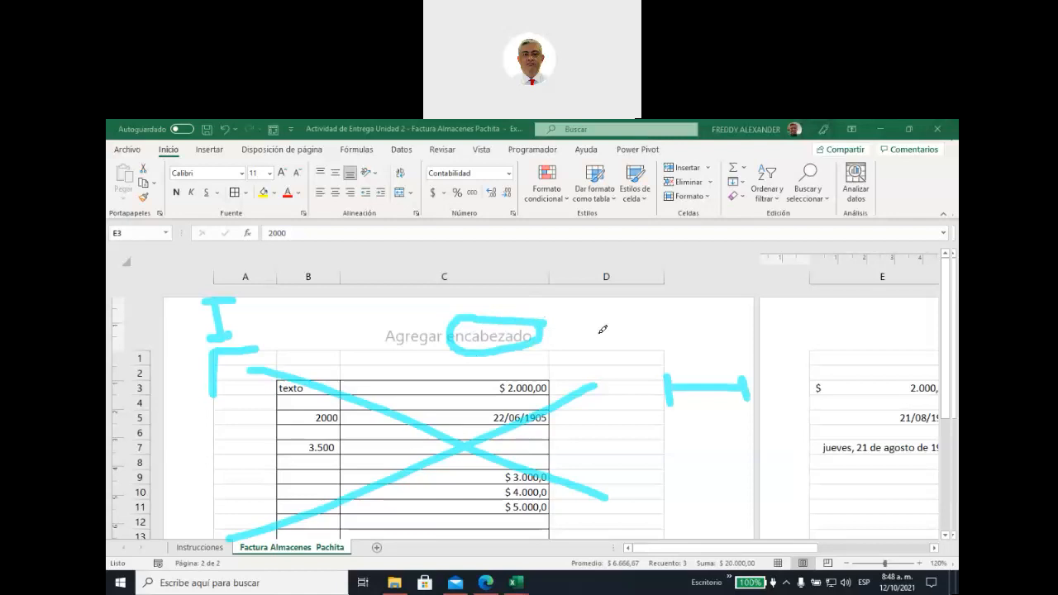
pyautogui.moveTo(580, 303)
pyautogui.mouseDown()
pyautogui.moveTo(580, 334)
pyautogui.moveTo(627, 335)
pyautogui.moveTo(633, 318)
pyautogui.mouseUp()
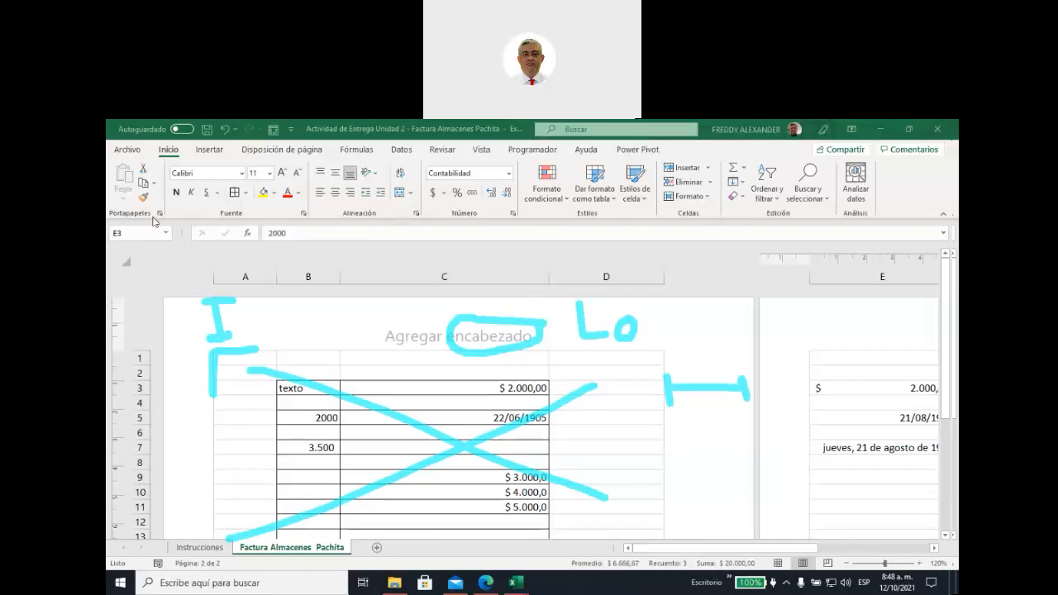
# - Add the centre footer text "Direccion de la empresa YYY" below row 50 of the first page
pyautogui.scroll(-5, 538, 359)
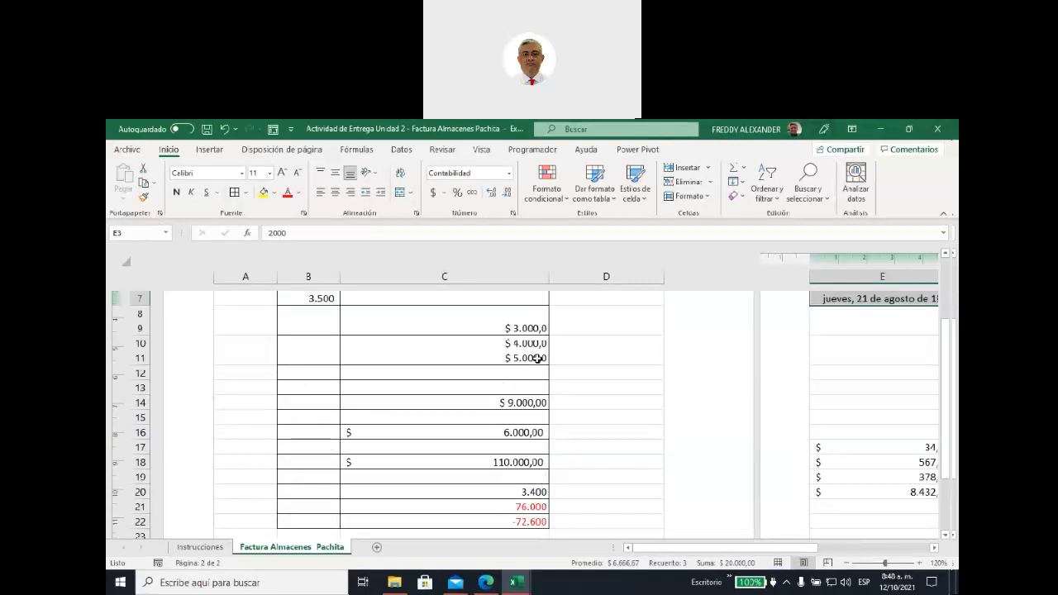
pyautogui.scroll(-6, 537, 358)
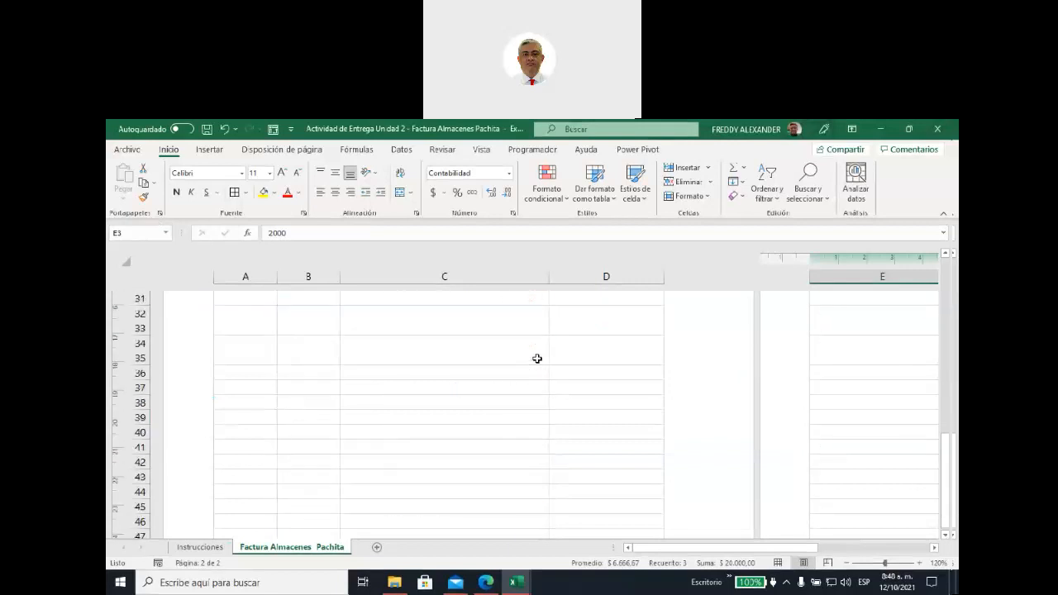
pyautogui.scroll(-2, 538, 358)
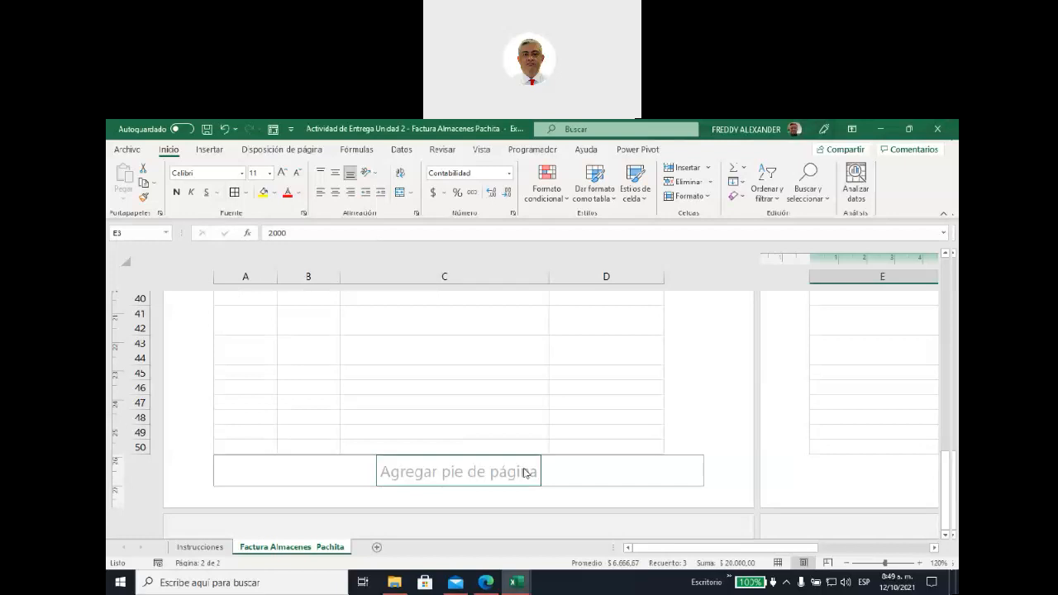
pyautogui.click(454, 473)
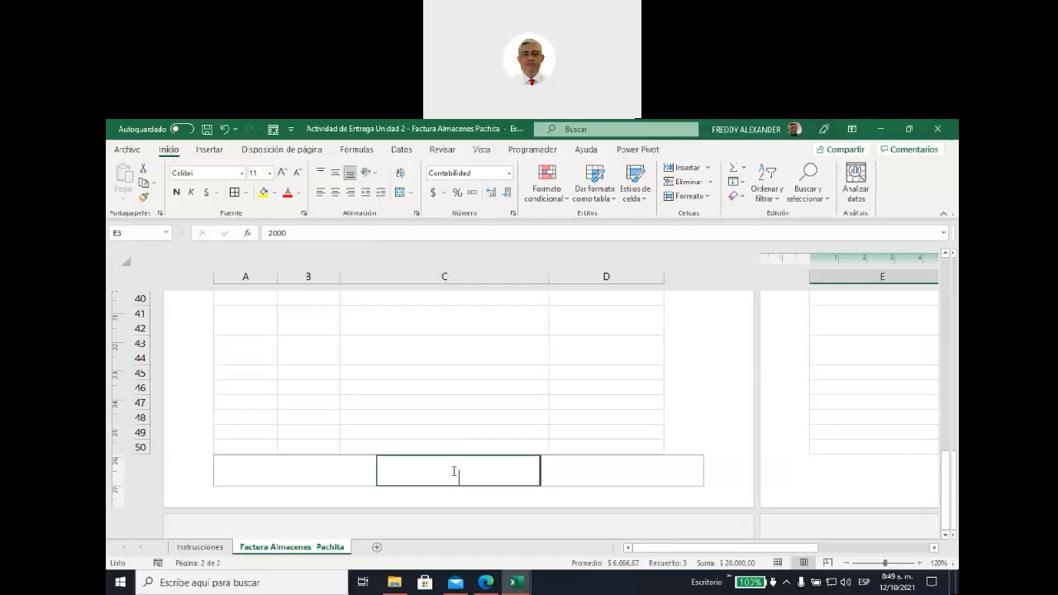
pyautogui.write('Di')
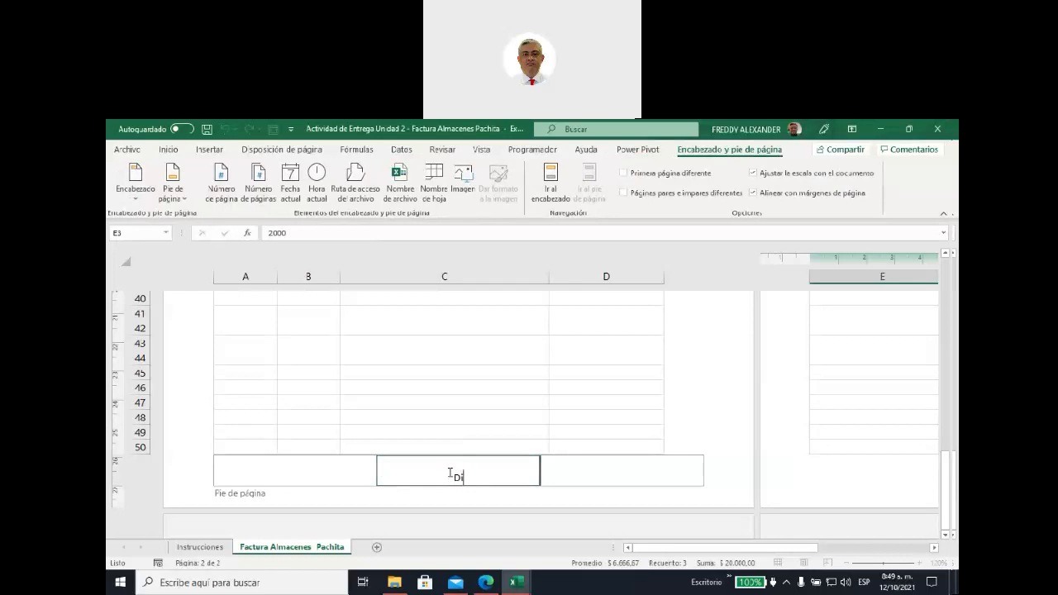
pyautogui.write('reccion de la empresa')
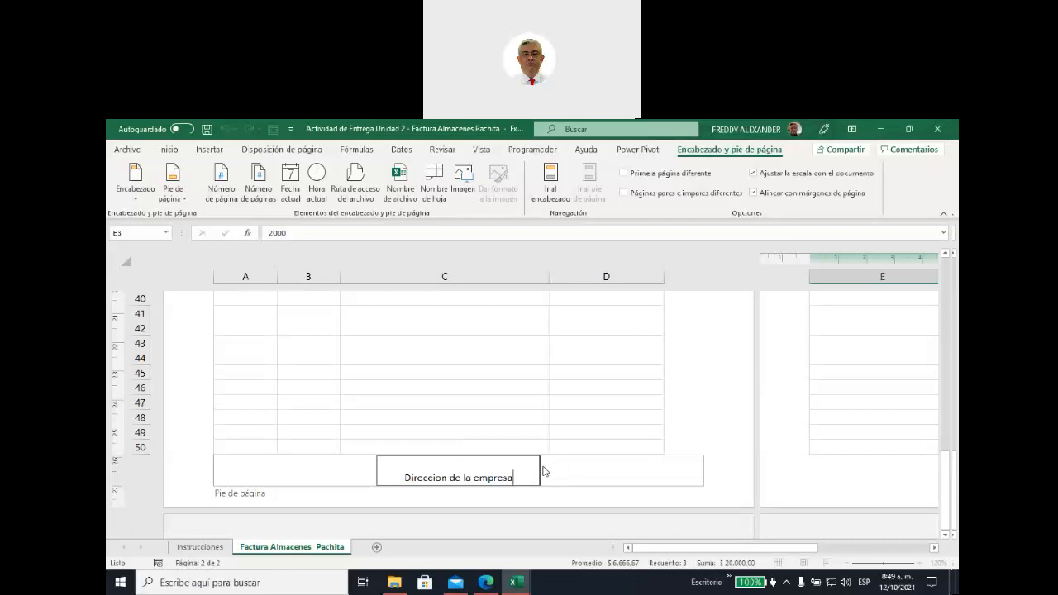
pyautogui.write('YYY')
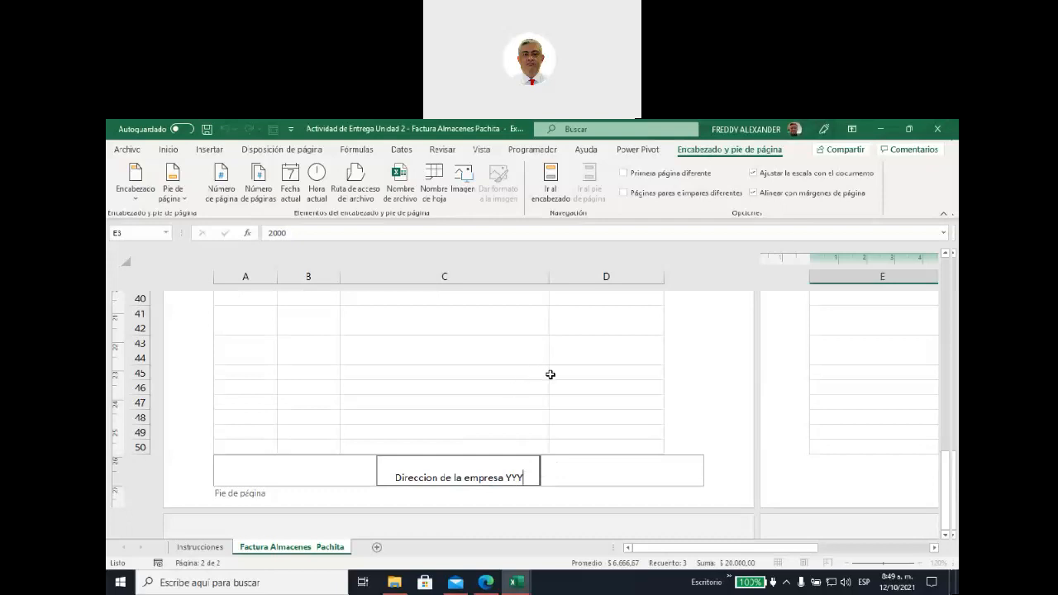
pyautogui.click(552, 373)
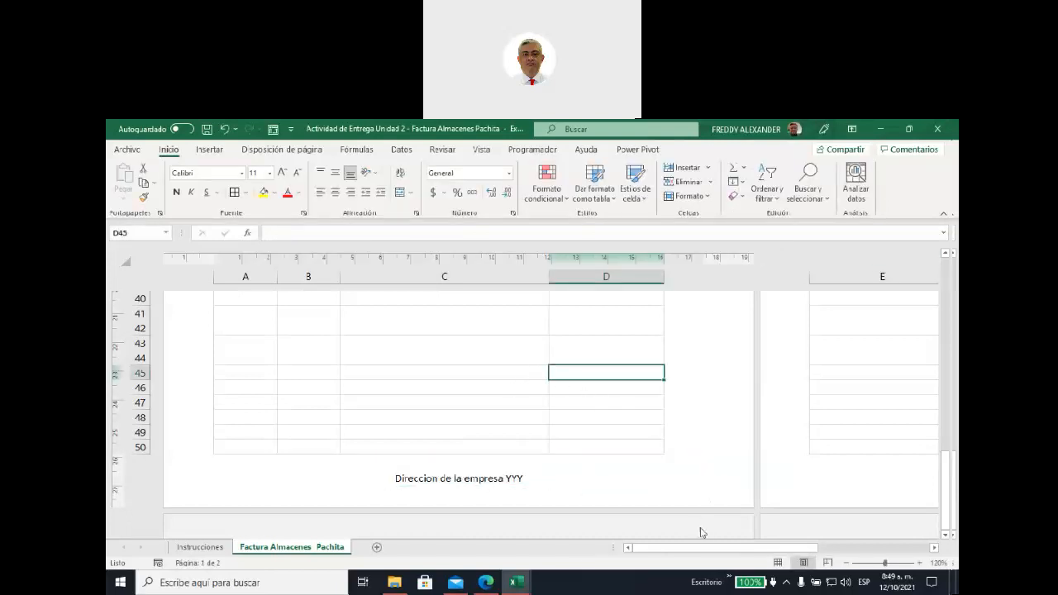
# - Enter 2 in cell G48 on the second page and check the footer there
pyautogui.moveTo(697, 550); pyautogui.dragTo(813, 542)
pyautogui.click(658, 417)
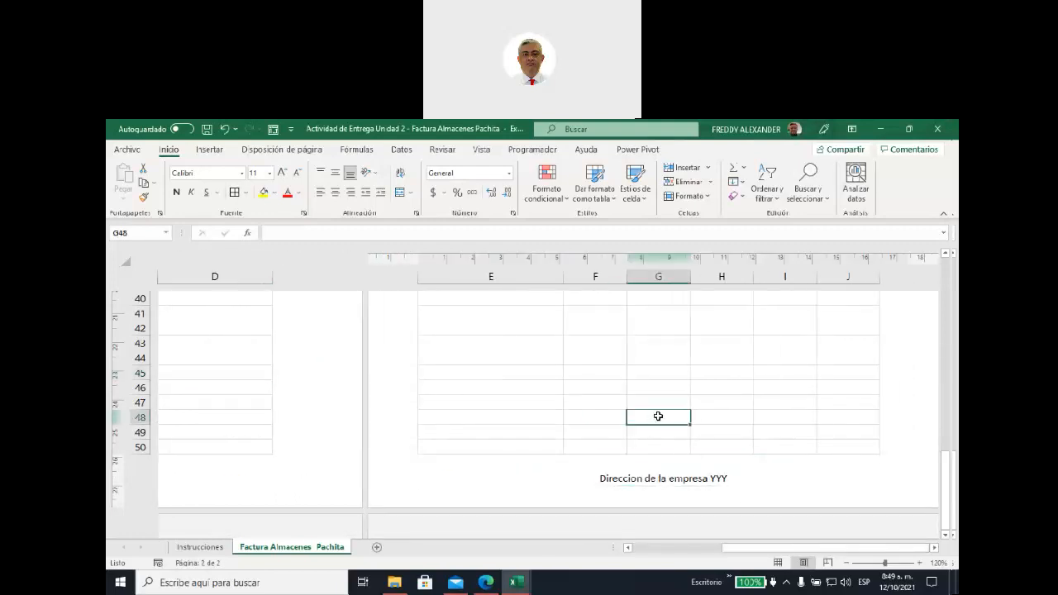
pyautogui.write('2')
pyautogui.click(786, 419)
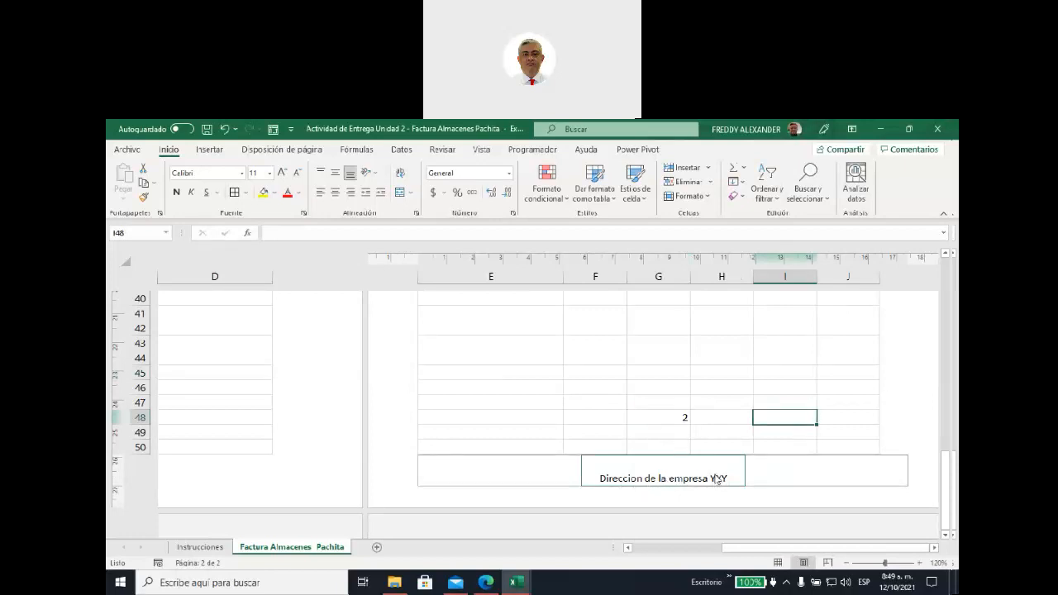
# - Enter 34566 in cell C58 on the page below and check the footer under row 100
pyautogui.moveTo(732, 549); pyautogui.dragTo(593, 560)
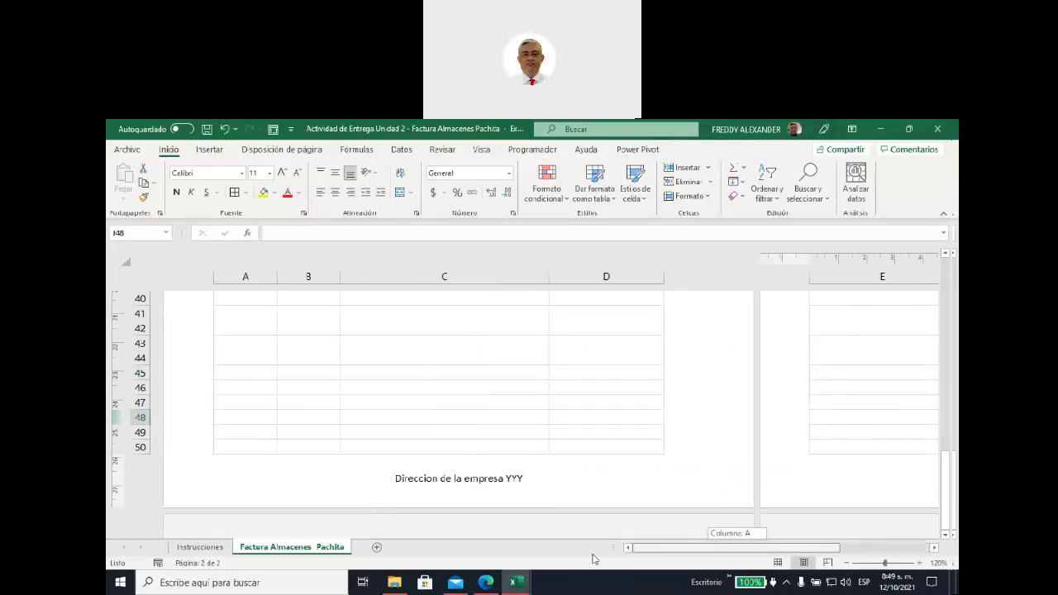
pyautogui.scroll(-5, 572, 471)
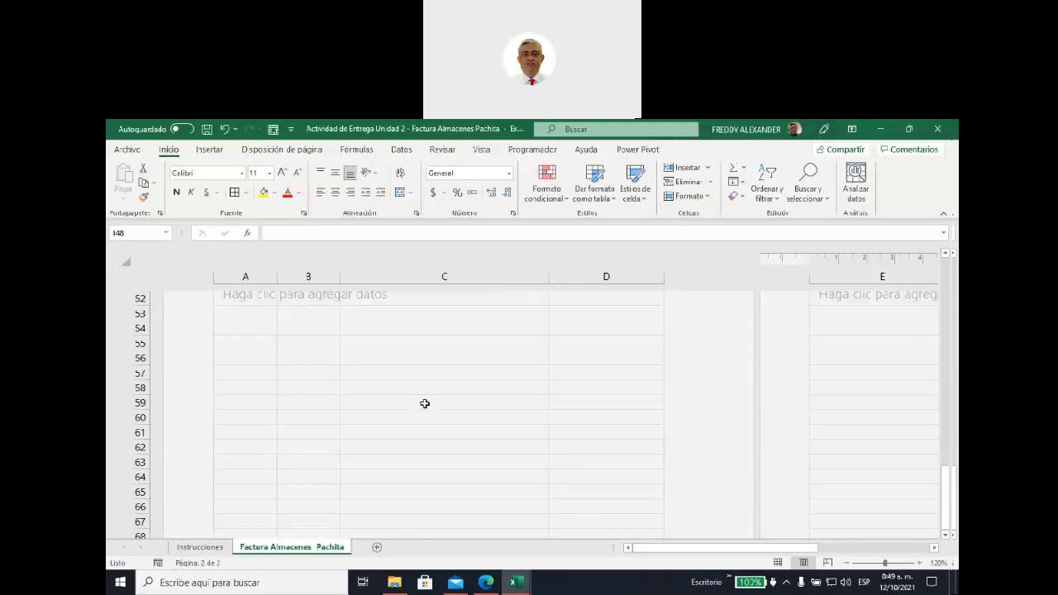
pyautogui.click(428, 389)
pyautogui.write('34566')
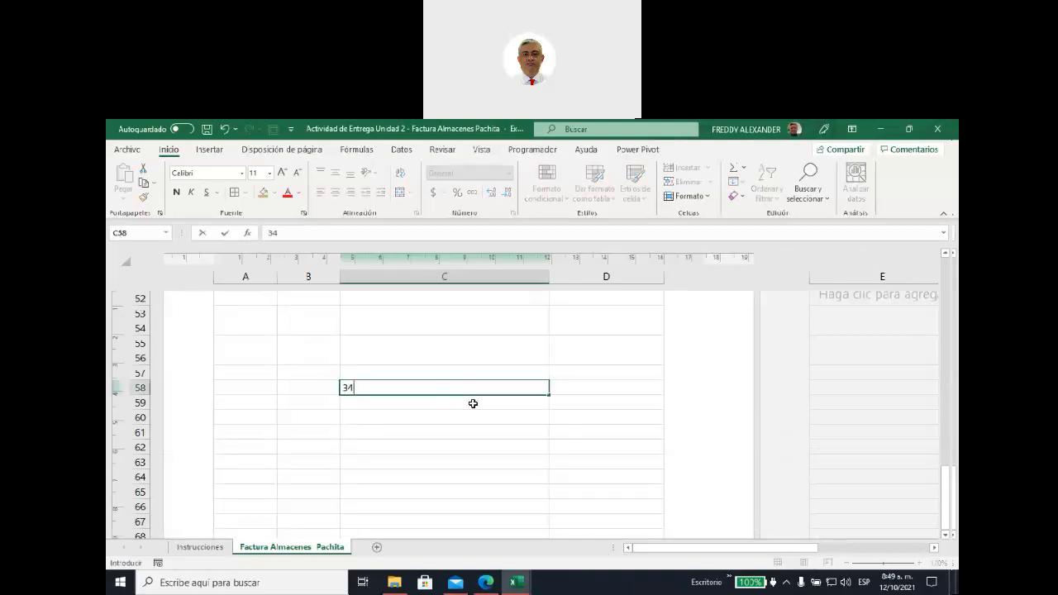
pyautogui.scroll(-13, 523, 428)
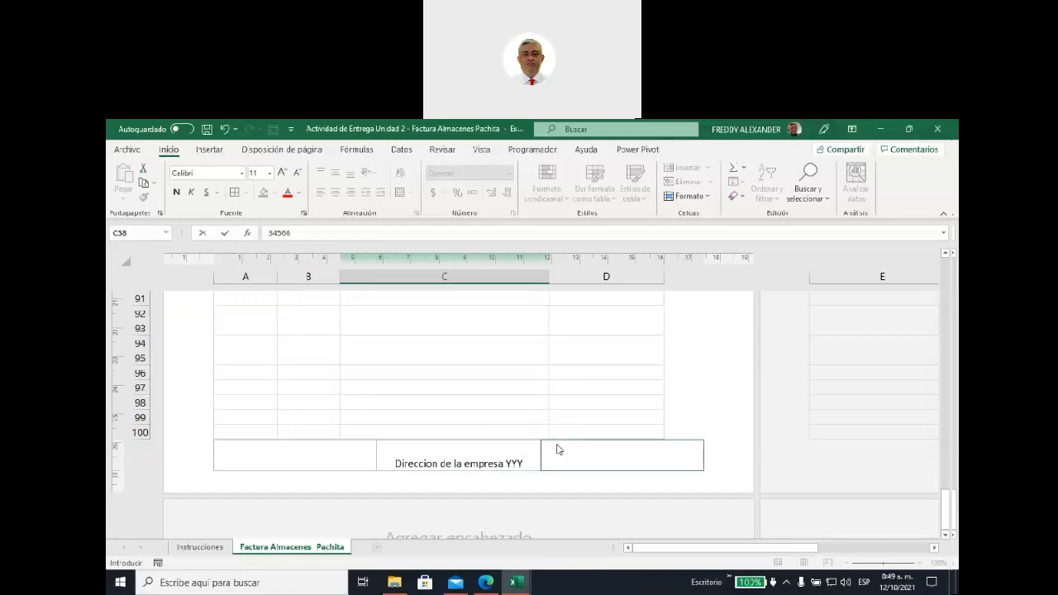
pyautogui.scroll(11, 558, 447)
pyautogui.scroll(20, 555, 446)
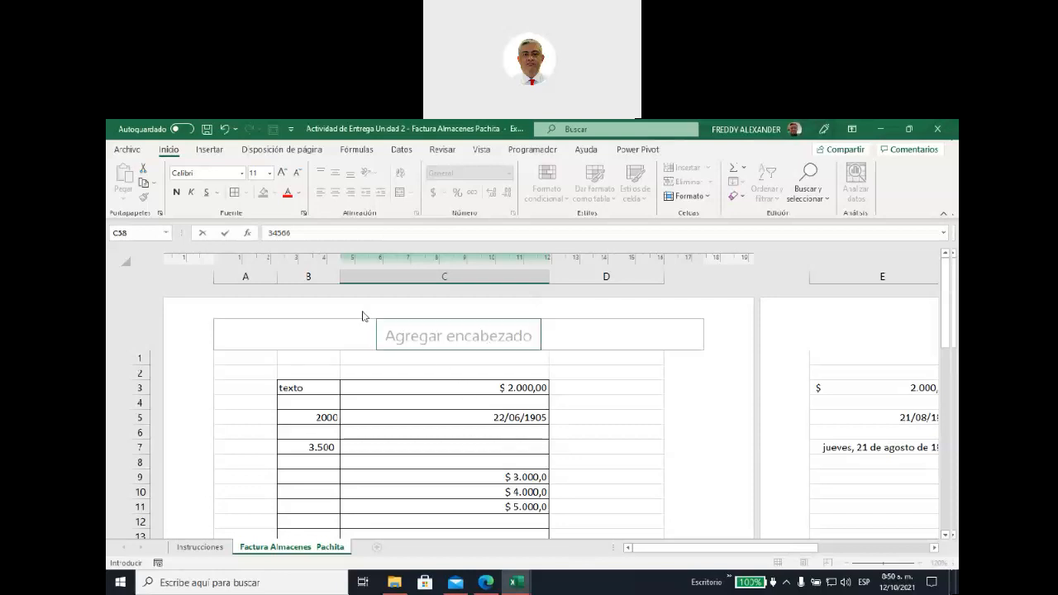
# - Bring up the page setup commands with cell C2 selected, and draw annotation arrows pointing to Márgenes, Orientación and Tamaño
pyautogui.click(261, 151)
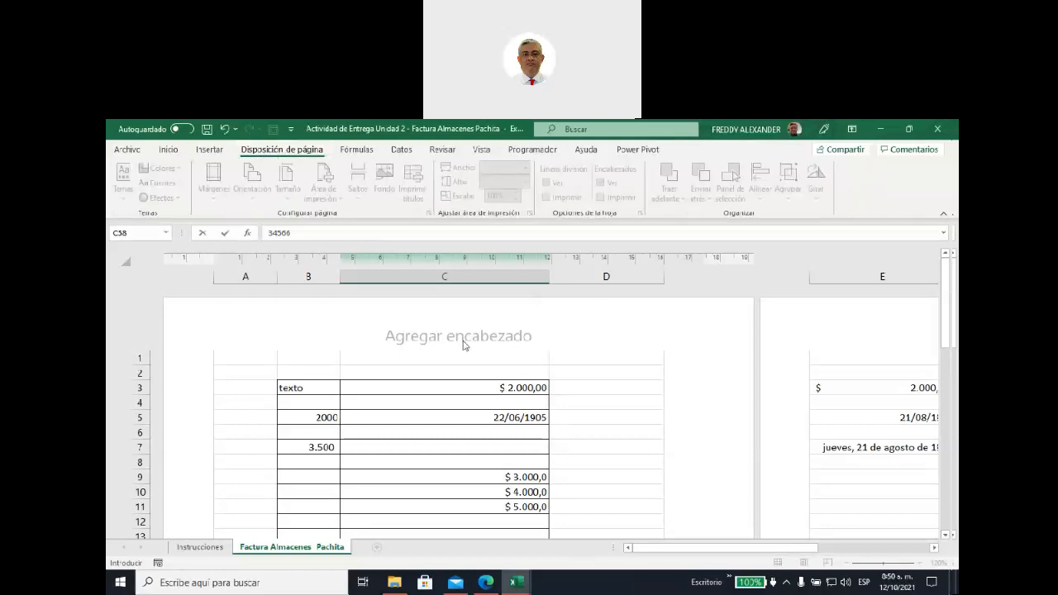
pyautogui.click(486, 367)
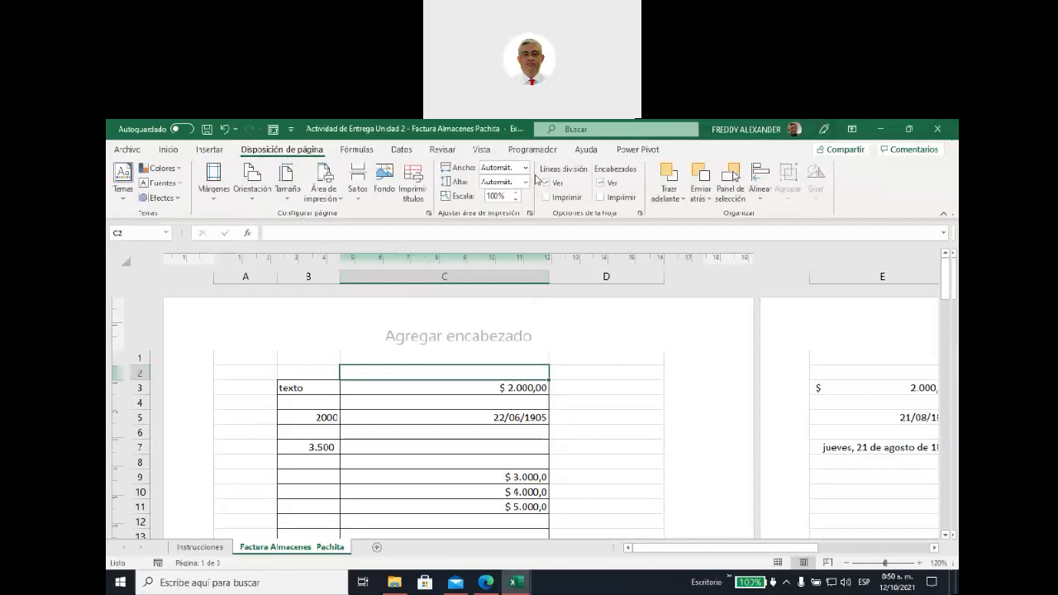
pyautogui.click(700, 137)
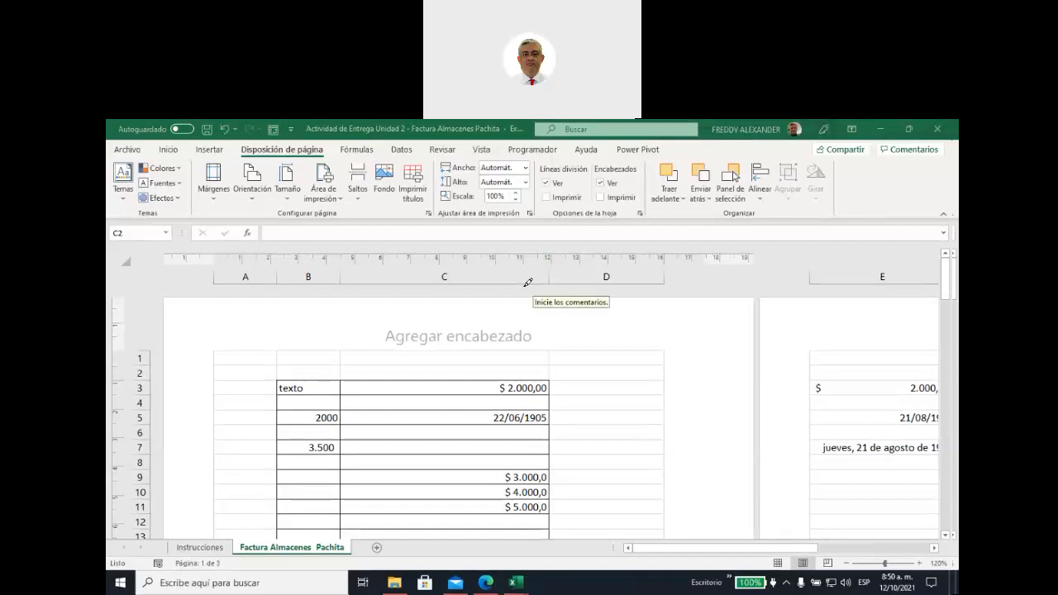
pyautogui.moveTo(205, 284)
pyautogui.mouseDown()
pyautogui.moveTo(251, 201)
pyautogui.moveTo(254, 231)
pyautogui.mouseUp()
pyautogui.moveTo(177, 273)
pyautogui.mouseDown()
pyautogui.moveTo(212, 204)
pyautogui.moveTo(214, 231)
pyautogui.mouseUp()
pyautogui.moveTo(267, 280)
pyautogui.mouseDown()
pyautogui.moveTo(292, 198)
pyautogui.moveTo(299, 221)
pyautogui.mouseUp()
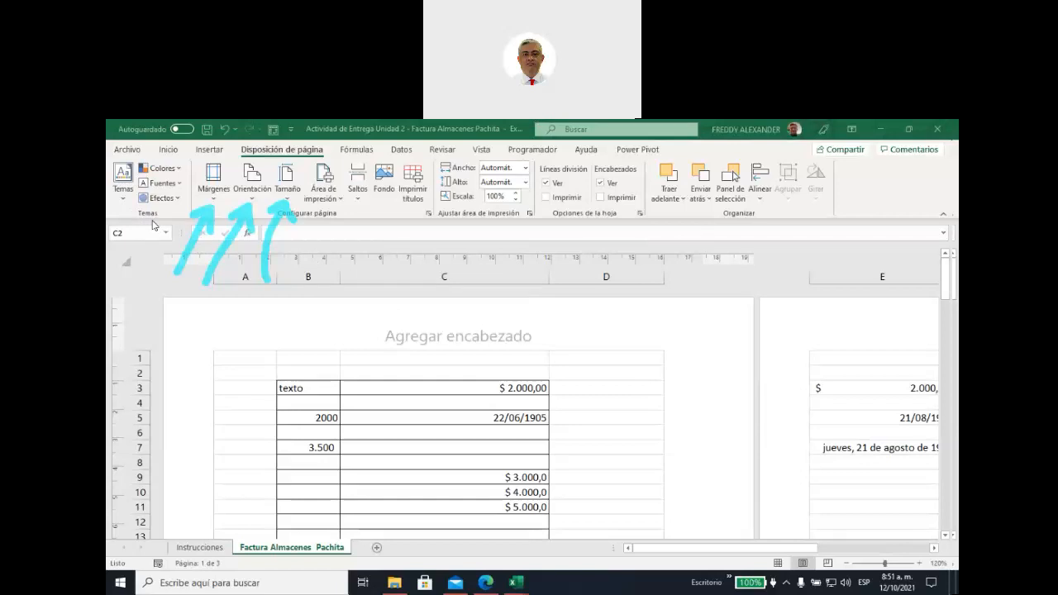
# - Set the sheet's paper size to Carta (21,59 cm x 27,94 cm) with Vertical orientation
pyautogui.press('Escape')
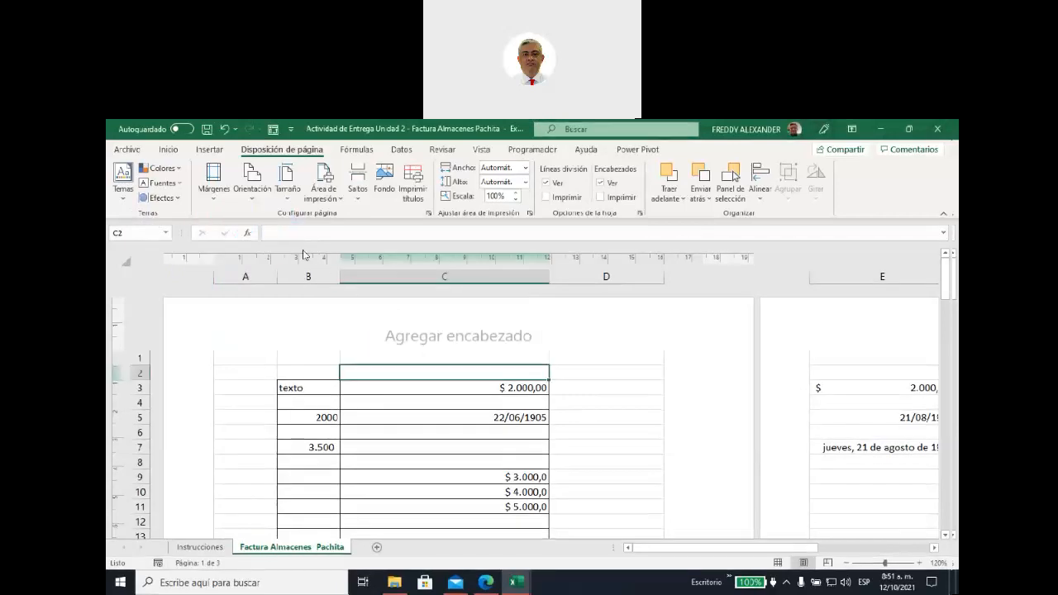
pyautogui.click(287, 202)
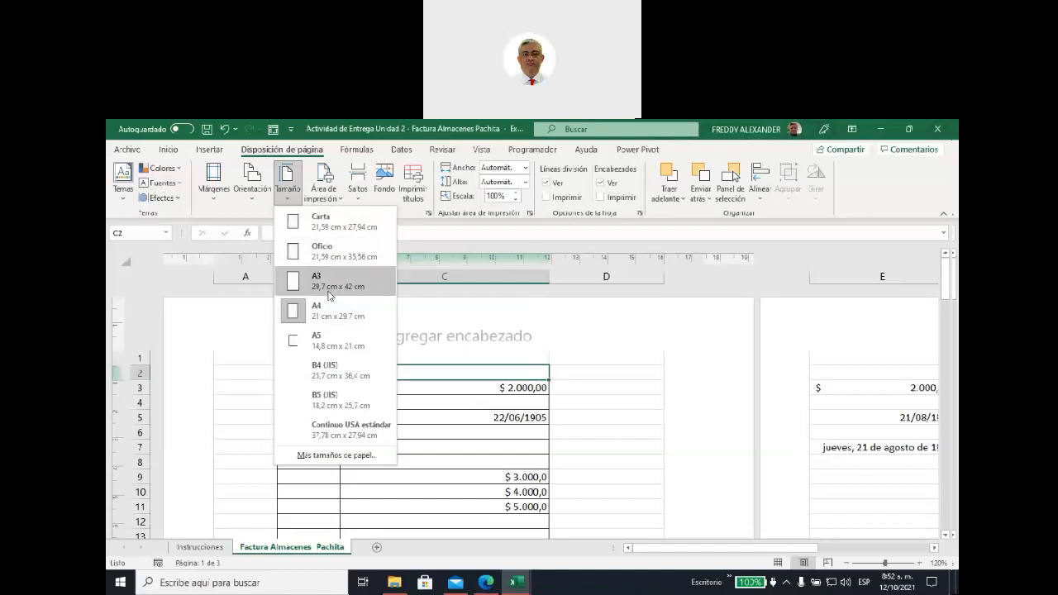
pyautogui.click(346, 223)
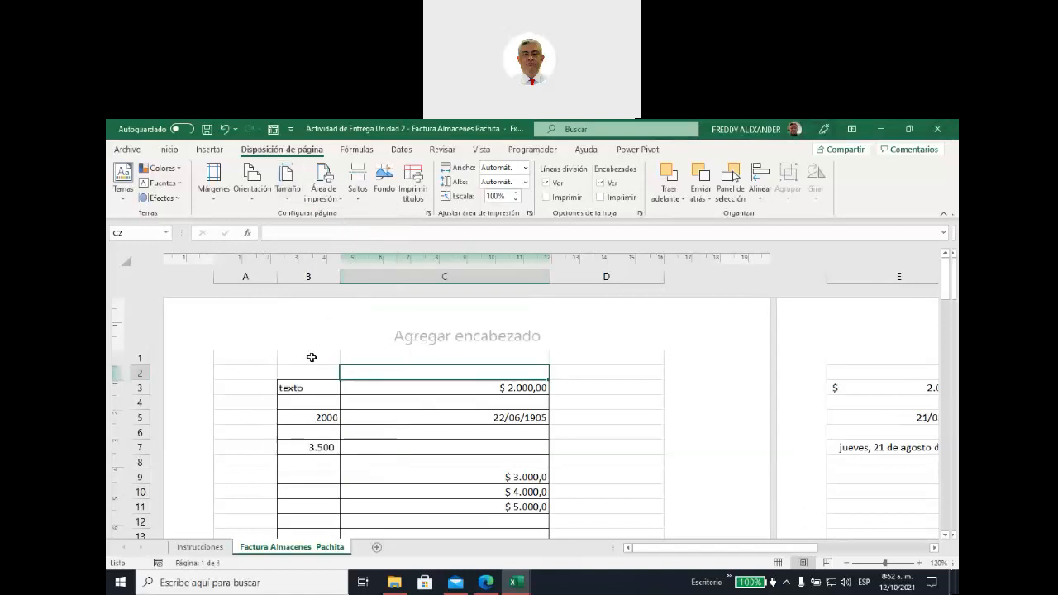
pyautogui.click(286, 178)
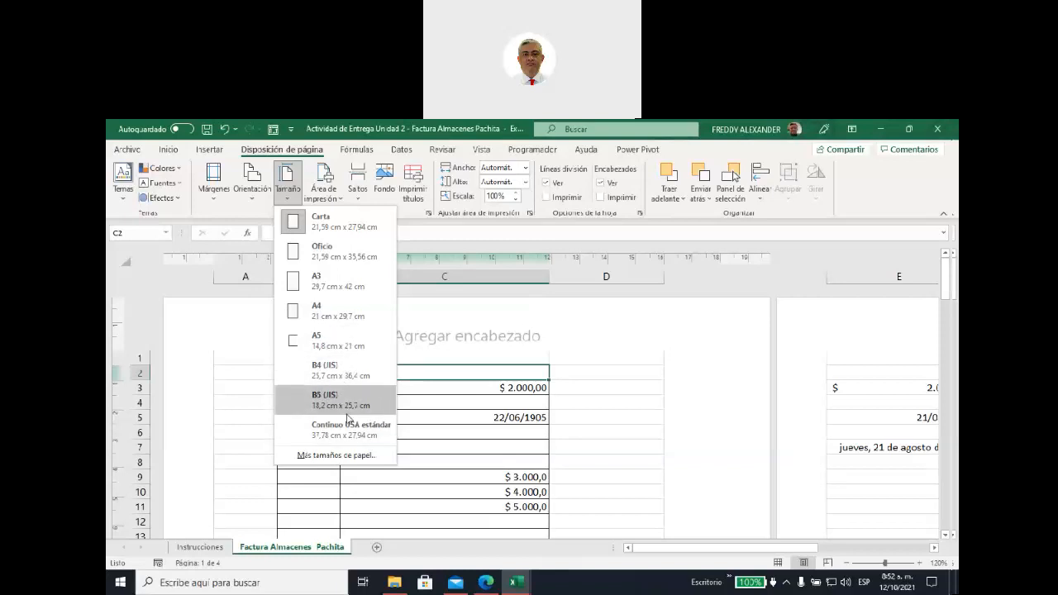
pyautogui.click(252, 370)
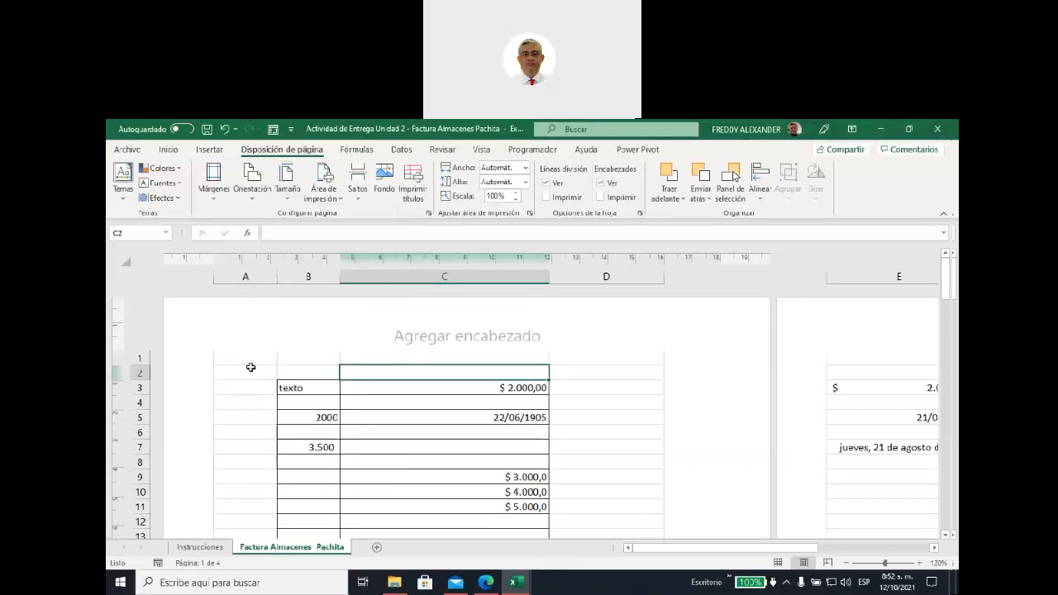
pyautogui.click(253, 198)
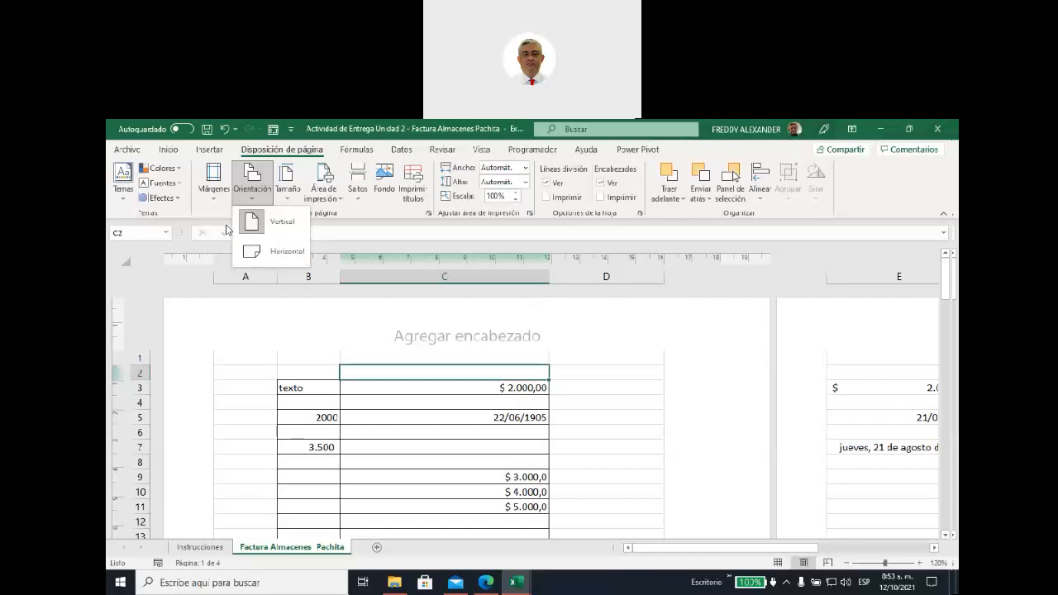
pyautogui.click(276, 231)
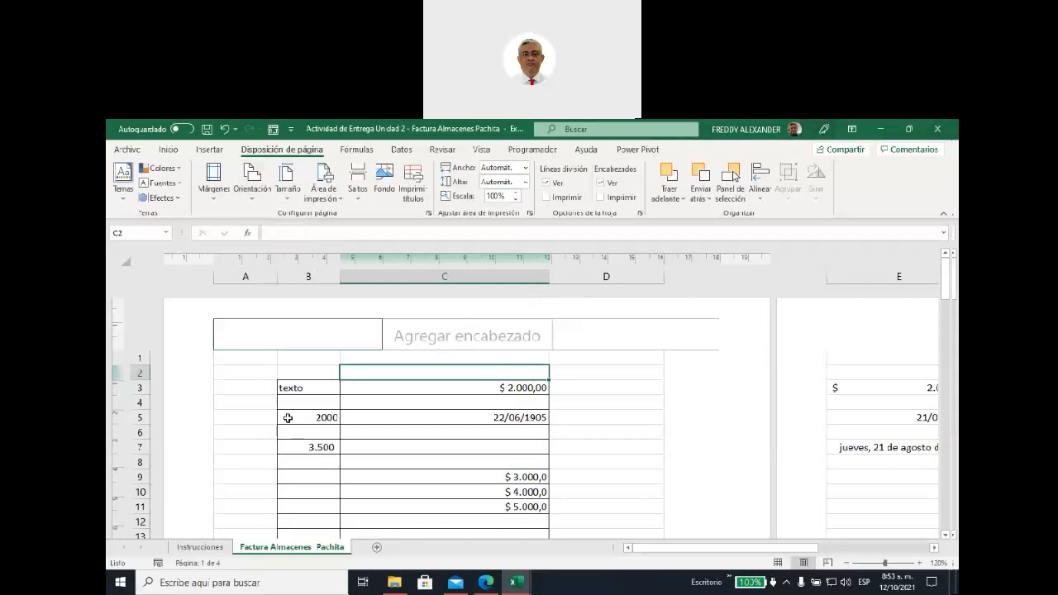
# - Apply custom page margins of 2,3 on the left and 2,4 at the top
pyautogui.click(215, 201)
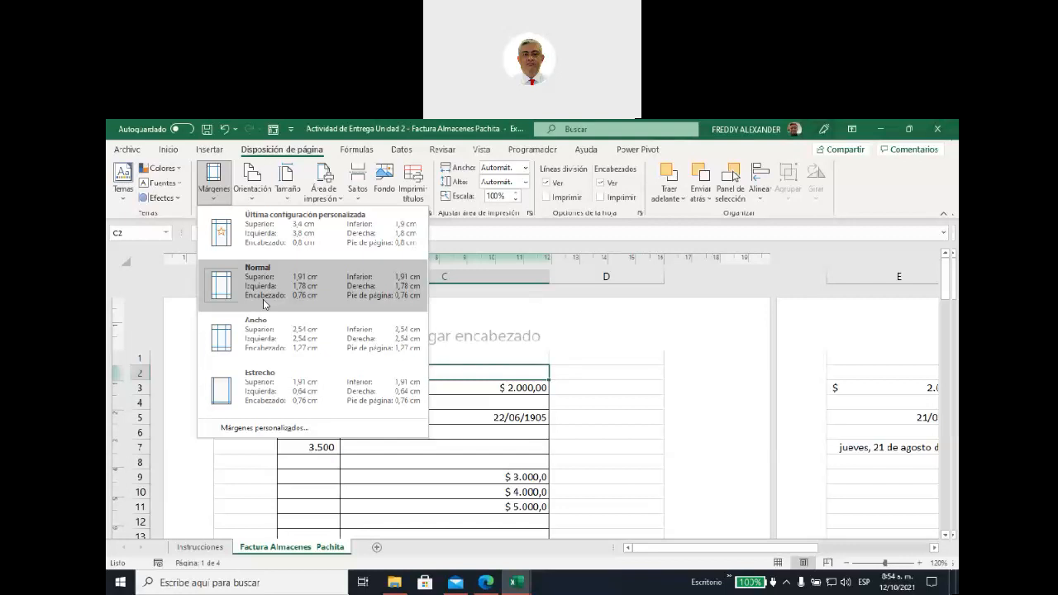
pyautogui.click(254, 430)
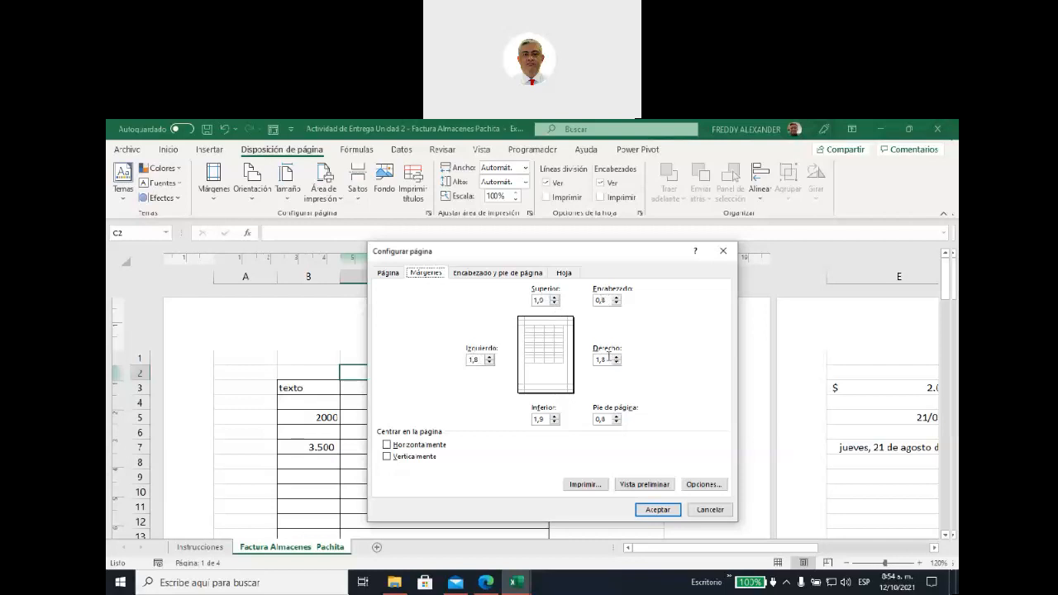
pyautogui.click(490, 358)
pyautogui.click(555, 299)
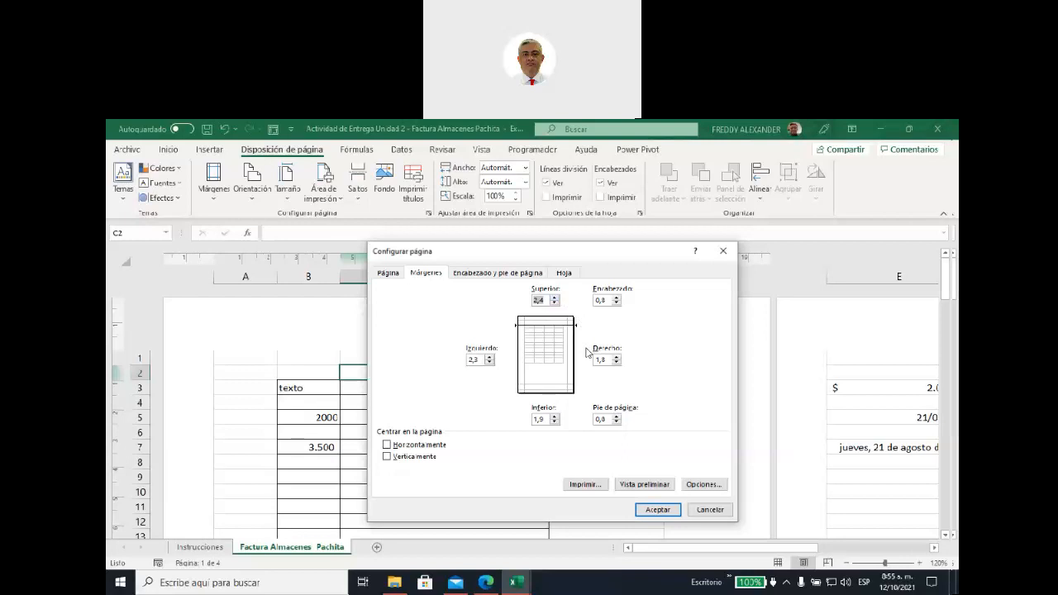
pyautogui.click(659, 510)
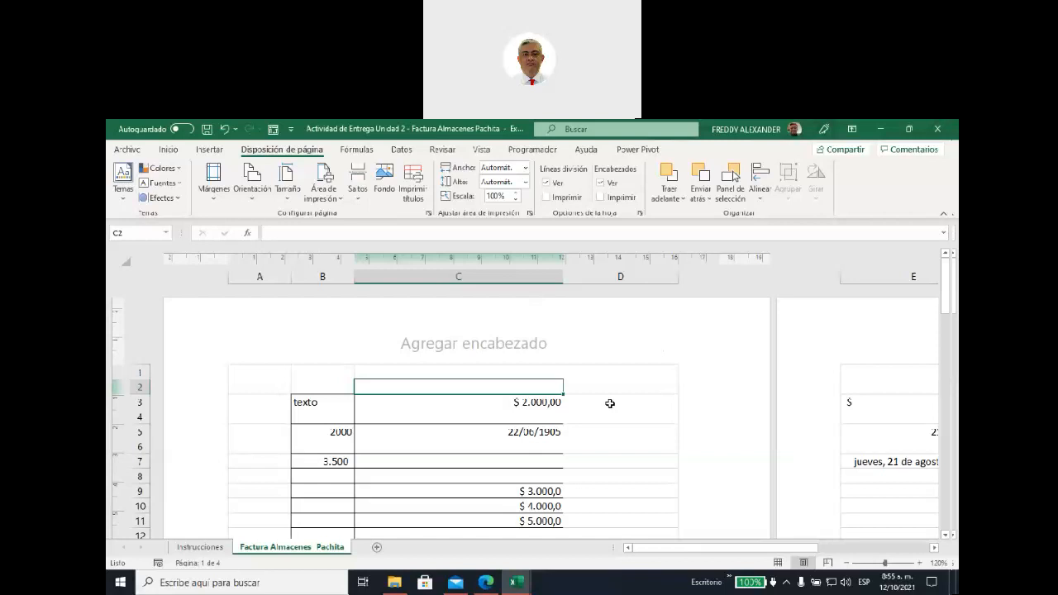
pyautogui.scroll(-3, 610, 403)
pyautogui.scroll(3, 610, 403)
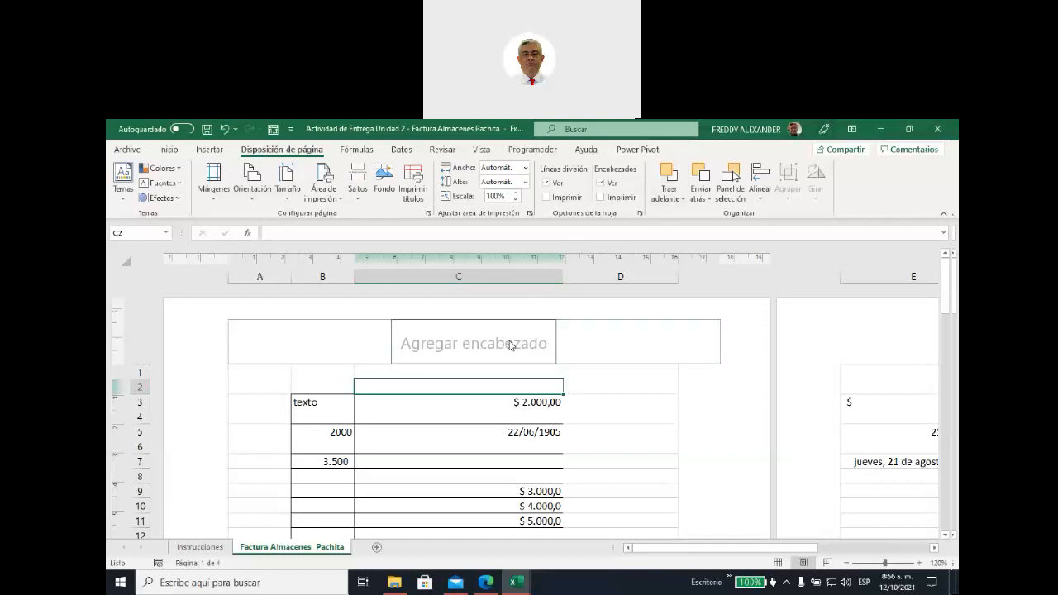
# - Insert the picture Logo (2) from the unidad 2 folder into the right section of the page header
pyautogui.click(618, 343)
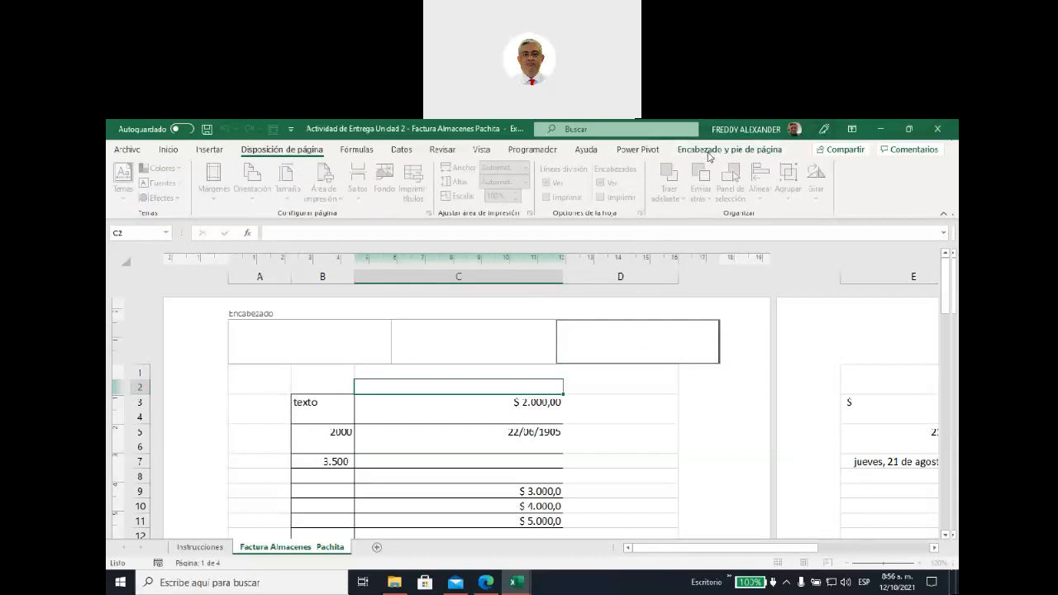
pyautogui.click(709, 150)
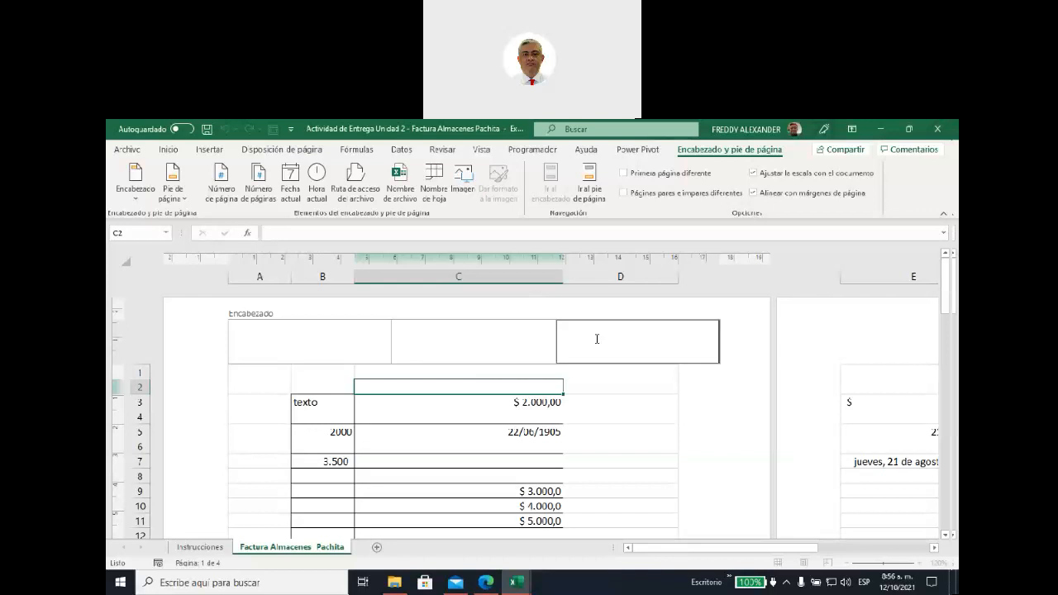
pyautogui.click(463, 197)
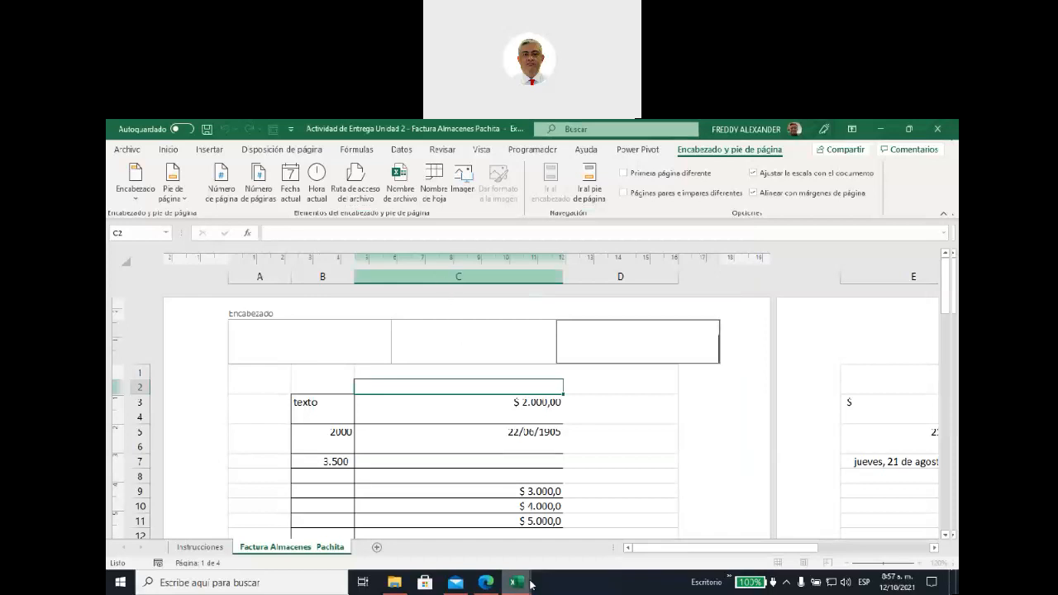
pyautogui.moveTo(468, 184); pyautogui.dragTo(523, 440)
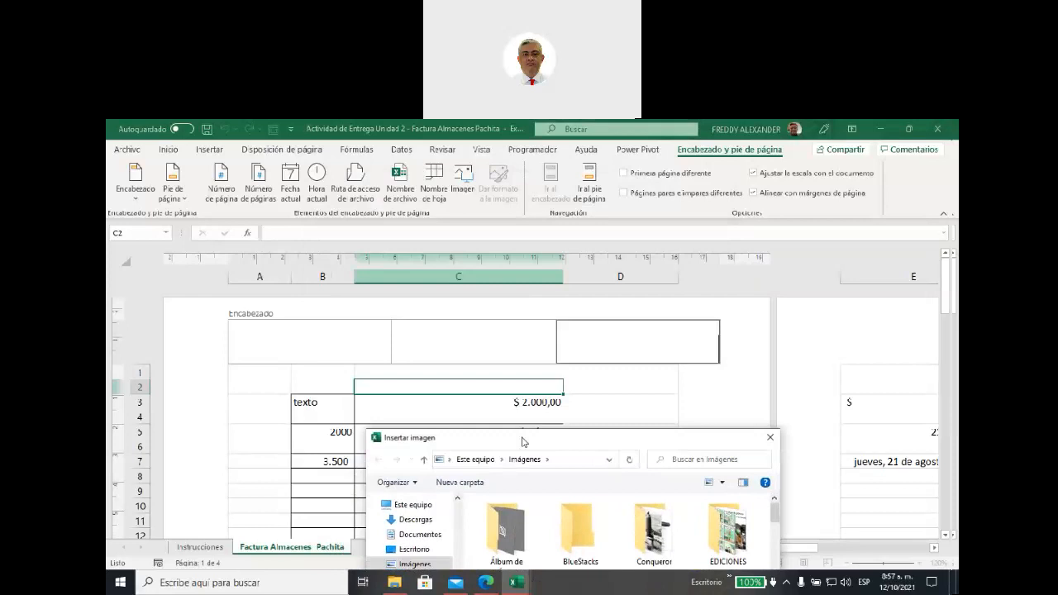
pyautogui.scroll(5, 454, 446)
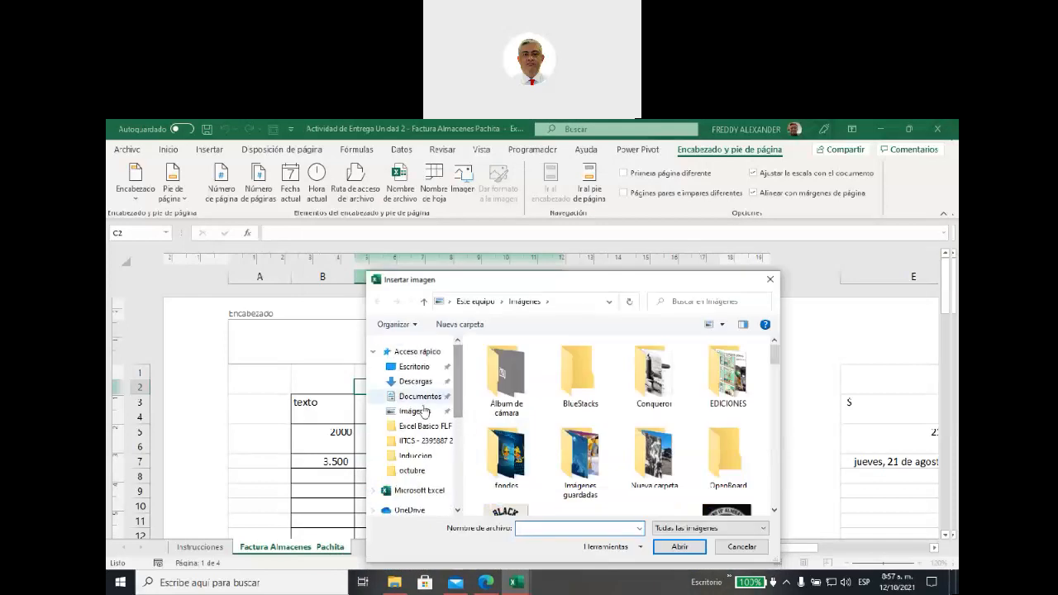
pyautogui.click(422, 427)
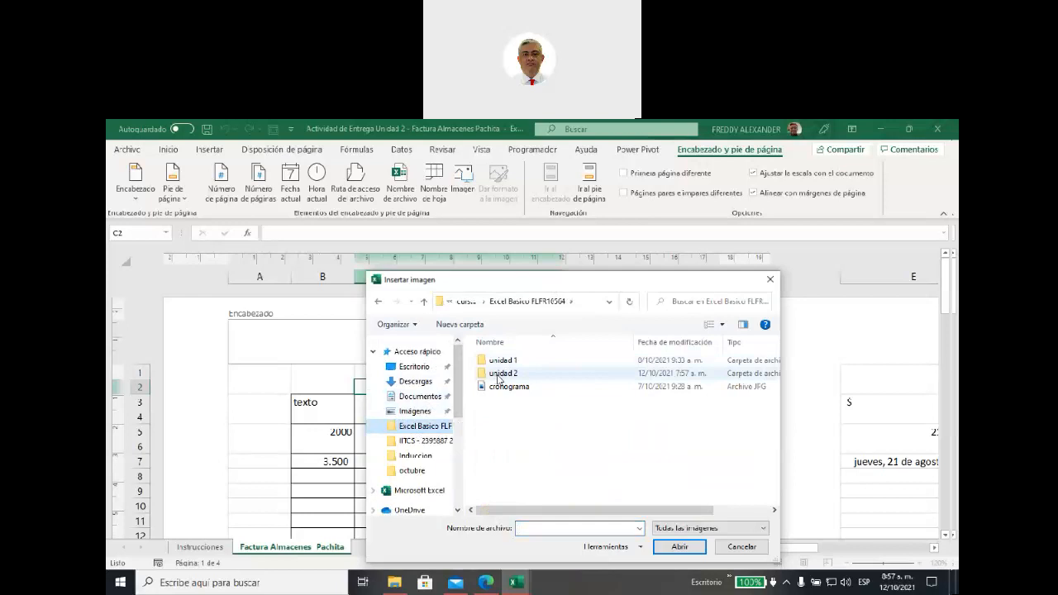
pyautogui.doubleClick(500, 374)
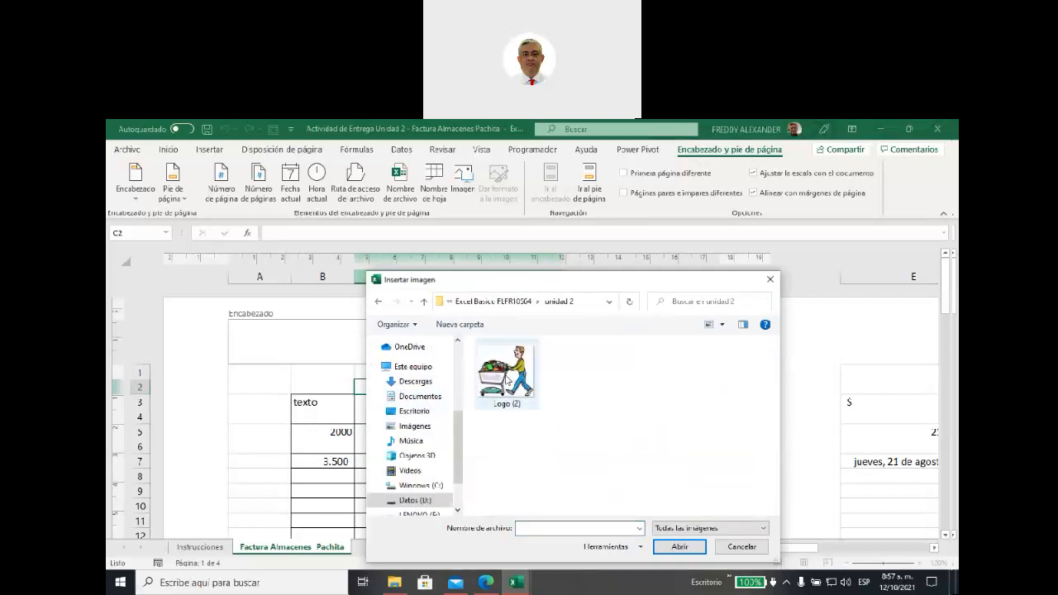
pyautogui.moveTo(550, 279); pyautogui.dragTo(631, 241)
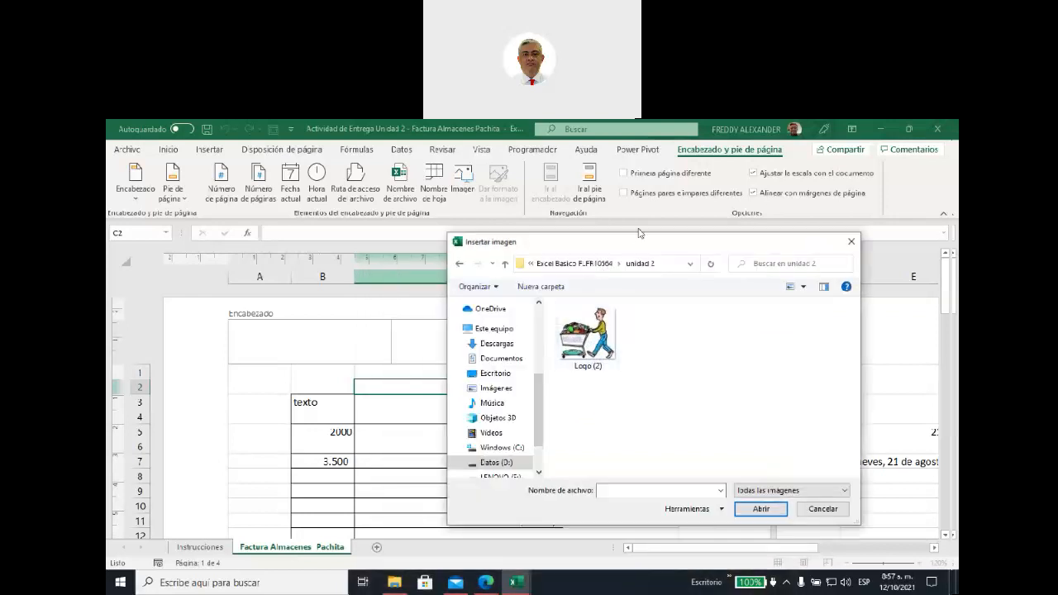
pyautogui.click(583, 336)
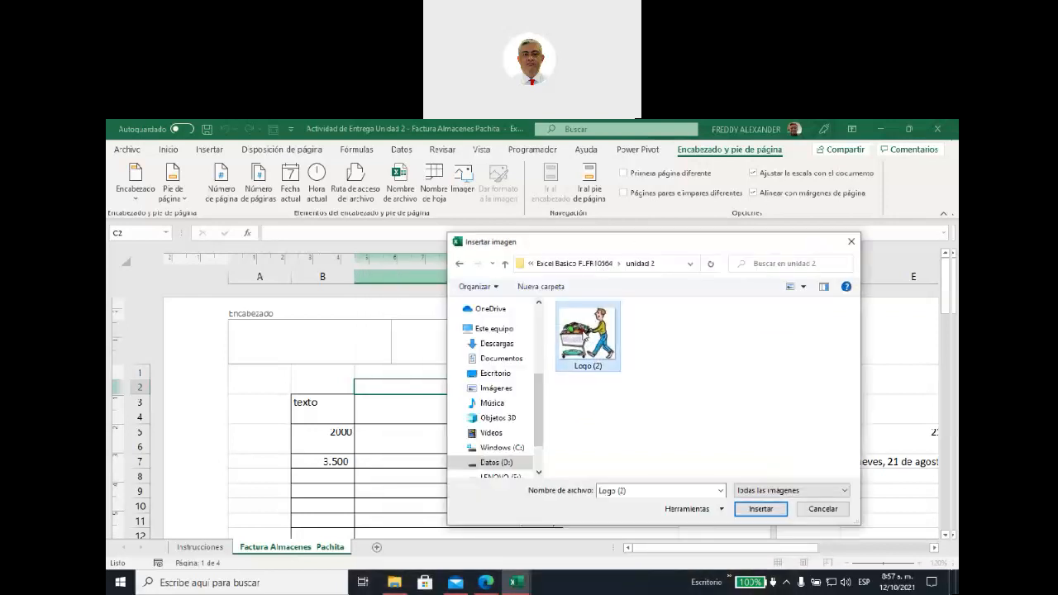
pyautogui.click(761, 509)
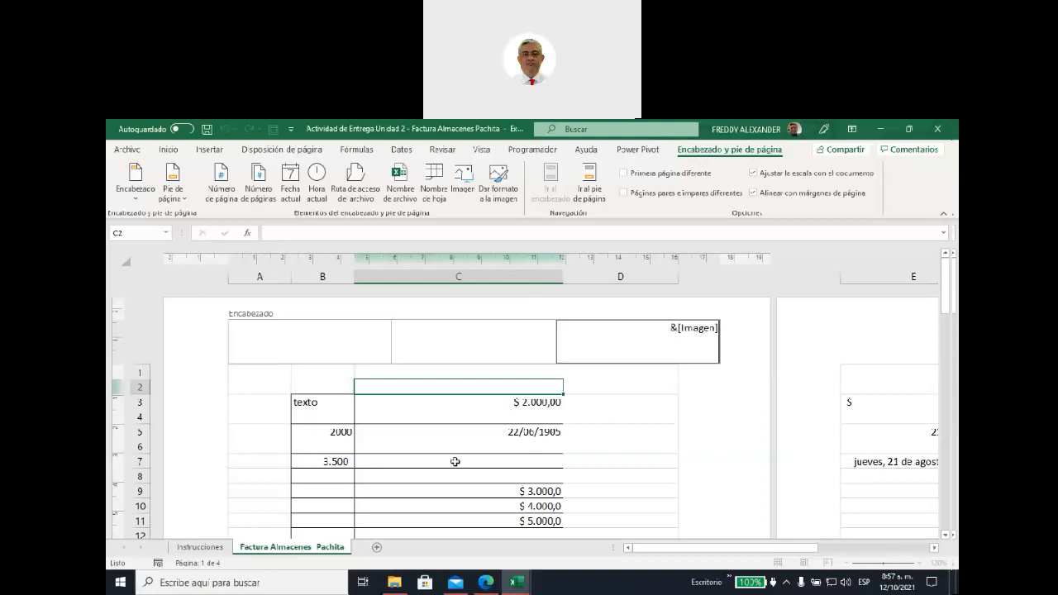
pyautogui.click(267, 484)
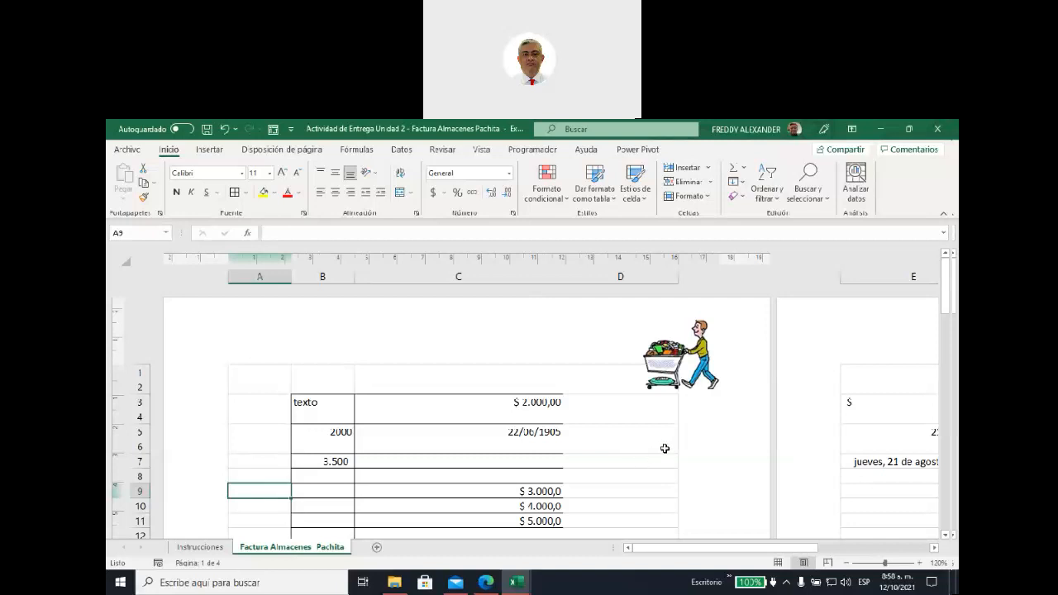
# - Examine the header logo on the pages below and beside the first page
pyautogui.scroll(-9, 637, 442)
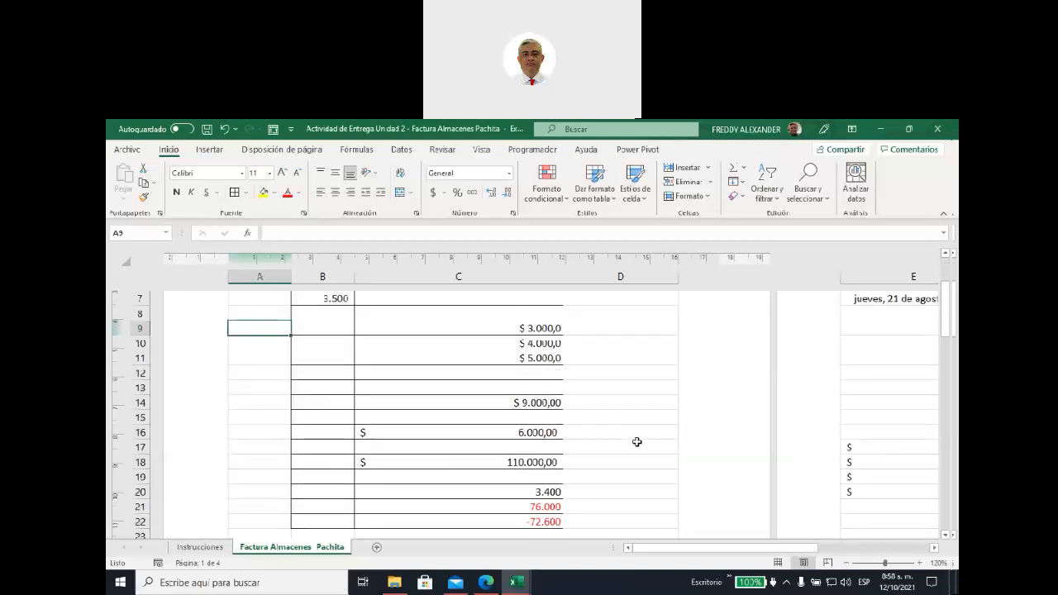
pyautogui.scroll(-6, 637, 442)
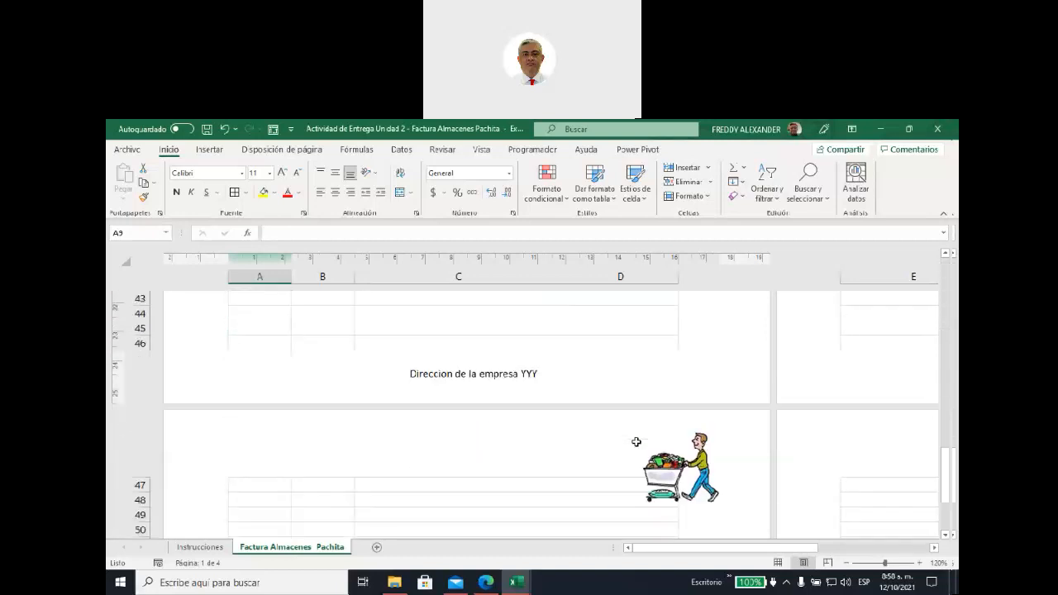
pyautogui.moveTo(653, 548); pyautogui.dragTo(830, 533)
pyautogui.scroll(10, 791, 488)
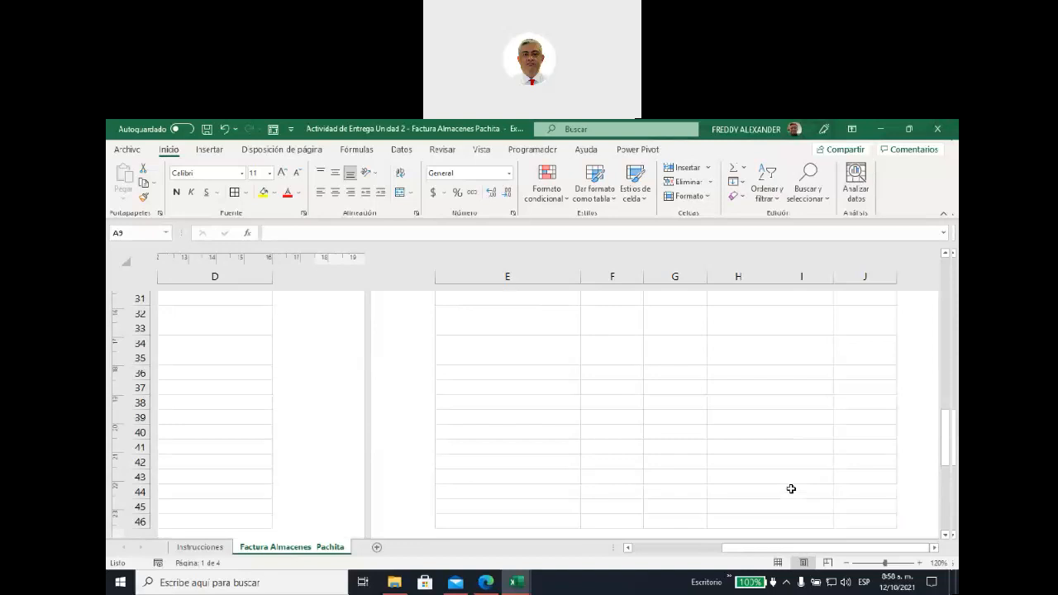
pyautogui.scroll(5, 792, 489)
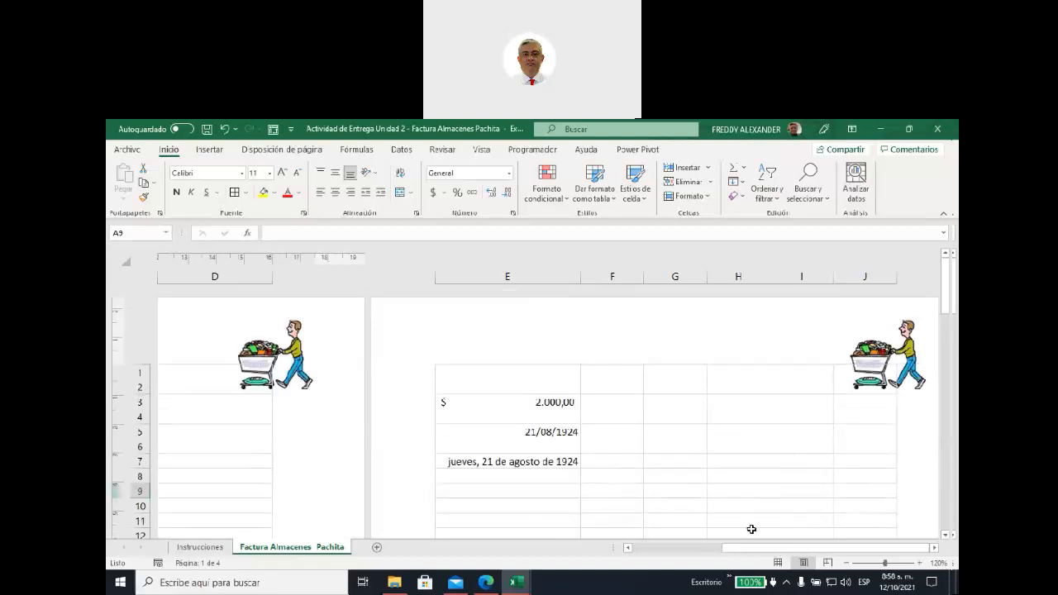
pyautogui.moveTo(758, 552); pyautogui.dragTo(670, 551)
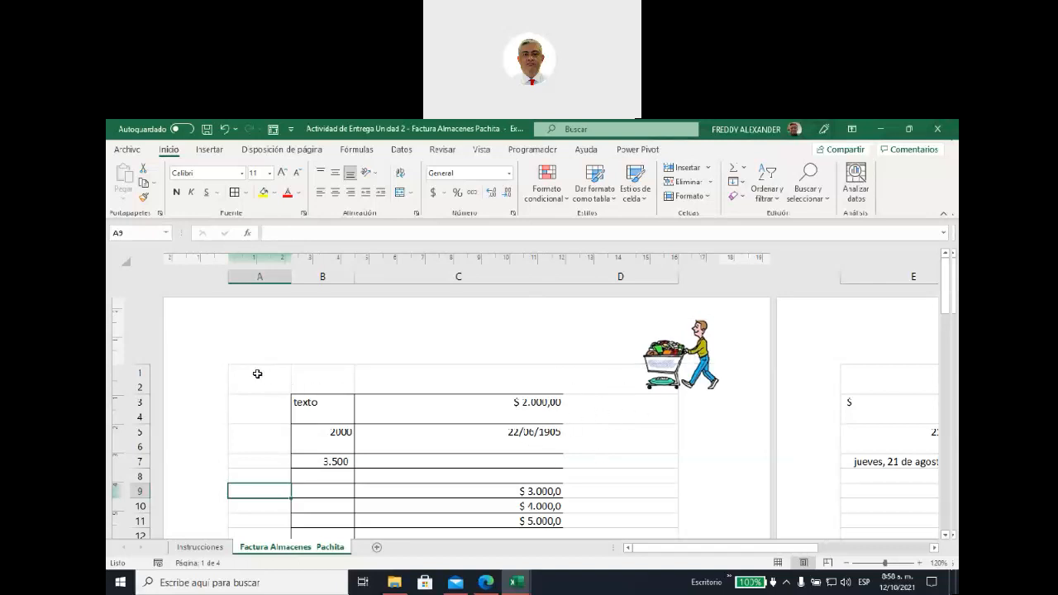
# - Fill cells D1:D2 and A1:C1 with yellow
pyautogui.moveTo(605, 371); pyautogui.dragTo(607, 383)
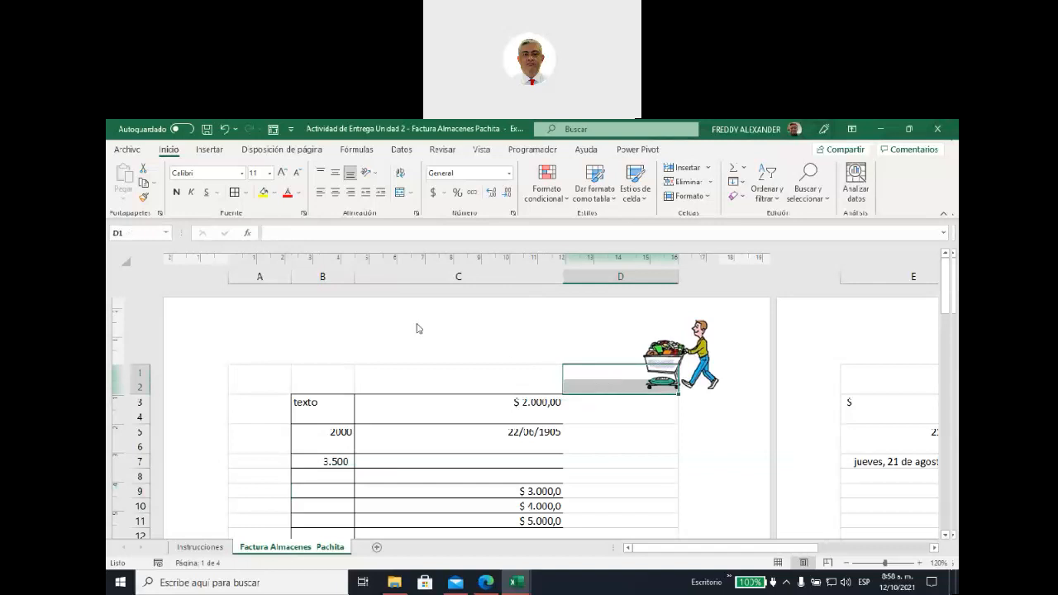
pyautogui.click(263, 192)
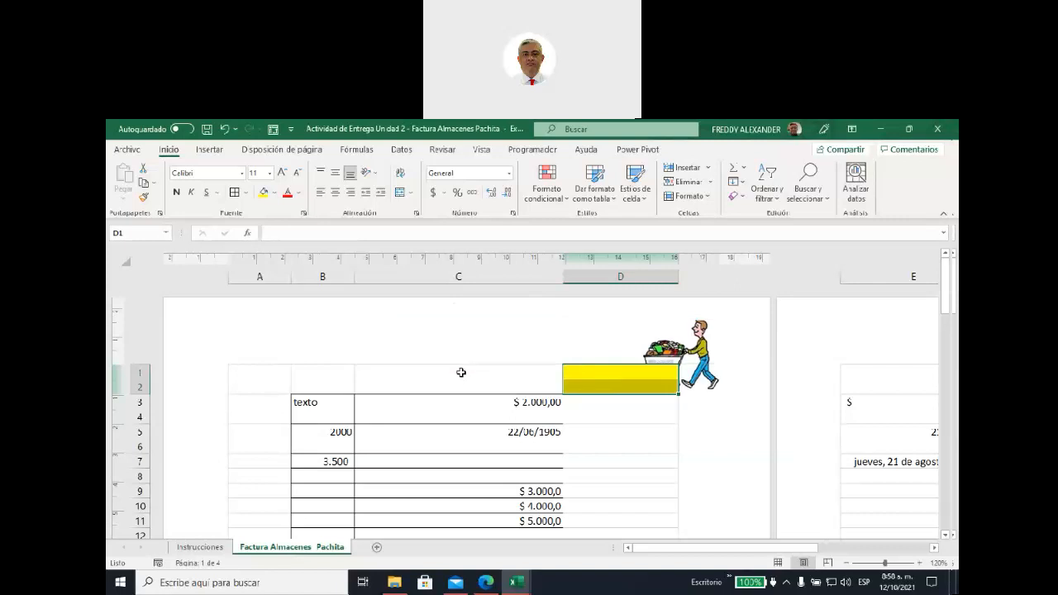
pyautogui.moveTo(267, 369); pyautogui.dragTo(510, 359)
pyautogui.click(263, 192)
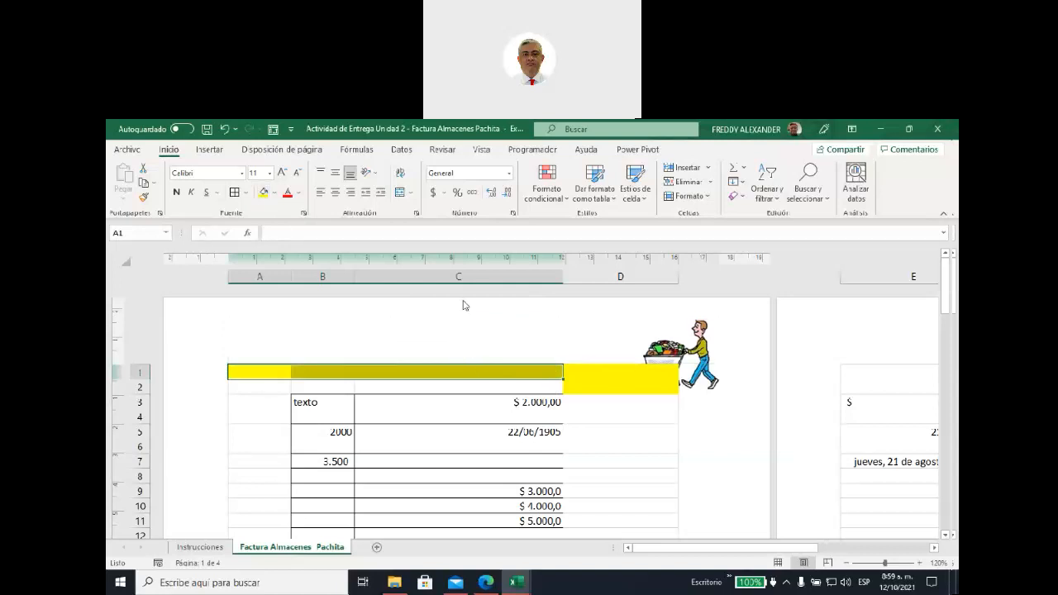
# - Set the header margin (Encabezado) to 0,3 in the page setup
pyautogui.click(279, 154)
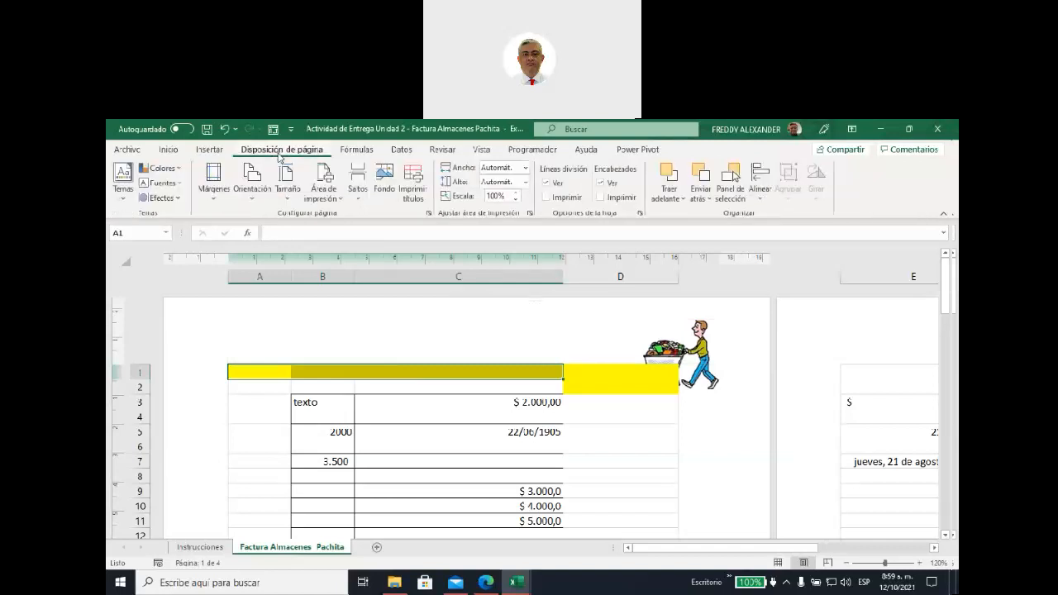
pyautogui.click(428, 214)
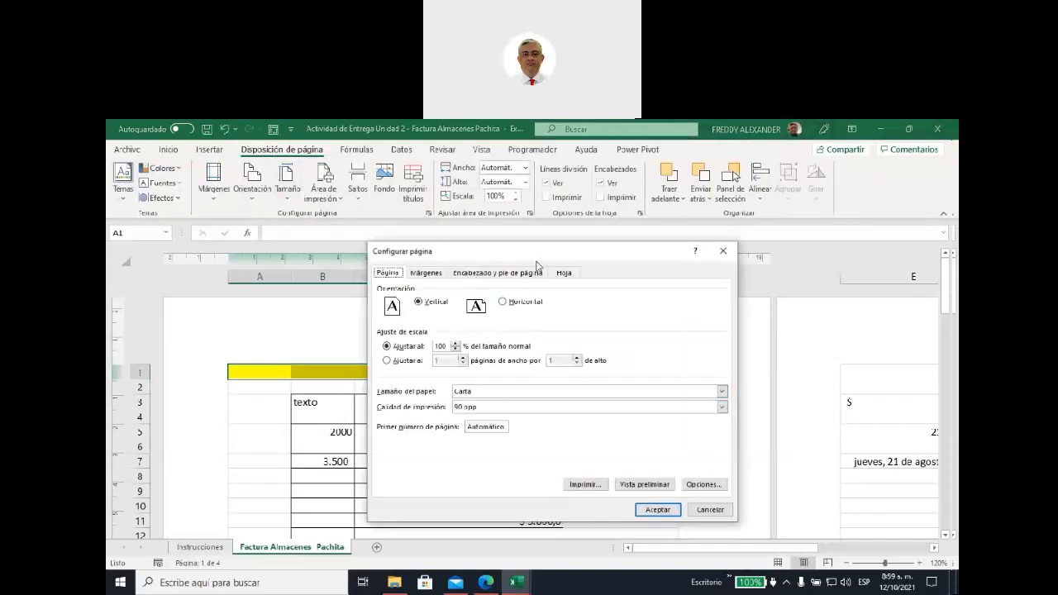
pyautogui.click(435, 274)
pyautogui.moveTo(559, 251); pyautogui.dragTo(414, 292)
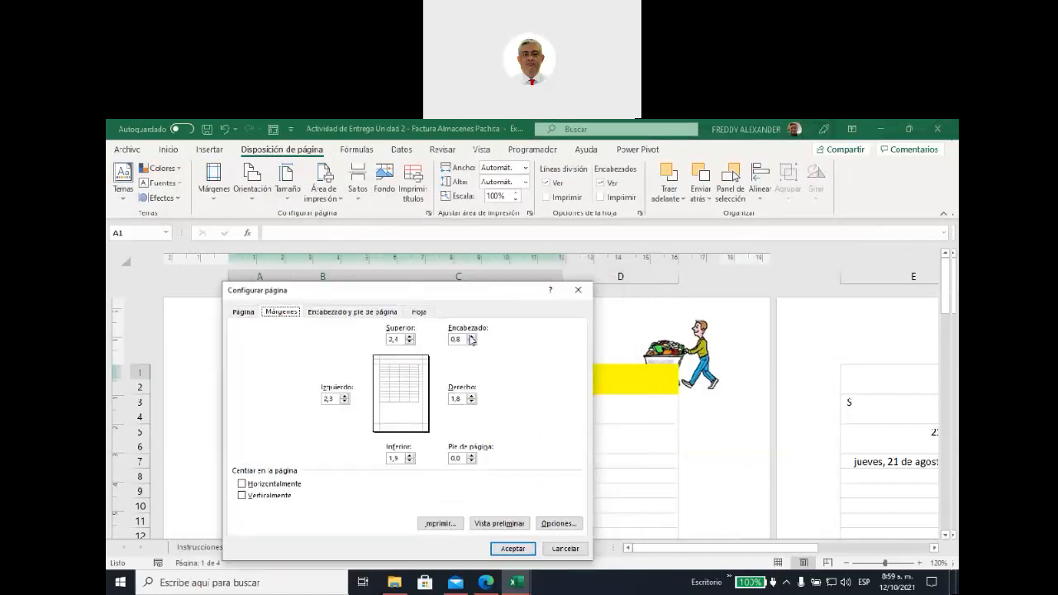
pyautogui.click(472, 342)
pyautogui.click(471, 336)
pyautogui.click(464, 338)
pyautogui.press('BackSpace')
pyautogui.write('3')
pyautogui.click(511, 549)
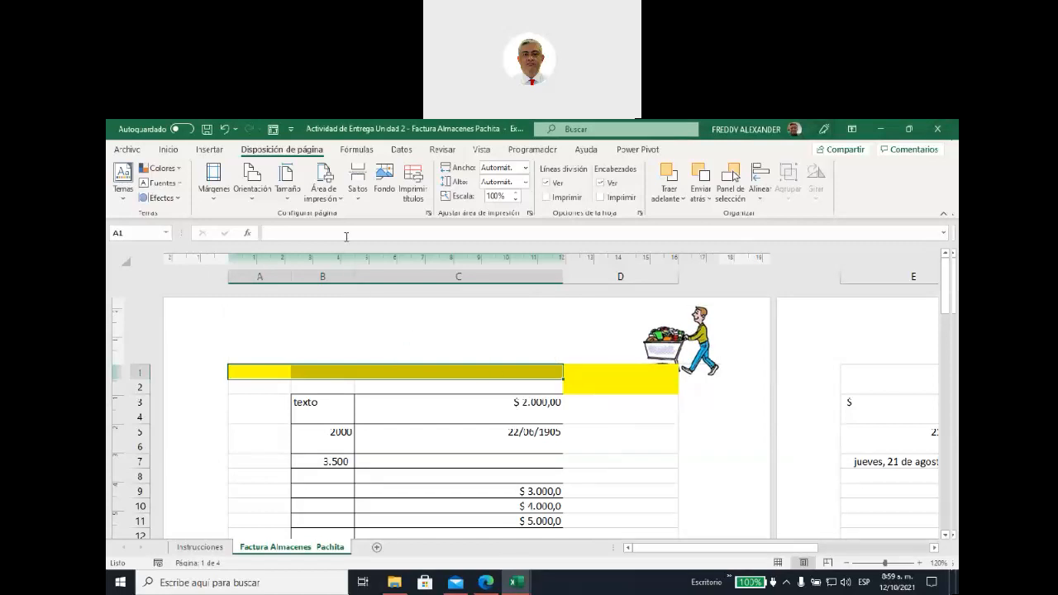
# - Set the top page margin (Superior) to 3 in the page setup and select cells A1:D1
pyautogui.click(427, 213)
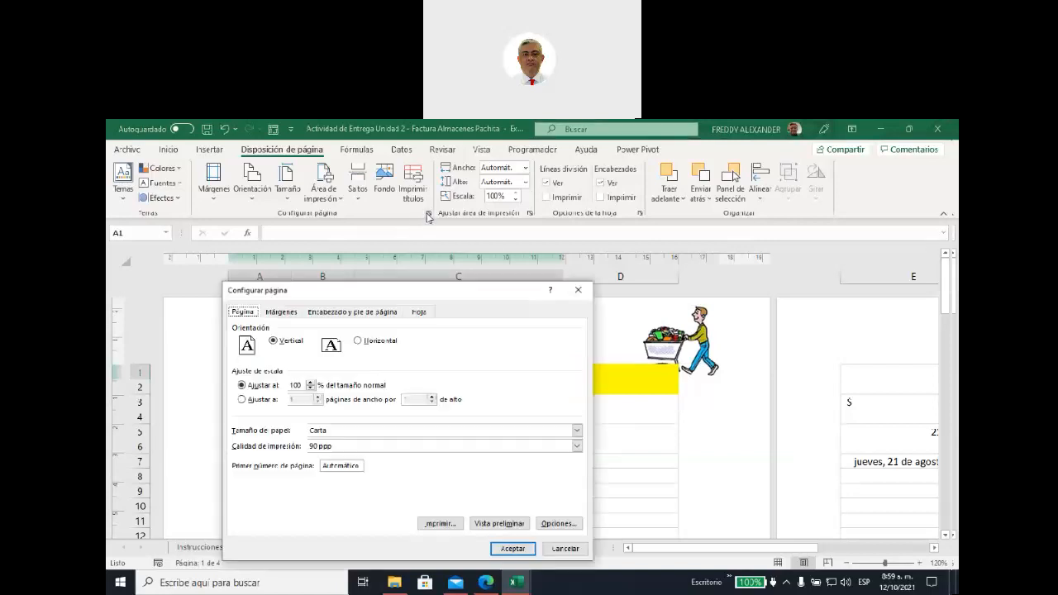
pyautogui.click(280, 313)
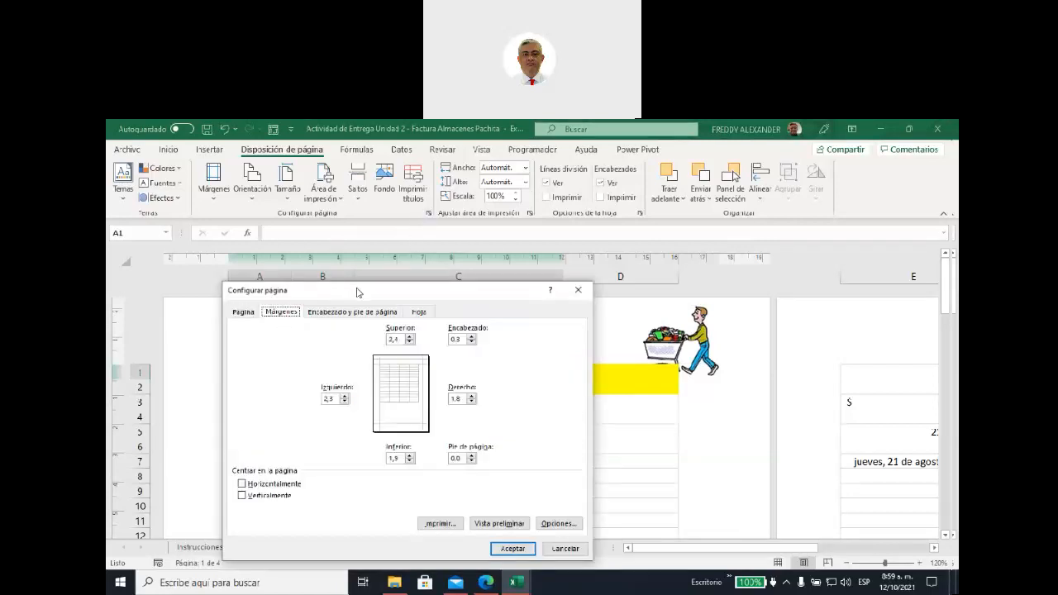
pyautogui.moveTo(355, 291); pyautogui.dragTo(353, 237)
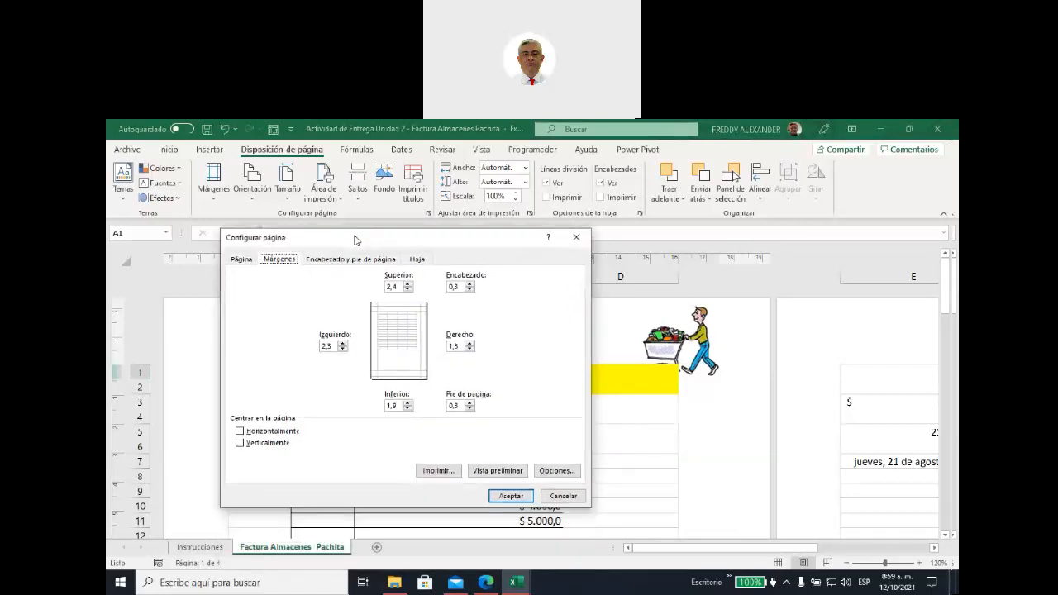
pyautogui.doubleClick(398, 285)
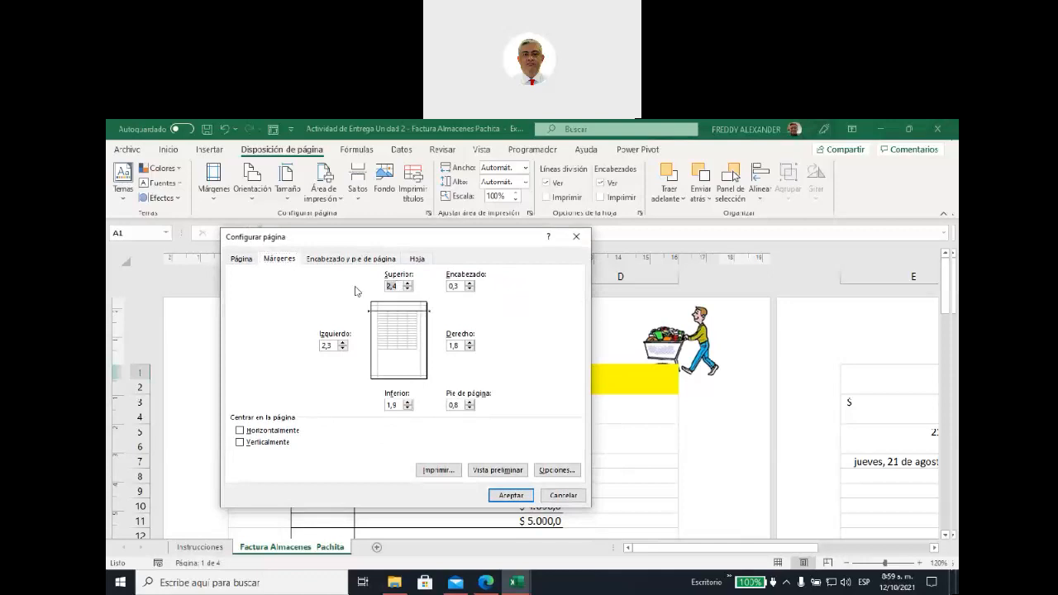
pyautogui.write('3')
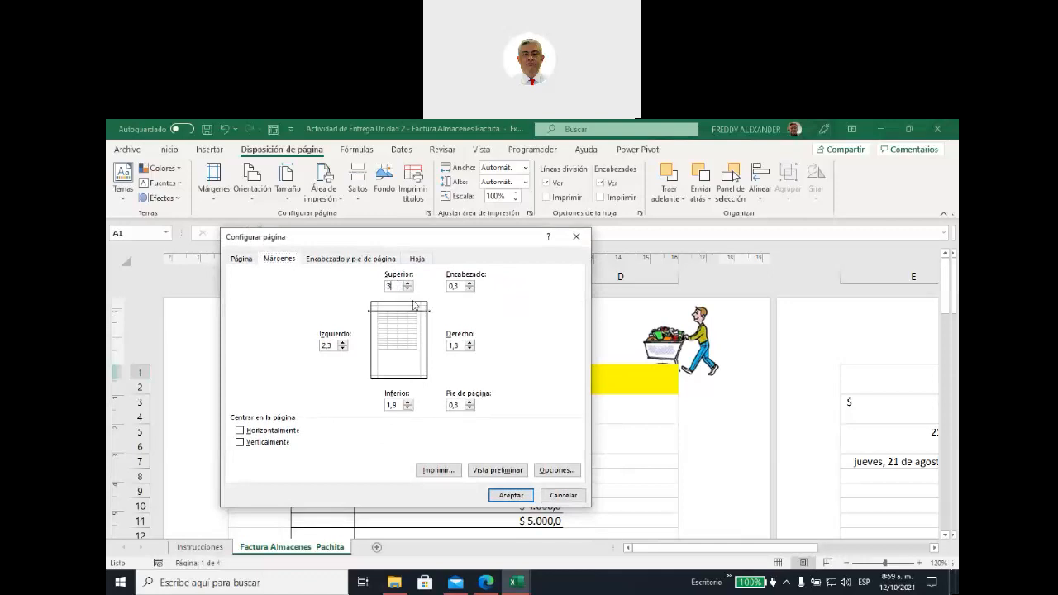
pyautogui.click(510, 495)
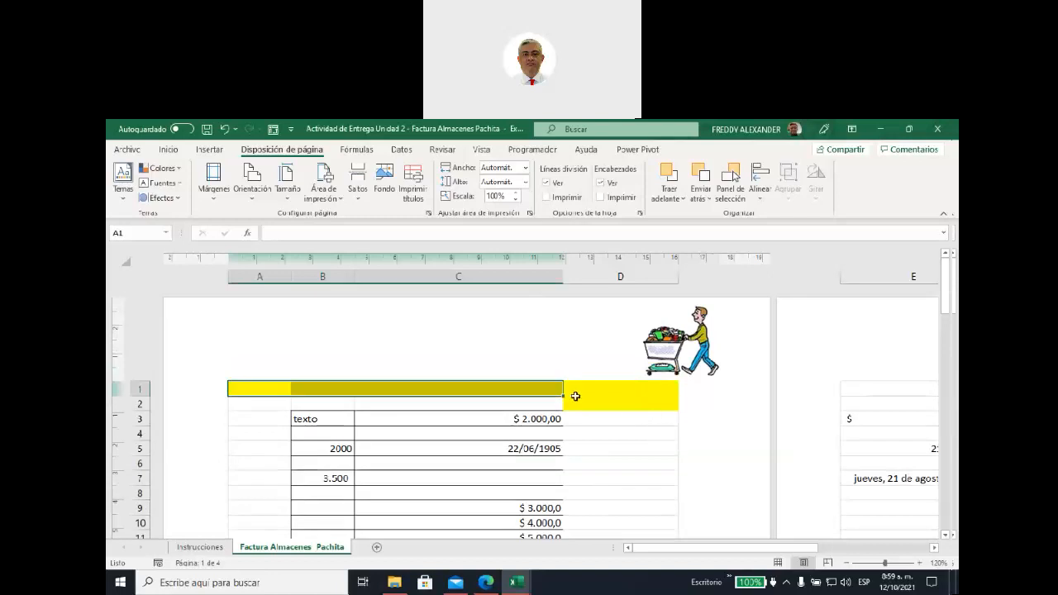
pyautogui.moveTo(287, 395); pyautogui.dragTo(621, 390)
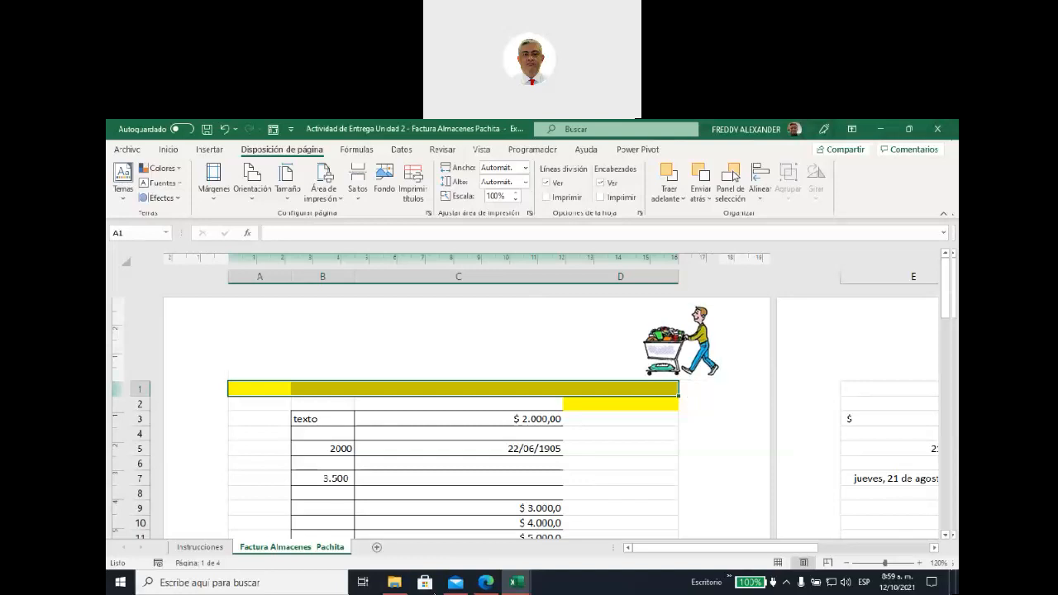
# - Open the Logo (2) image from the unidad 2 folder to examine it, close it, and return to the workbook
pyautogui.click(401, 584)
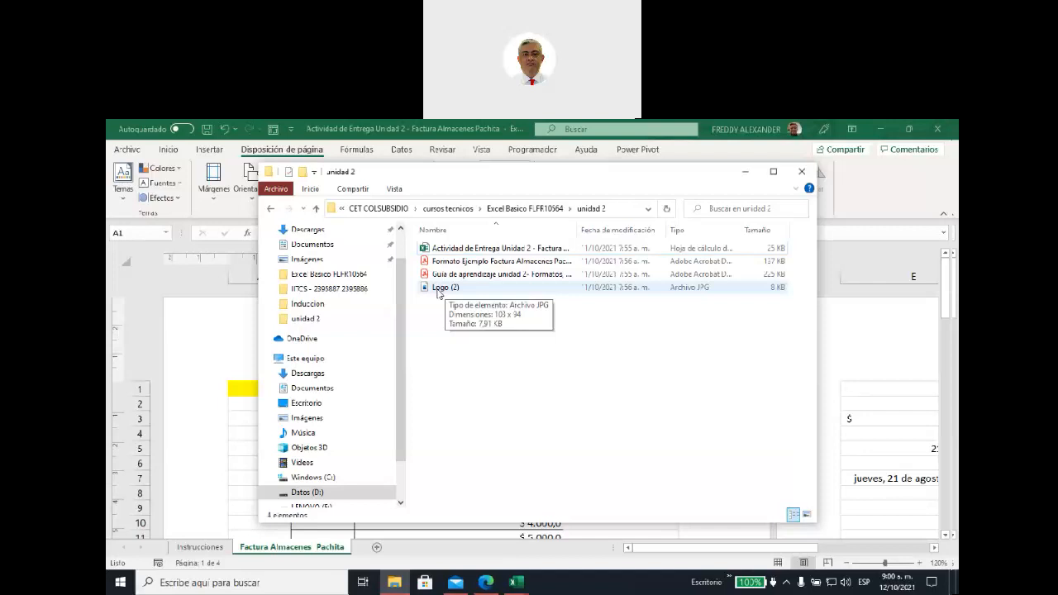
pyautogui.doubleClick(438, 290)
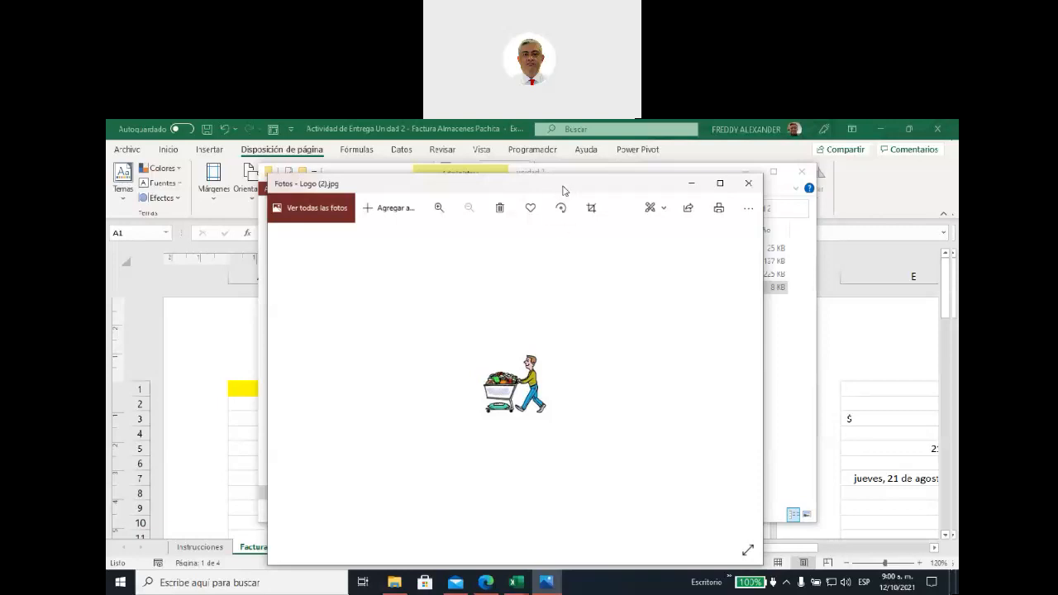
pyautogui.moveTo(473, 192); pyautogui.dragTo(422, 191)
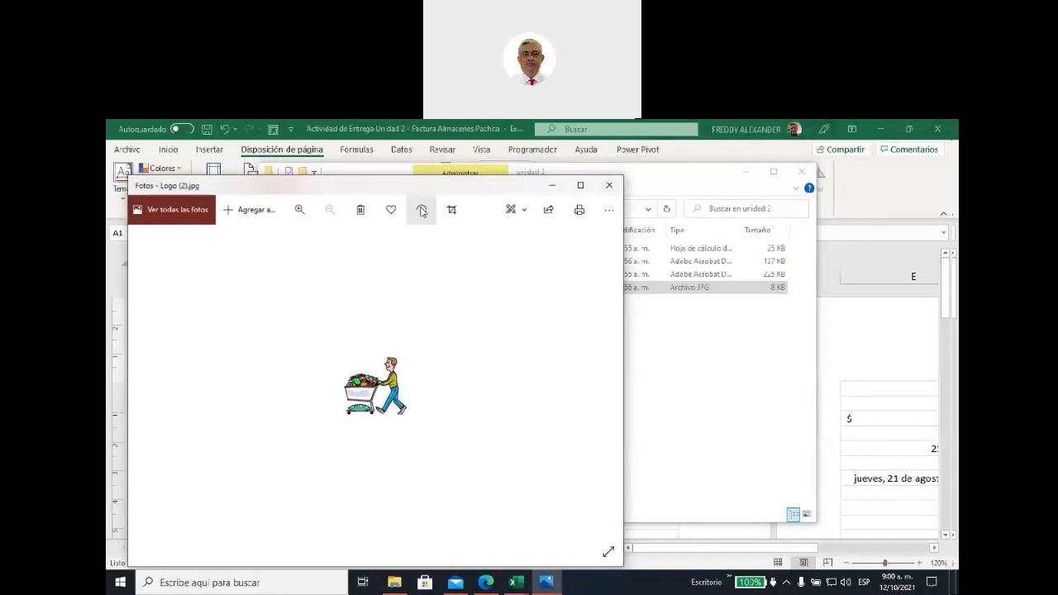
pyautogui.moveTo(413, 189); pyautogui.dragTo(347, 192)
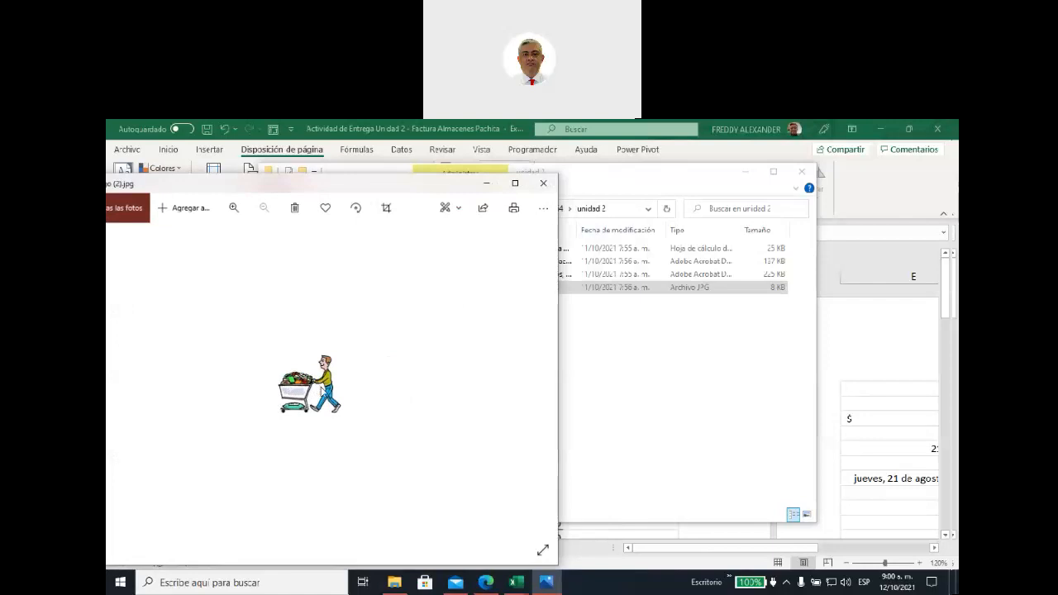
pyautogui.click(543, 182)
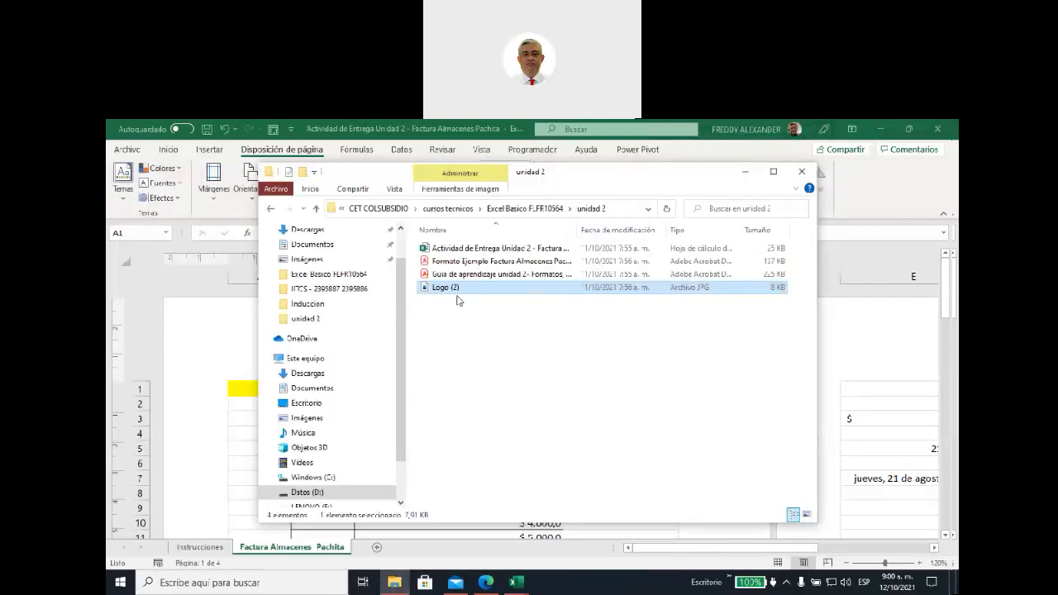
pyautogui.click(745, 172)
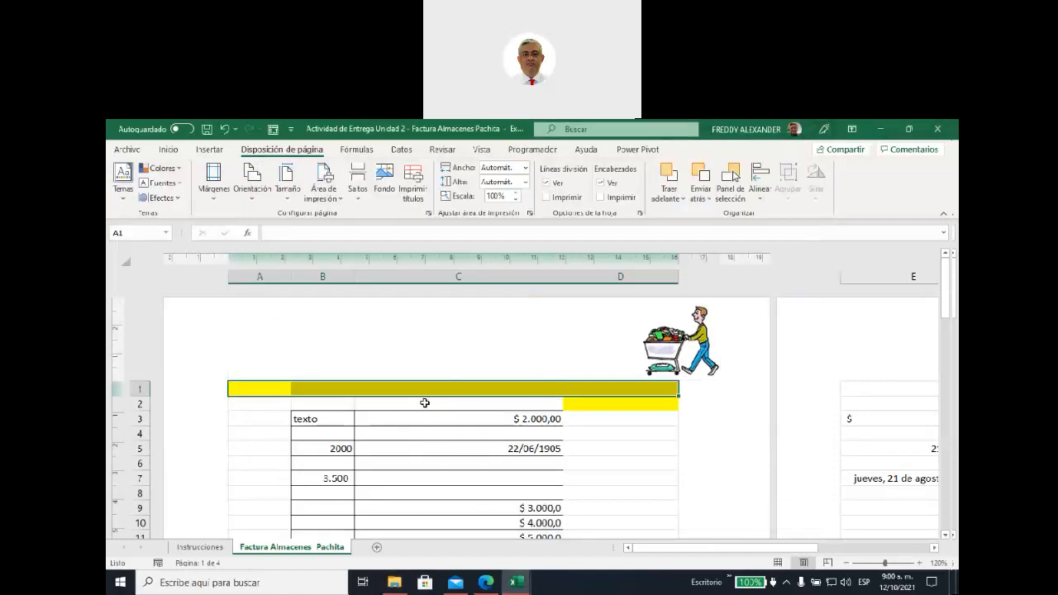
# - Enter NOMBRE DE LA EMPRESA in the center section of the page header
pyautogui.click(441, 343)
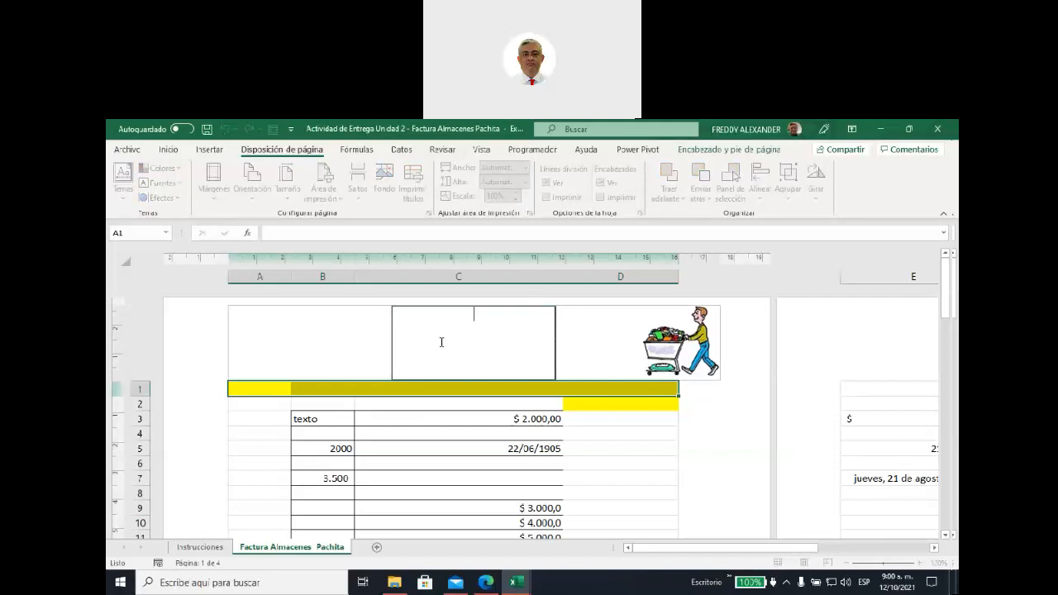
pyautogui.write('NOMBRE DE LA EMPRESA')
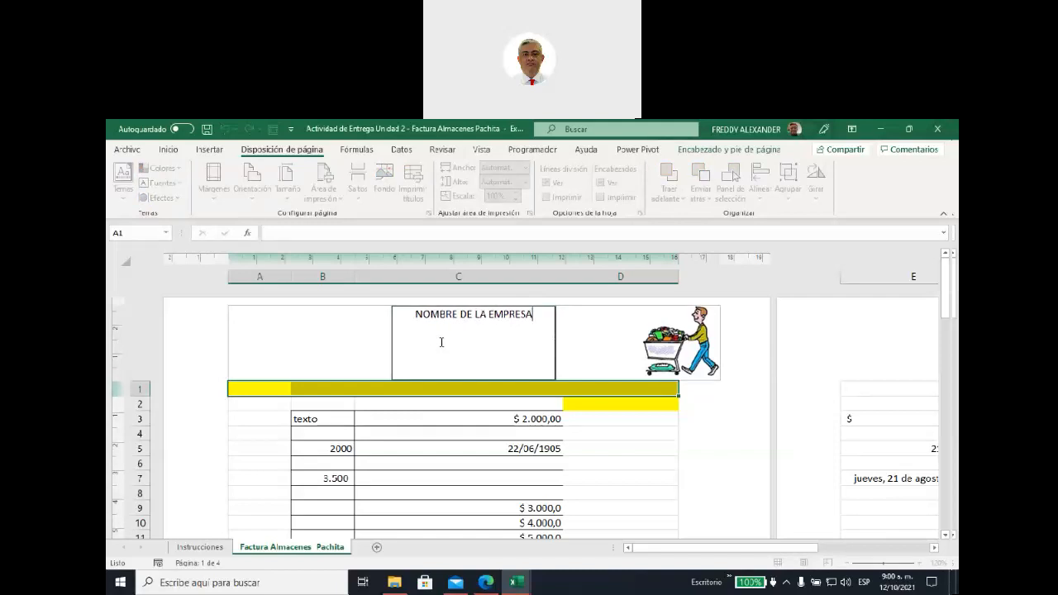
pyautogui.click(718, 439)
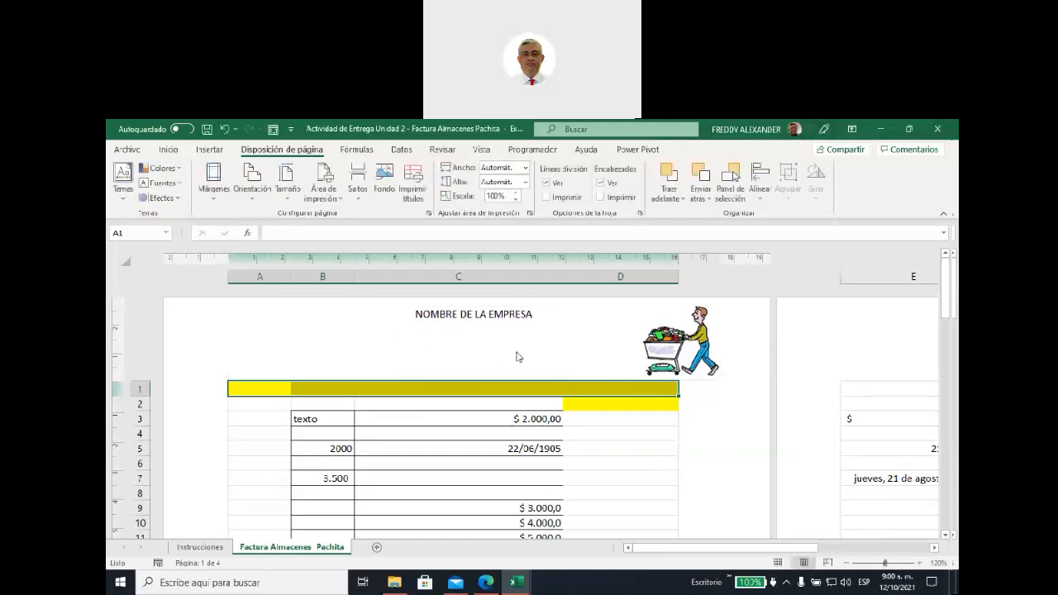
pyautogui.click(468, 338)
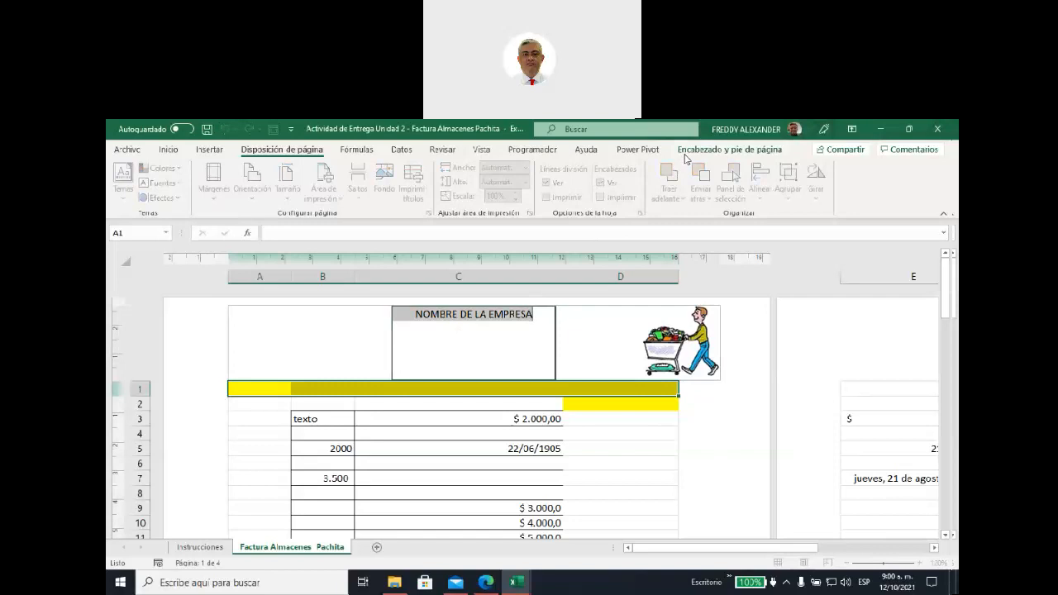
pyautogui.click(471, 355)
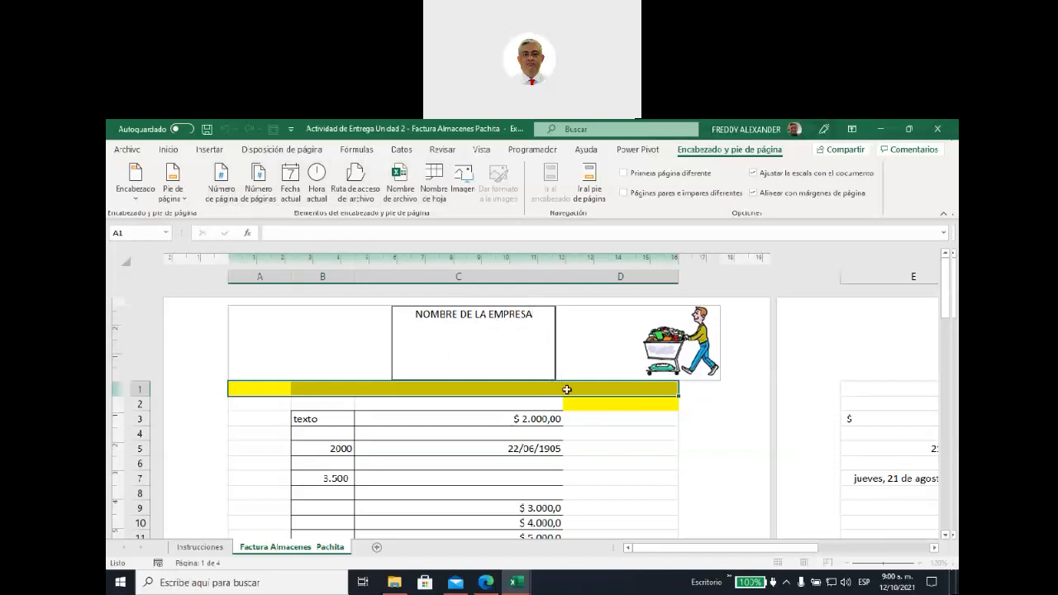
pyautogui.click(630, 449)
# - Insert the total number of pages field into the right section of the page footer
pyautogui.scroll(-12, 623, 445)
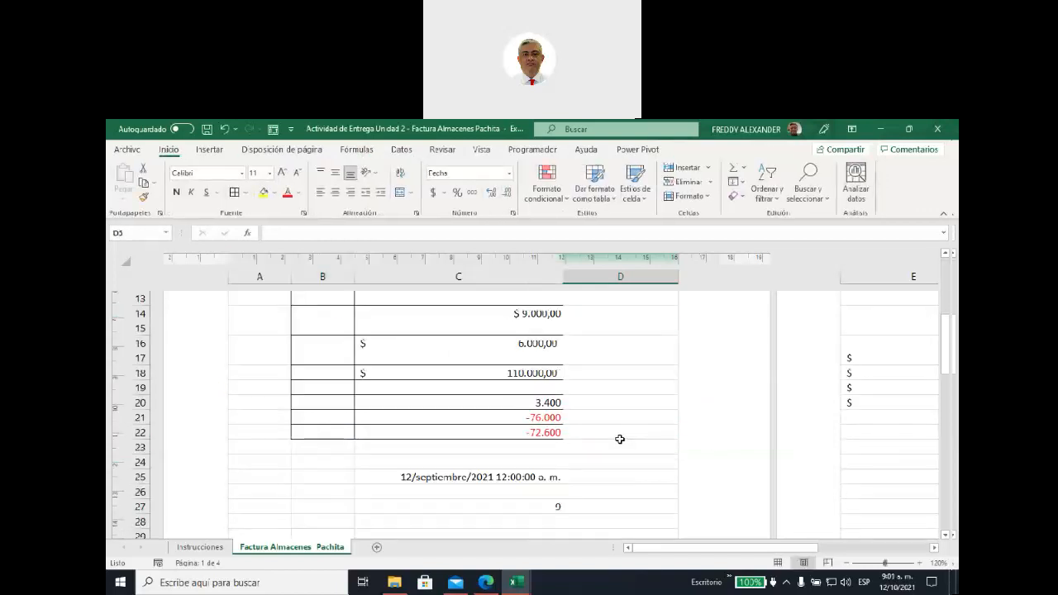
pyautogui.scroll(1, 617, 448)
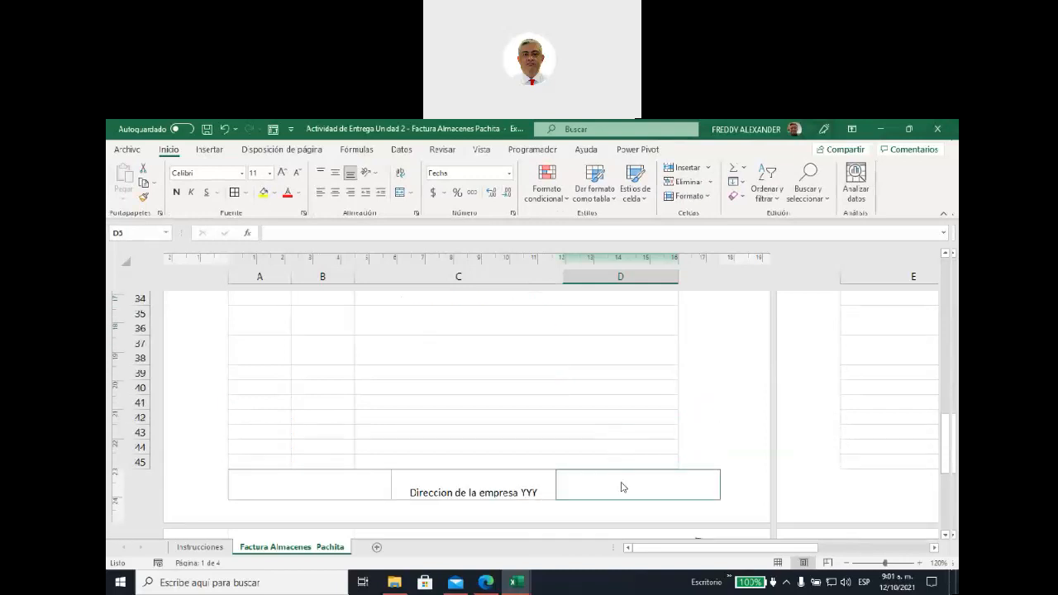
pyautogui.click(629, 484)
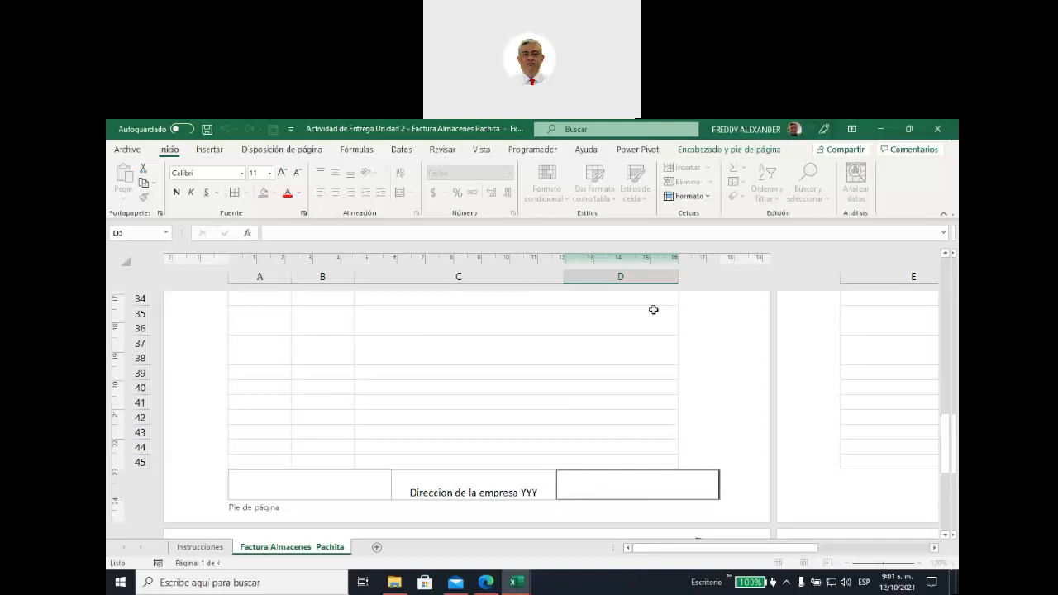
pyautogui.click(686, 153)
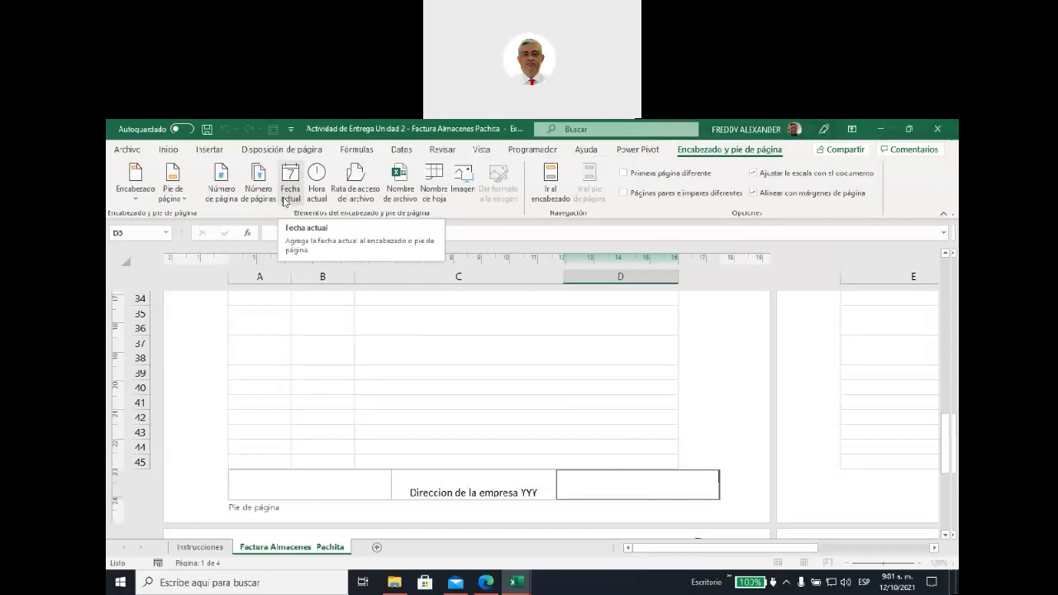
pyautogui.click(258, 189)
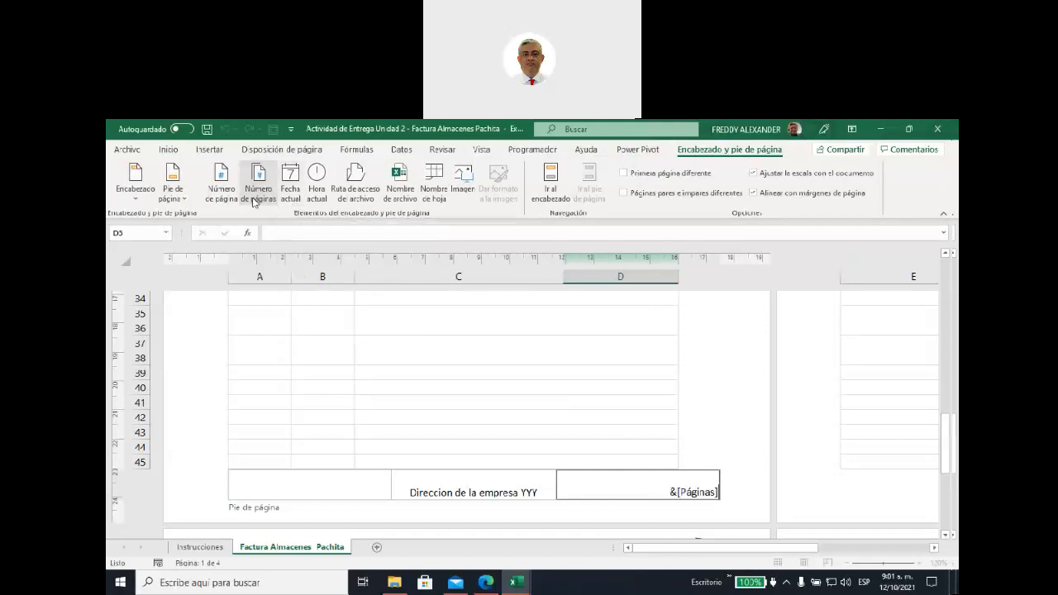
pyautogui.click(588, 407)
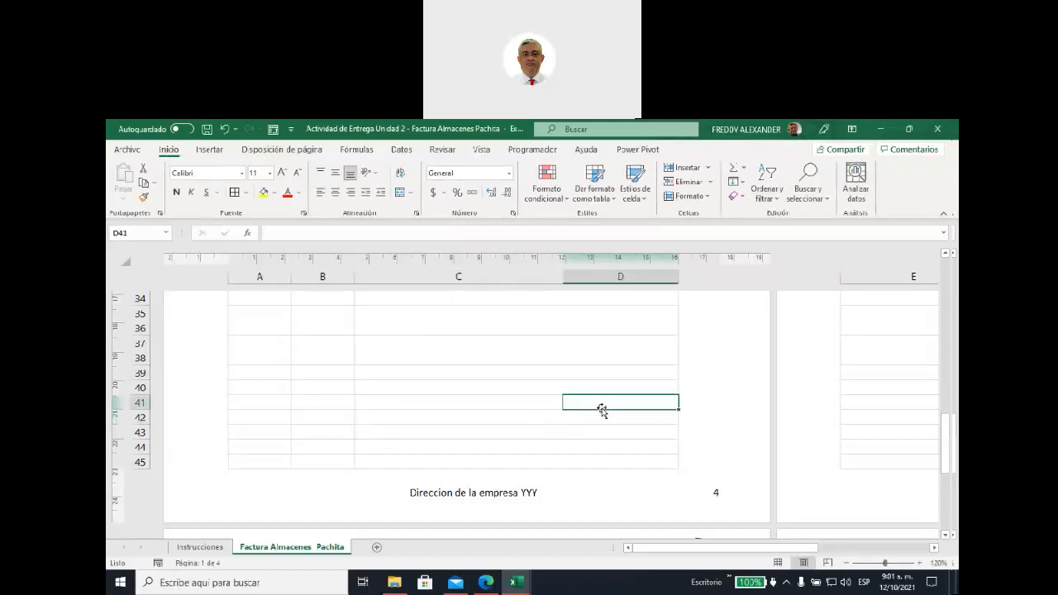
# - Insert the current date field into the left section of the page footer and check the following page
pyautogui.click(269, 489)
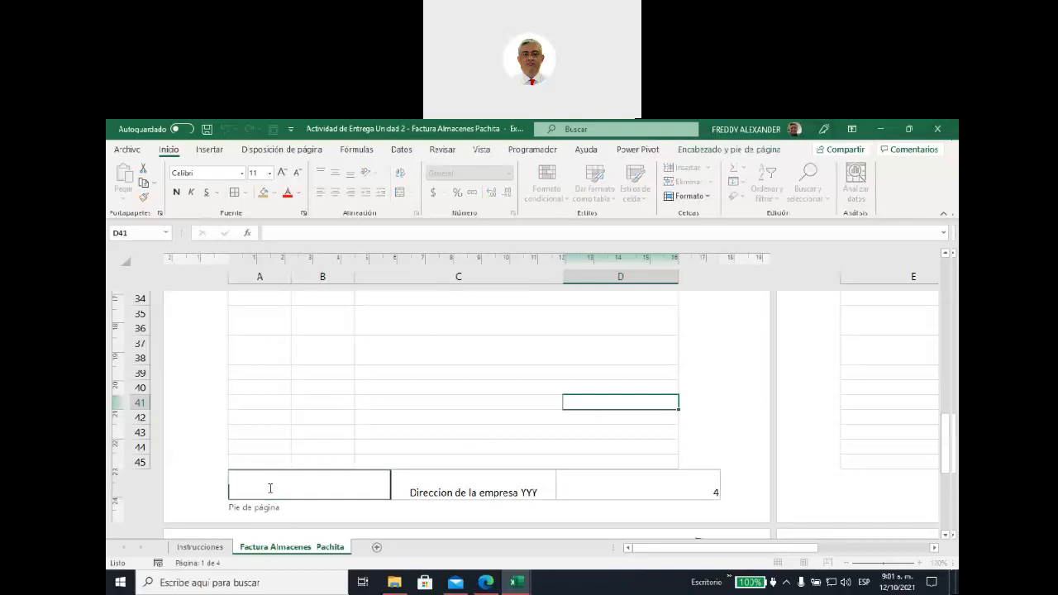
pyautogui.click(695, 150)
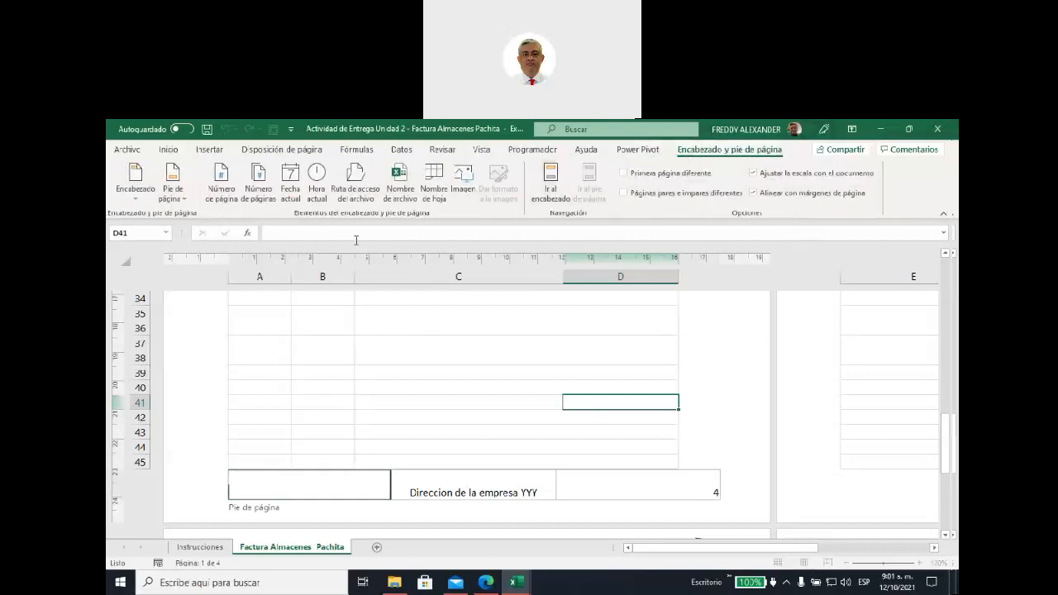
pyautogui.click(294, 201)
pyautogui.click(403, 357)
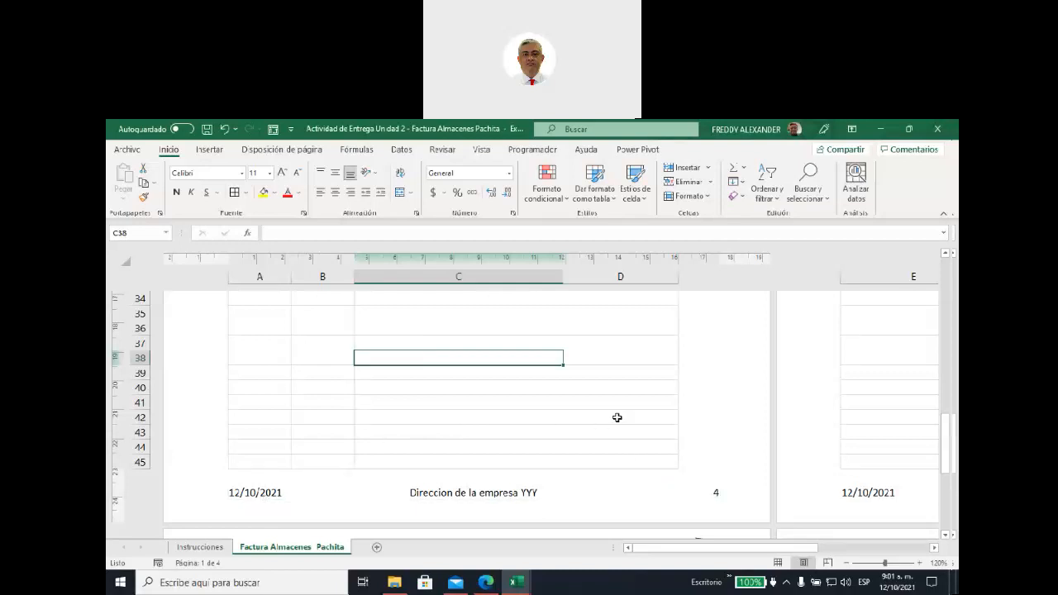
pyautogui.scroll(-1, 584, 418)
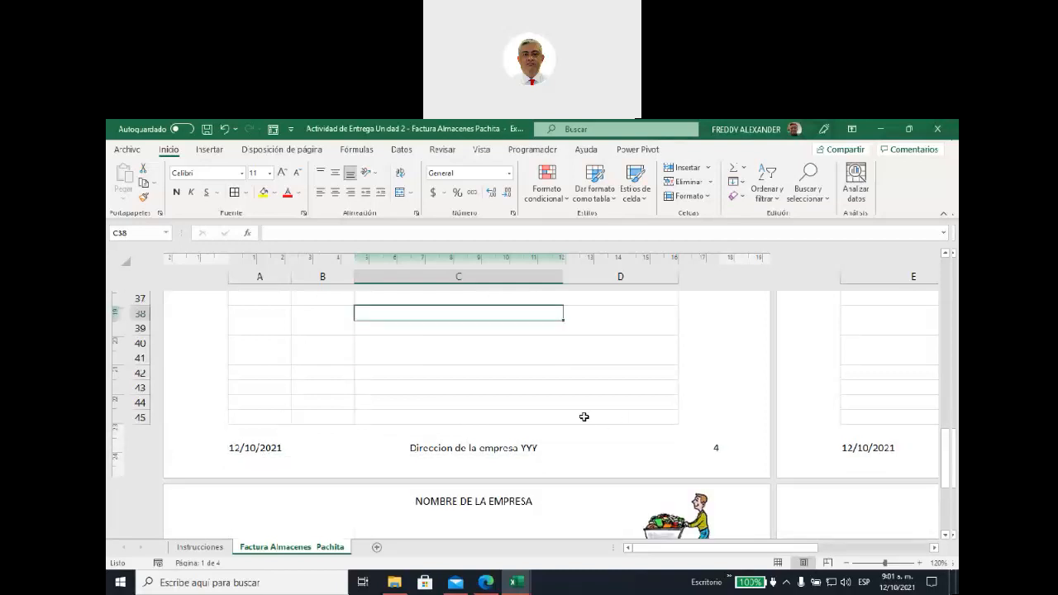
pyautogui.scroll(-1, 583, 459)
pyautogui.scroll(-1, 583, 459)
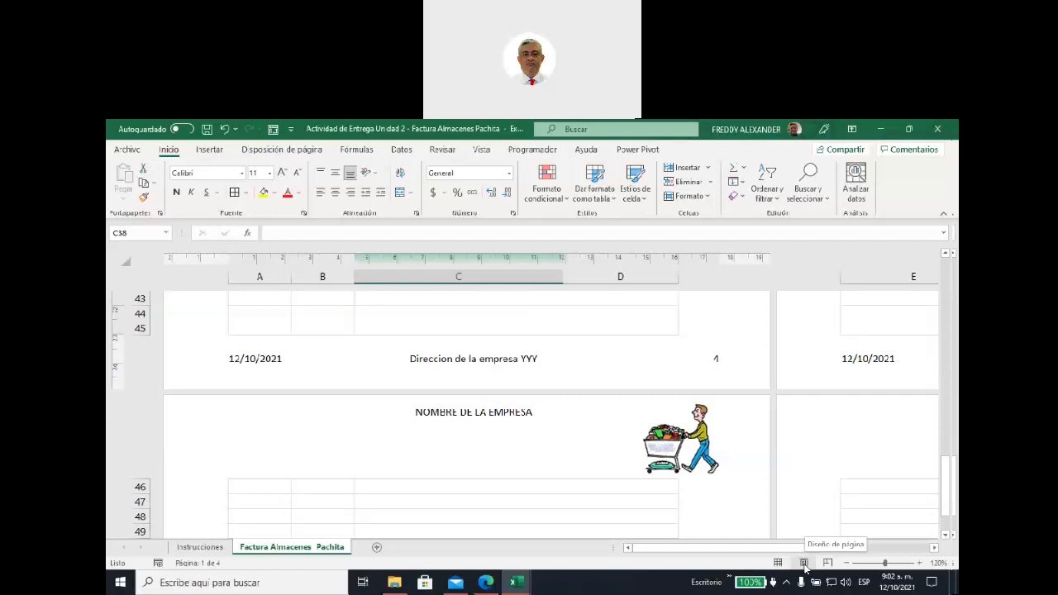
# - Examine the top of the sheet in Normal view at 130% zoom, and return to Page Layout view
pyautogui.click(777, 563)
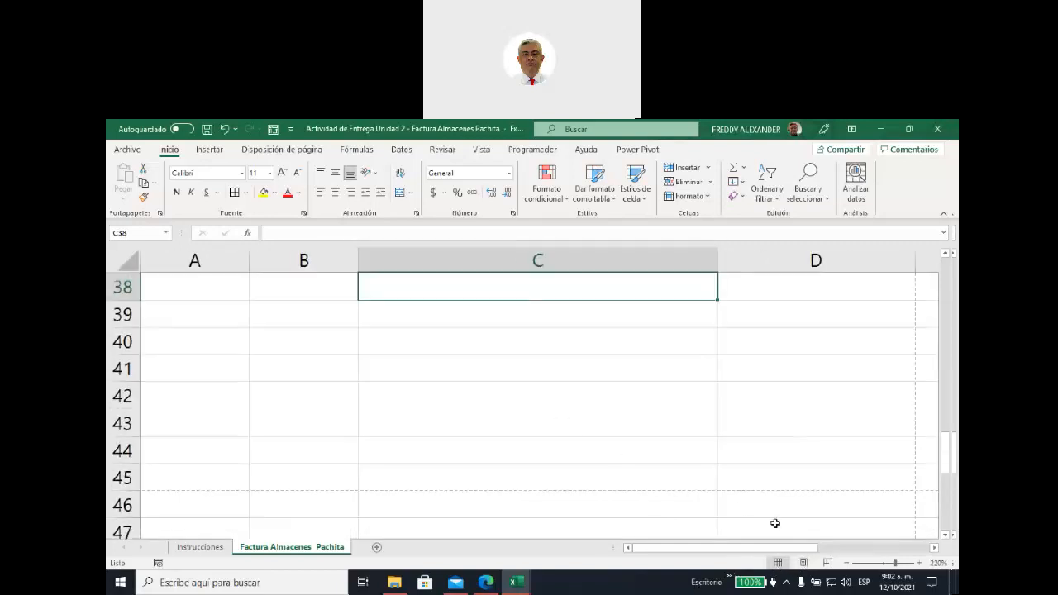
pyautogui.click(846, 563)
pyautogui.doubleClick(845, 563)
pyautogui.tripleClick(845, 562)
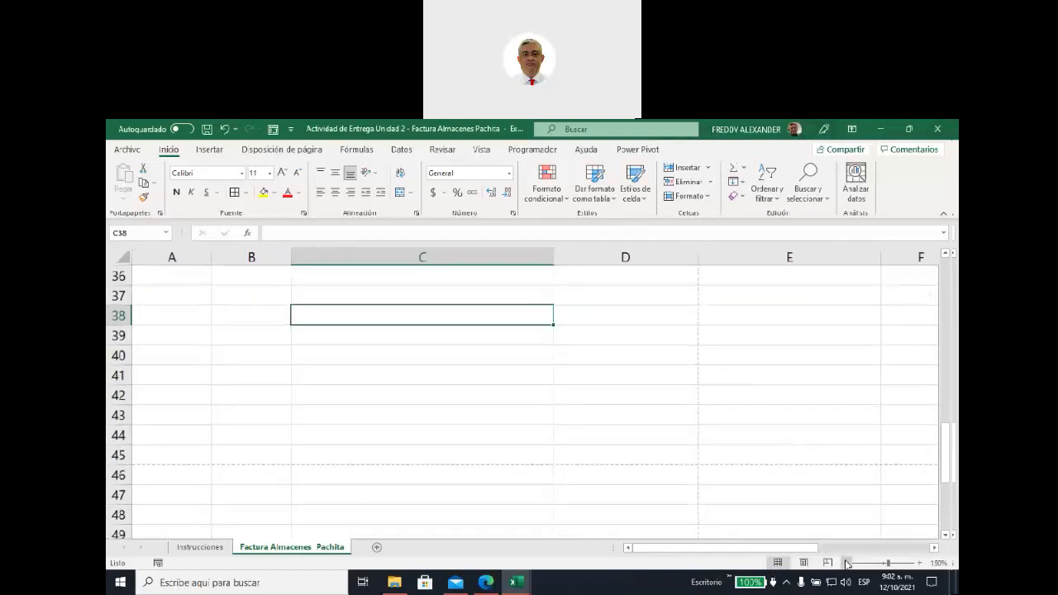
pyautogui.tripleClick(846, 563)
pyautogui.scroll(3, 491, 418)
pyautogui.scroll(8, 491, 418)
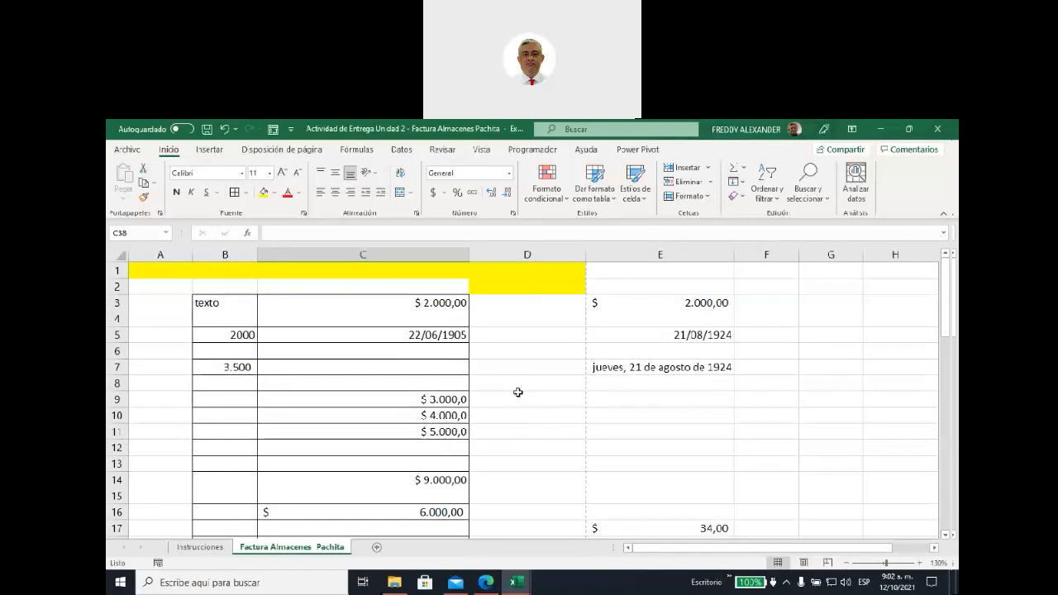
pyautogui.click(803, 563)
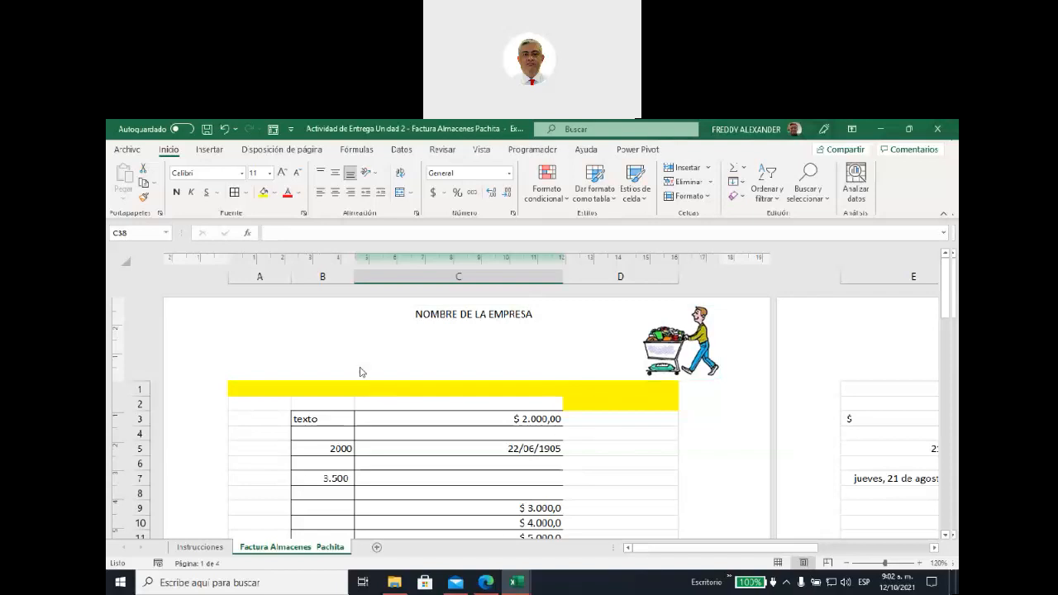
# - Narrow column A and delete the empty column D with the yellow cells
pyautogui.moveTo(292, 278); pyautogui.dragTo(264, 278)
pyautogui.click(592, 275)
pyautogui.rightClick(592, 277)
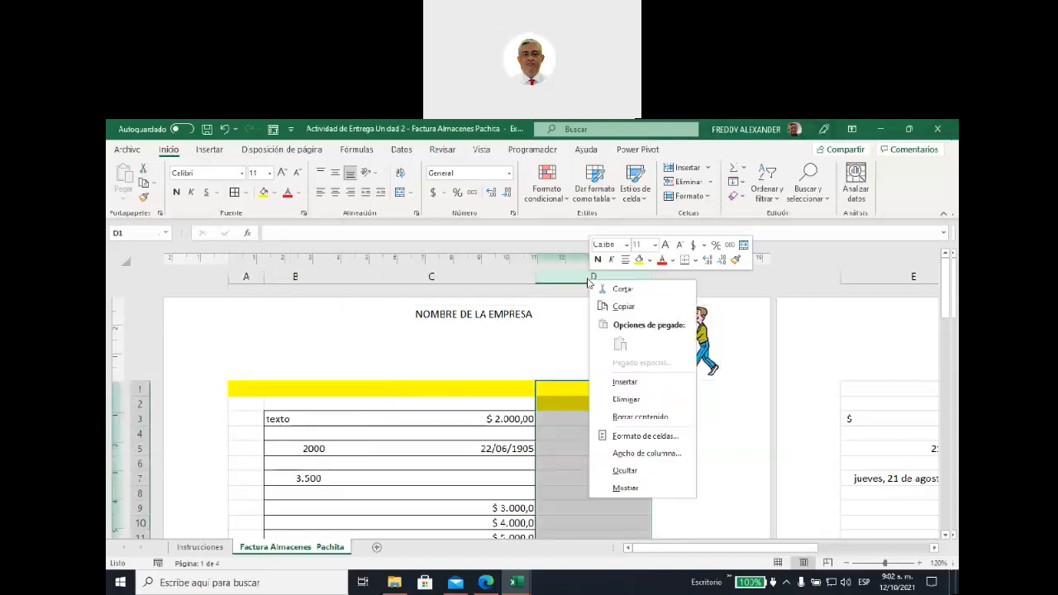
pyautogui.click(627, 399)
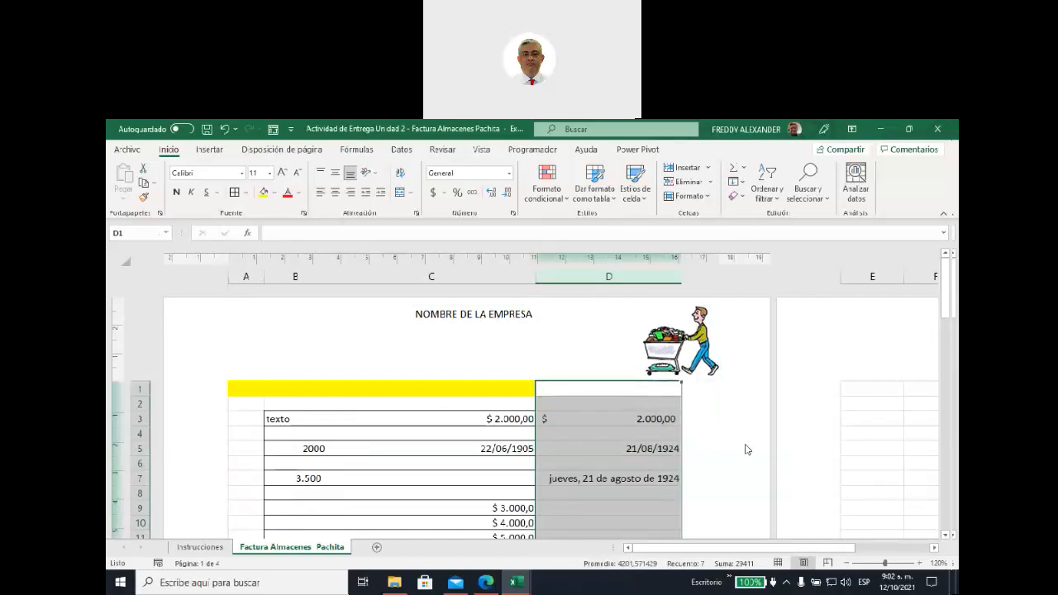
# - Select cells D3 through D22 along the bordered table and review the table from row 22 back to the top
pyautogui.scroll(-5, 719, 462)
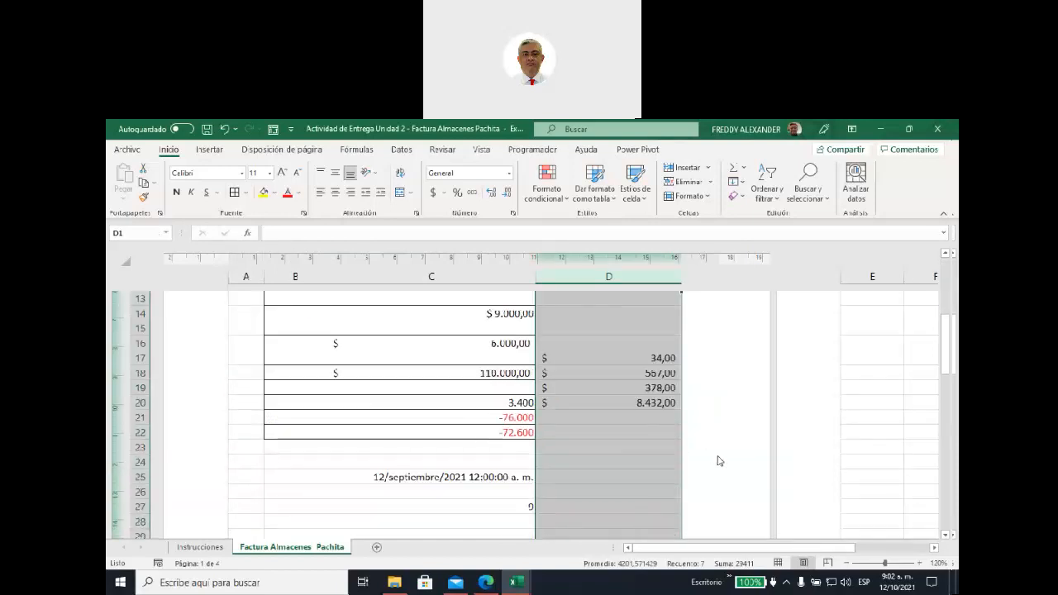
pyautogui.scroll(1, 719, 462)
pyautogui.click(604, 467)
pyautogui.moveTo(604, 467); pyautogui.dragTo(570, 309)
pyautogui.scroll(-4, 619, 390)
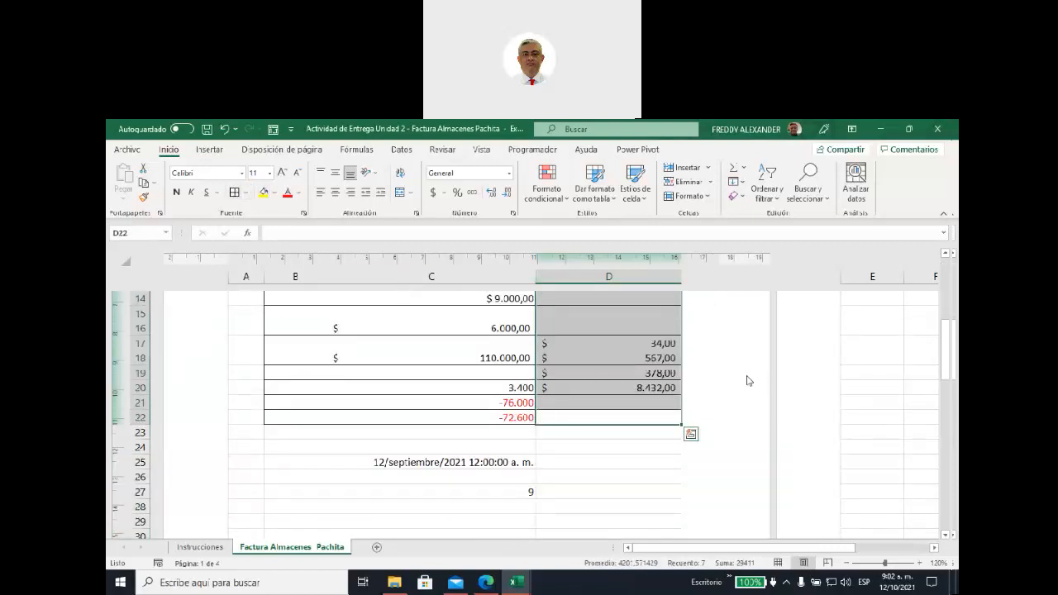
pyautogui.scroll(5, 699, 388)
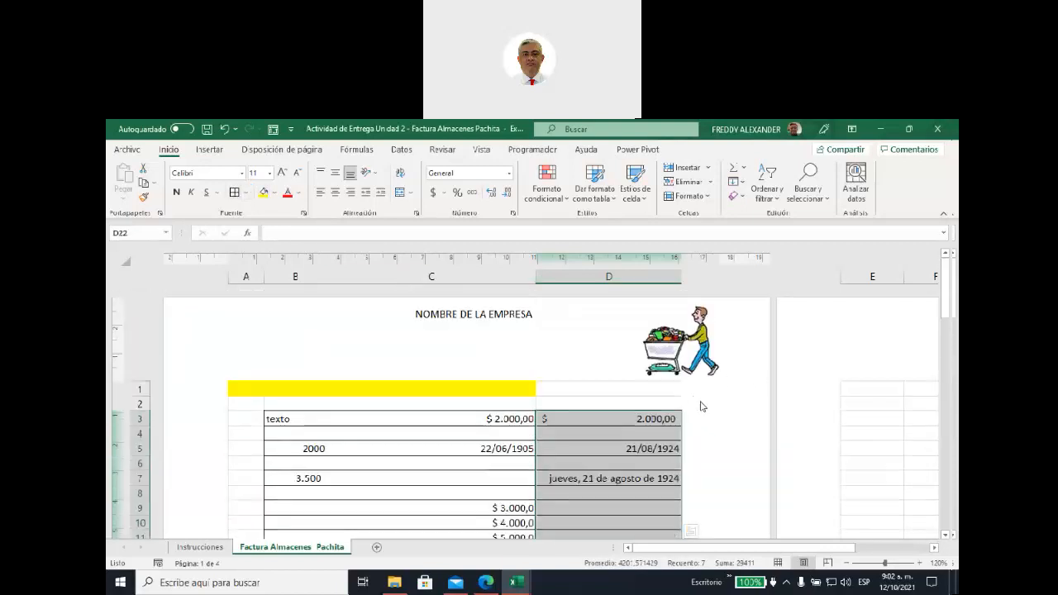
# - Examine the page holding columns E to K from its top rows down to the footer below row 90
pyautogui.moveTo(783, 547); pyautogui.dragTo(857, 547)
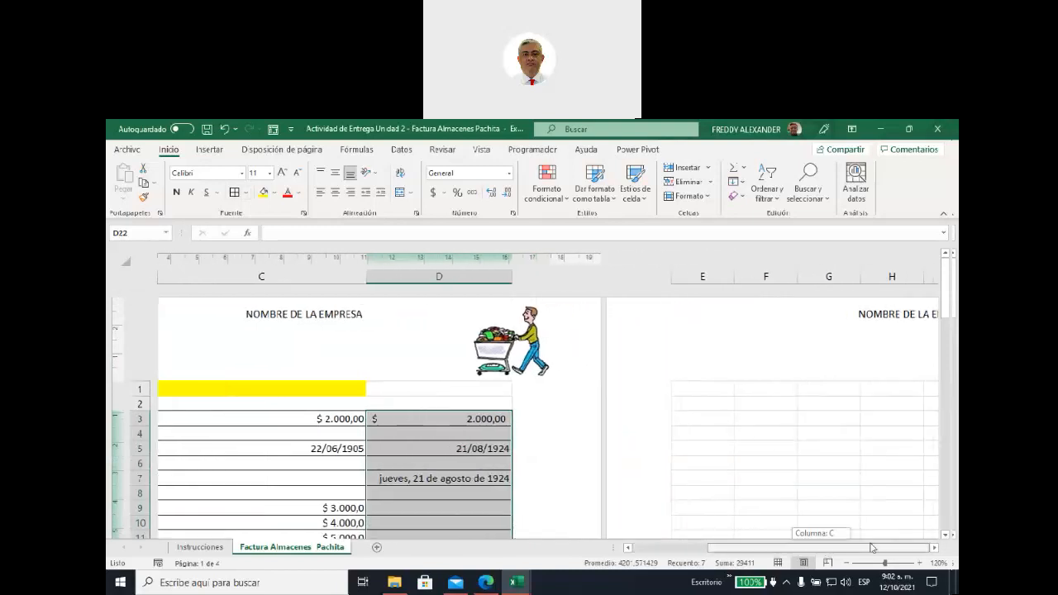
pyautogui.scroll(-7, 802, 462)
pyautogui.scroll(-2, 802, 462)
pyautogui.click(777, 456)
pyautogui.press('Right')
pyautogui.press('Right')
pyautogui.press('Right')
pyautogui.press('Right')
pyautogui.press('Right')
pyautogui.scroll(2, 714, 444)
pyautogui.scroll(-1, 713, 444)
pyautogui.scroll(-3, 714, 444)
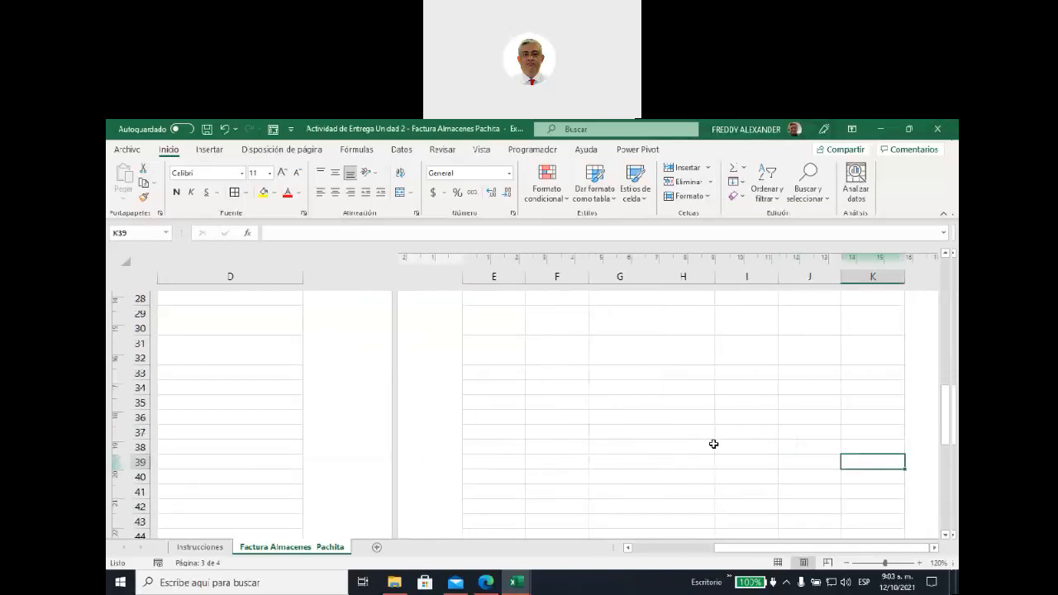
pyautogui.scroll(4, 713, 444)
pyautogui.scroll(8, 714, 444)
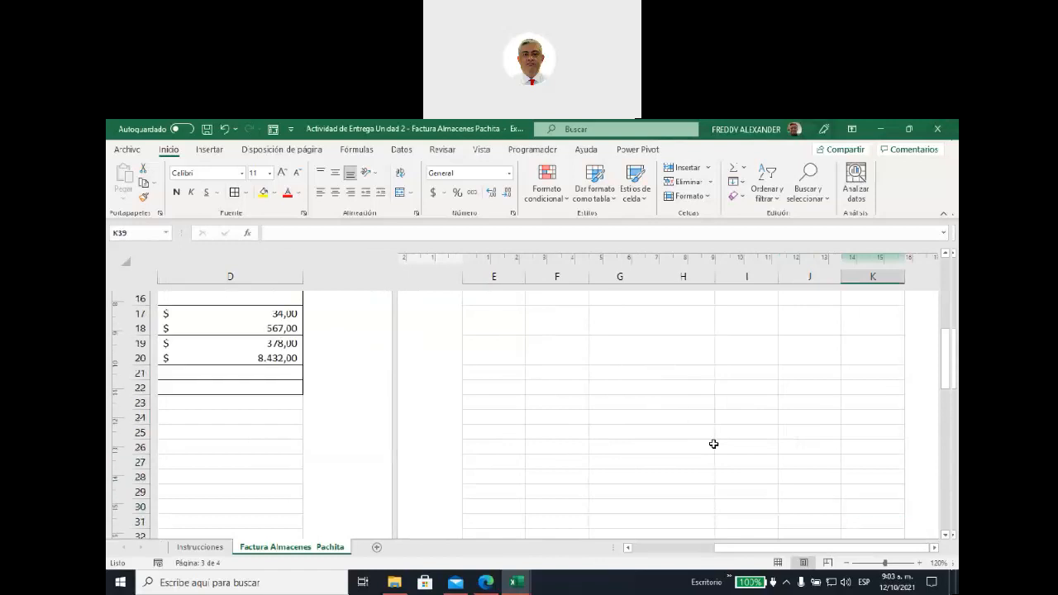
pyautogui.scroll(-20, 713, 444)
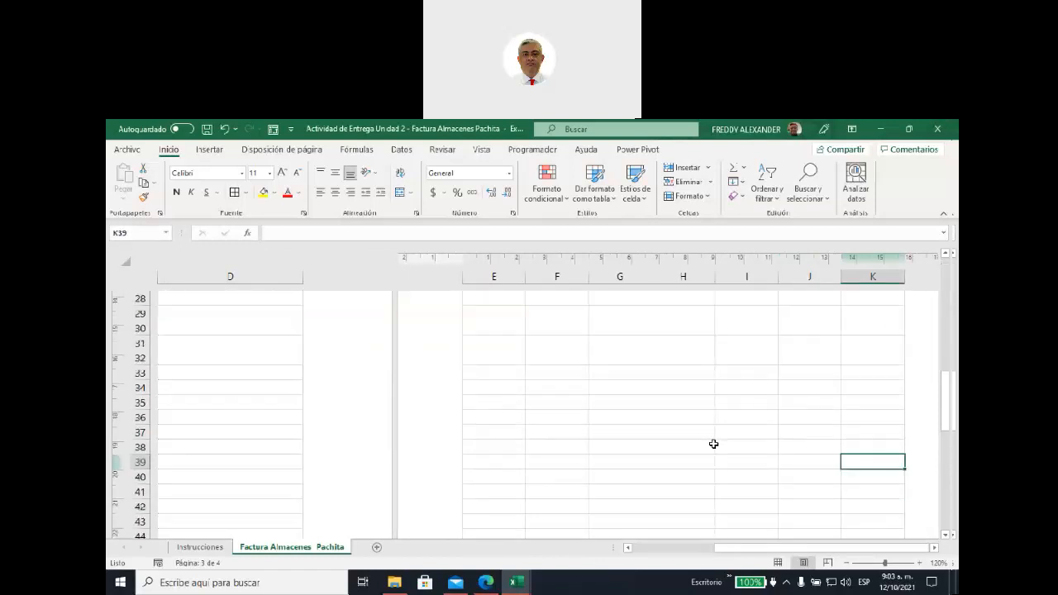
pyautogui.scroll(-5, 714, 444)
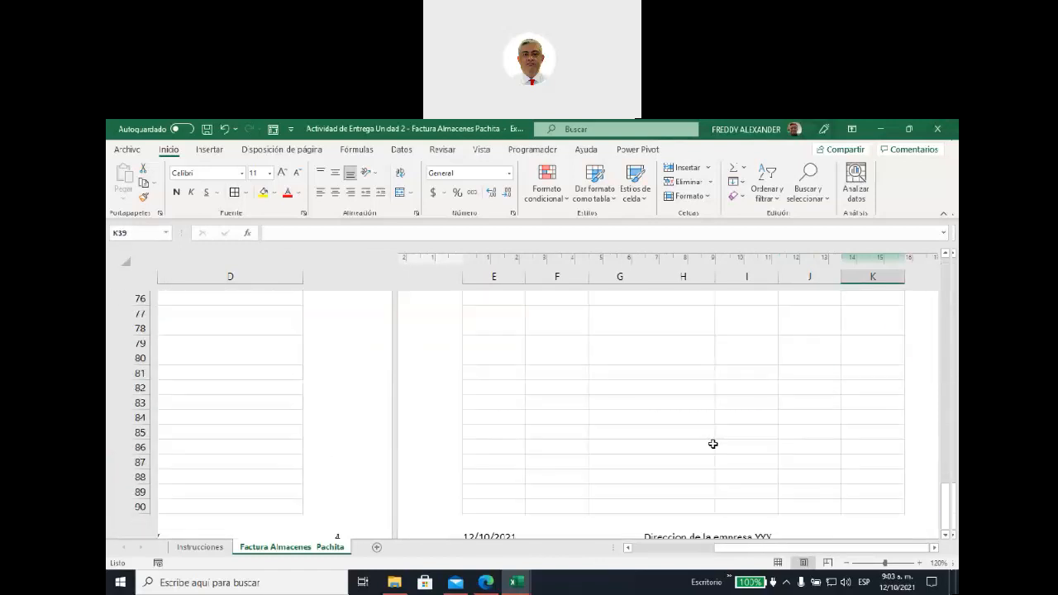
pyautogui.scroll(4, 714, 444)
# - Find the stray number in cell C58 below the table and delete it
pyautogui.moveTo(751, 551); pyautogui.dragTo(595, 551)
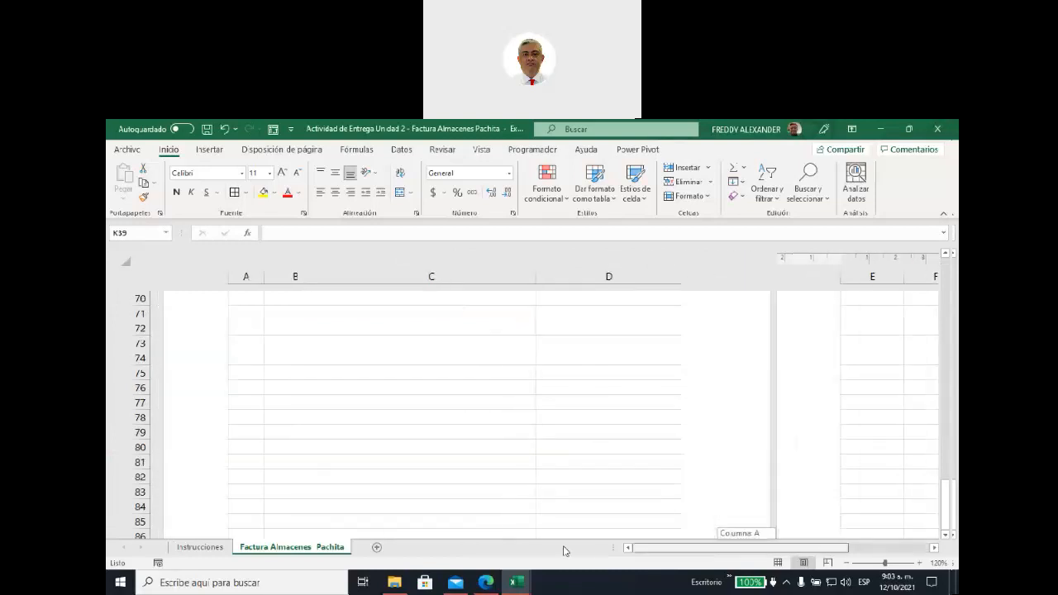
pyautogui.scroll(-3, 581, 496)
pyautogui.scroll(10, 581, 495)
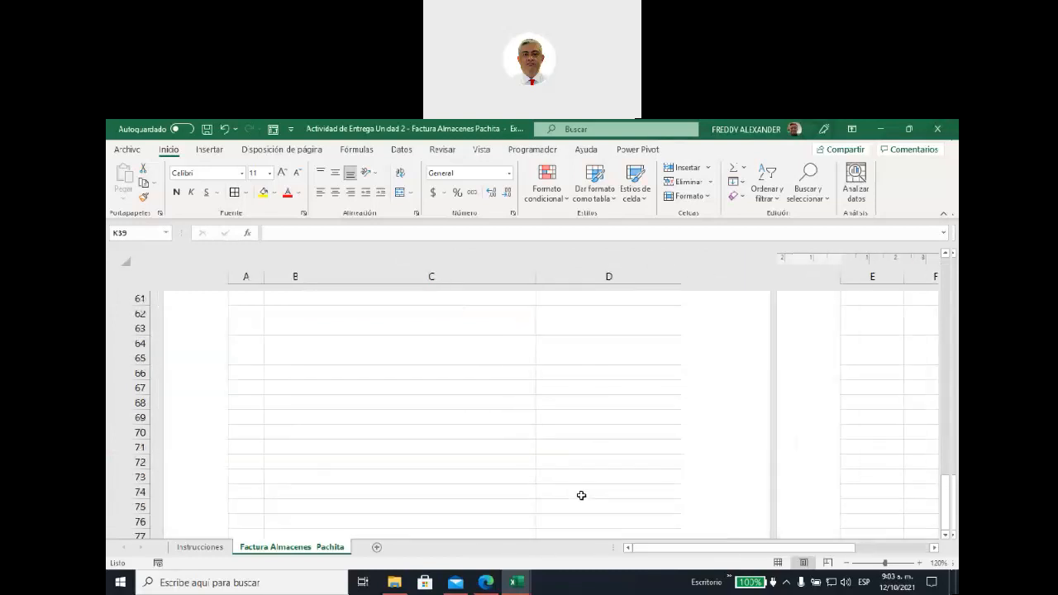
pyautogui.click(494, 436)
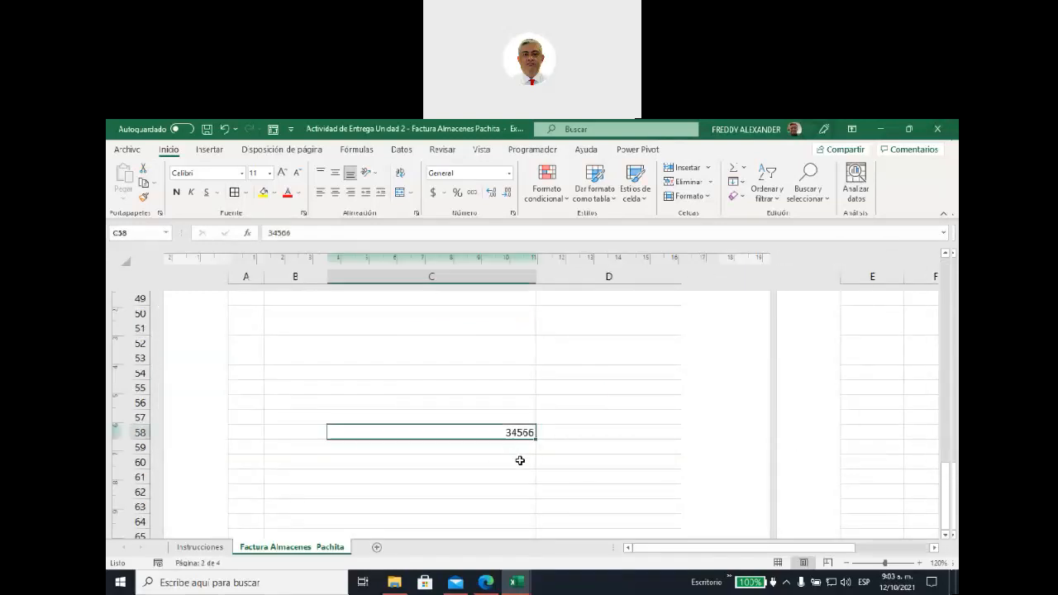
pyautogui.press('Delete')
# - Select cell D36, check the page break in Normal view, and return to Page Layout view
pyautogui.scroll(3, 622, 465)
pyautogui.scroll(3, 622, 466)
pyautogui.click(604, 417)
pyautogui.click(778, 563)
pyautogui.click(804, 563)
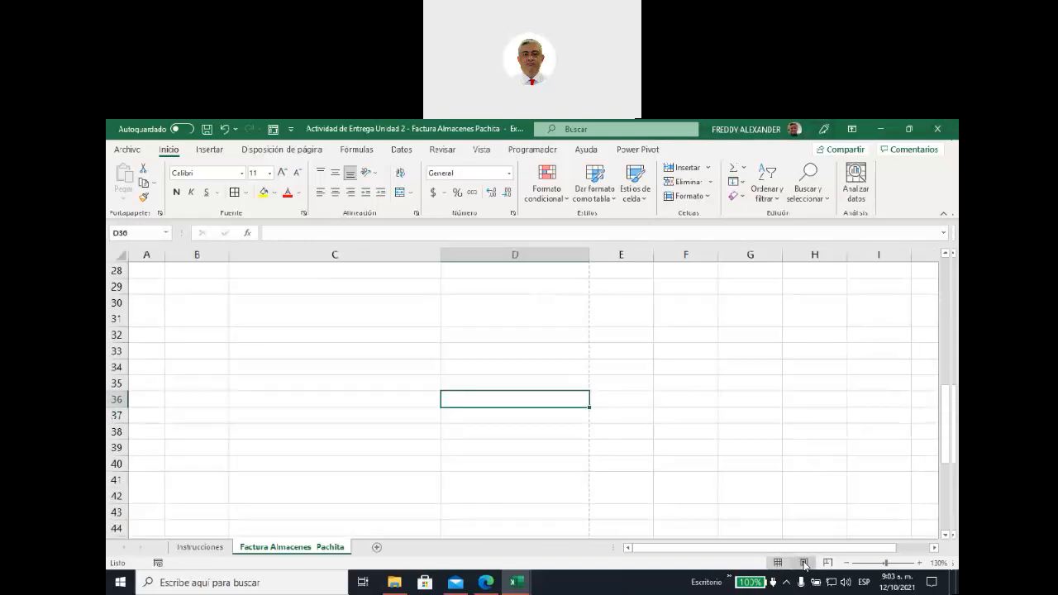
# - Return to the top of the sheet and open its print preview and print settings
pyautogui.scroll(-3, 561, 456)
pyautogui.scroll(12, 560, 456)
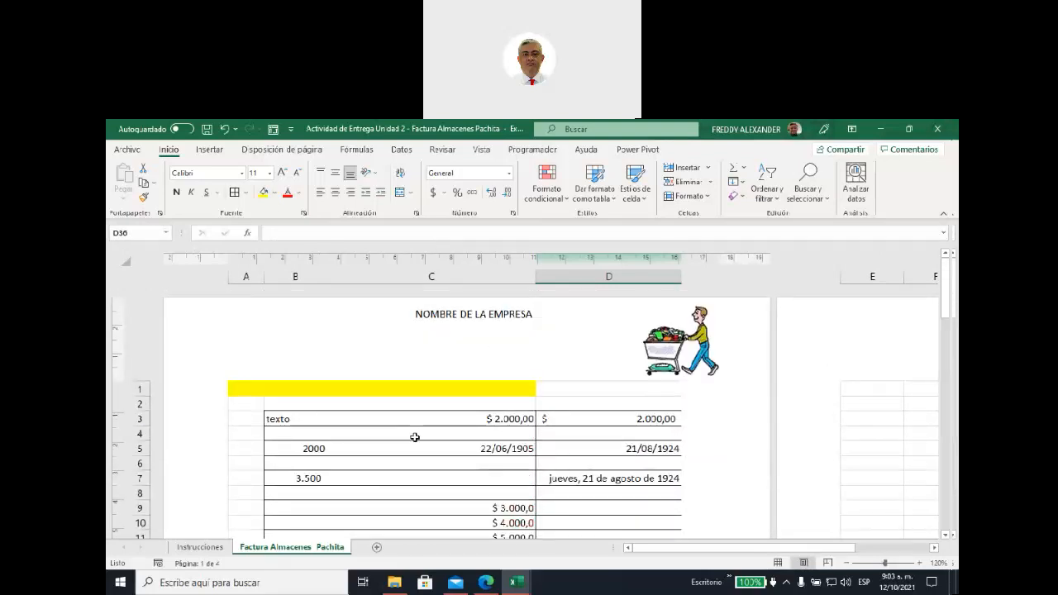
pyautogui.click(133, 151)
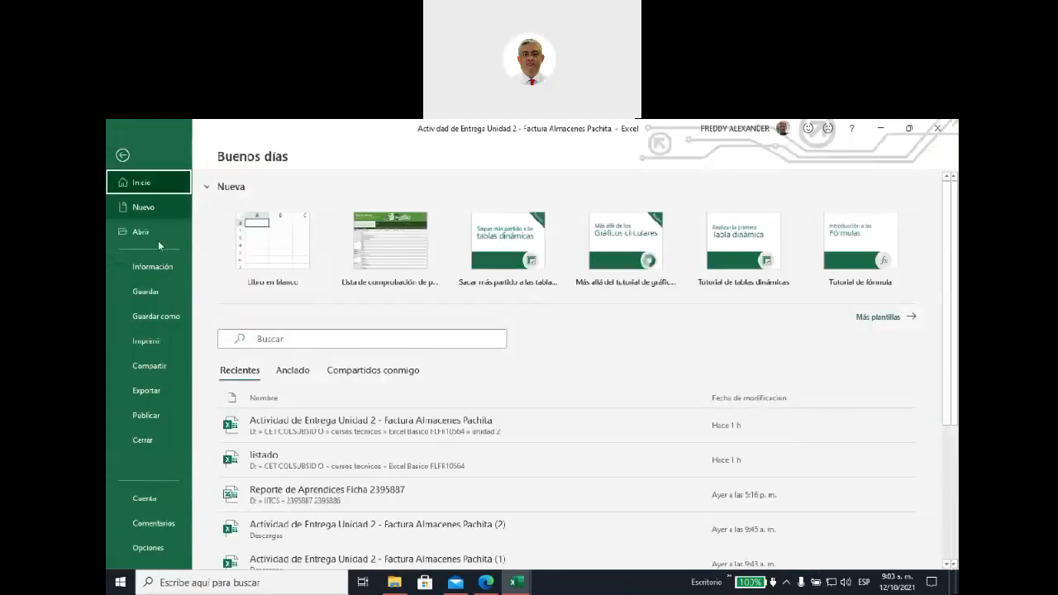
pyautogui.click(158, 342)
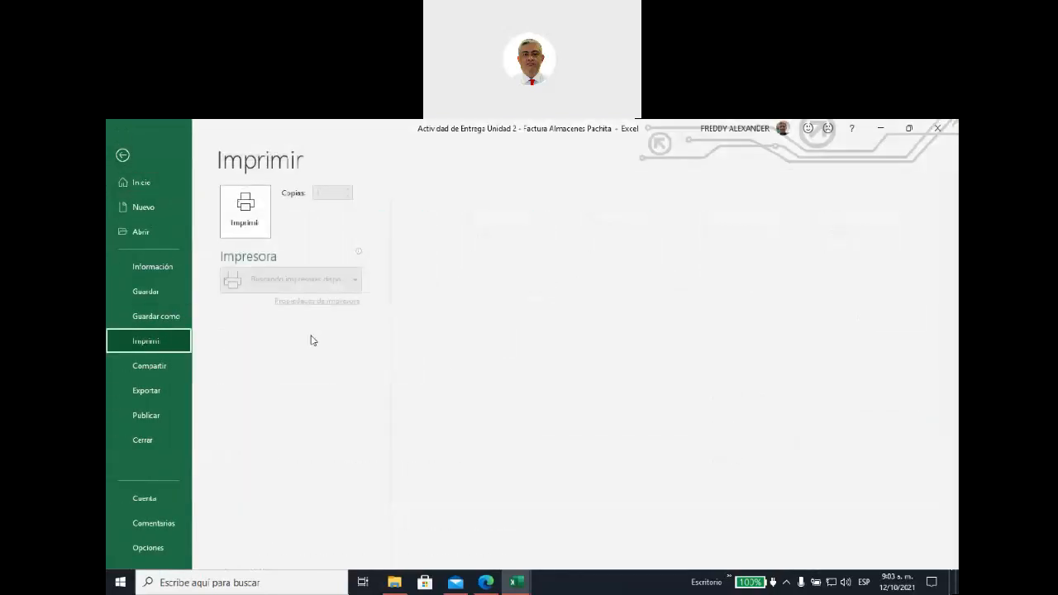
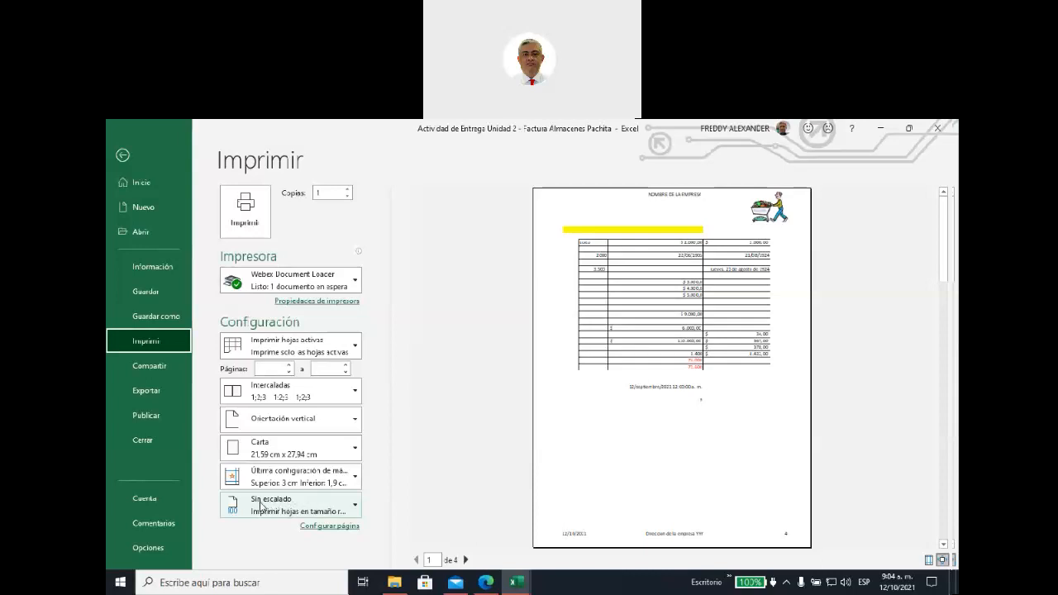
# - Apply a custom print scale of 50% of normal size to the sheet
pyautogui.click(356, 508)
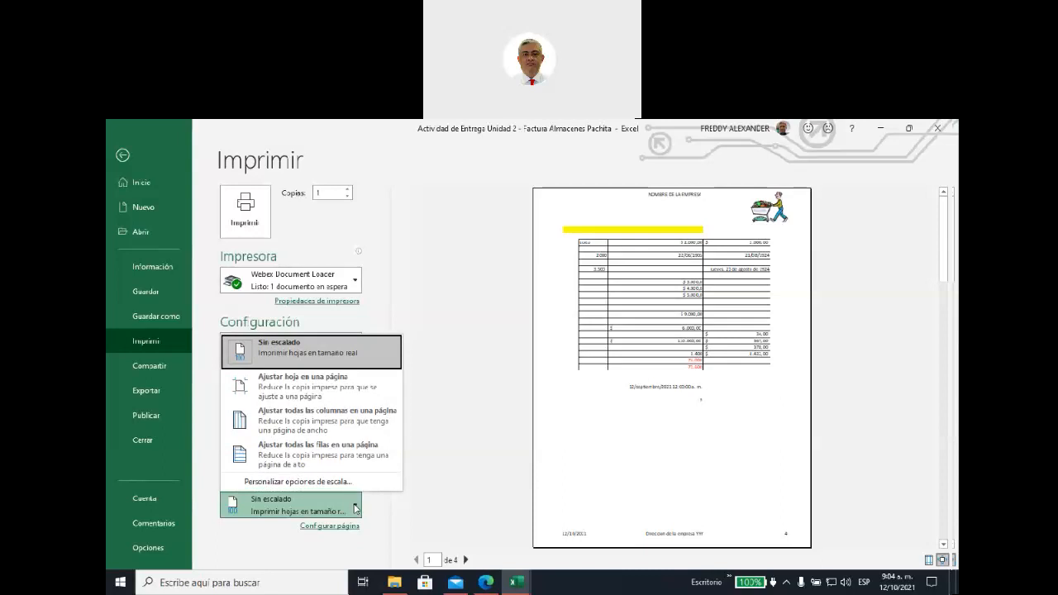
pyautogui.click(310, 482)
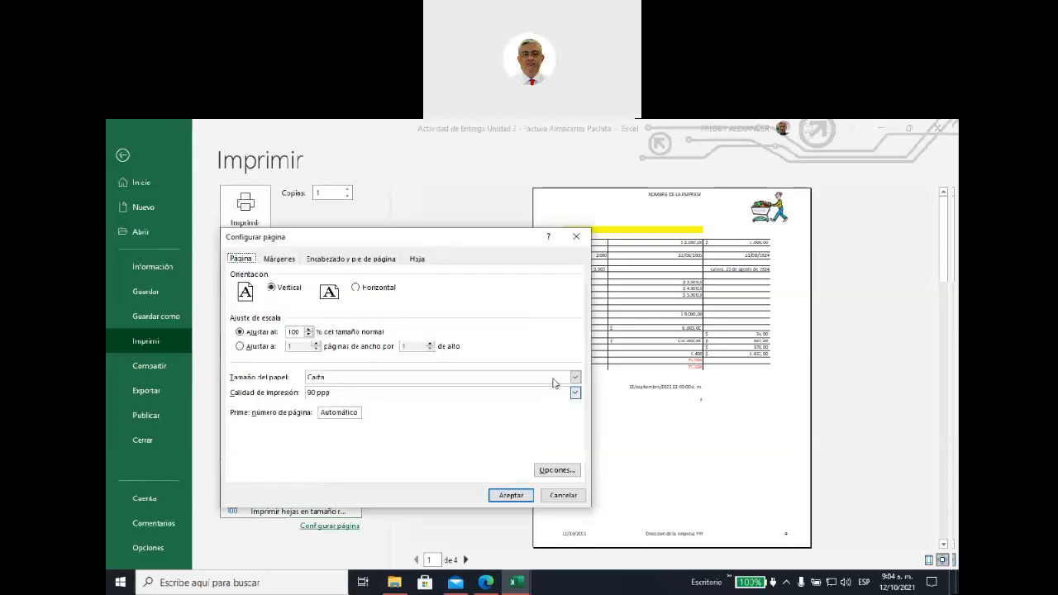
pyautogui.moveTo(426, 242); pyautogui.dragTo(397, 236)
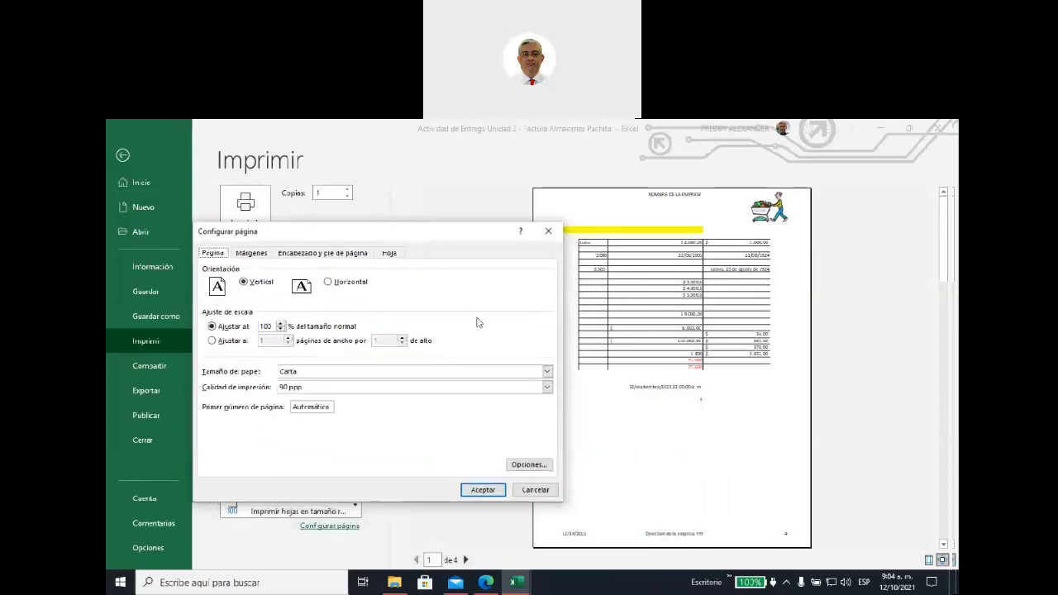
pyautogui.click(265, 326)
pyautogui.doubleClick(265, 326)
pyautogui.write('90')
pyautogui.moveTo(382, 235); pyautogui.dragTo(325, 215)
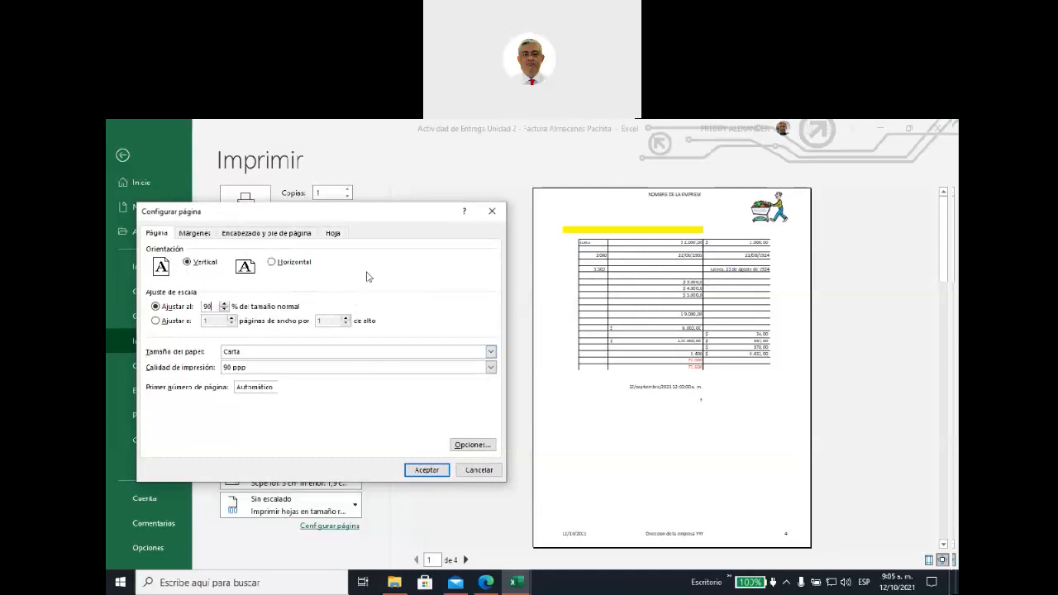
pyautogui.write('50')
pyautogui.click(425, 471)
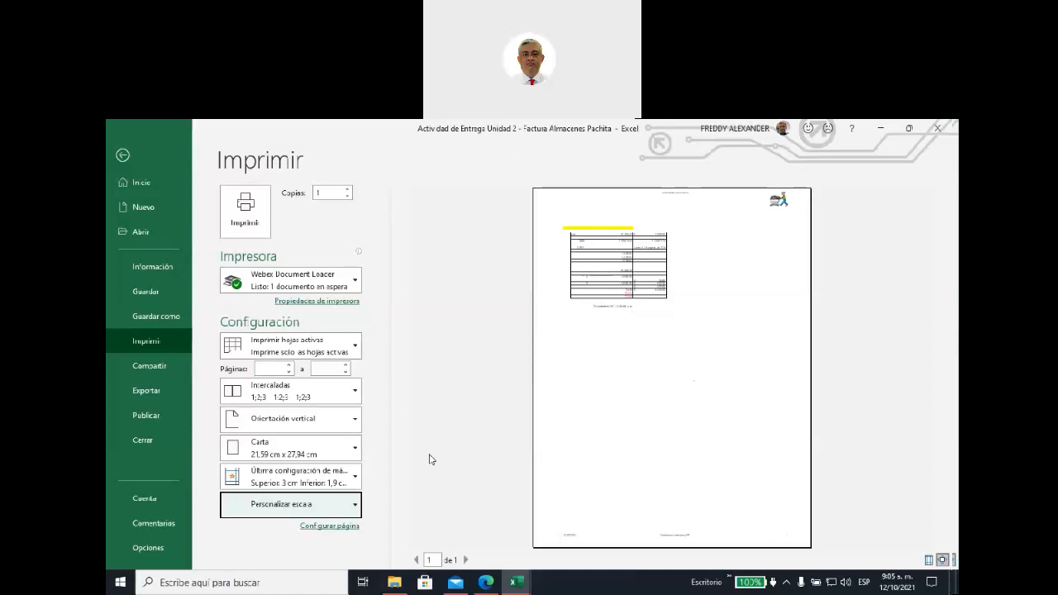
# - Change the custom print scale to 150% of normal size through the custom scaling options
pyautogui.click(356, 505)
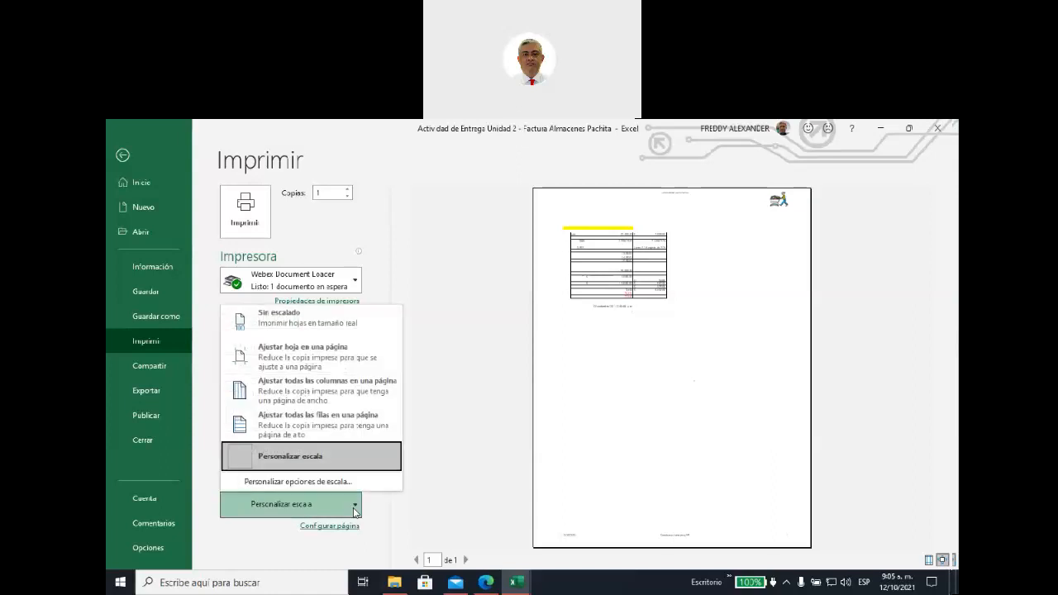
pyautogui.click(307, 486)
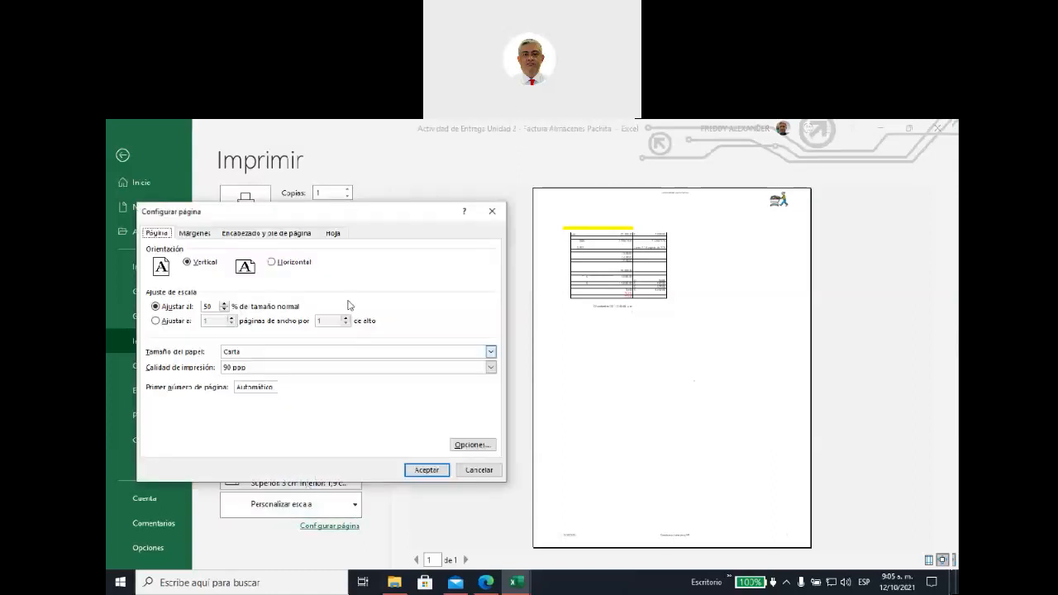
pyautogui.doubleClick(210, 306)
pyautogui.write('150')
pyautogui.click(425, 469)
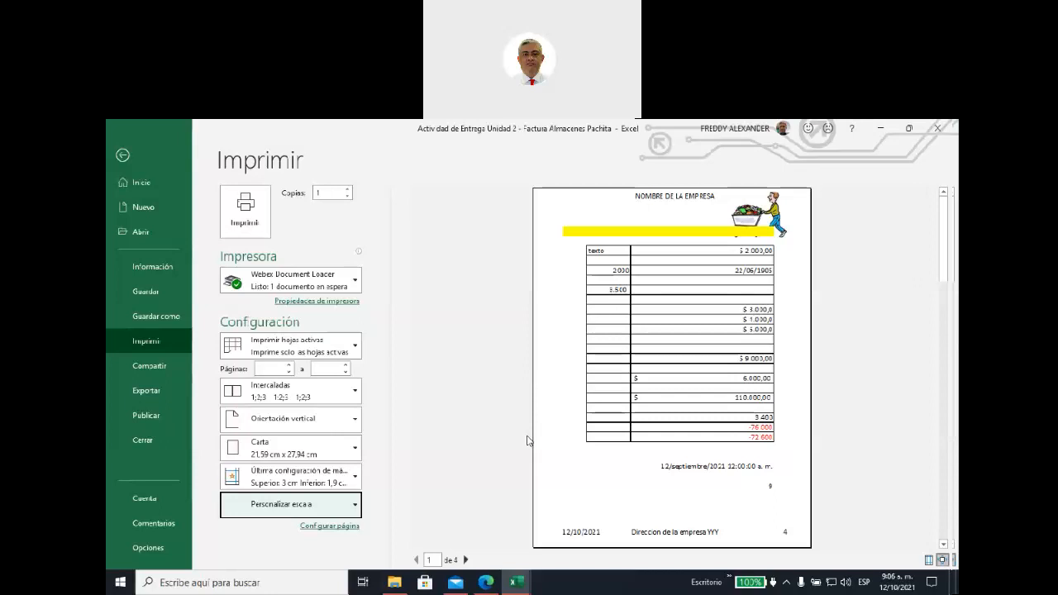
# - Set the print scale to 95% of normal size in the page setup
pyautogui.click(330, 527)
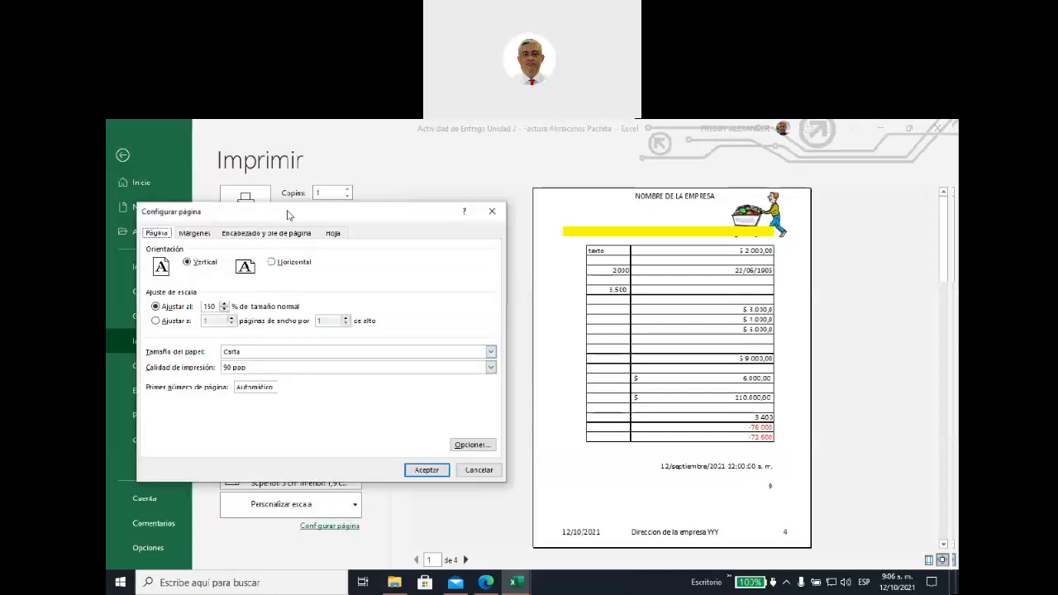
pyautogui.moveTo(287, 215); pyautogui.dragTo(506, 248)
pyautogui.moveTo(435, 340); pyautogui.dragTo(415, 342)
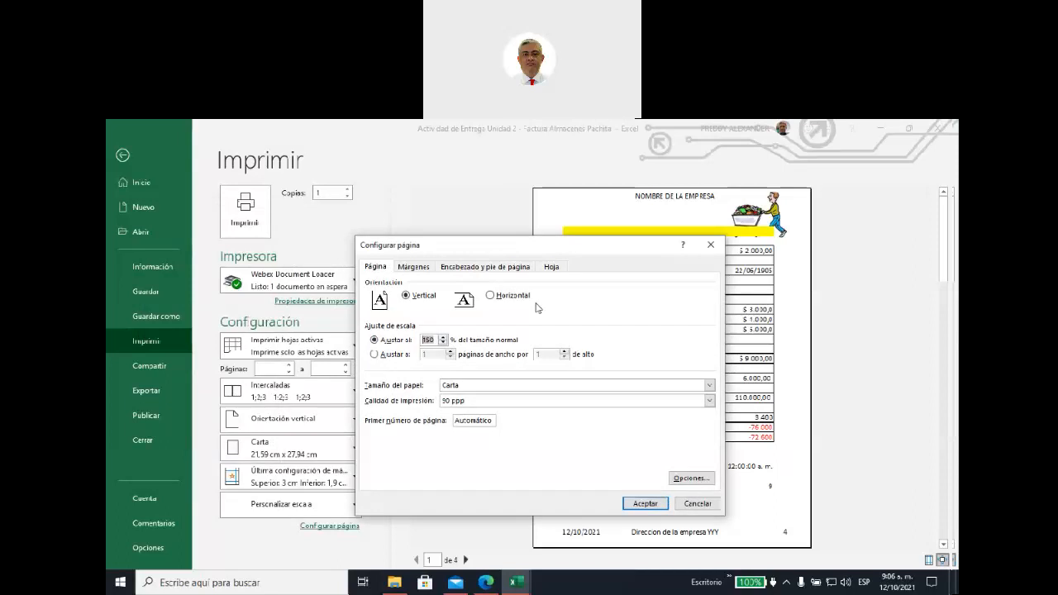
pyautogui.write('95')
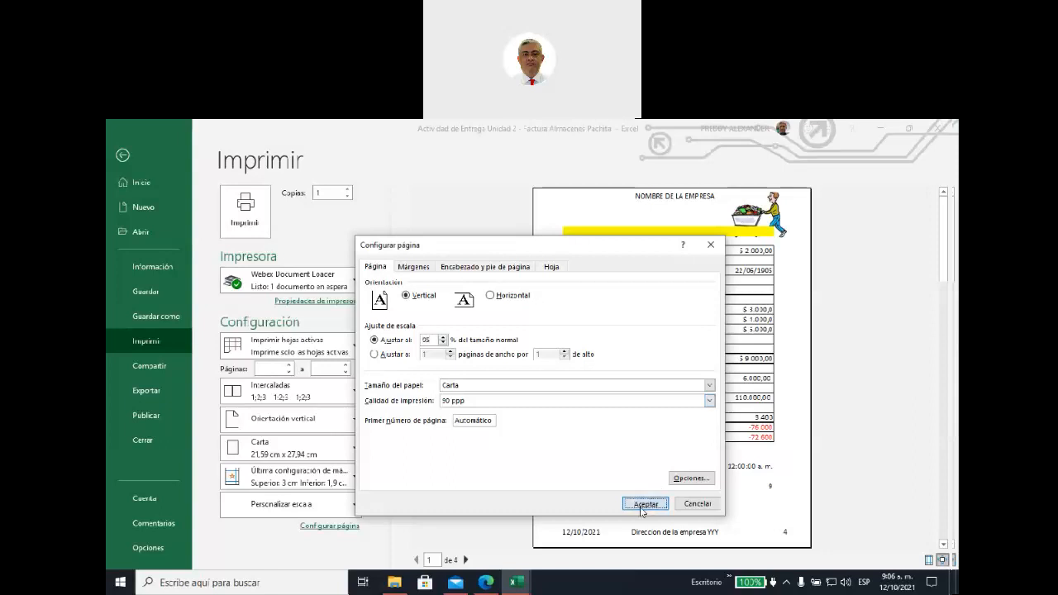
pyautogui.click(644, 505)
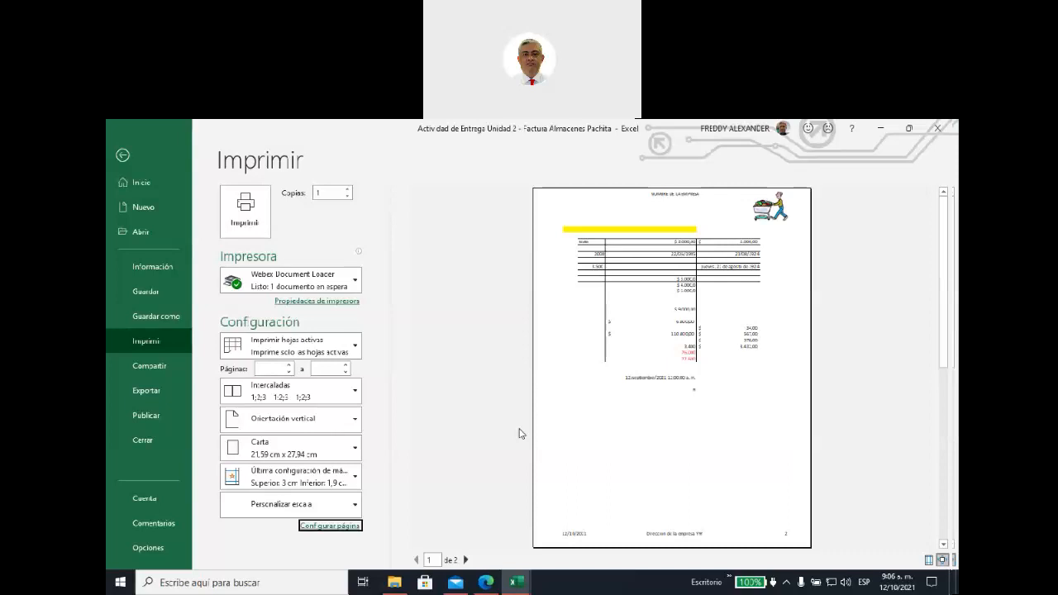
# - Leave the print preview, show the page layout options, and return to the top of the sheet in Normal view
pyautogui.click(123, 155)
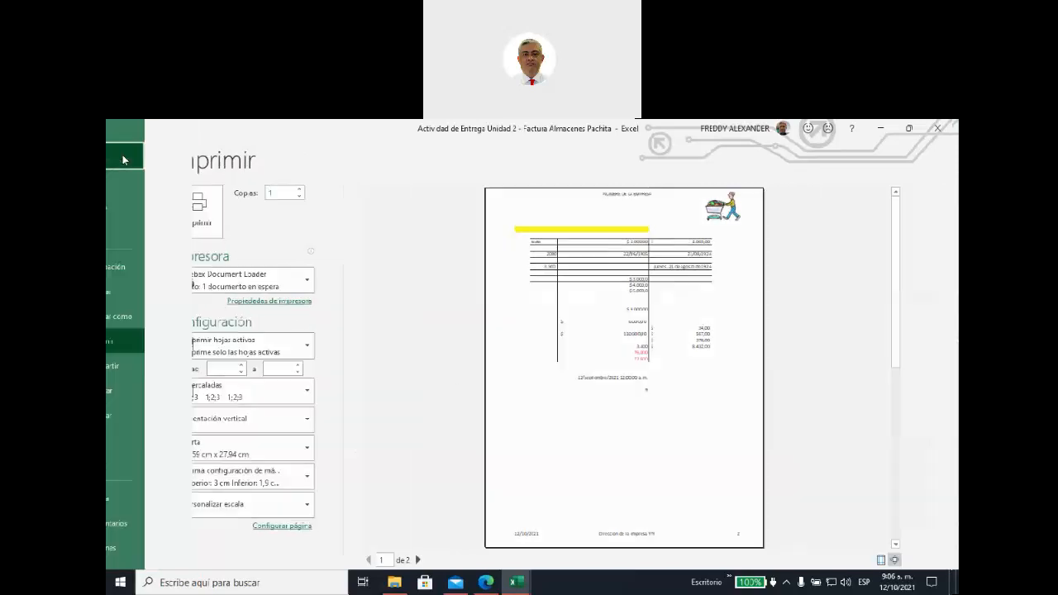
pyautogui.click(299, 153)
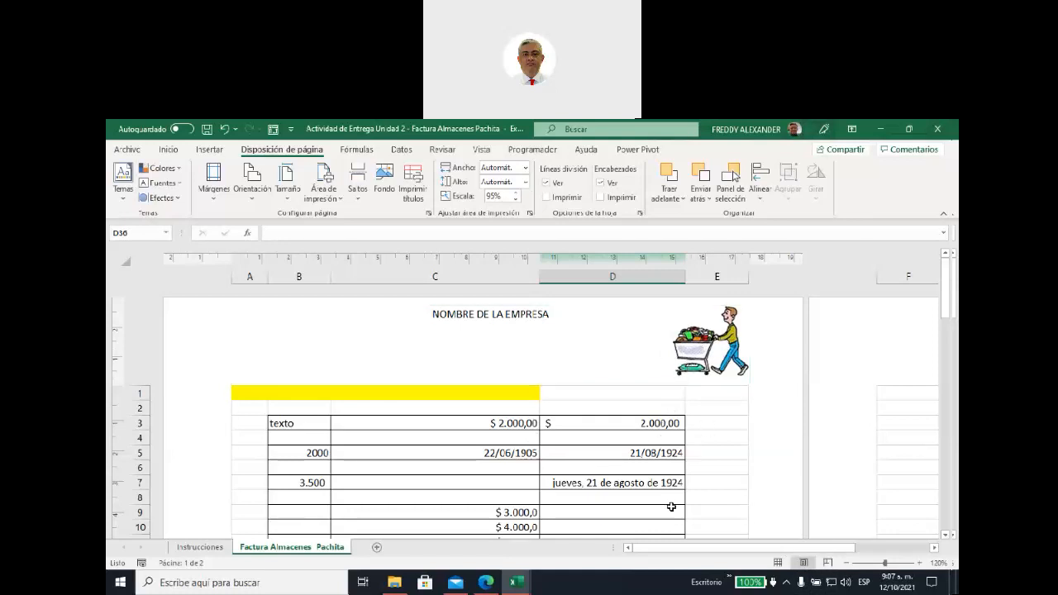
pyautogui.click(778, 562)
pyautogui.scroll(6, 669, 396)
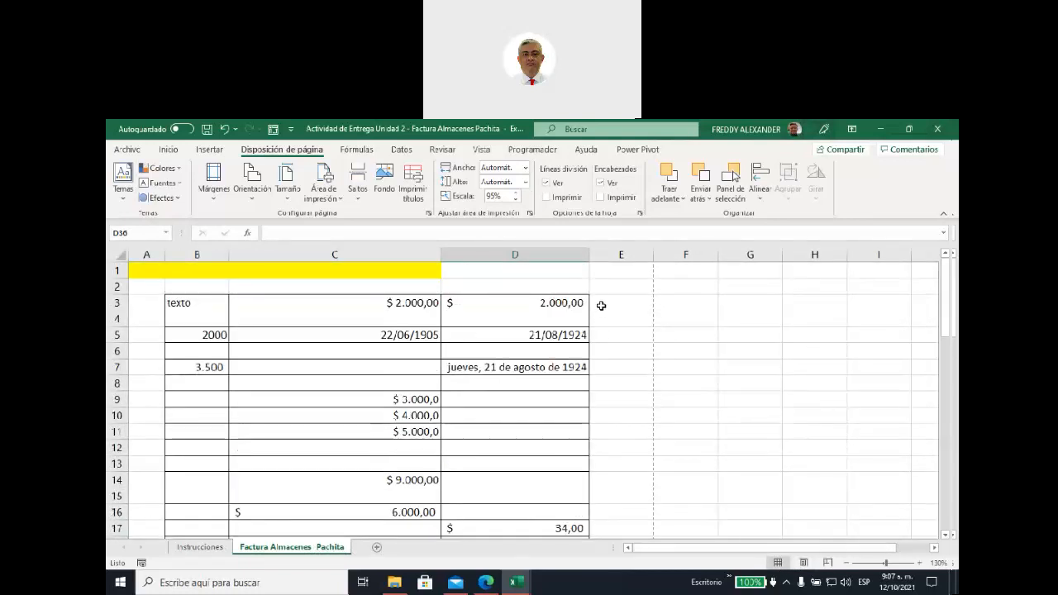
# - Select cell D2, check the Logo (2) image file in the unidad 2 folder in File Explorer, and return to Excel
pyautogui.click(548, 288)
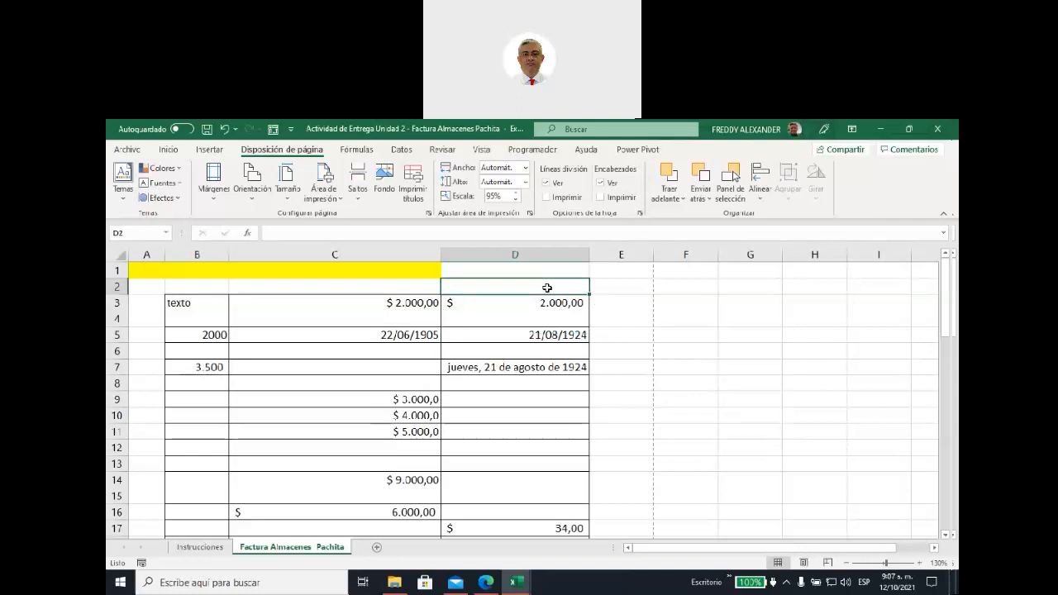
pyautogui.click(212, 150)
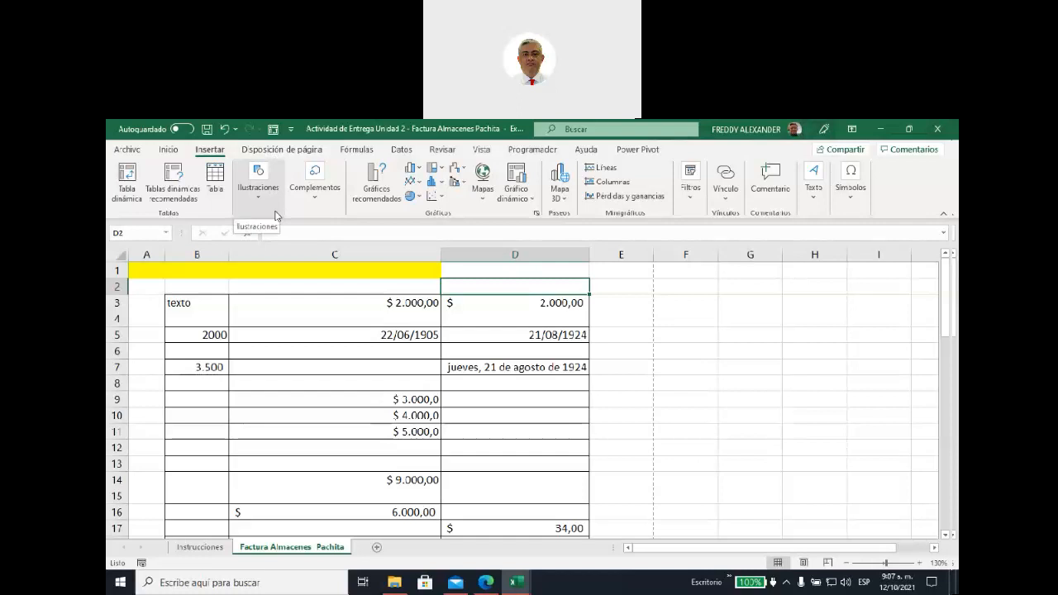
pyautogui.click(403, 592)
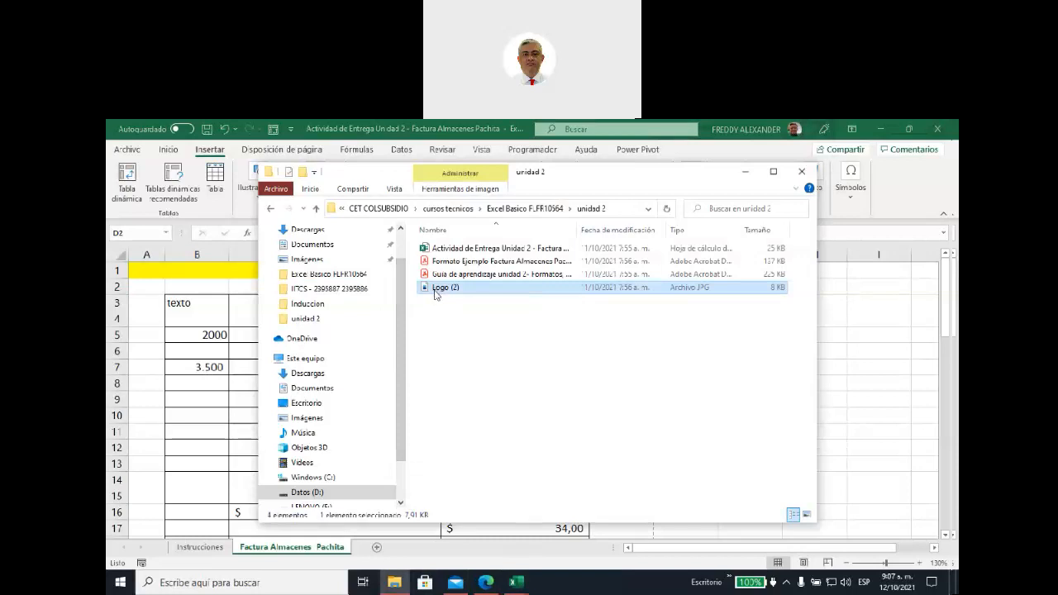
pyautogui.press('F2')
pyautogui.click(467, 326)
pyautogui.click(425, 293)
pyautogui.click(856, 364)
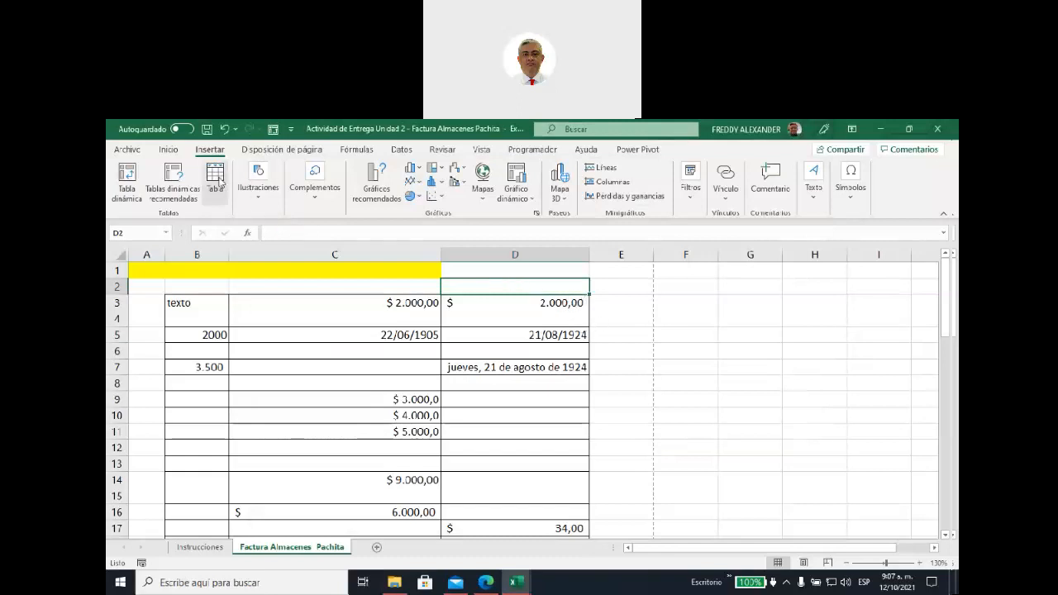
# - Insert the Logo (2) image from this device and place it across the border between columns D and E, rows 2 to 6
pyautogui.click(259, 204)
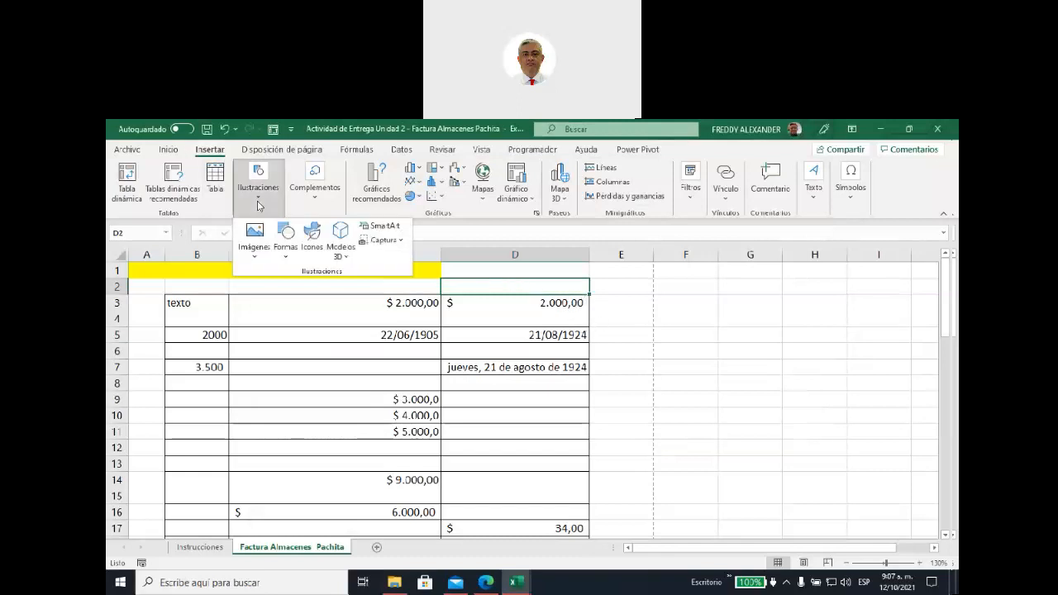
pyautogui.click(256, 248)
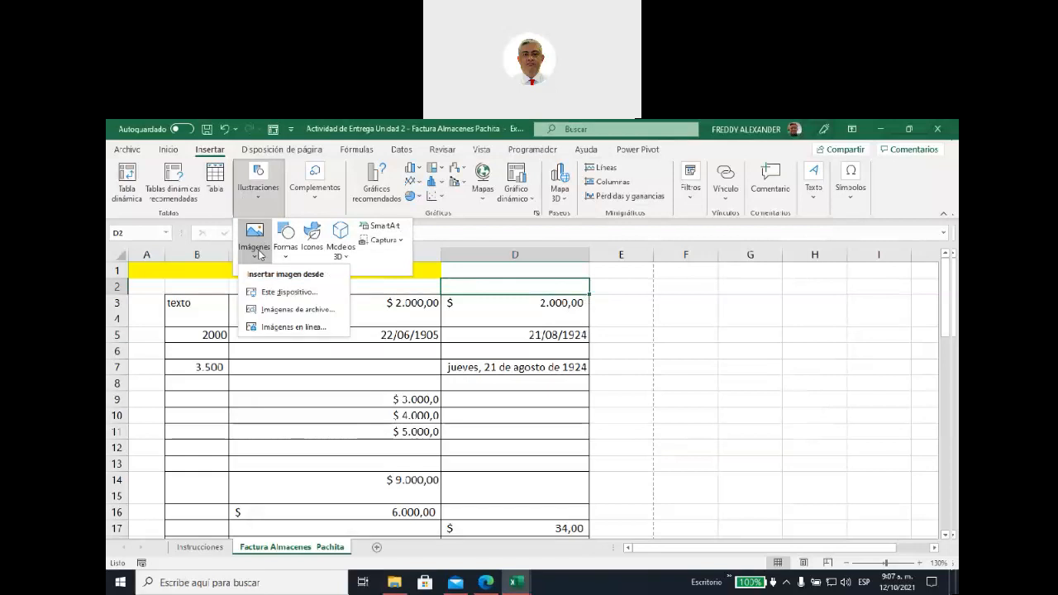
pyautogui.click(265, 293)
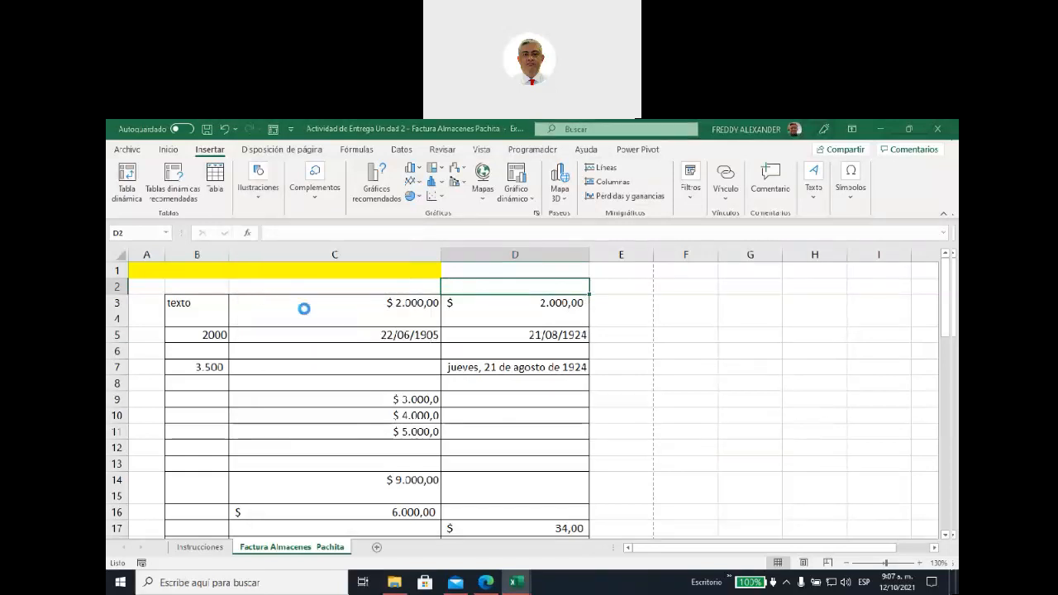
pyautogui.click(588, 335)
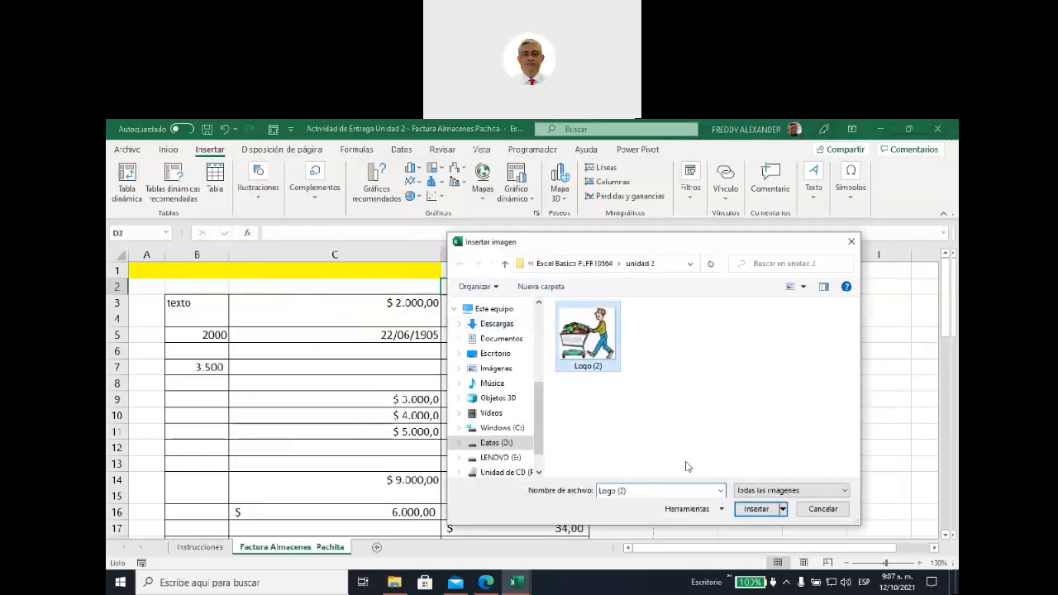
pyautogui.click(755, 509)
pyautogui.moveTo(496, 308); pyautogui.dragTo(581, 309)
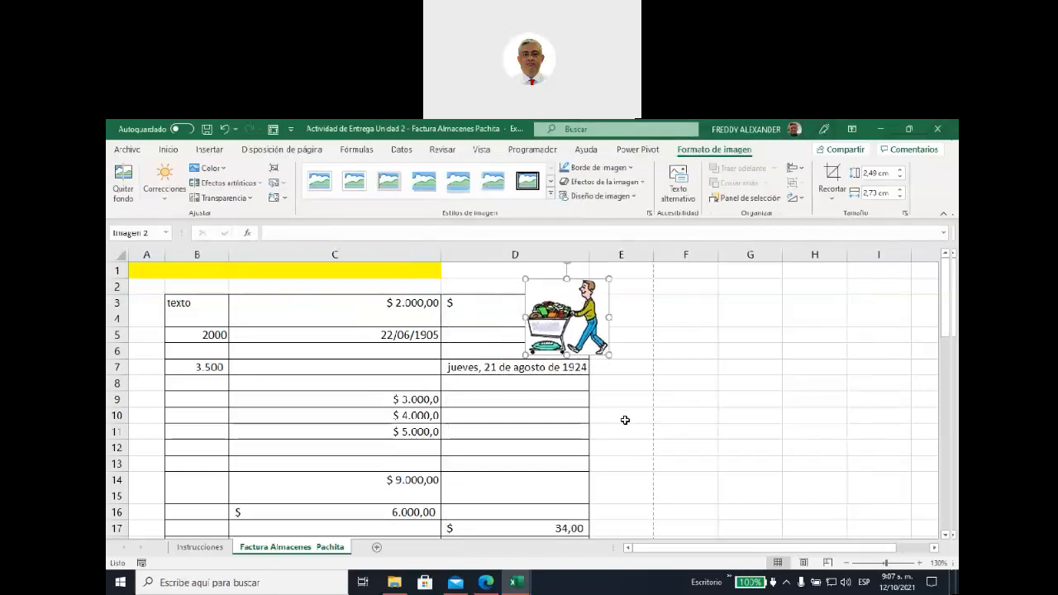
pyautogui.click(622, 415)
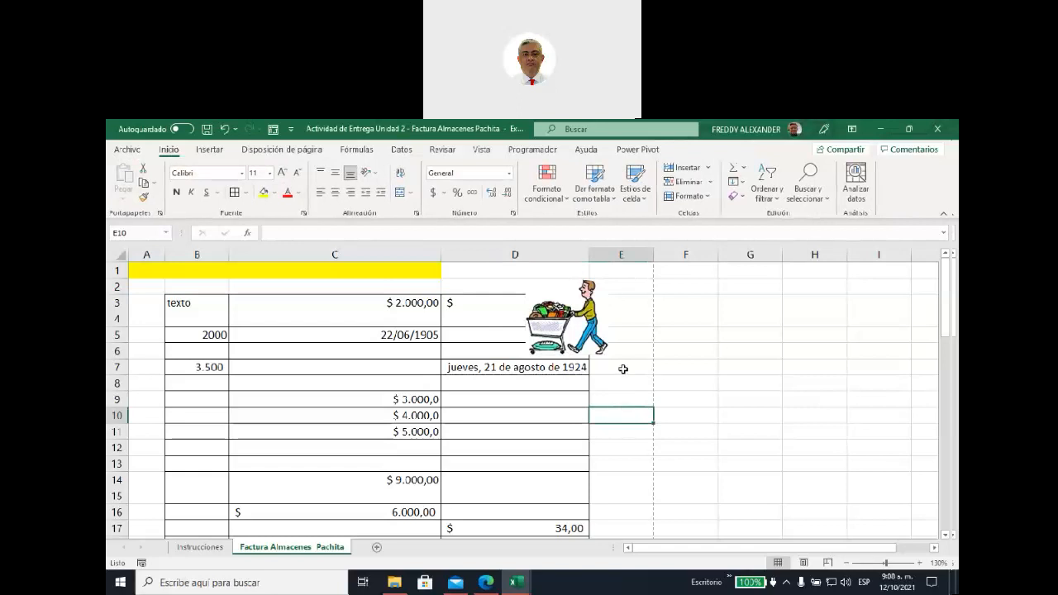
# - Nudge the inserted logo slightly toward column E and switch the sheet to Page Layout view
pyautogui.moveTo(580, 327); pyautogui.dragTo(580, 324)
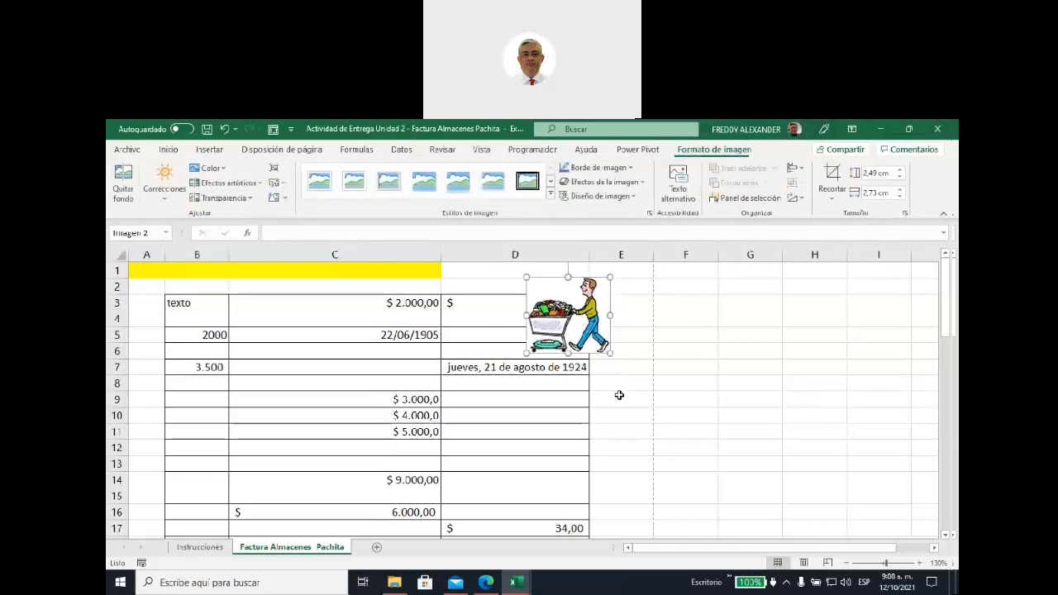
pyautogui.click(619, 430)
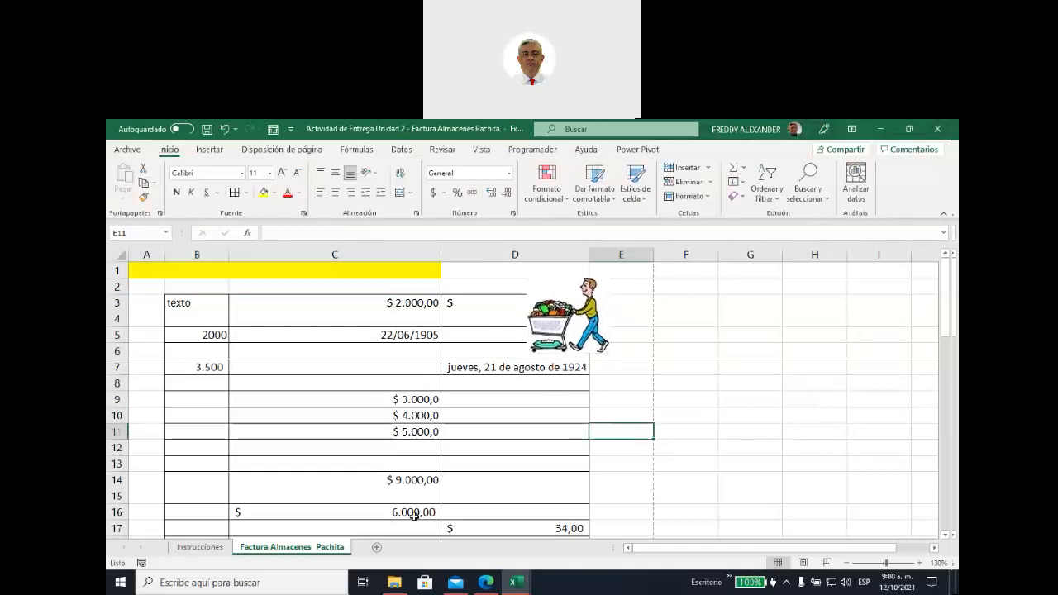
pyautogui.click(802, 563)
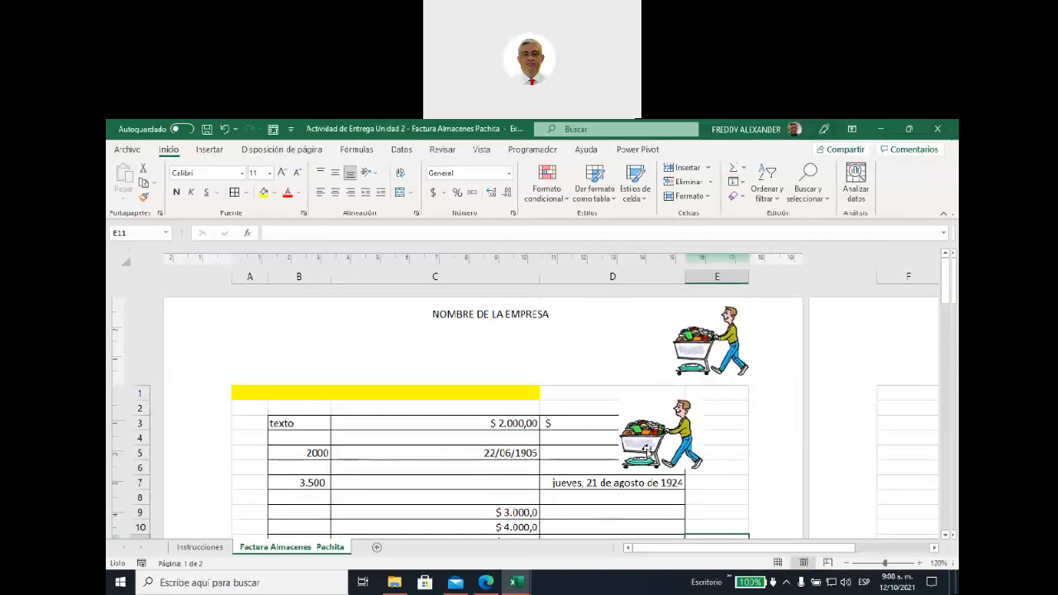
pyautogui.moveTo(656, 434)
pyautogui.mouseDown()
pyautogui.moveTo(642, 440)
pyautogui.moveTo(664, 437)
pyautogui.mouseUp()
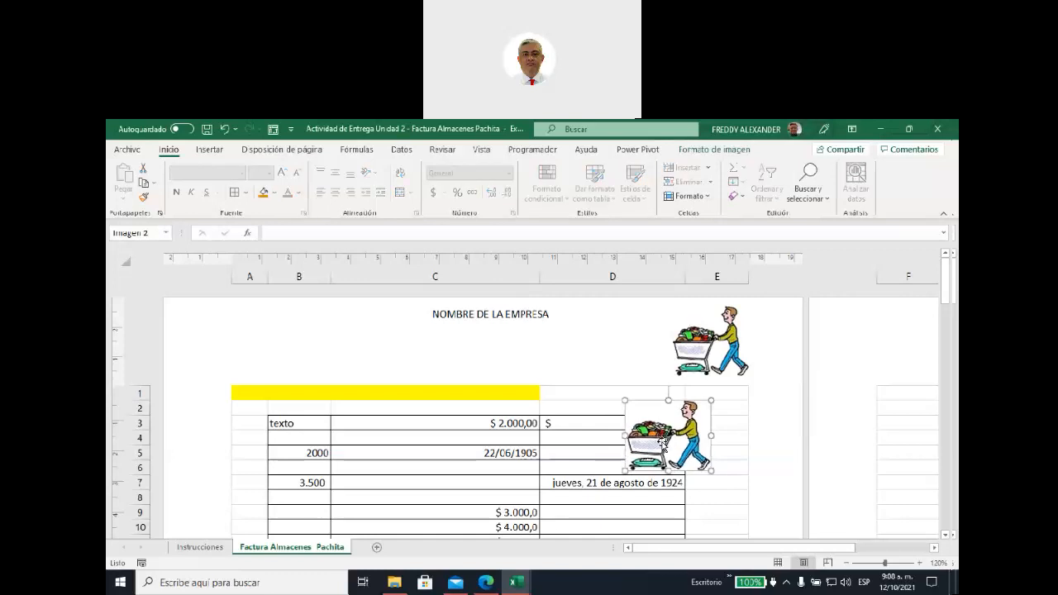
# - Enter the sample text srthrth in cell C50 to check the header logo on the following page
pyautogui.scroll(-7, 695, 445)
pyautogui.scroll(-12, 692, 444)
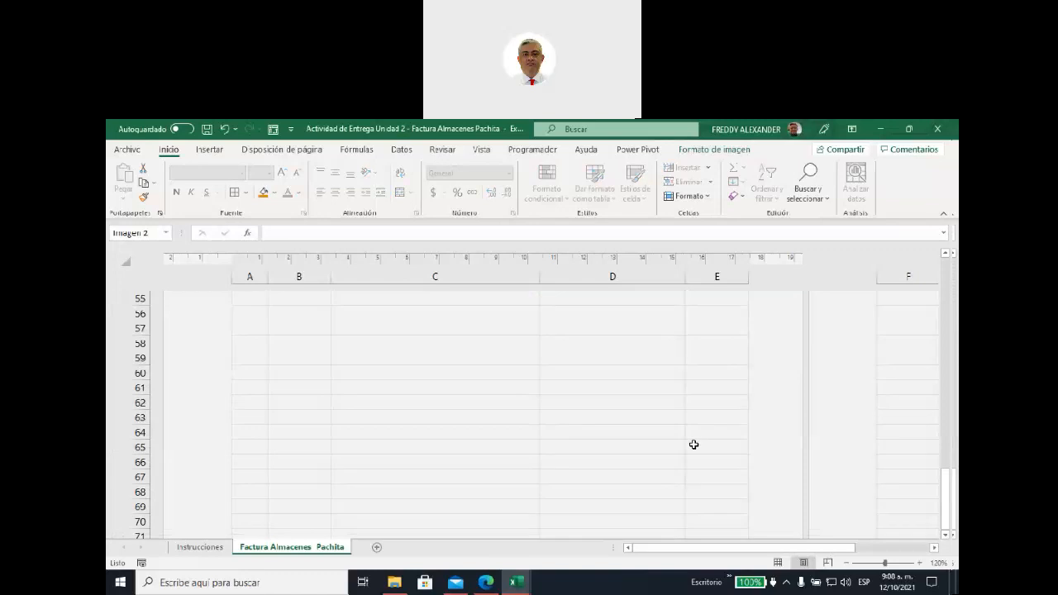
pyautogui.scroll(5, 692, 444)
pyautogui.click(506, 506)
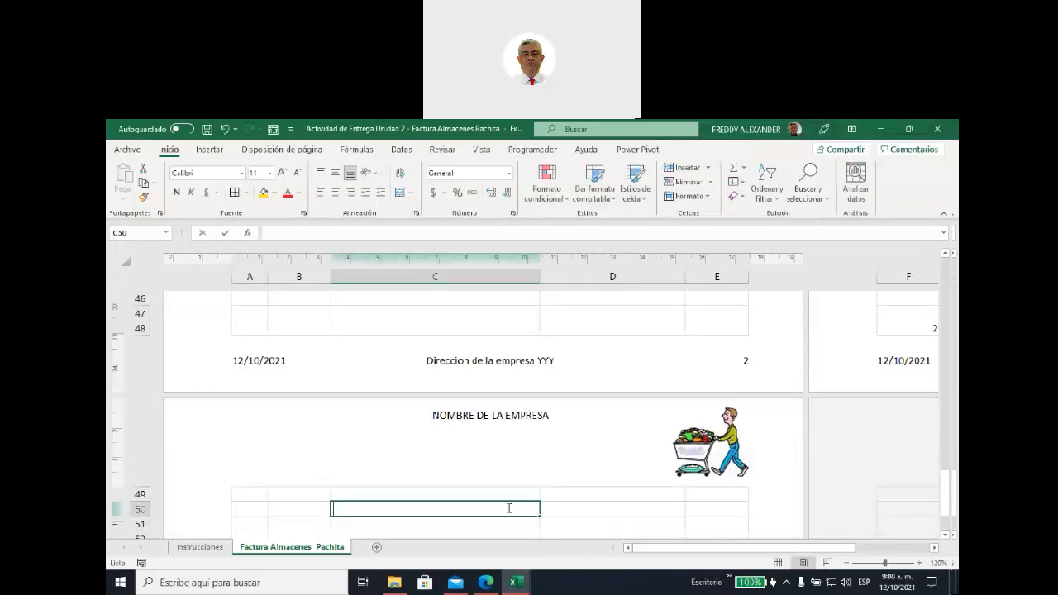
pyautogui.write('srthrth')
pyautogui.scroll(-2, 629, 493)
pyautogui.scroll(-3, 633, 461)
pyautogui.scroll(3, 633, 461)
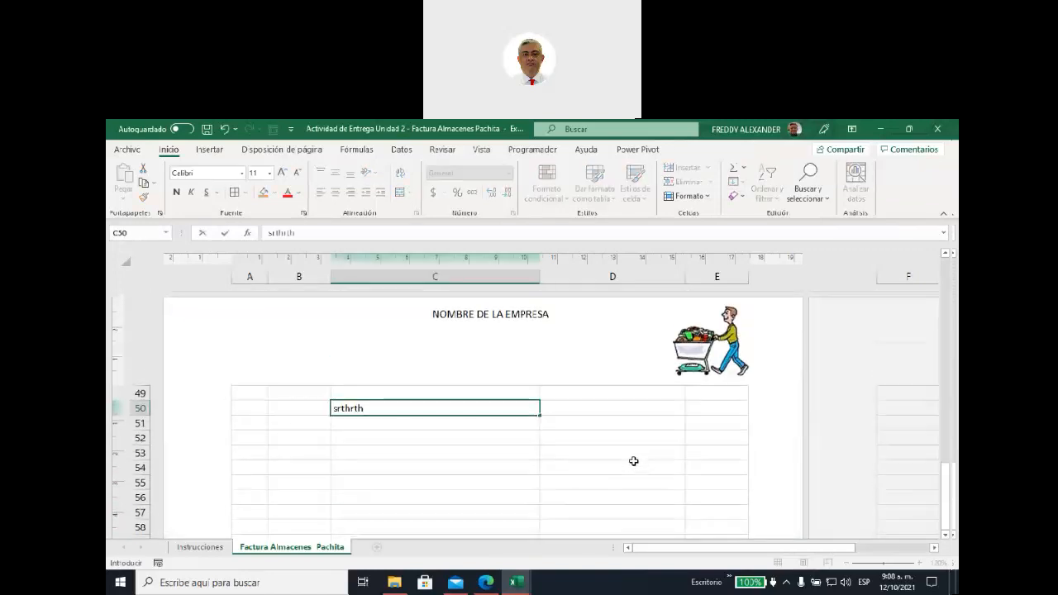
pyautogui.click(634, 463)
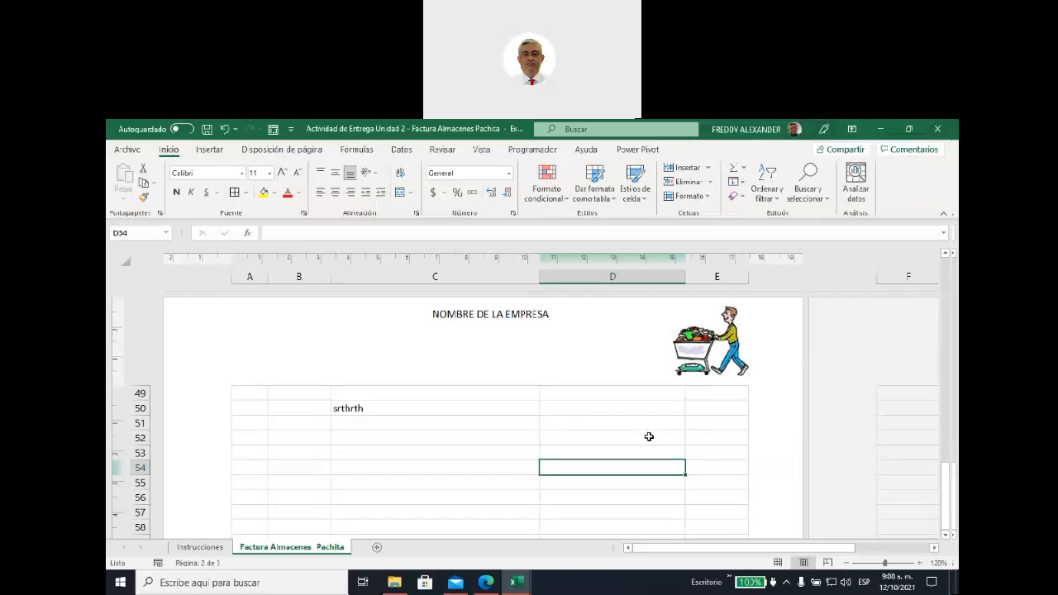
# - Move the sheet logo to the right edge of column D and show the options for inserting an image from this device
pyautogui.scroll(15, 650, 437)
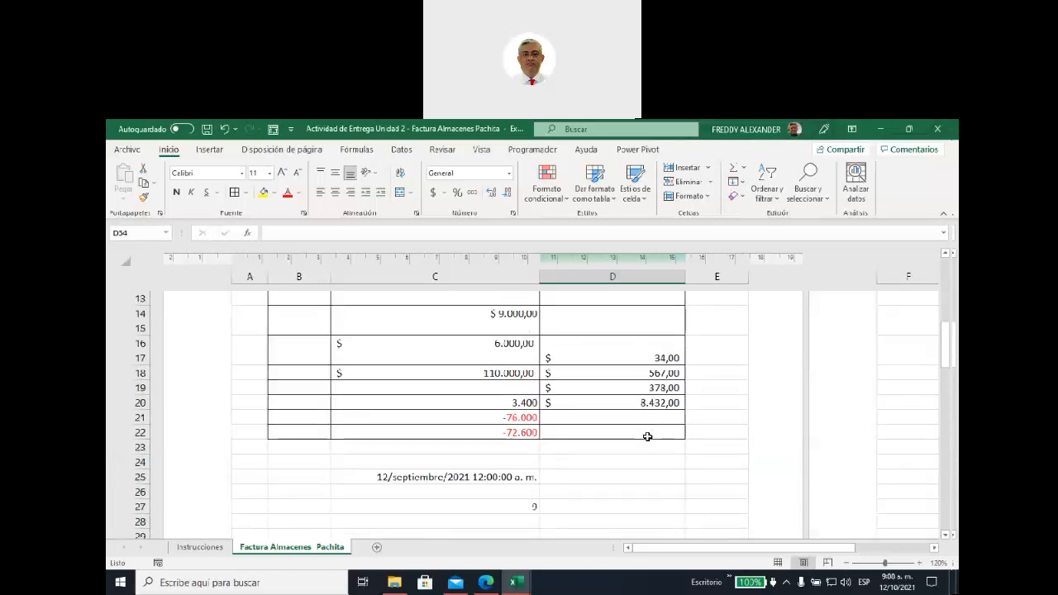
pyautogui.moveTo(666, 429); pyautogui.dragTo(653, 447)
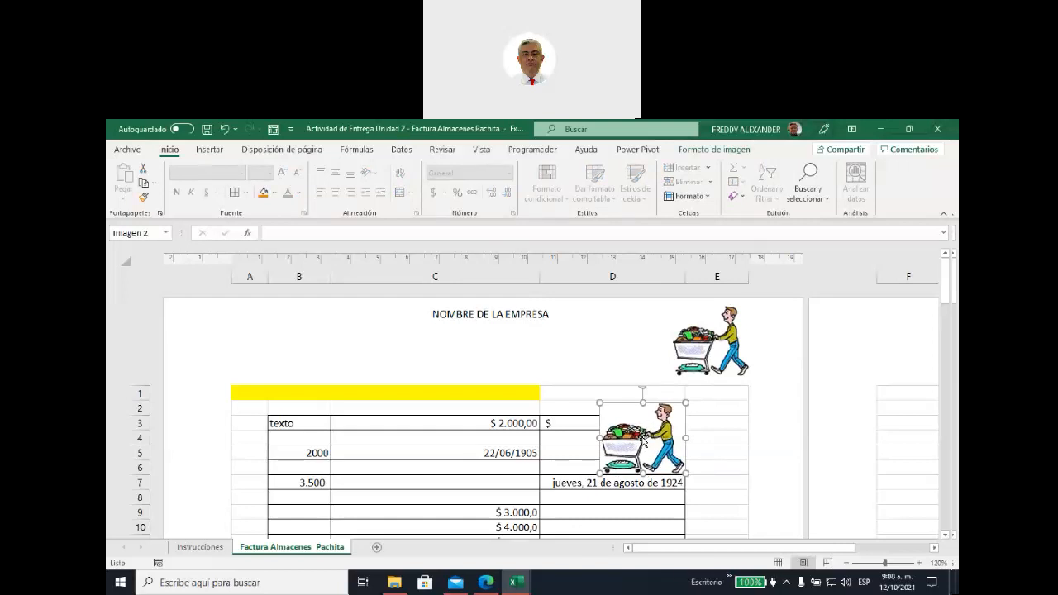
pyautogui.click(210, 150)
pyautogui.click(258, 183)
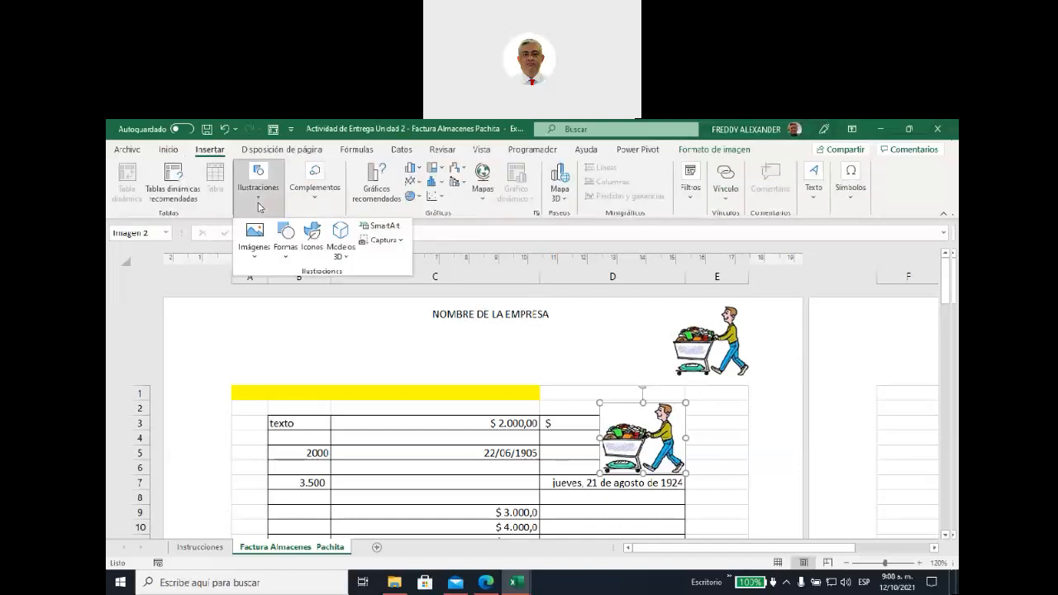
pyautogui.click(259, 259)
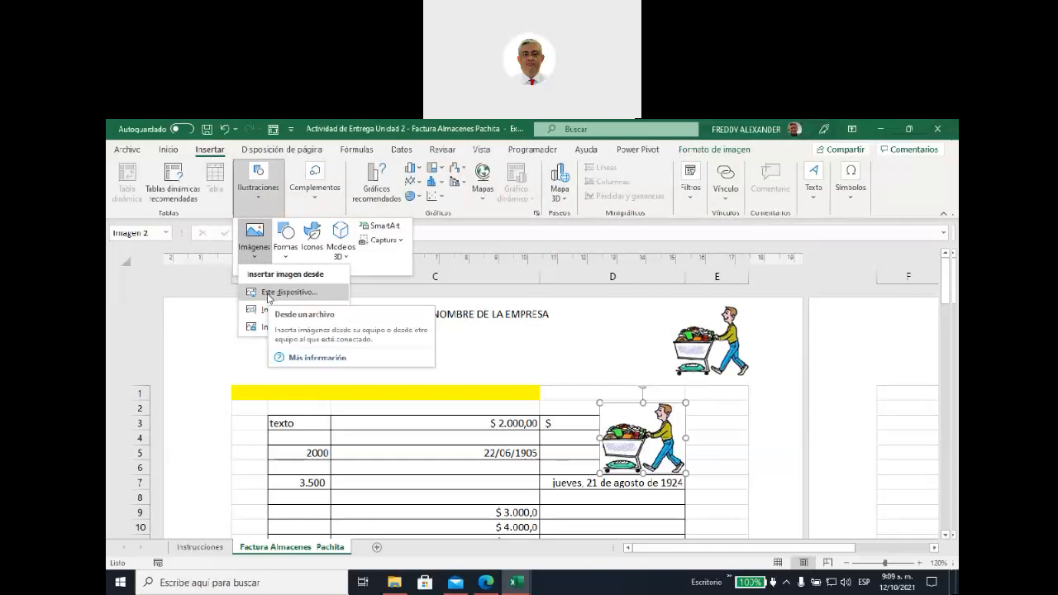
pyautogui.click(722, 434)
# - Move the sheet logo toward the header area and back, leaving it across columns D and E in rows 1 to 5
pyautogui.moveTo(650, 432); pyautogui.dragTo(588, 282)
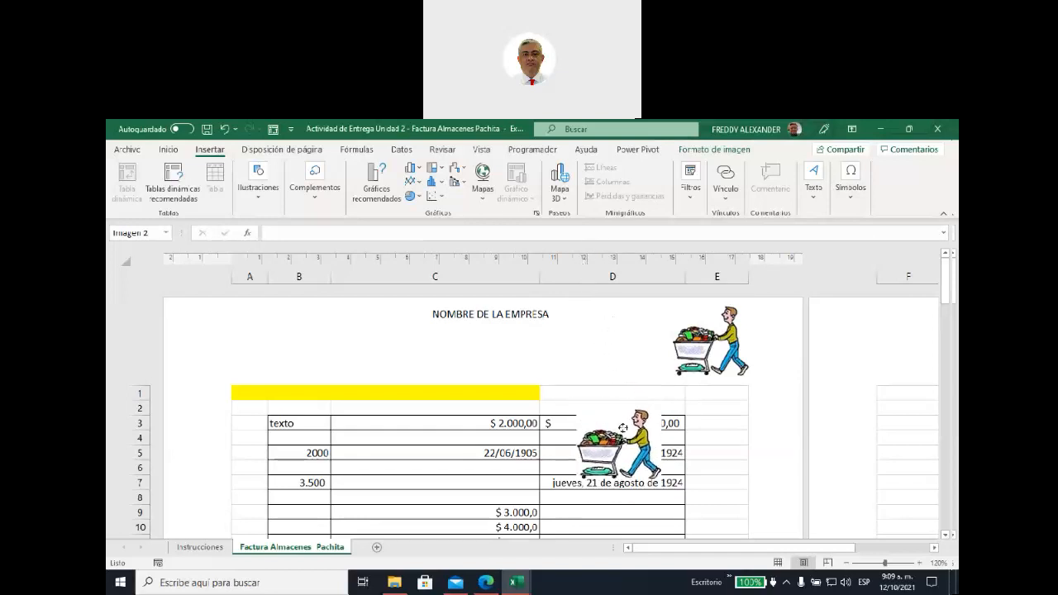
pyautogui.moveTo(620, 414); pyautogui.dragTo(621, 403)
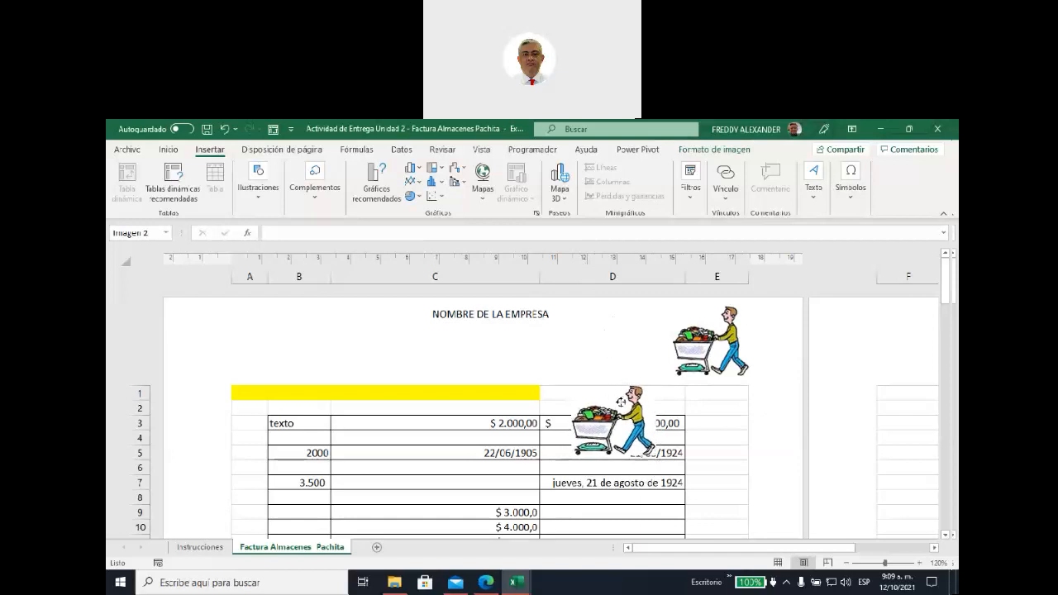
pyautogui.moveTo(621, 356); pyautogui.dragTo(668, 415)
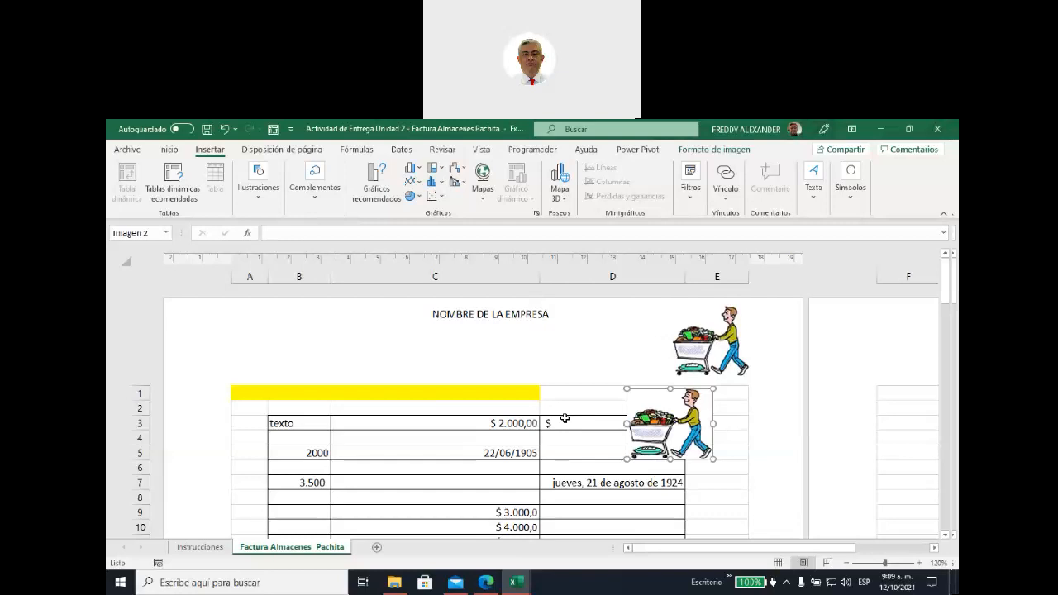
# - View the size settings of the image in the right header section, close them without changes, and select cell E7
pyautogui.click(702, 347)
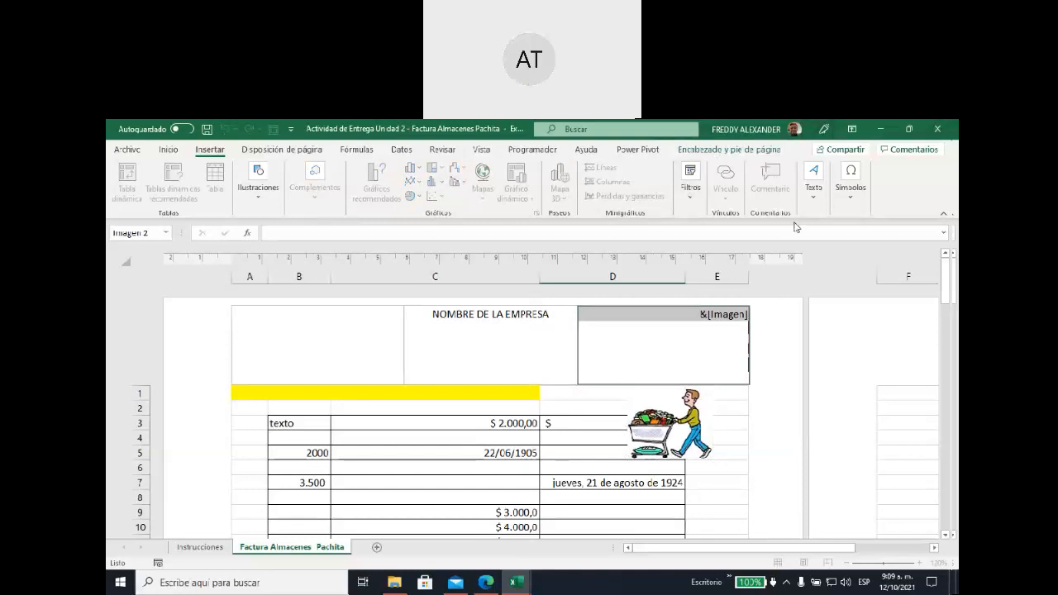
pyautogui.click(710, 152)
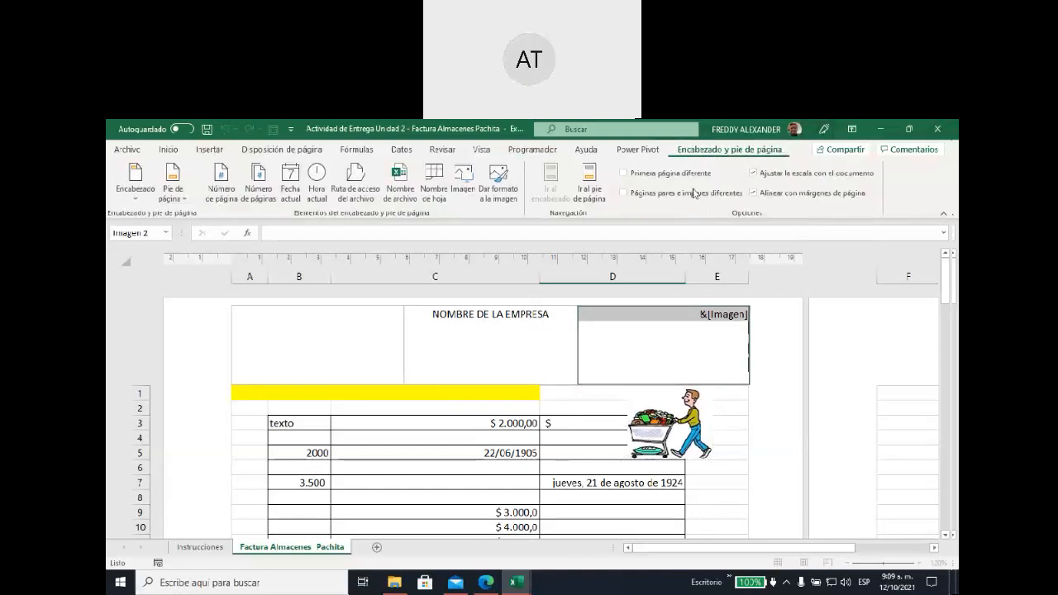
pyautogui.click(498, 199)
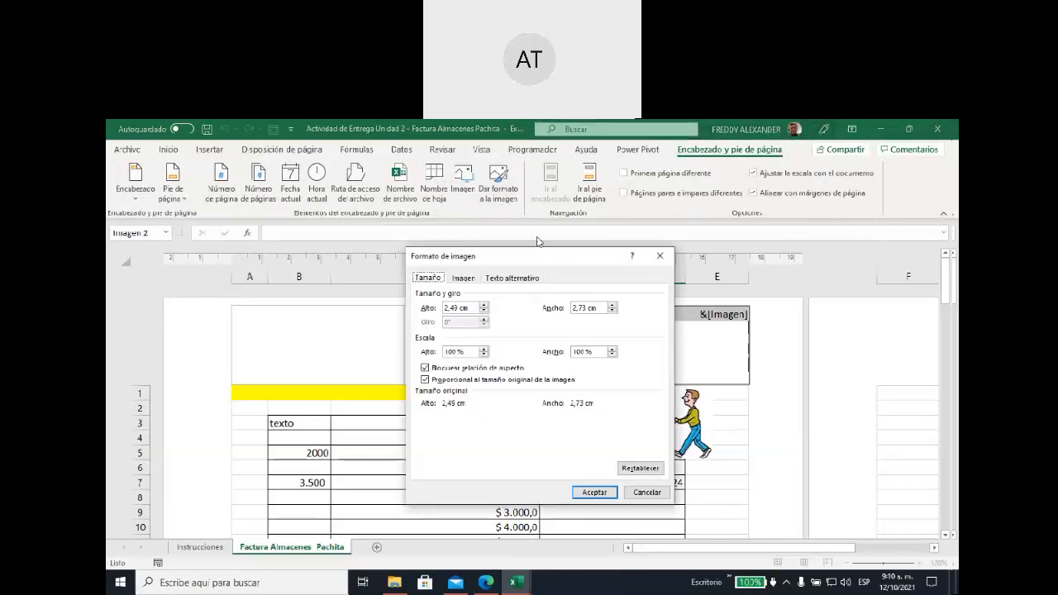
pyautogui.moveTo(534, 258); pyautogui.dragTo(438, 262)
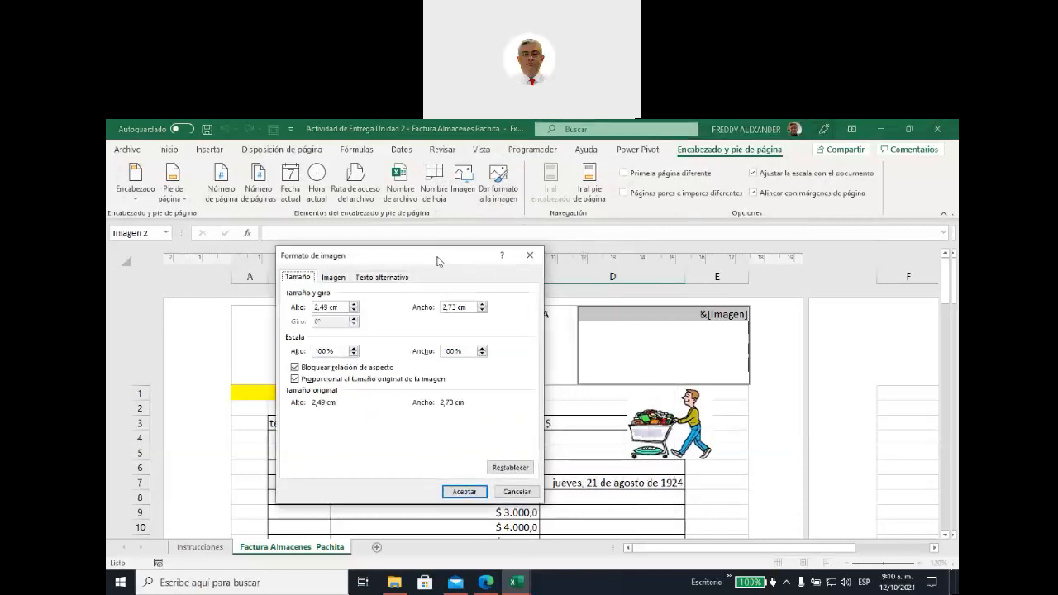
pyautogui.click(531, 255)
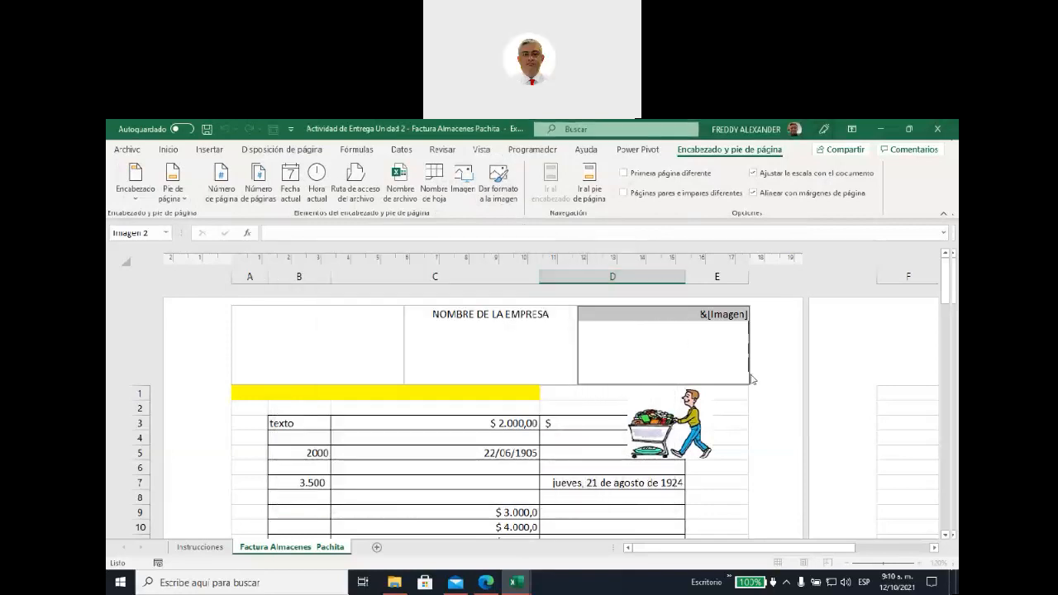
pyautogui.click(726, 482)
# - Set the height of the right header section's image to 2 cm with the aspect ratio locked, and return to the sheet
pyautogui.click(682, 335)
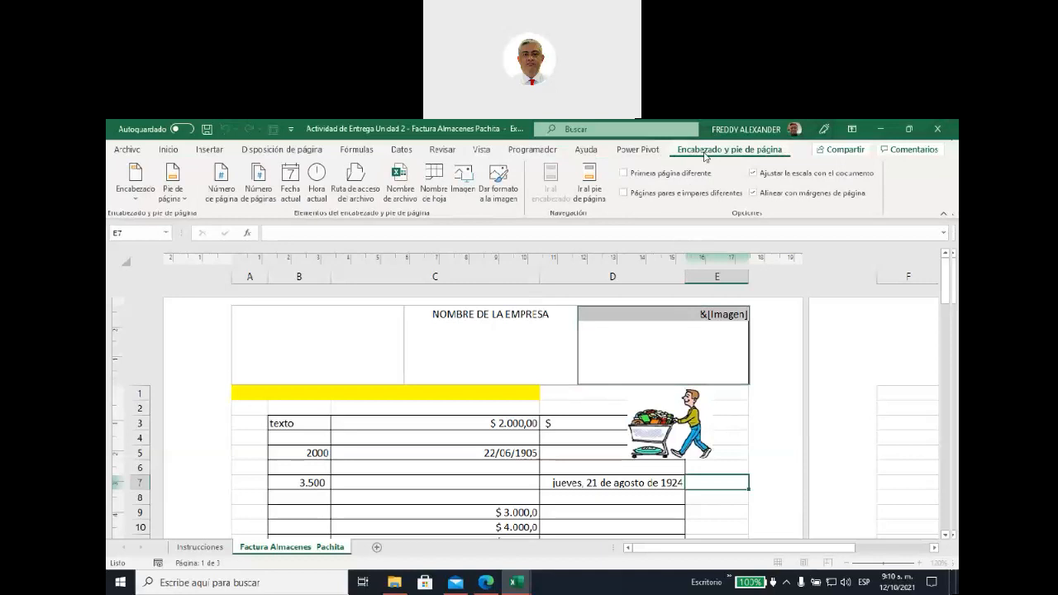
pyautogui.click(506, 197)
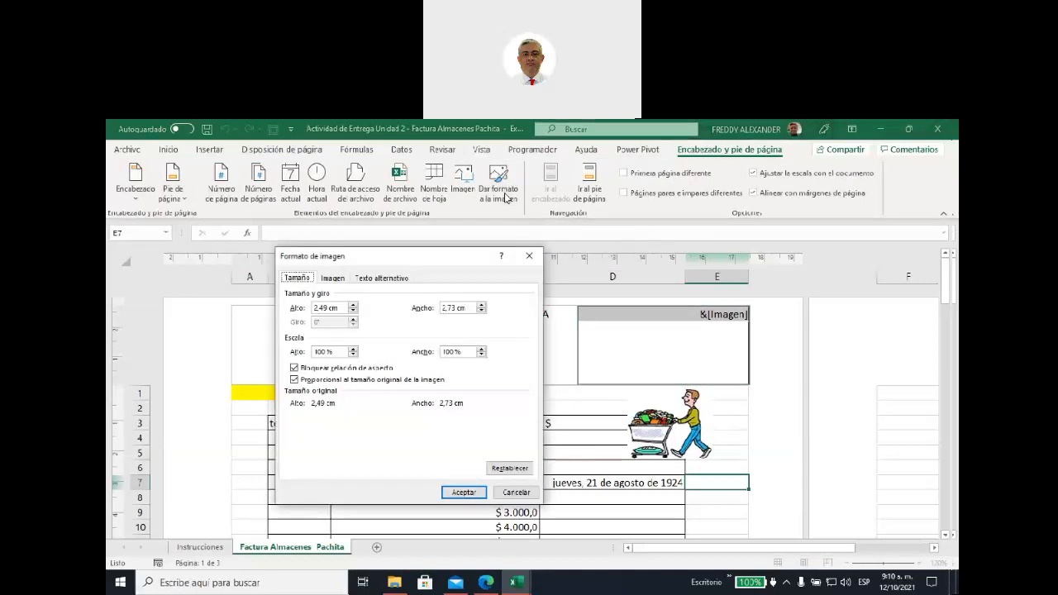
pyautogui.moveTo(506, 273); pyautogui.dragTo(483, 281)
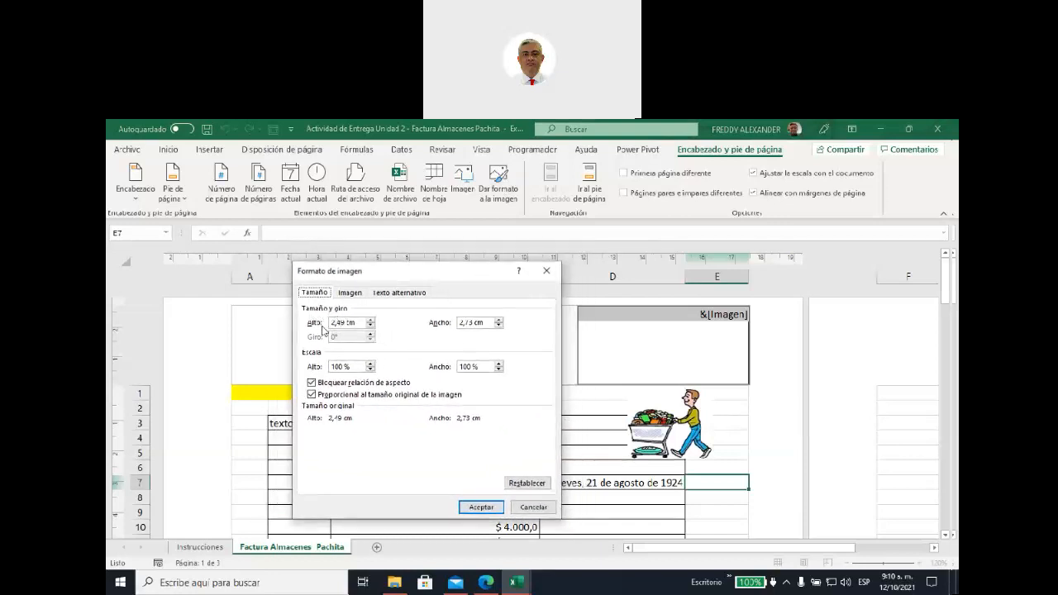
pyautogui.click(343, 323)
pyautogui.press('BackSpace')
pyautogui.press('BackSpace')
pyautogui.click(472, 322)
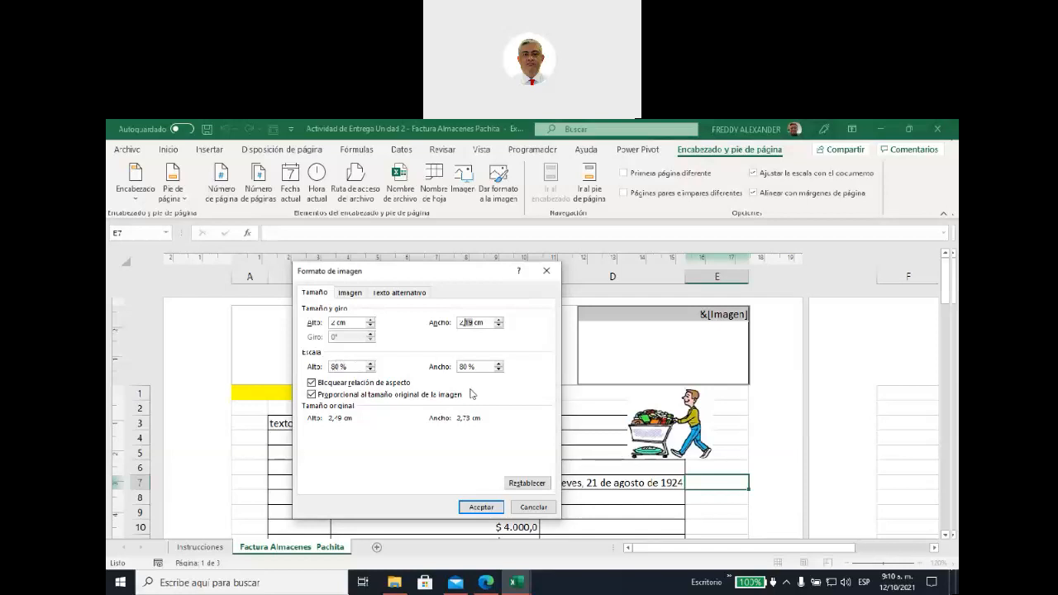
pyautogui.click(481, 507)
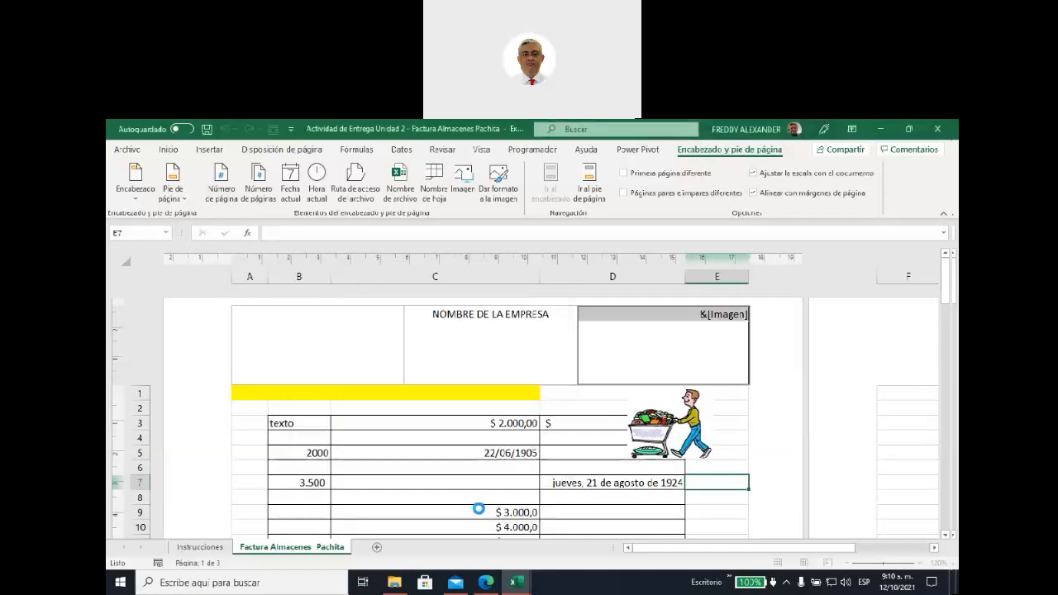
pyautogui.click(444, 460)
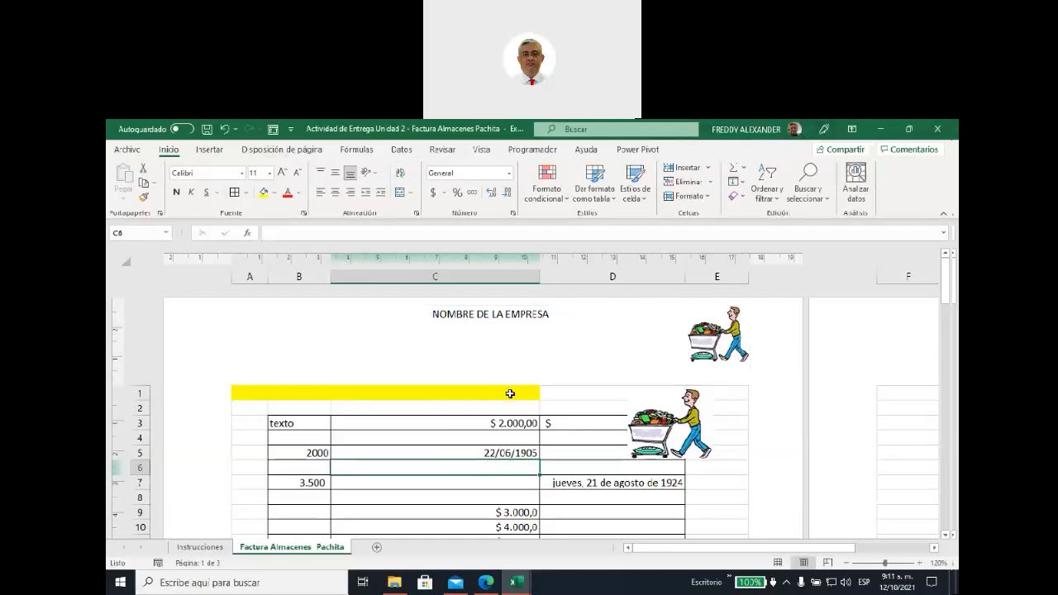
# - Review the picture formatting command available when the header image is selected, and return to the sheet cells
pyautogui.click(707, 343)
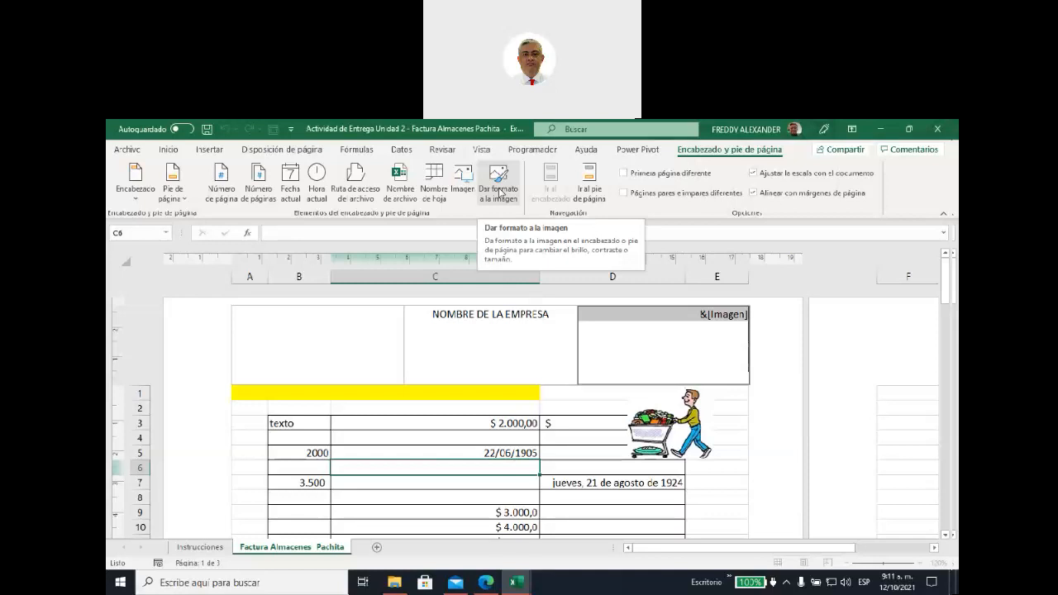
pyautogui.click(468, 438)
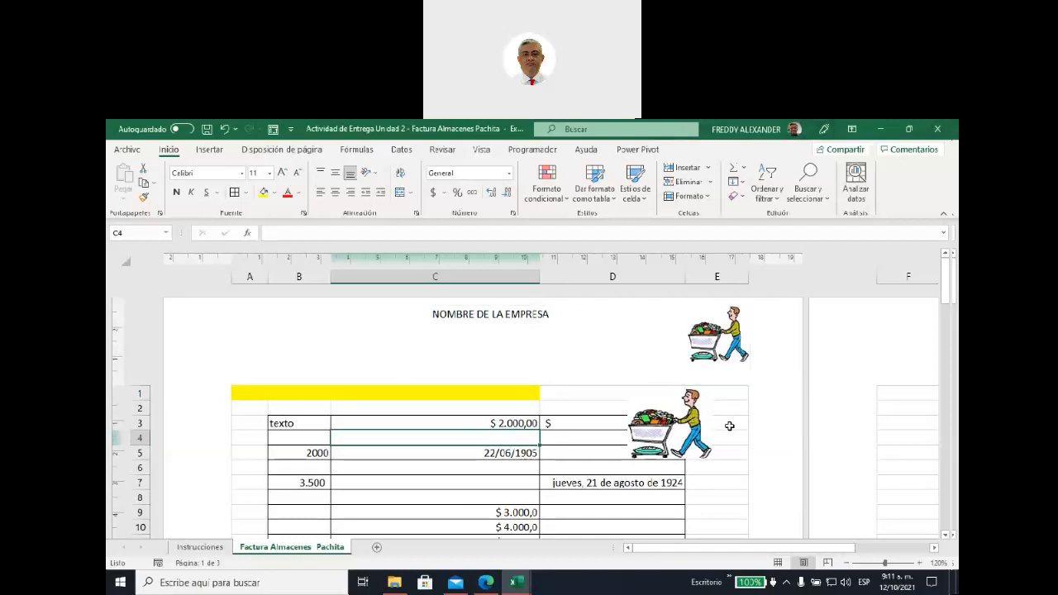
pyautogui.click(711, 338)
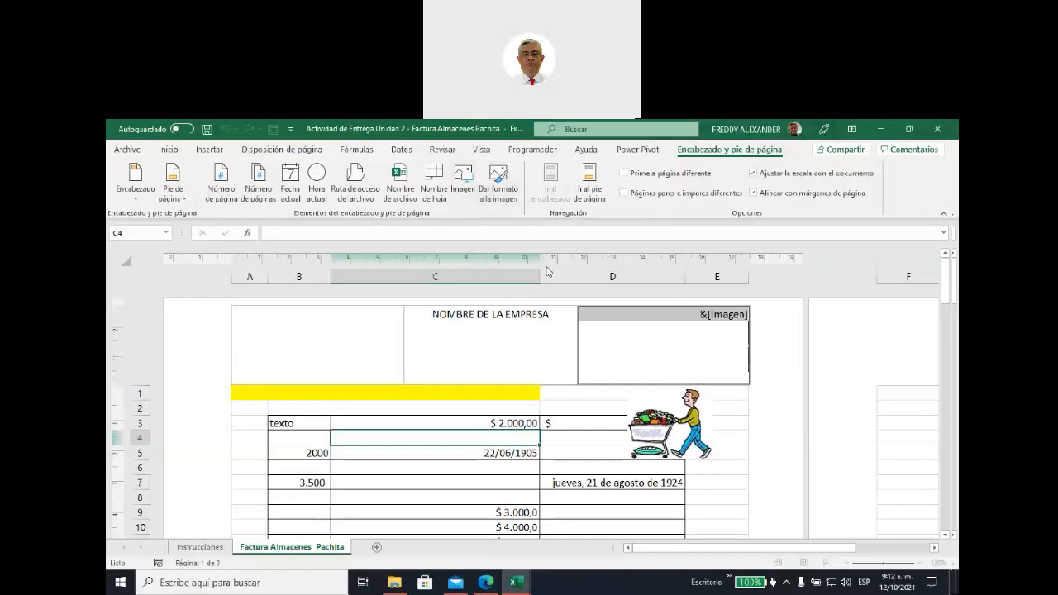
pyautogui.click(574, 445)
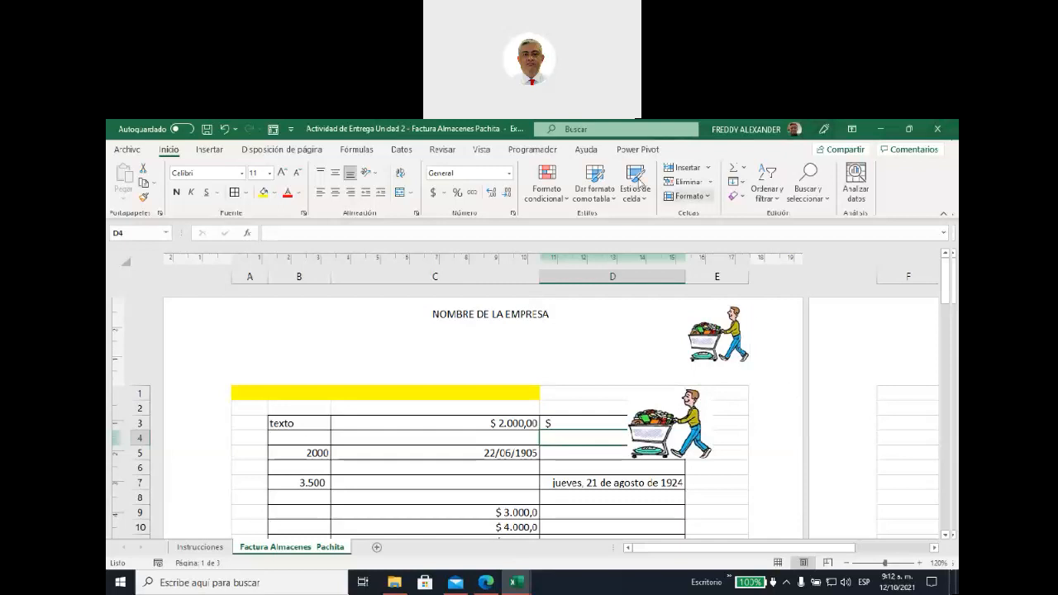
pyautogui.click(749, 143)
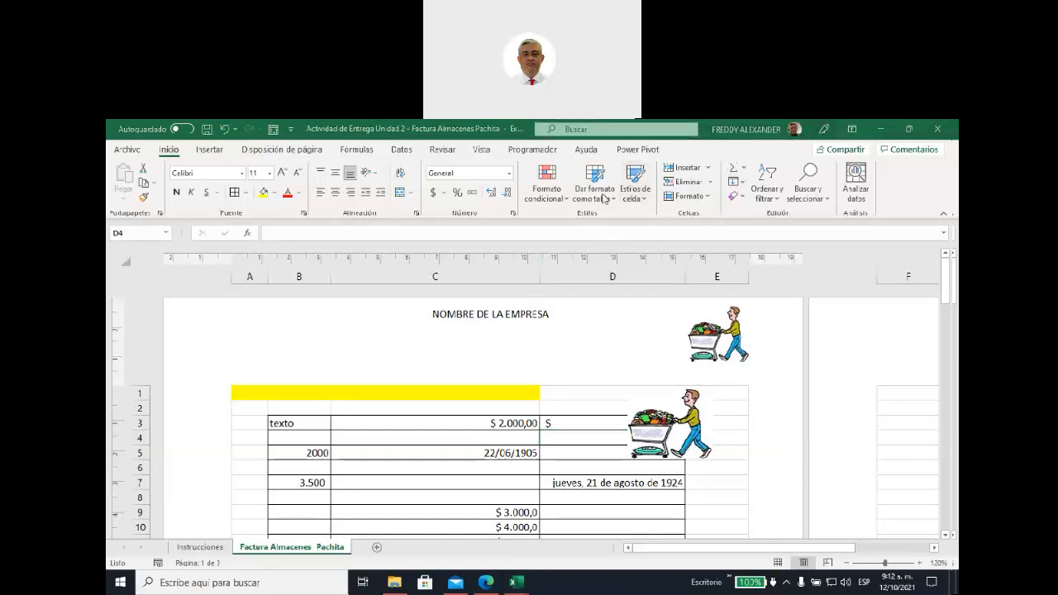